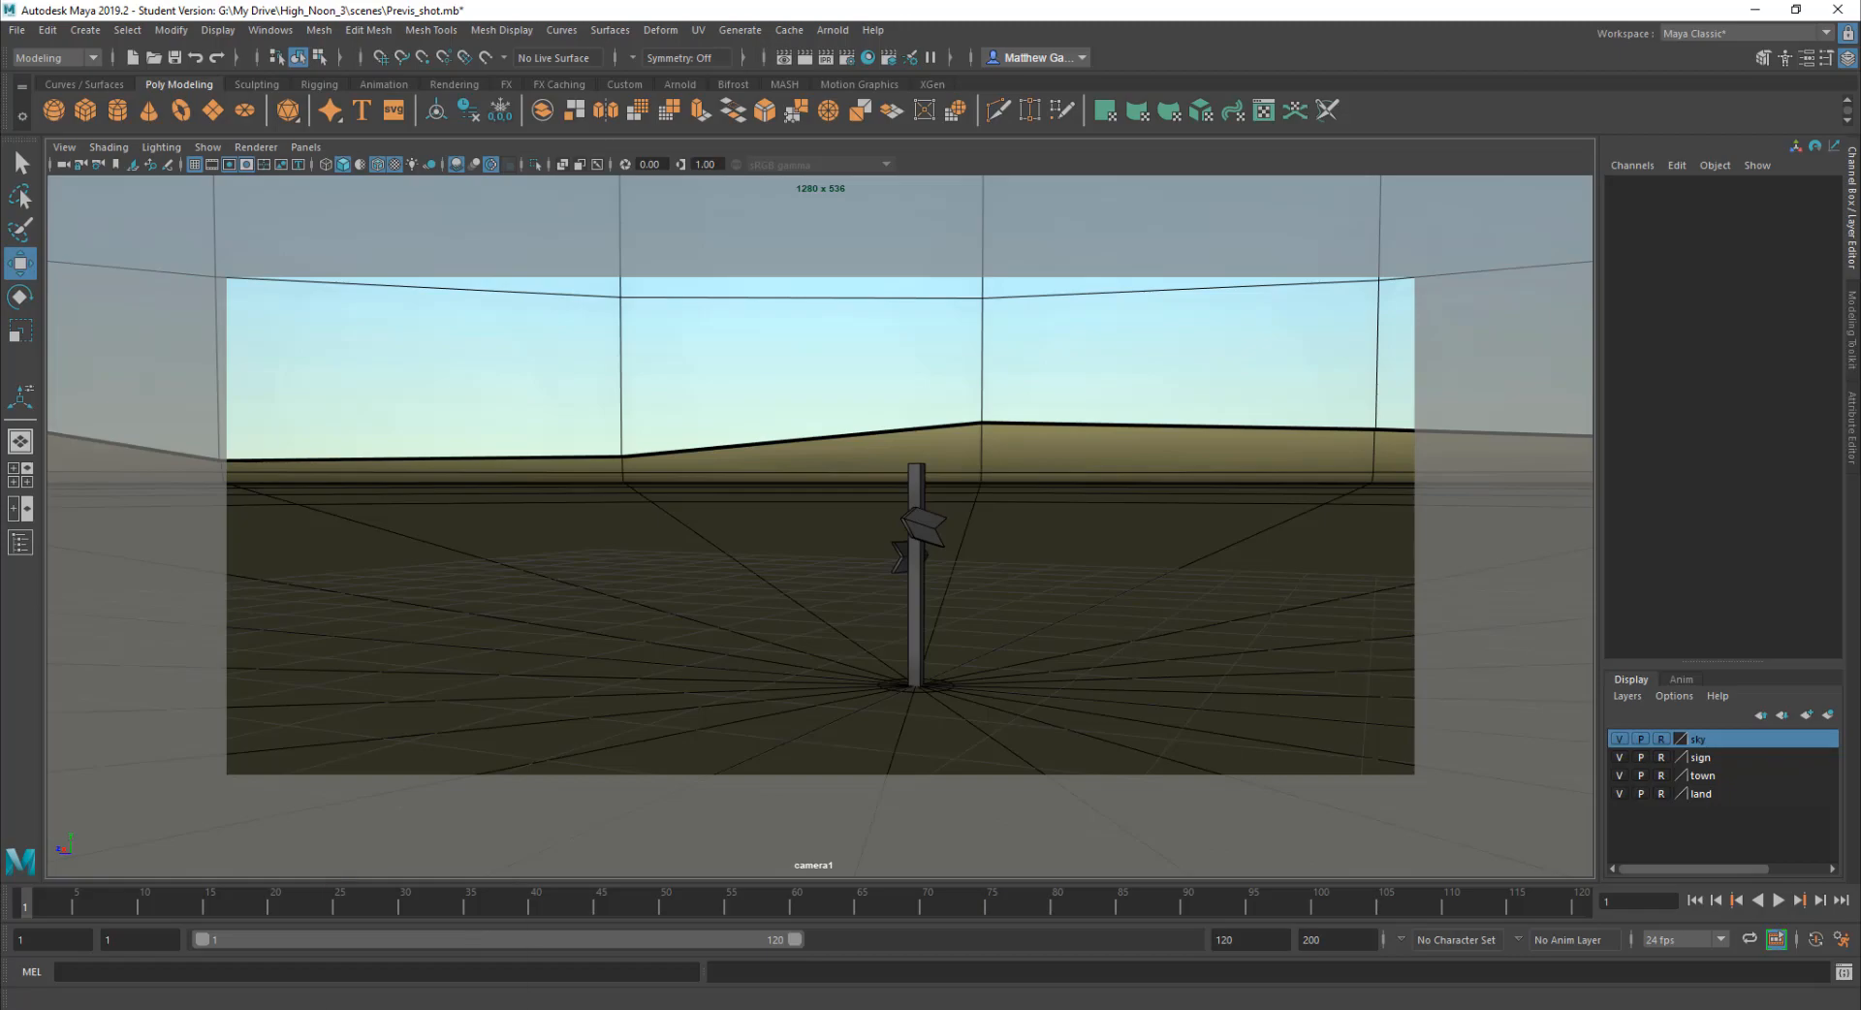
# Step: Switch to the browser, open the High Noon Storyboard intro PDF from the course page, and examine the opening shots
pyautogui.click(422, 1009)
pyautogui.scroll(5, 209, 621)
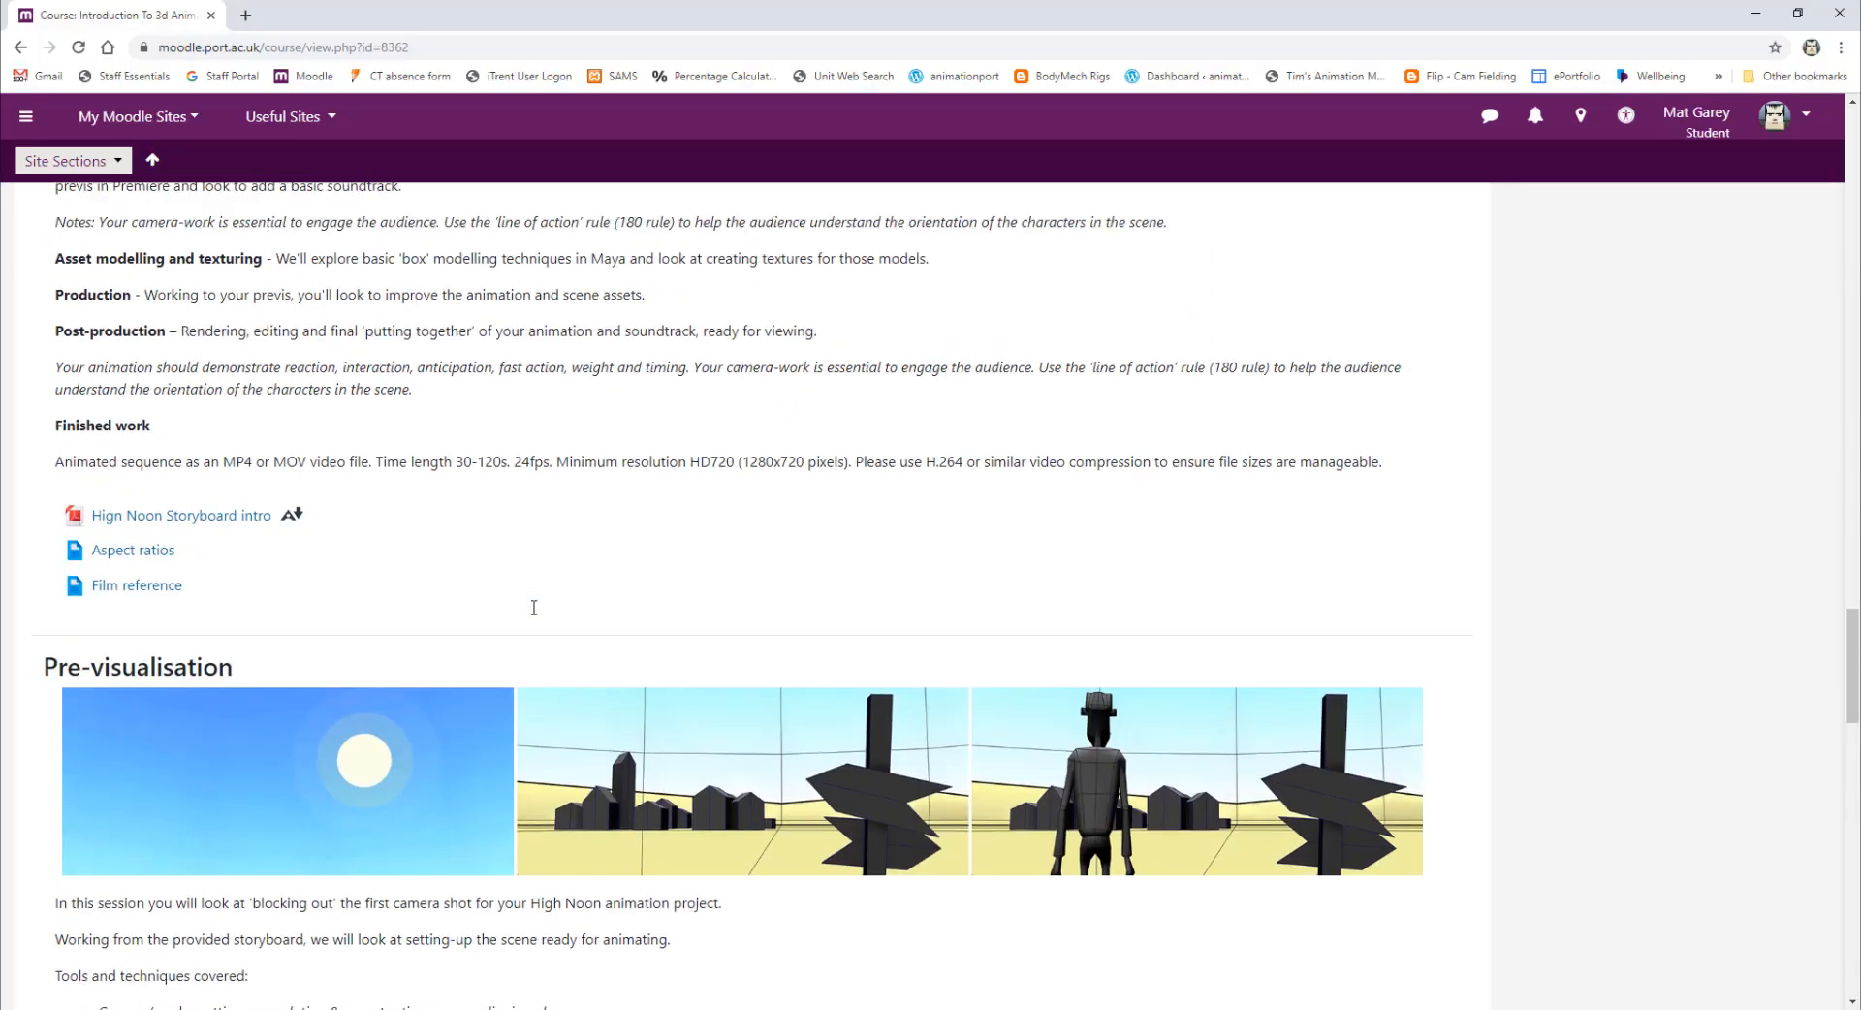
pyautogui.click(215, 617)
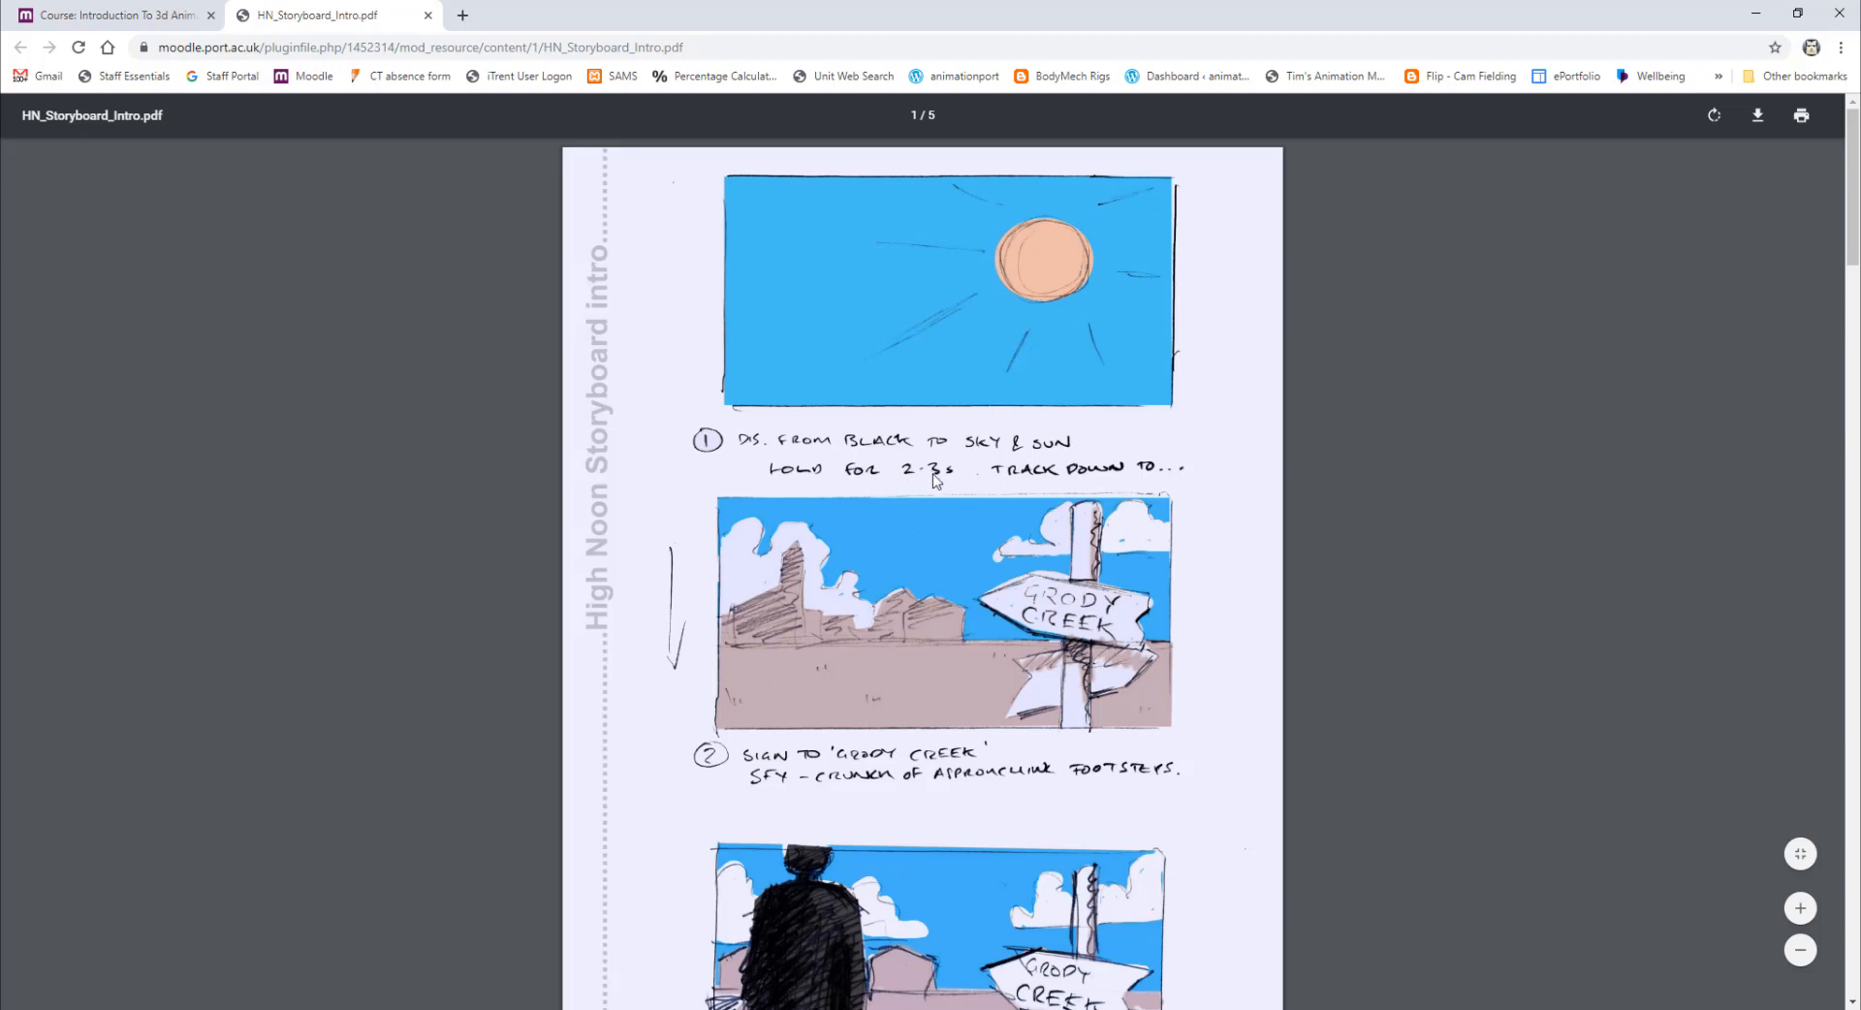
pyautogui.scroll(-2, 1202, 325)
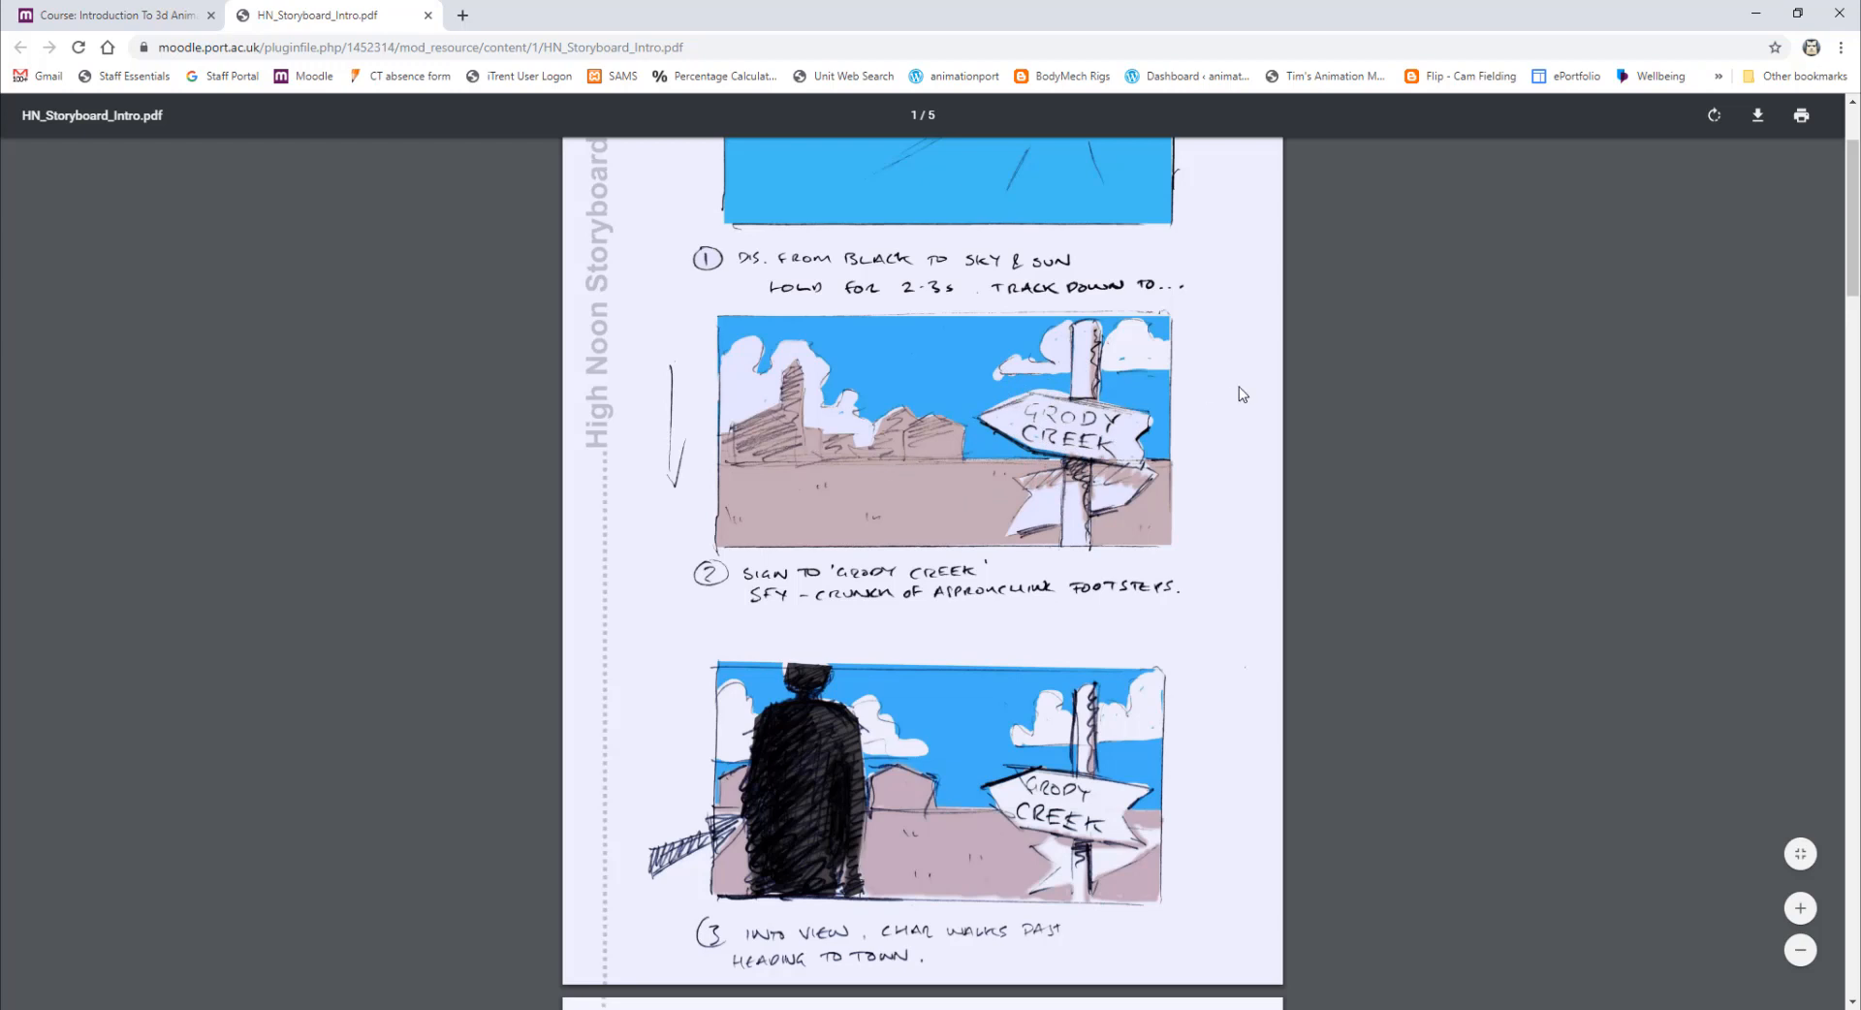
pyautogui.scroll(-2, 570, 485)
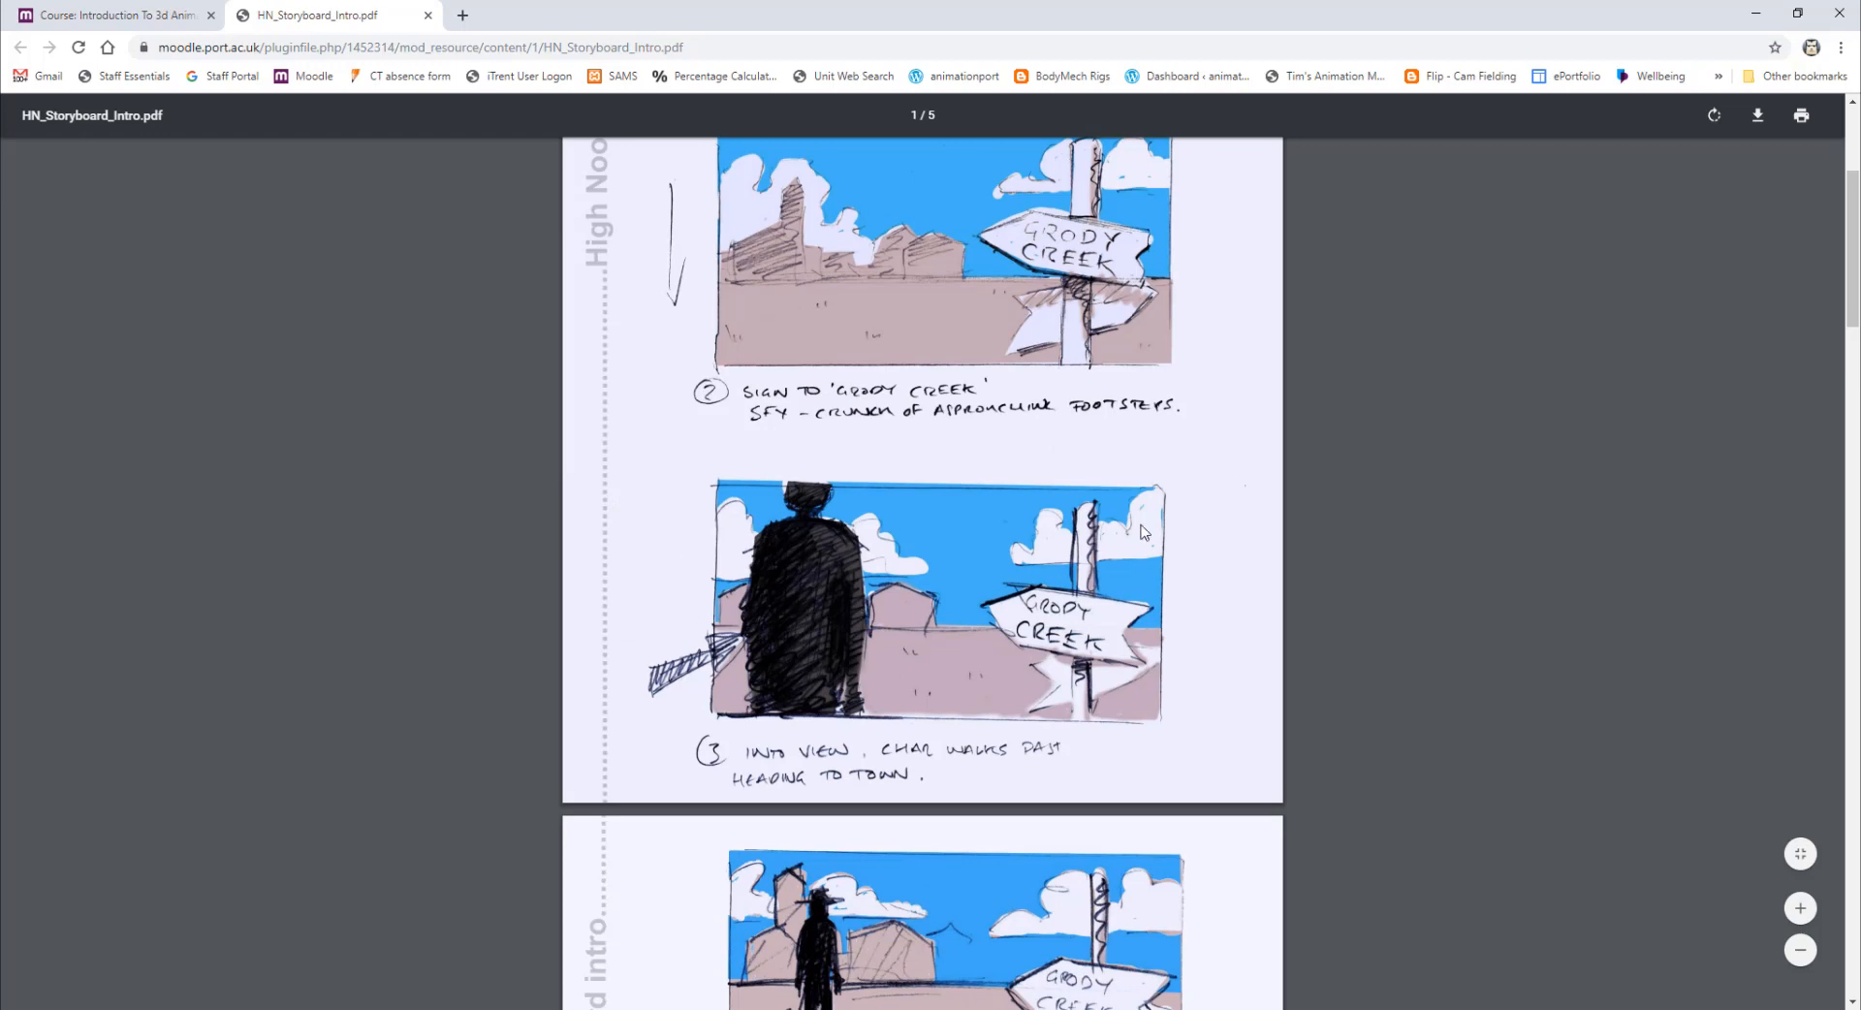
pyautogui.scroll(-3, 1254, 438)
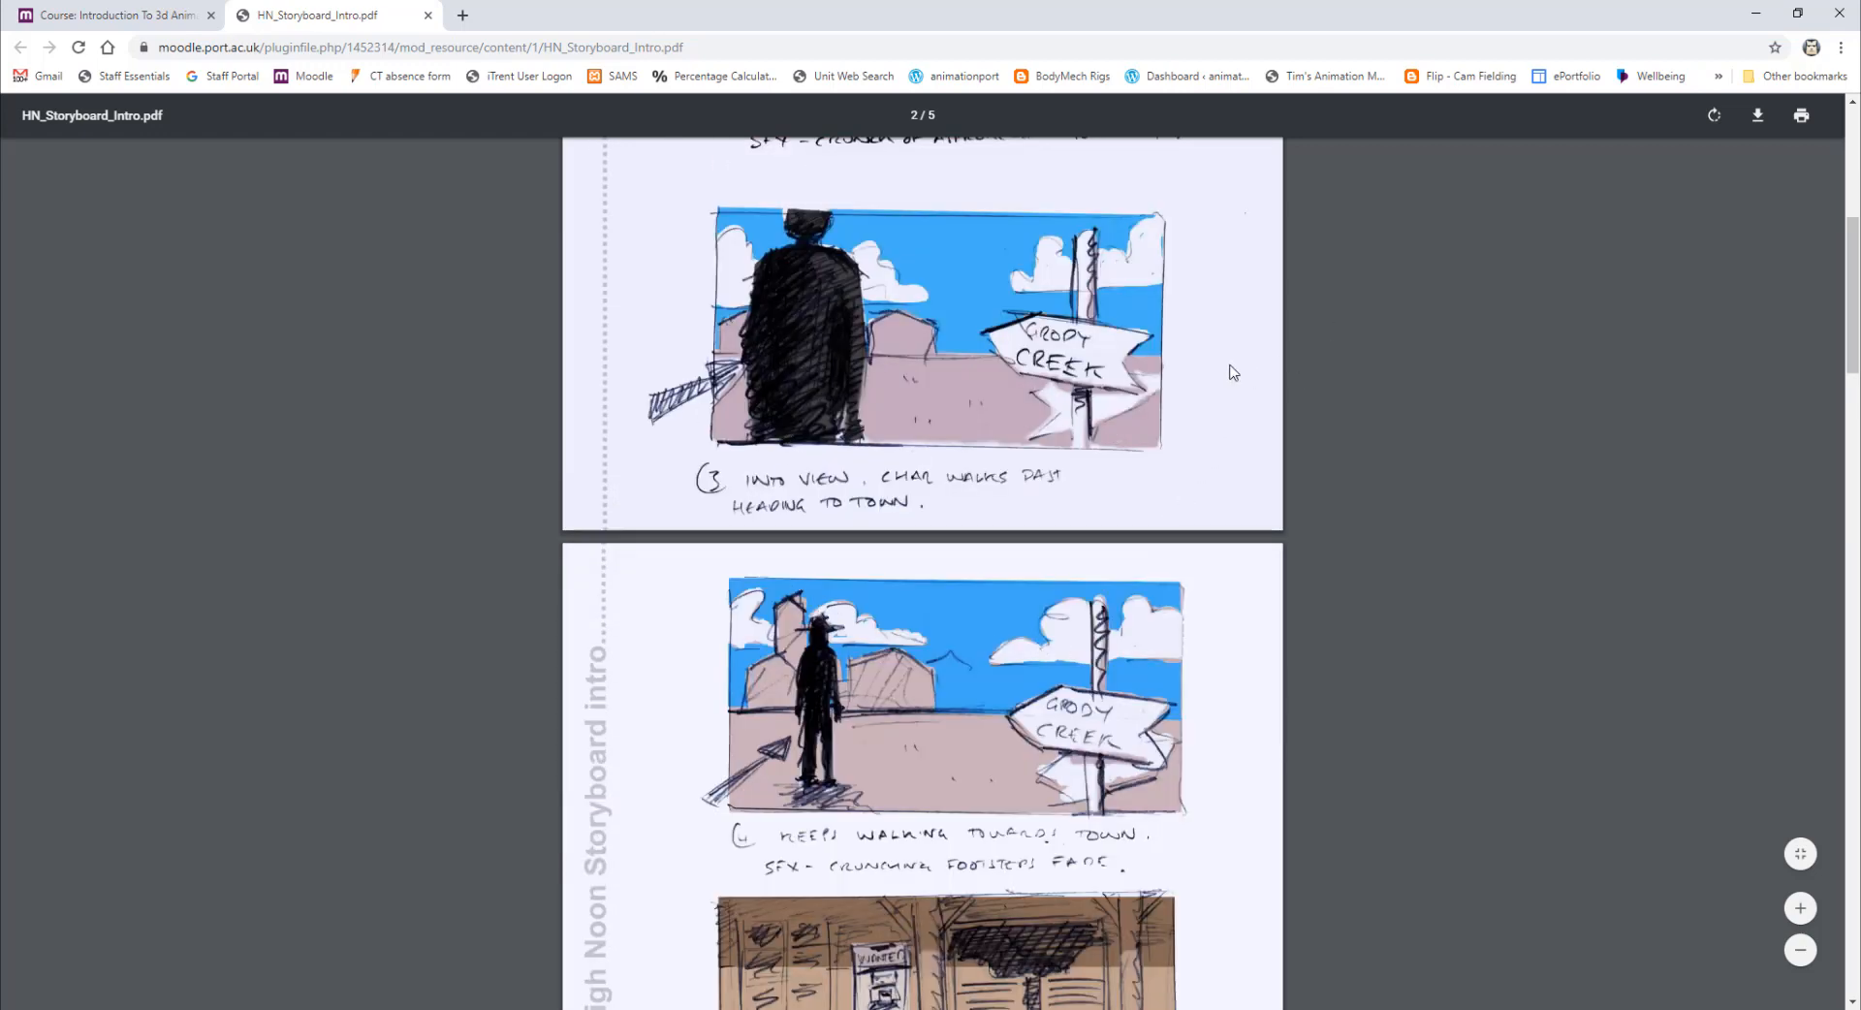
pyautogui.scroll(-2, 1231, 371)
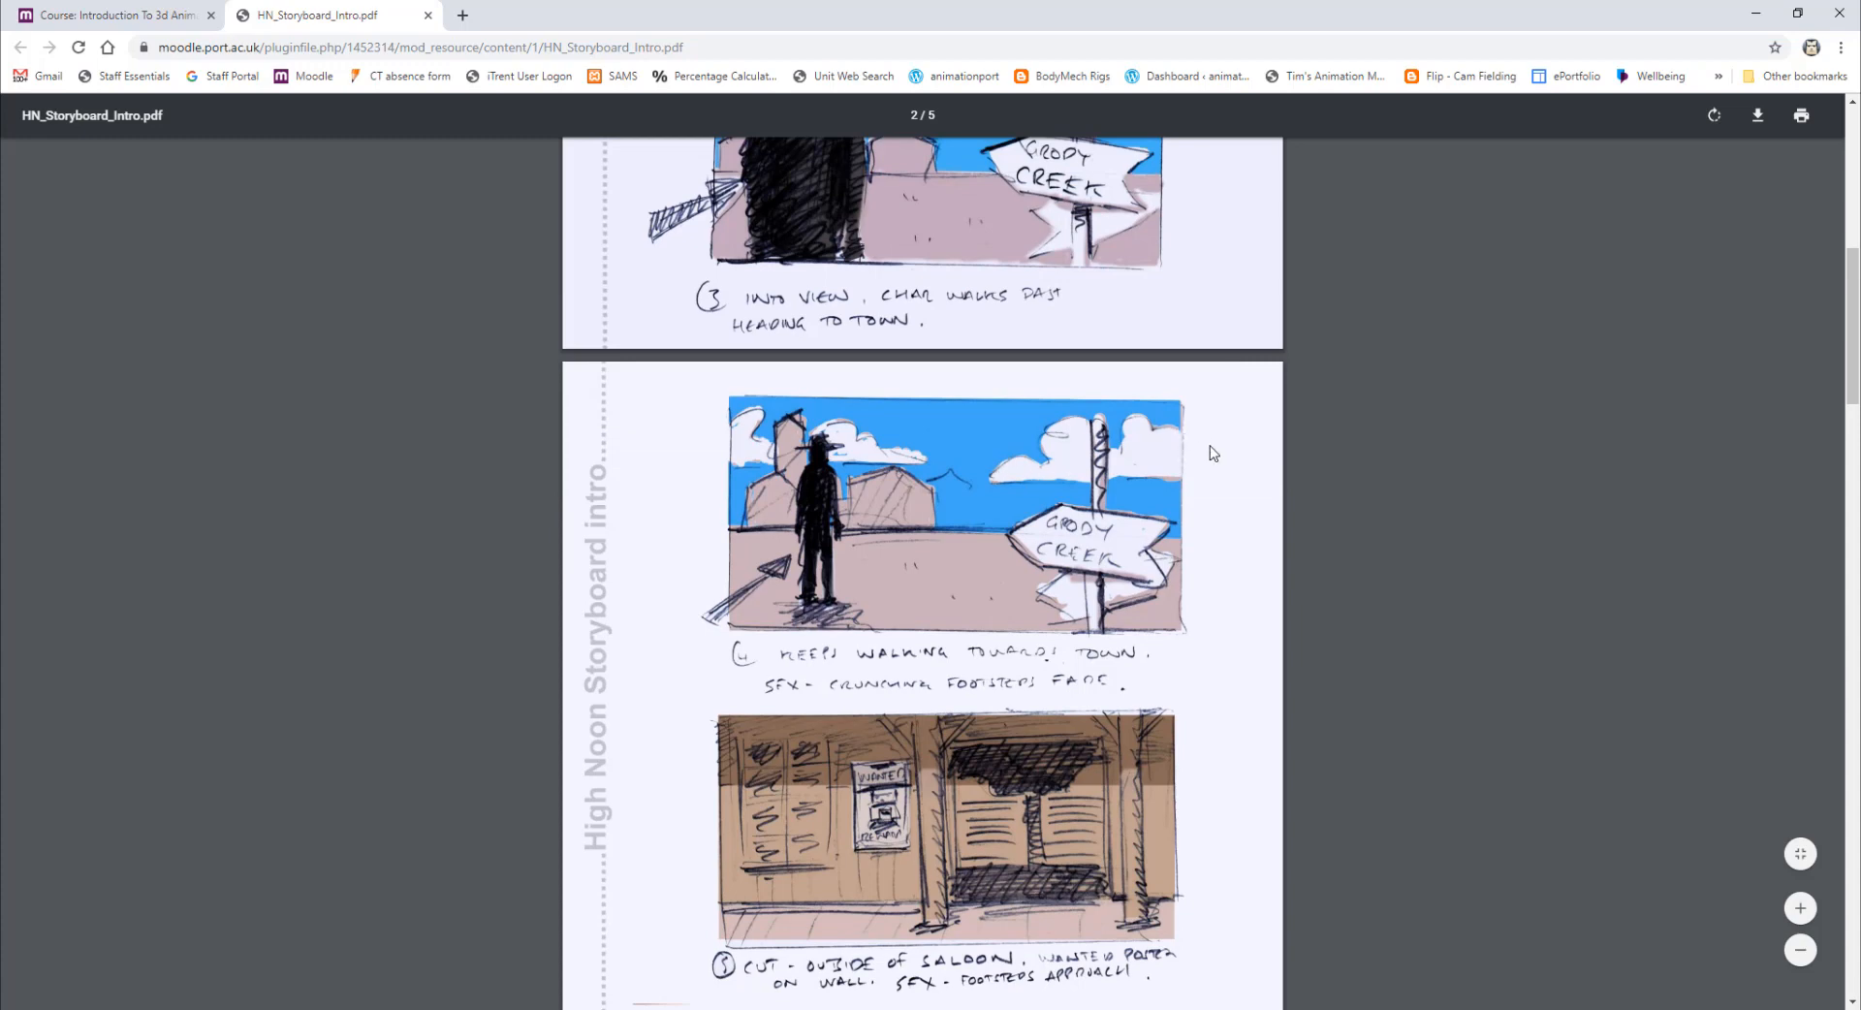
pyautogui.scroll(9, 1213, 453)
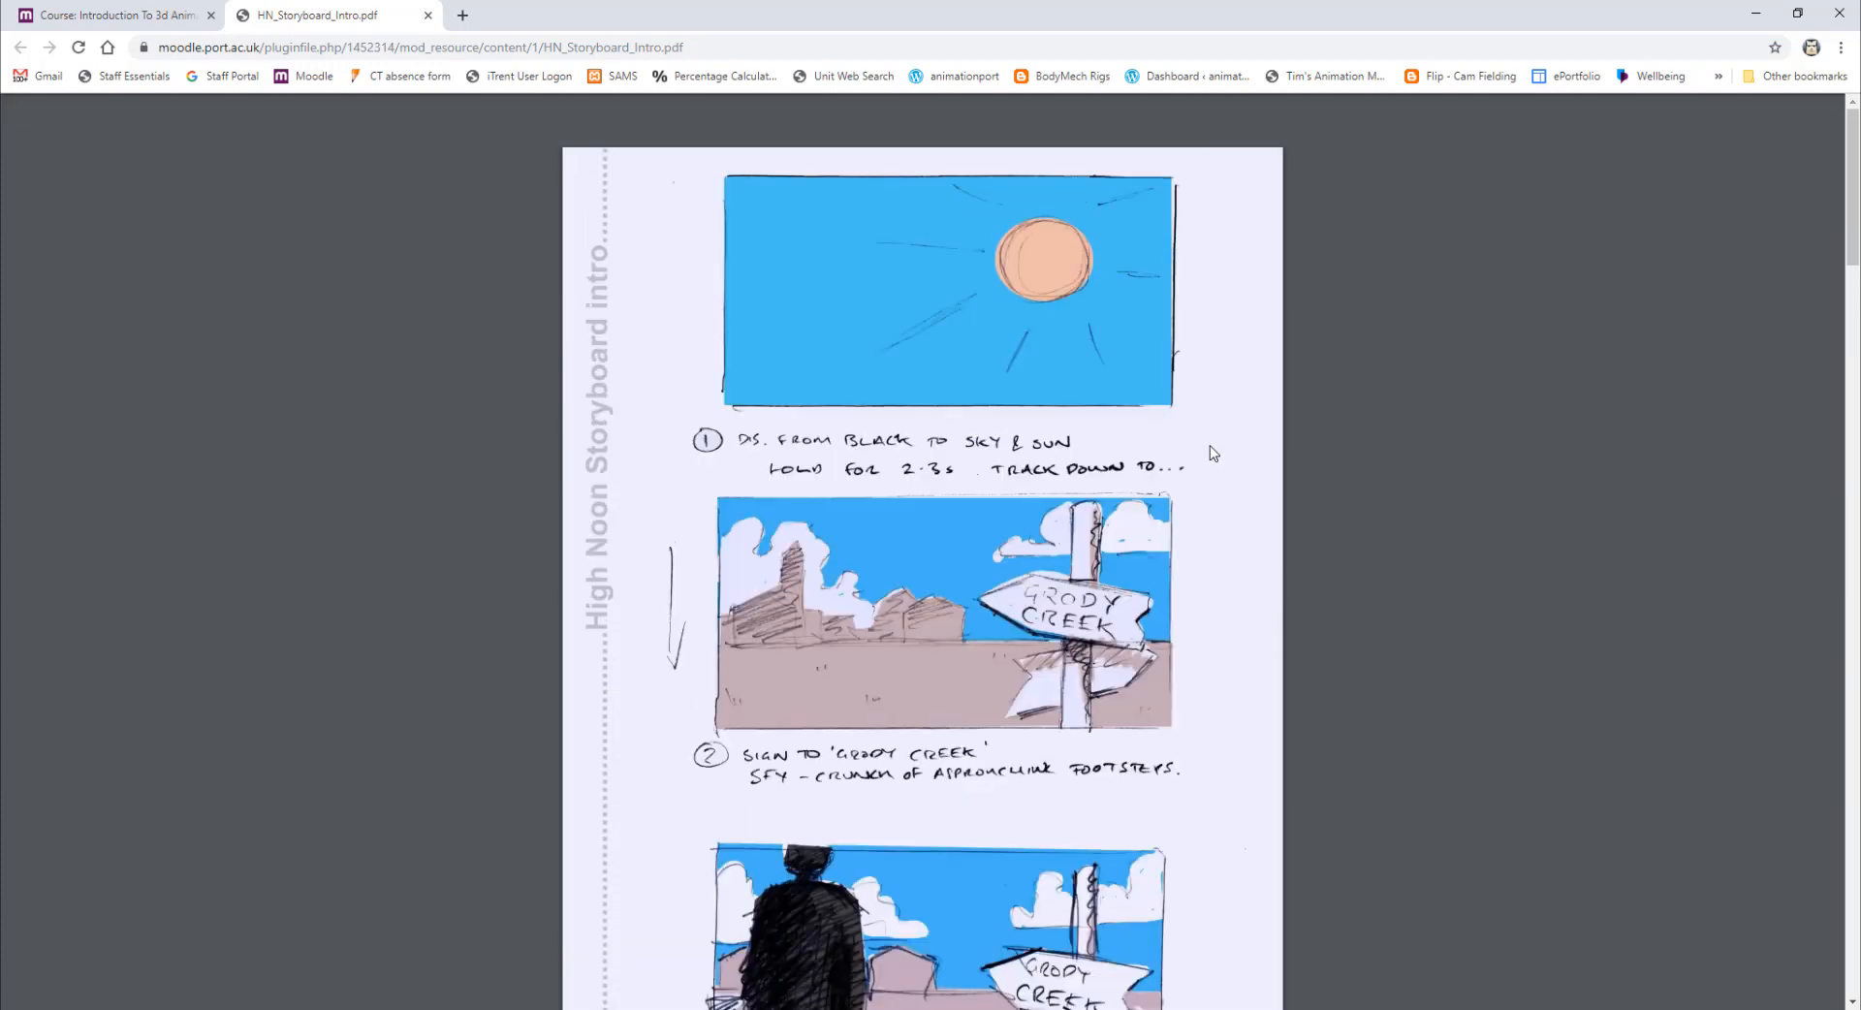
pyautogui.scroll(-7, 1213, 453)
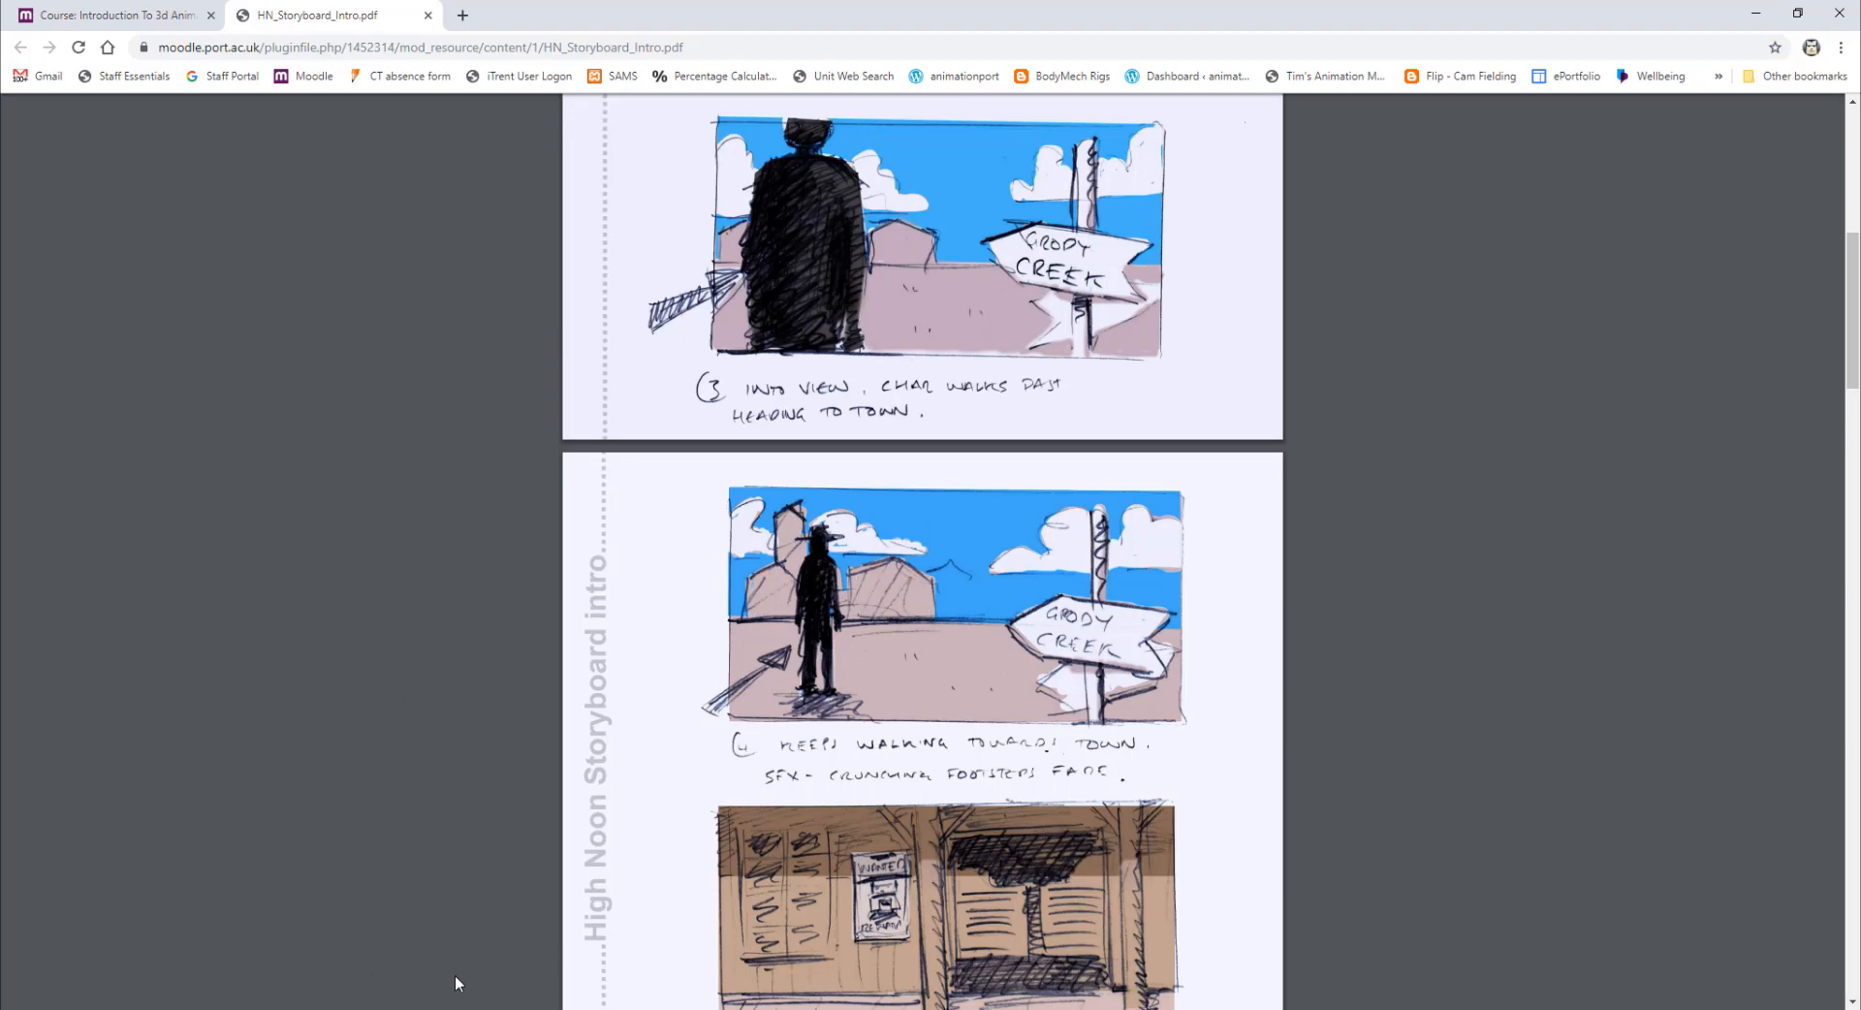
# Step: Switch back to Maya and reposition camera1 to show the town and the signpost together from a low angle
pyautogui.hotkey('alt', 'Tab')
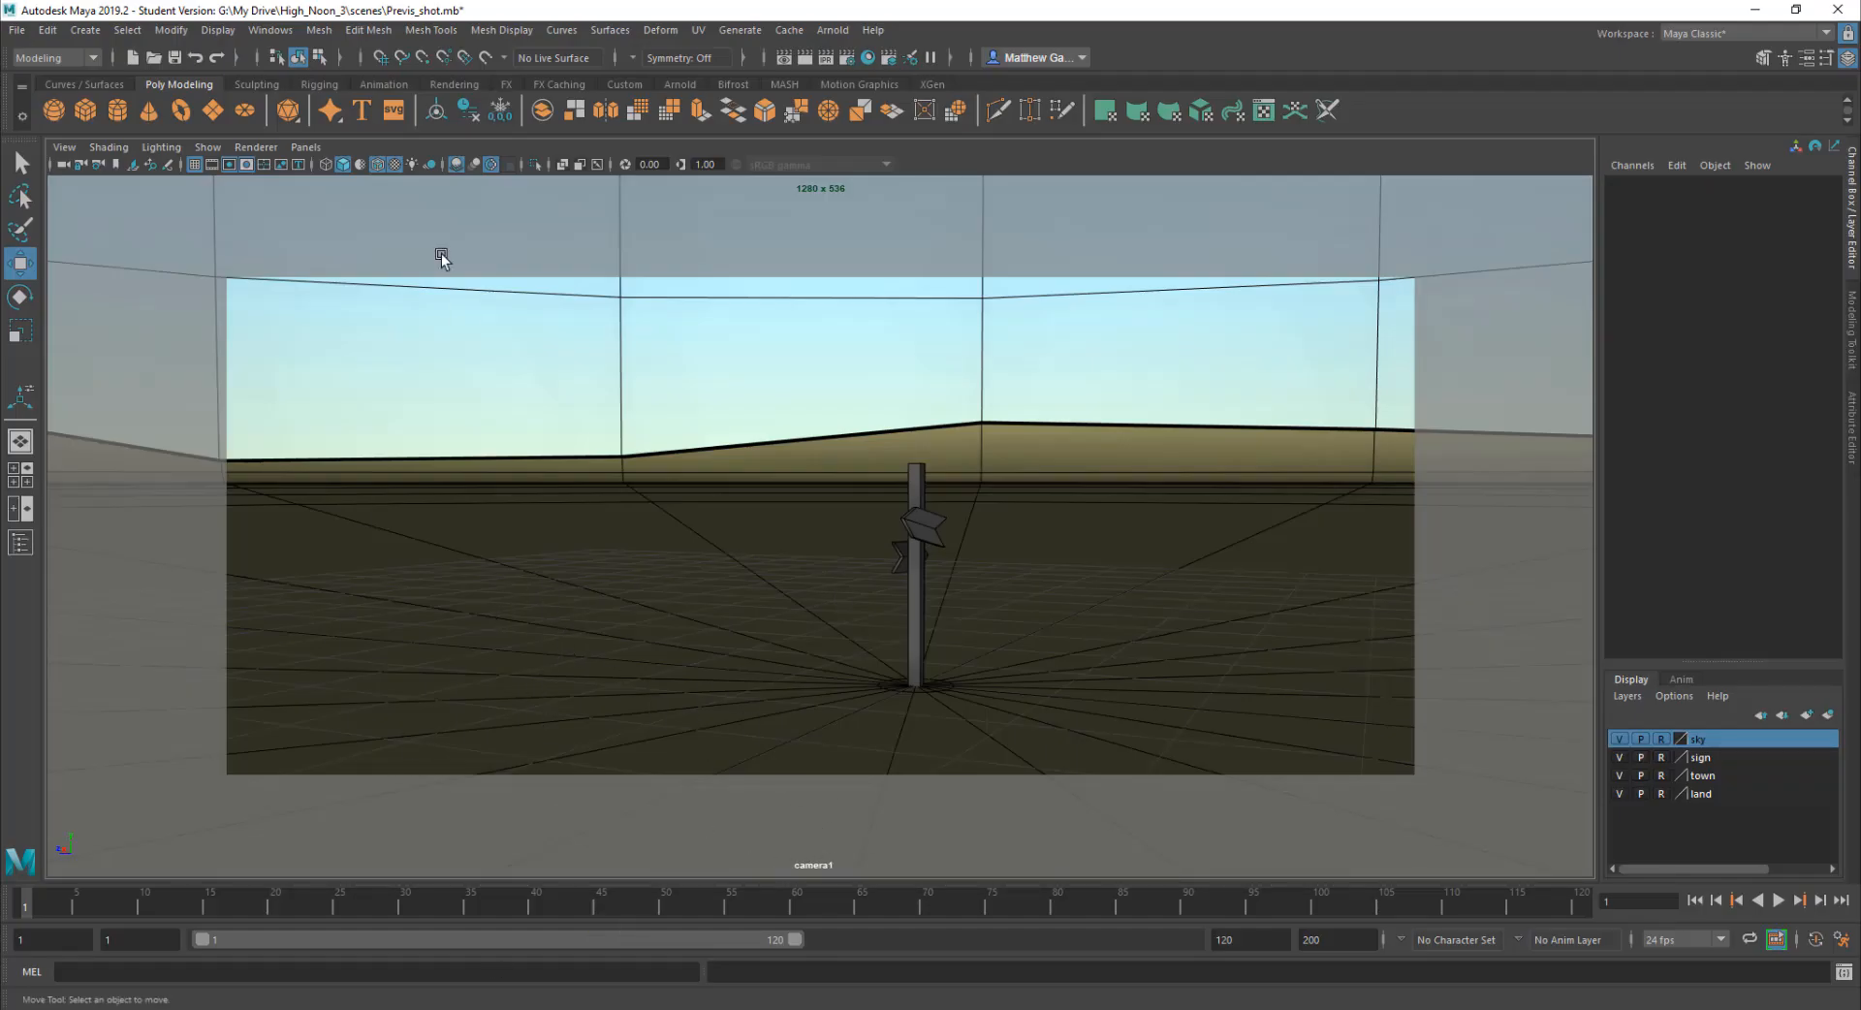
pyautogui.click(305, 147)
pyautogui.moveTo(388, 166)
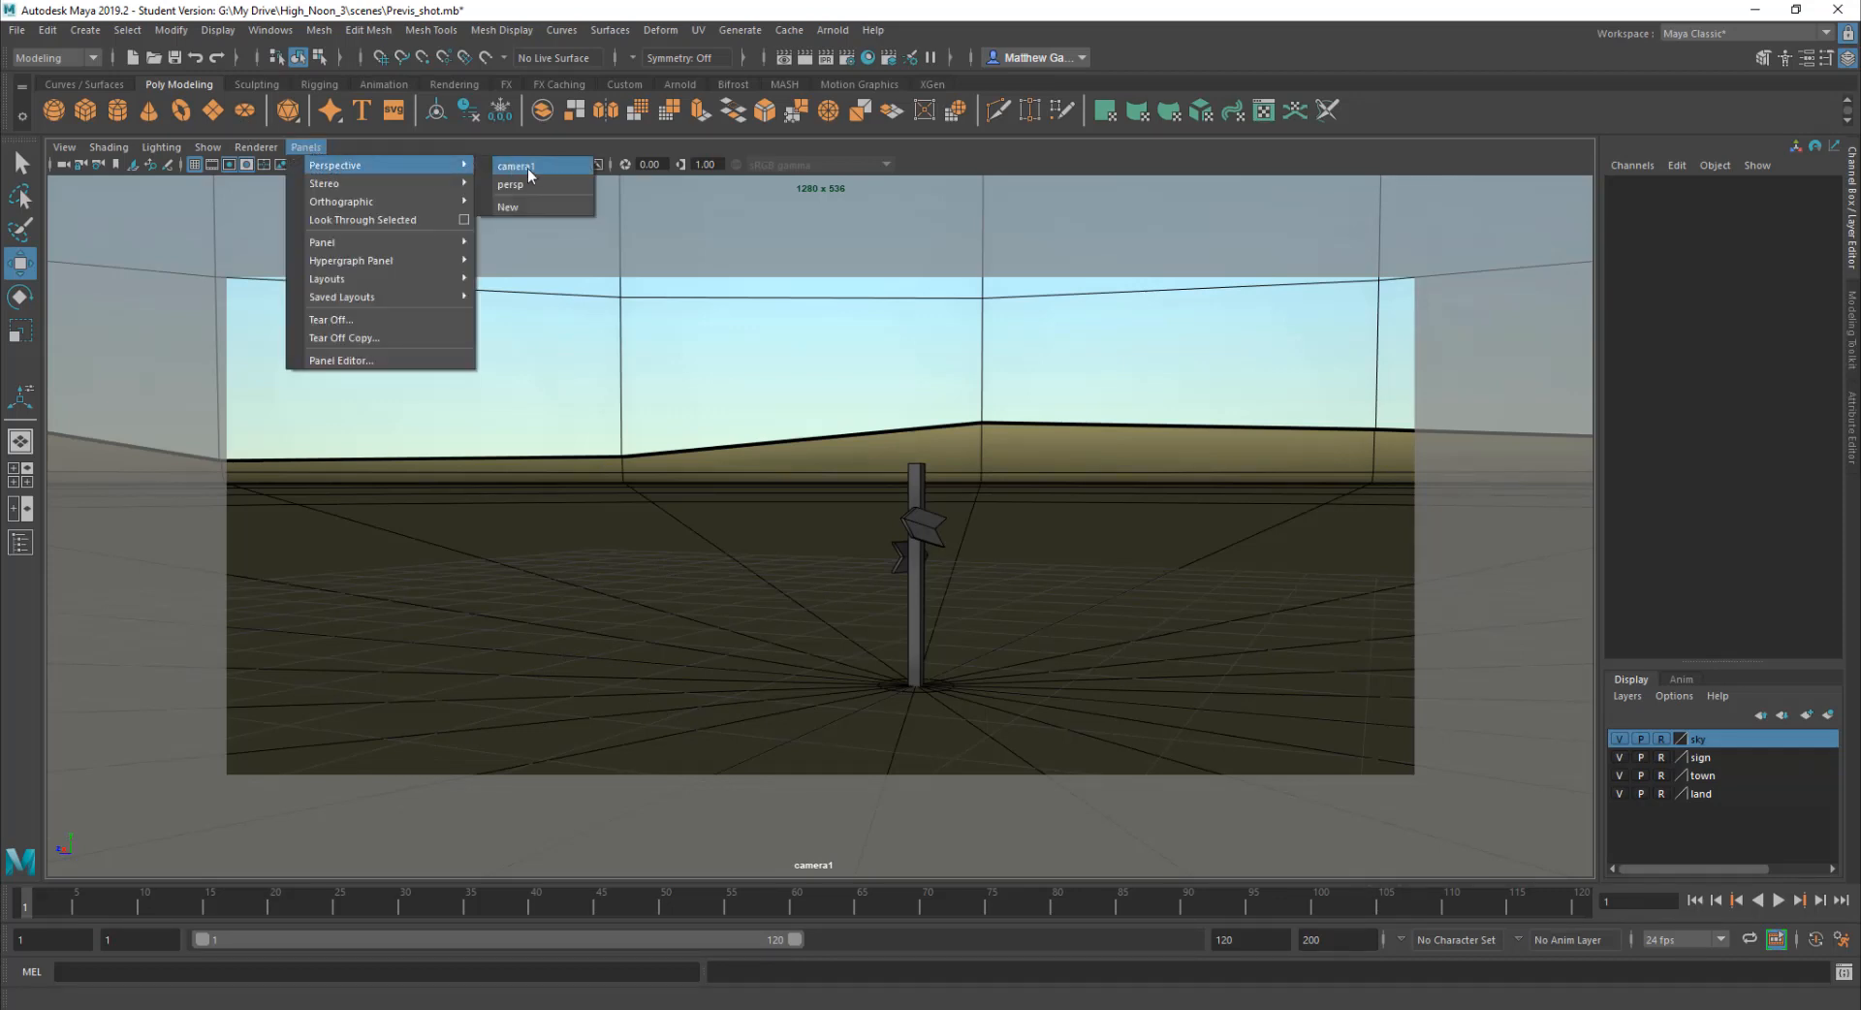
pyautogui.click(1237, 356)
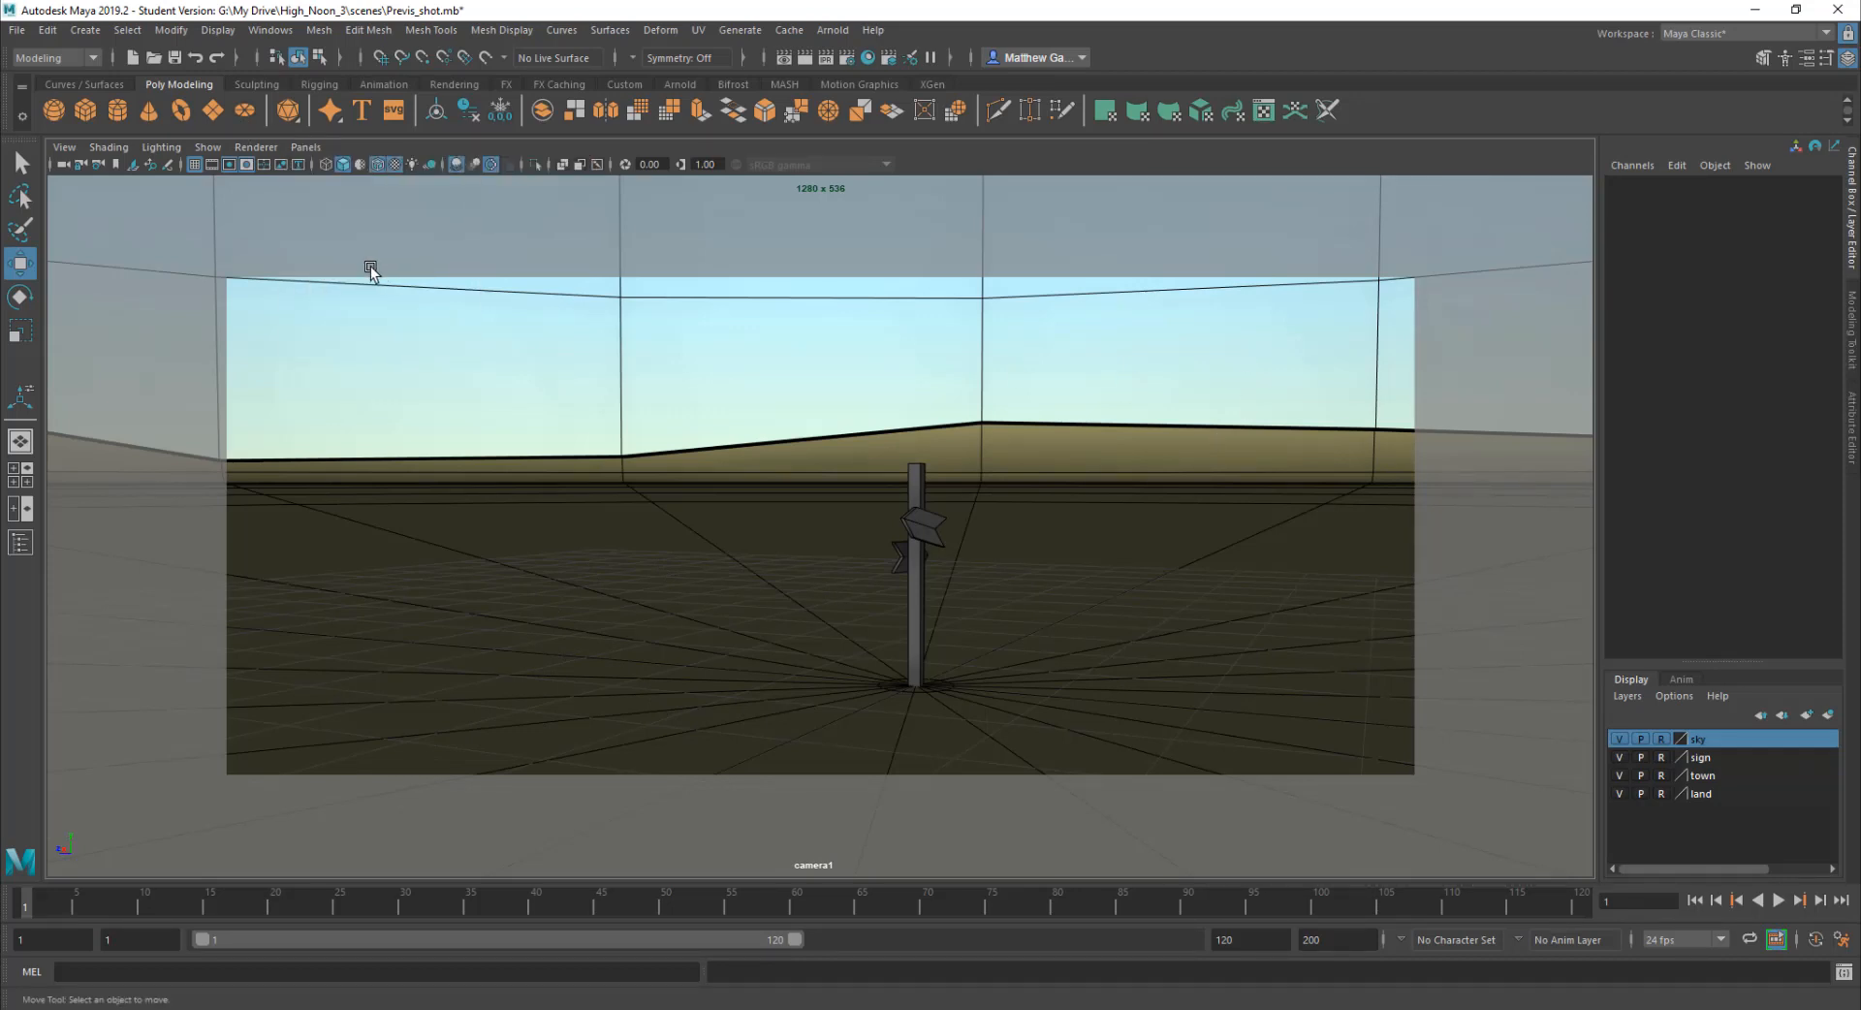
pyautogui.click(230, 166)
pyautogui.click(230, 166)
pyautogui.moveTo(835, 528)
pyautogui.keyDown('alt'); pyautogui.mouseDown()
pyautogui.moveTo(764, 515)
pyautogui.moveTo(659, 538)
pyautogui.moveTo(665, 523)
pyautogui.moveTo(939, 581)
pyautogui.moveTo(844, 582)
pyautogui.moveTo(855, 555)
pyautogui.moveTo(806, 527)
pyautogui.mouseUp(); pyautogui.keyUp('alt')
pyautogui.keyDown('alt'); pyautogui.moveTo(820, 505); pyautogui.dragTo(946, 517, button='middle'); pyautogui.keyUp('alt')
pyautogui.keyDown('alt'); pyautogui.moveTo(860, 494); pyautogui.dragTo(693, 548); pyautogui.keyUp('alt')
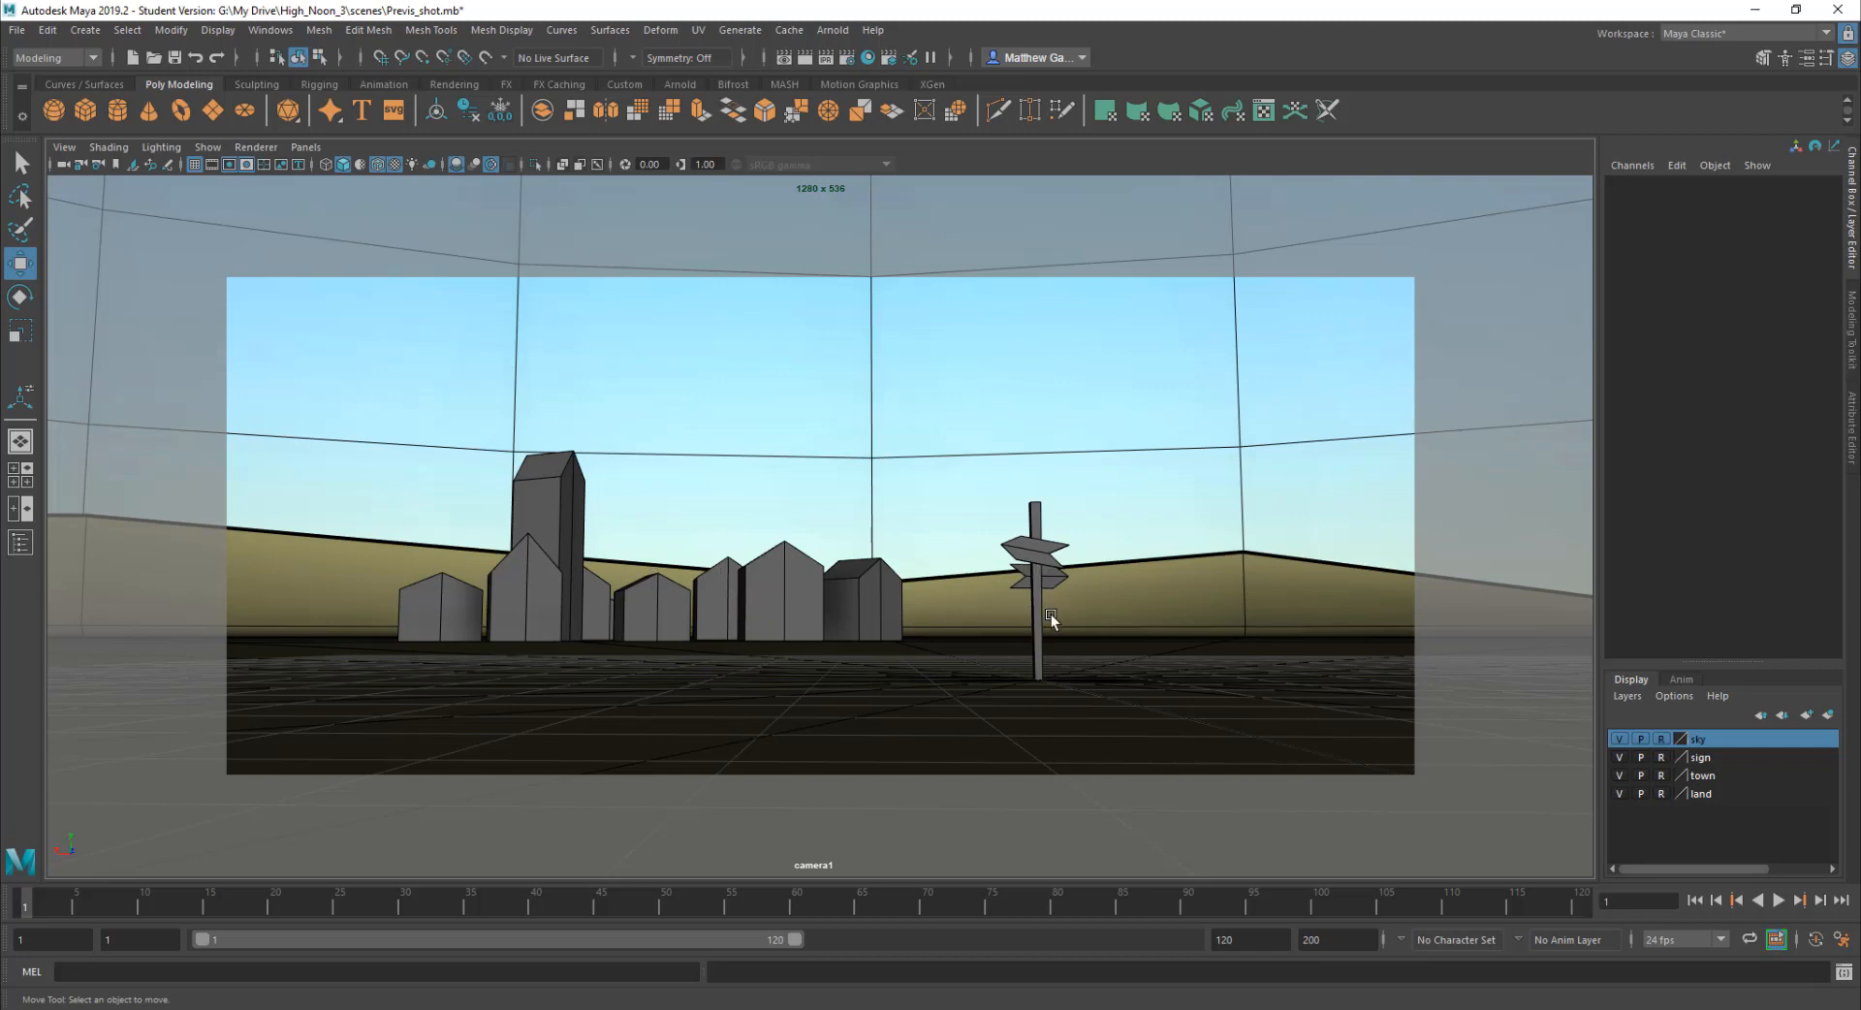
pyautogui.moveTo(839, 515)
pyautogui.keyDown('alt'); pyautogui.mouseDown()
pyautogui.moveTo(863, 519)
pyautogui.moveTo(833, 510)
pyautogui.mouseUp(); pyautogui.keyUp('alt')
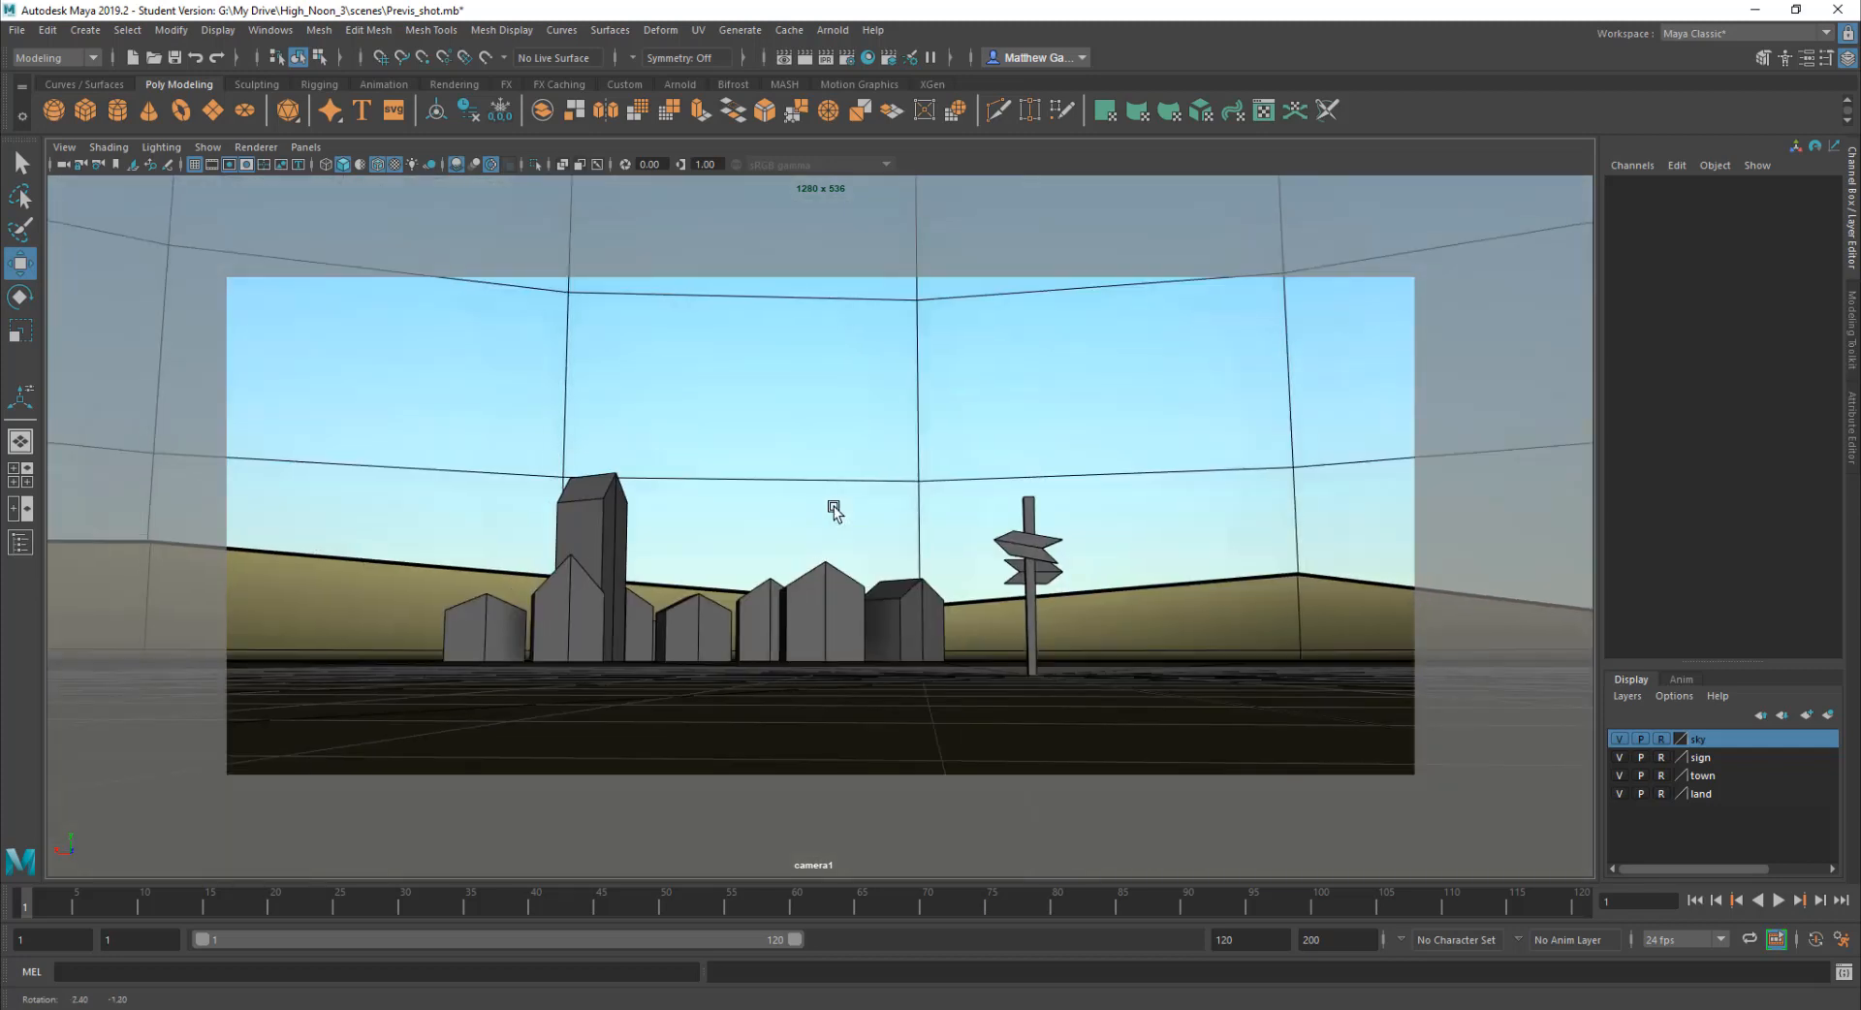
# Step: Select HN3_Sign:post and reframe camera1 so the signpost stands large in the foreground beside the distant town
pyautogui.click(20, 541)
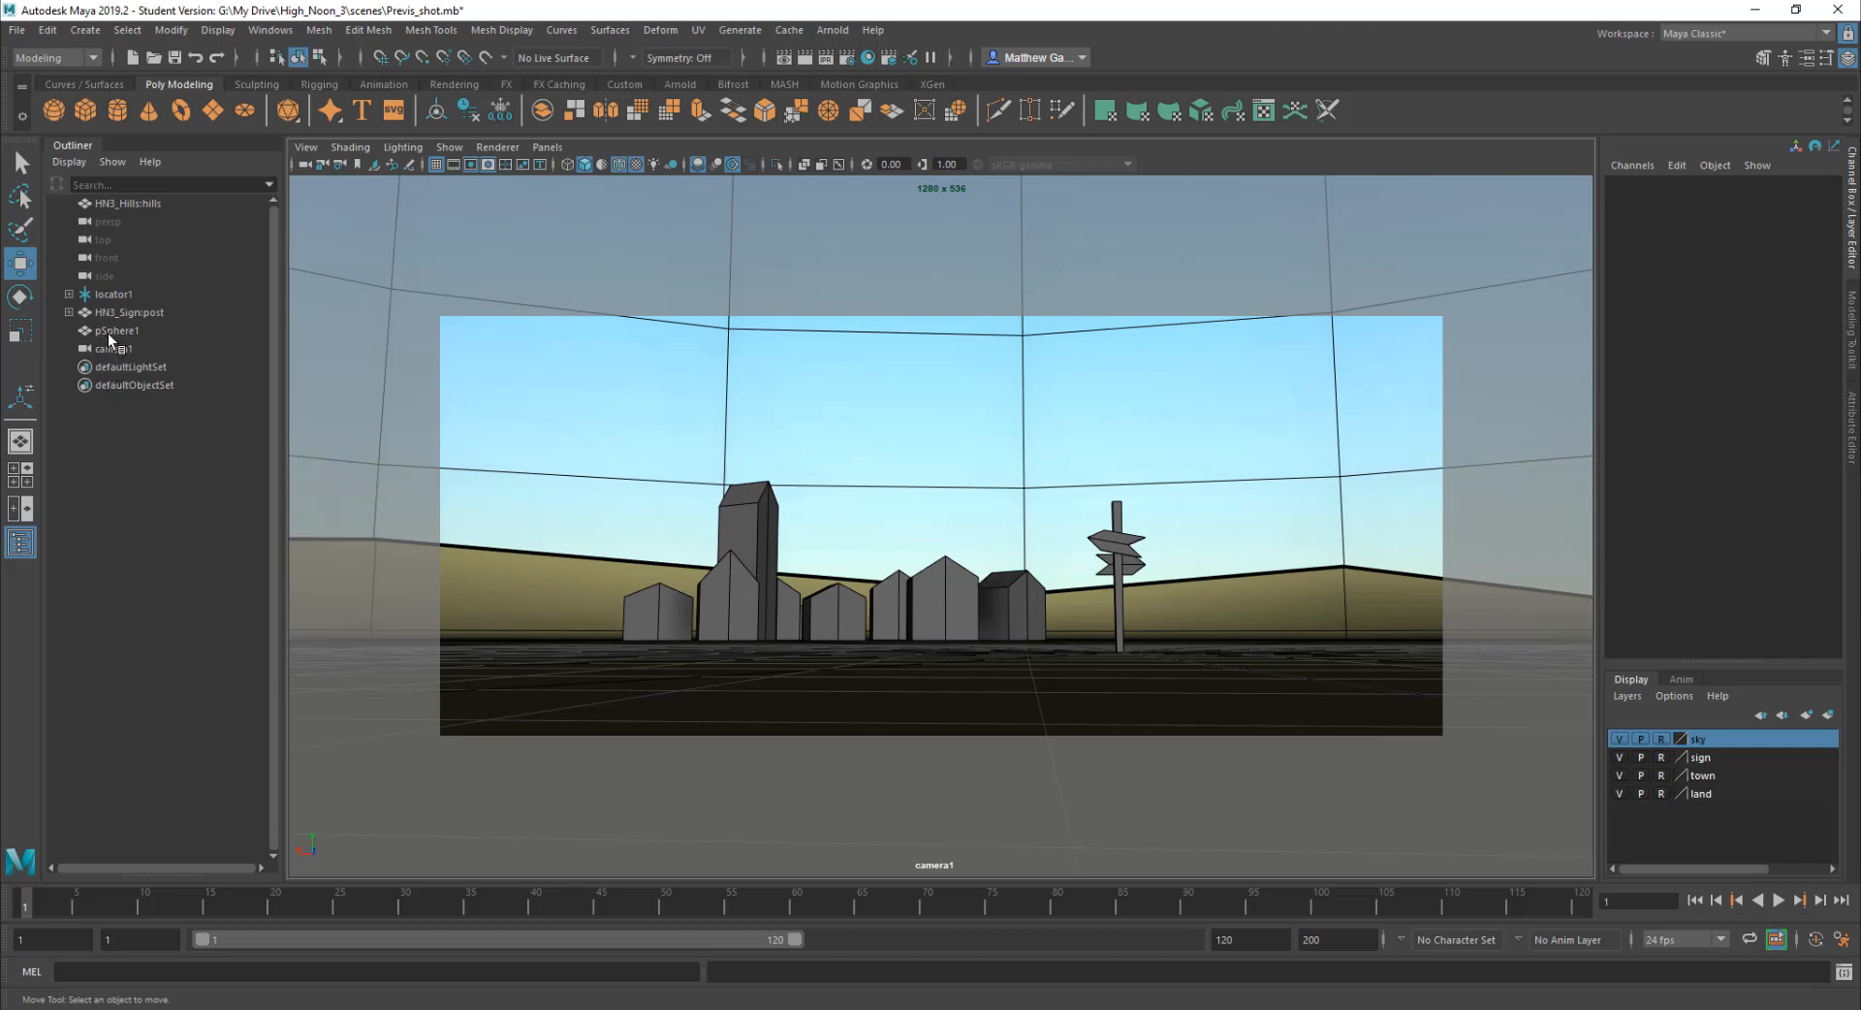
pyautogui.click(132, 312)
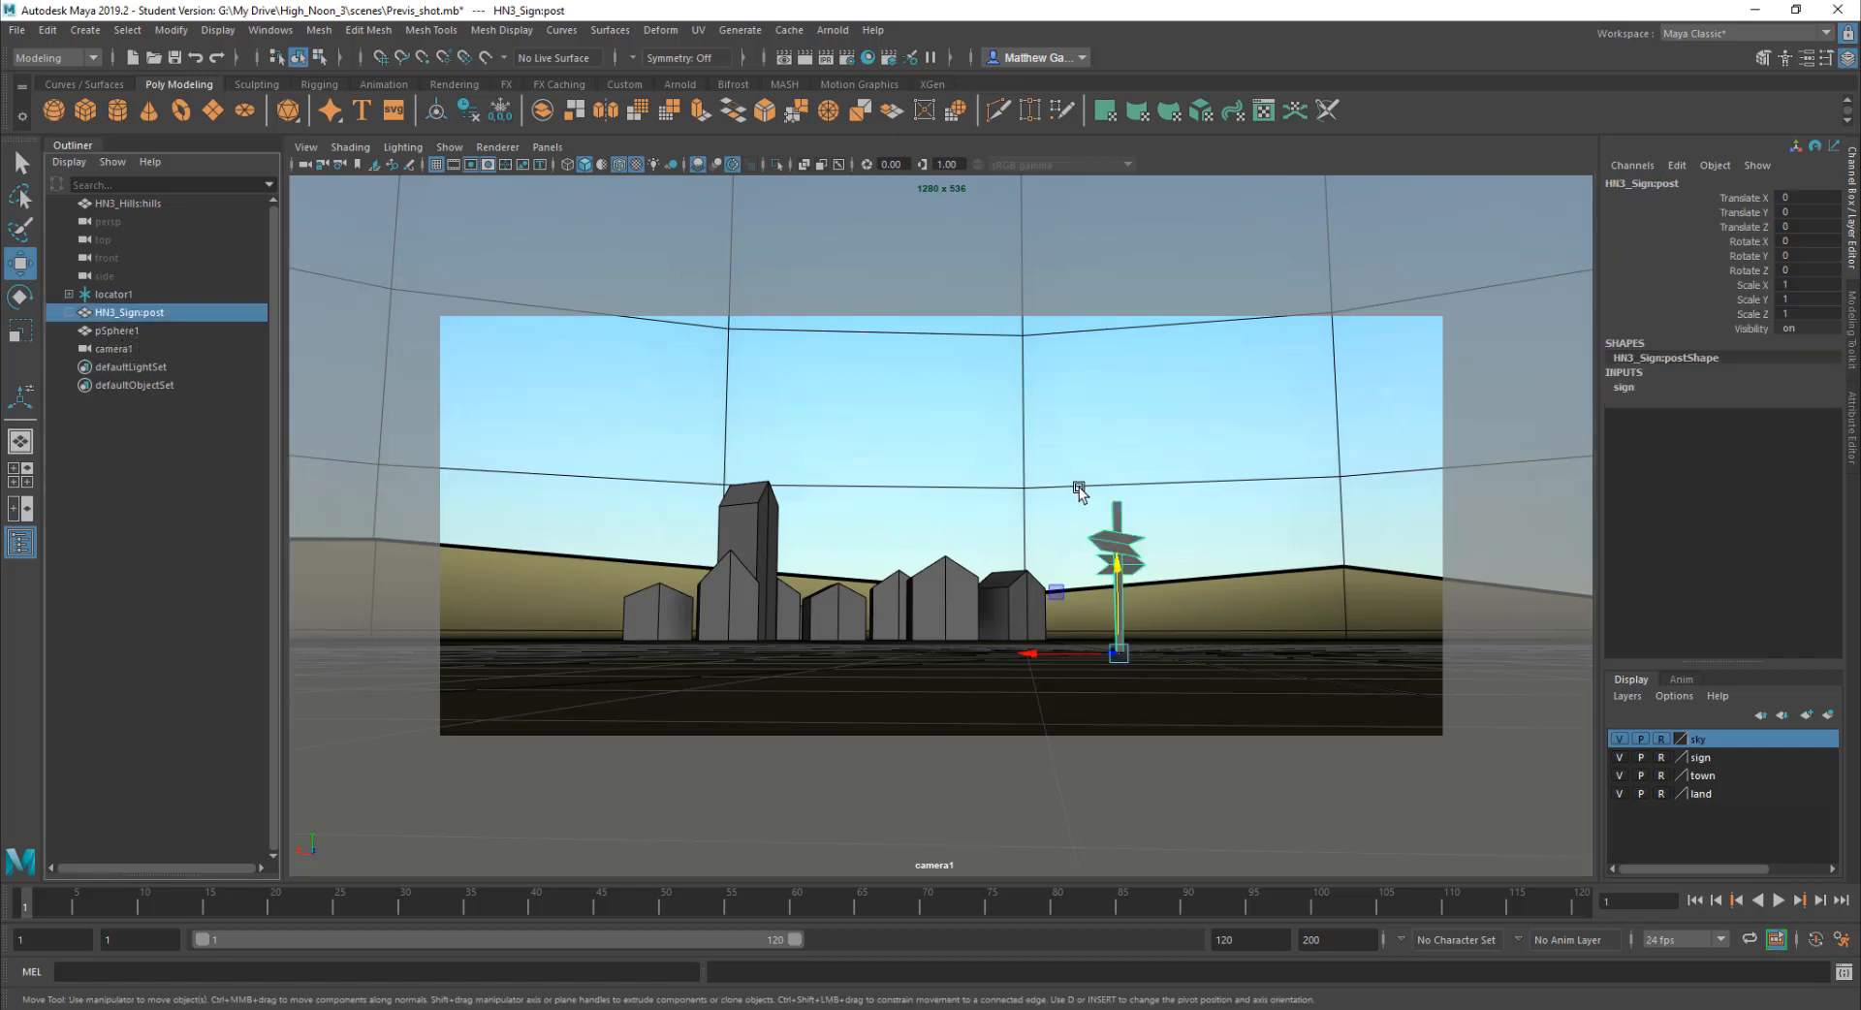
pyautogui.press('f')
pyautogui.keyDown('alt'); pyautogui.moveTo(764, 510); pyautogui.dragTo(1082, 521); pyautogui.keyUp('alt')
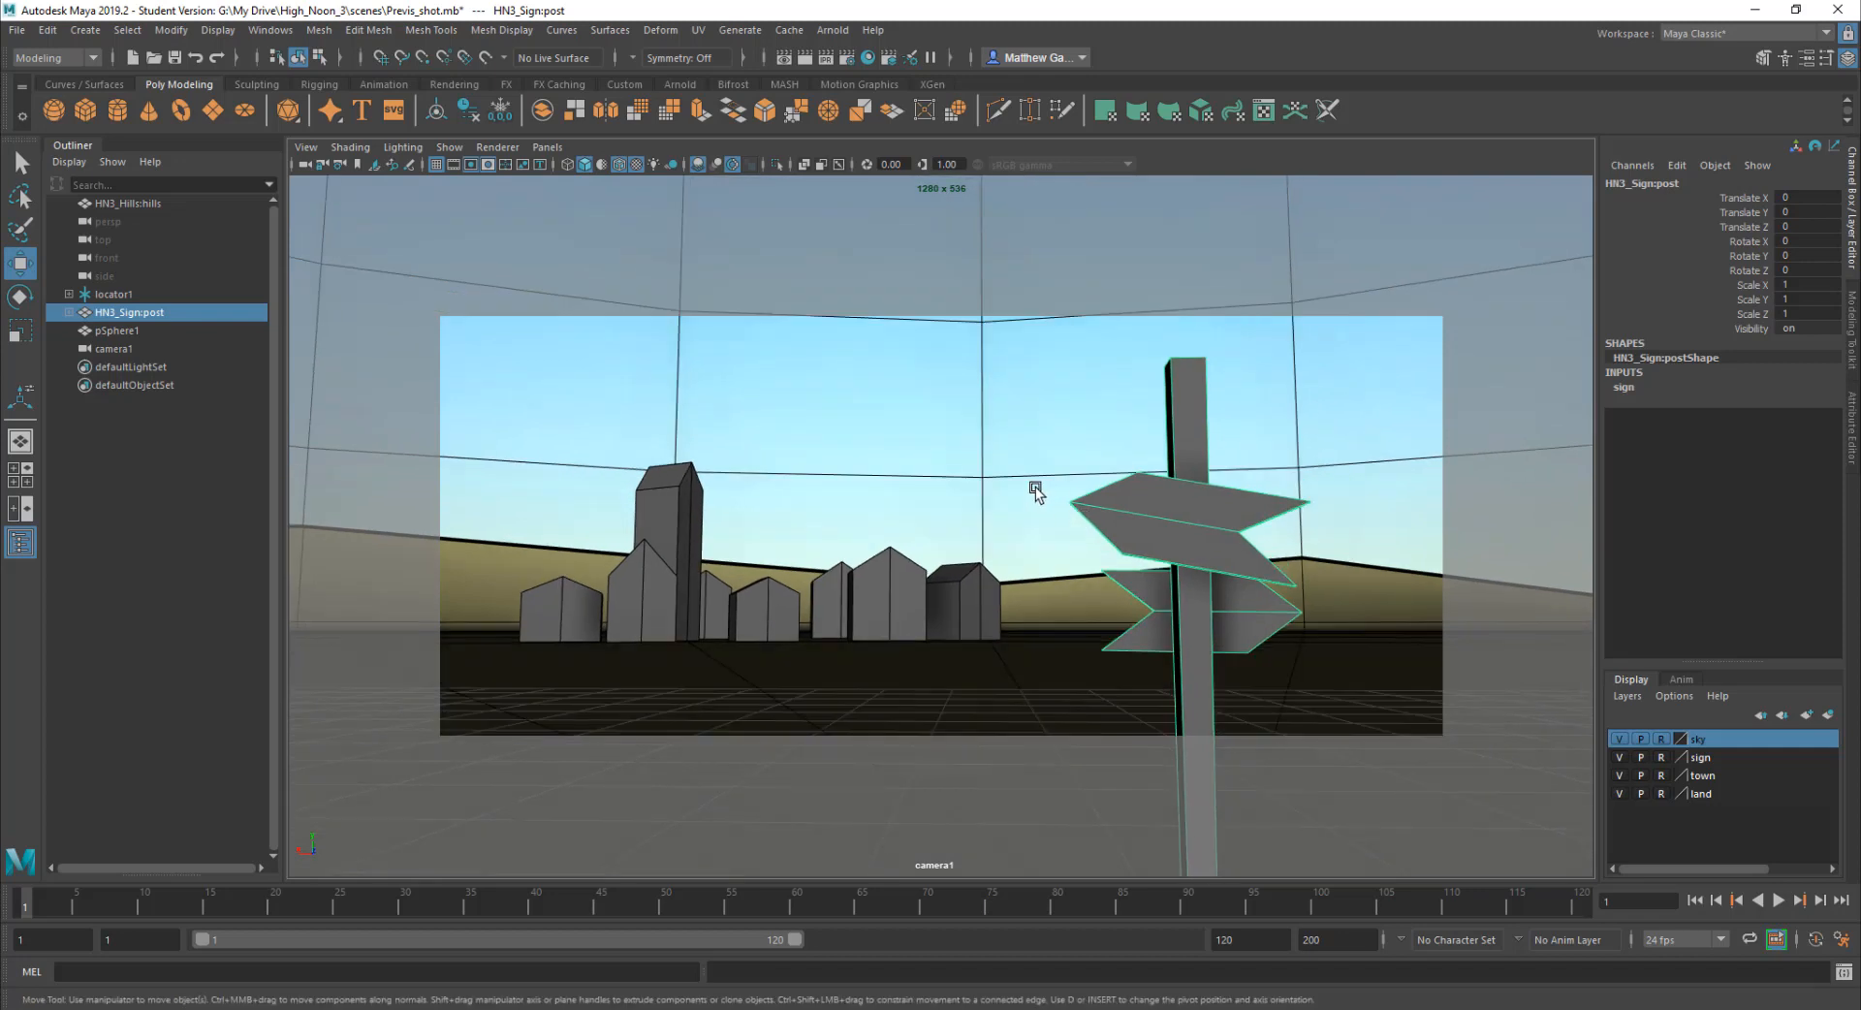
pyautogui.keyDown('alt'); pyautogui.moveTo(1035, 488); pyautogui.dragTo(1045, 487, button='middle'); pyautogui.keyUp('alt')
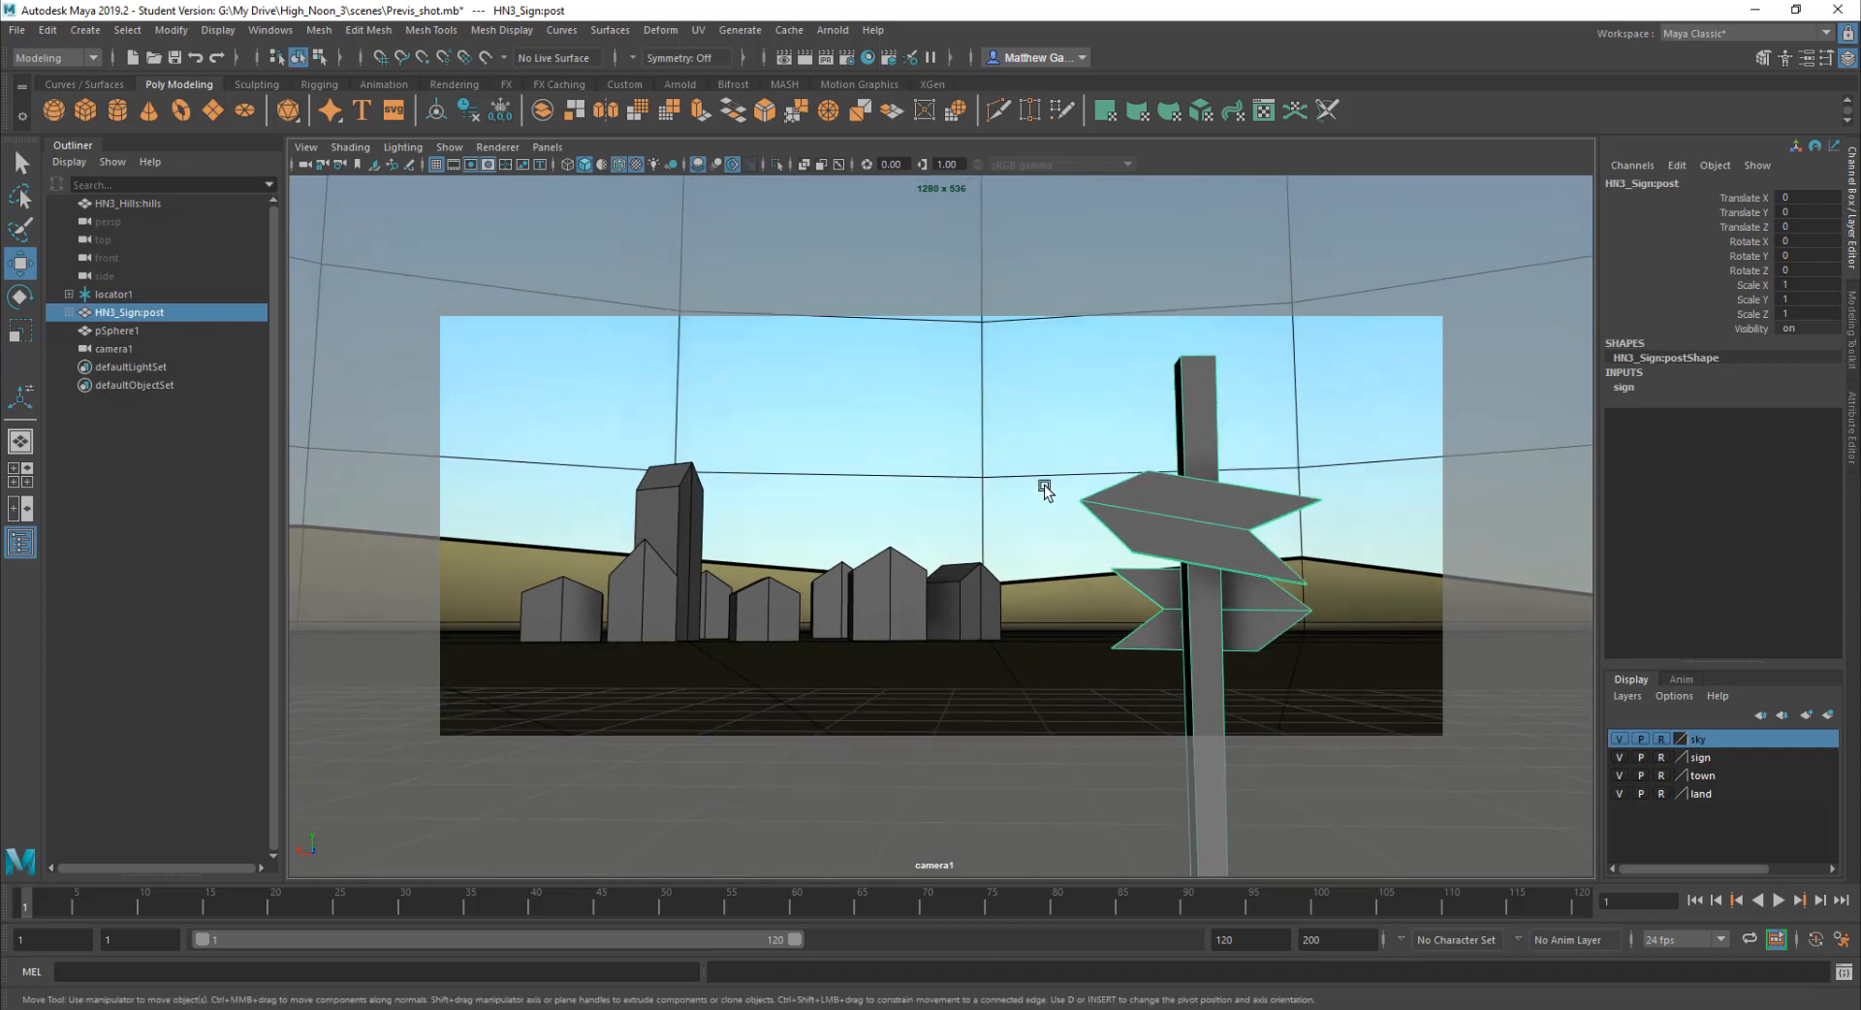
# Step: Switch to the storyboard PDF and examine the tilt from the sky and sun down to the Grody Creek sign
pyautogui.hotkey('alt', 'Tab')
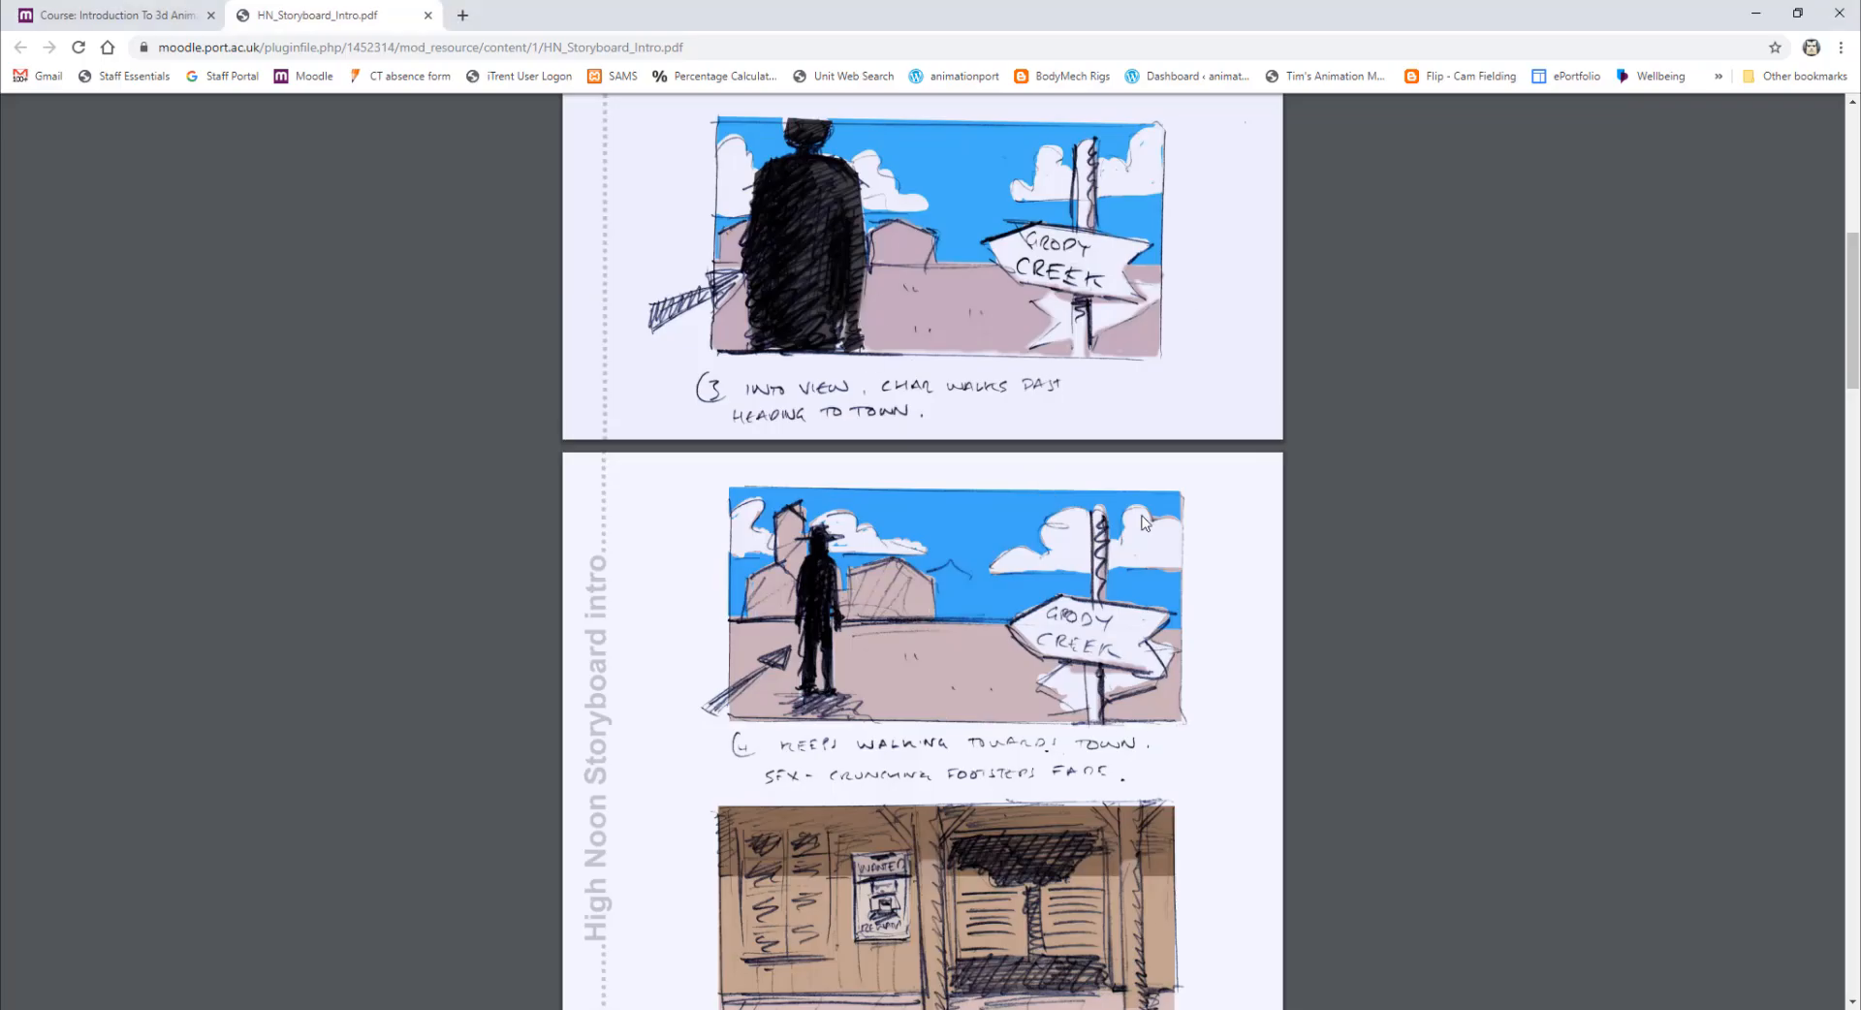
pyautogui.scroll(3, 1142, 520)
pyautogui.scroll(4, 1142, 522)
# Step: Switch back to Maya and key camera1 at frame 1 with the signpost and town framing
pyautogui.hotkey('alt', 'Tab')
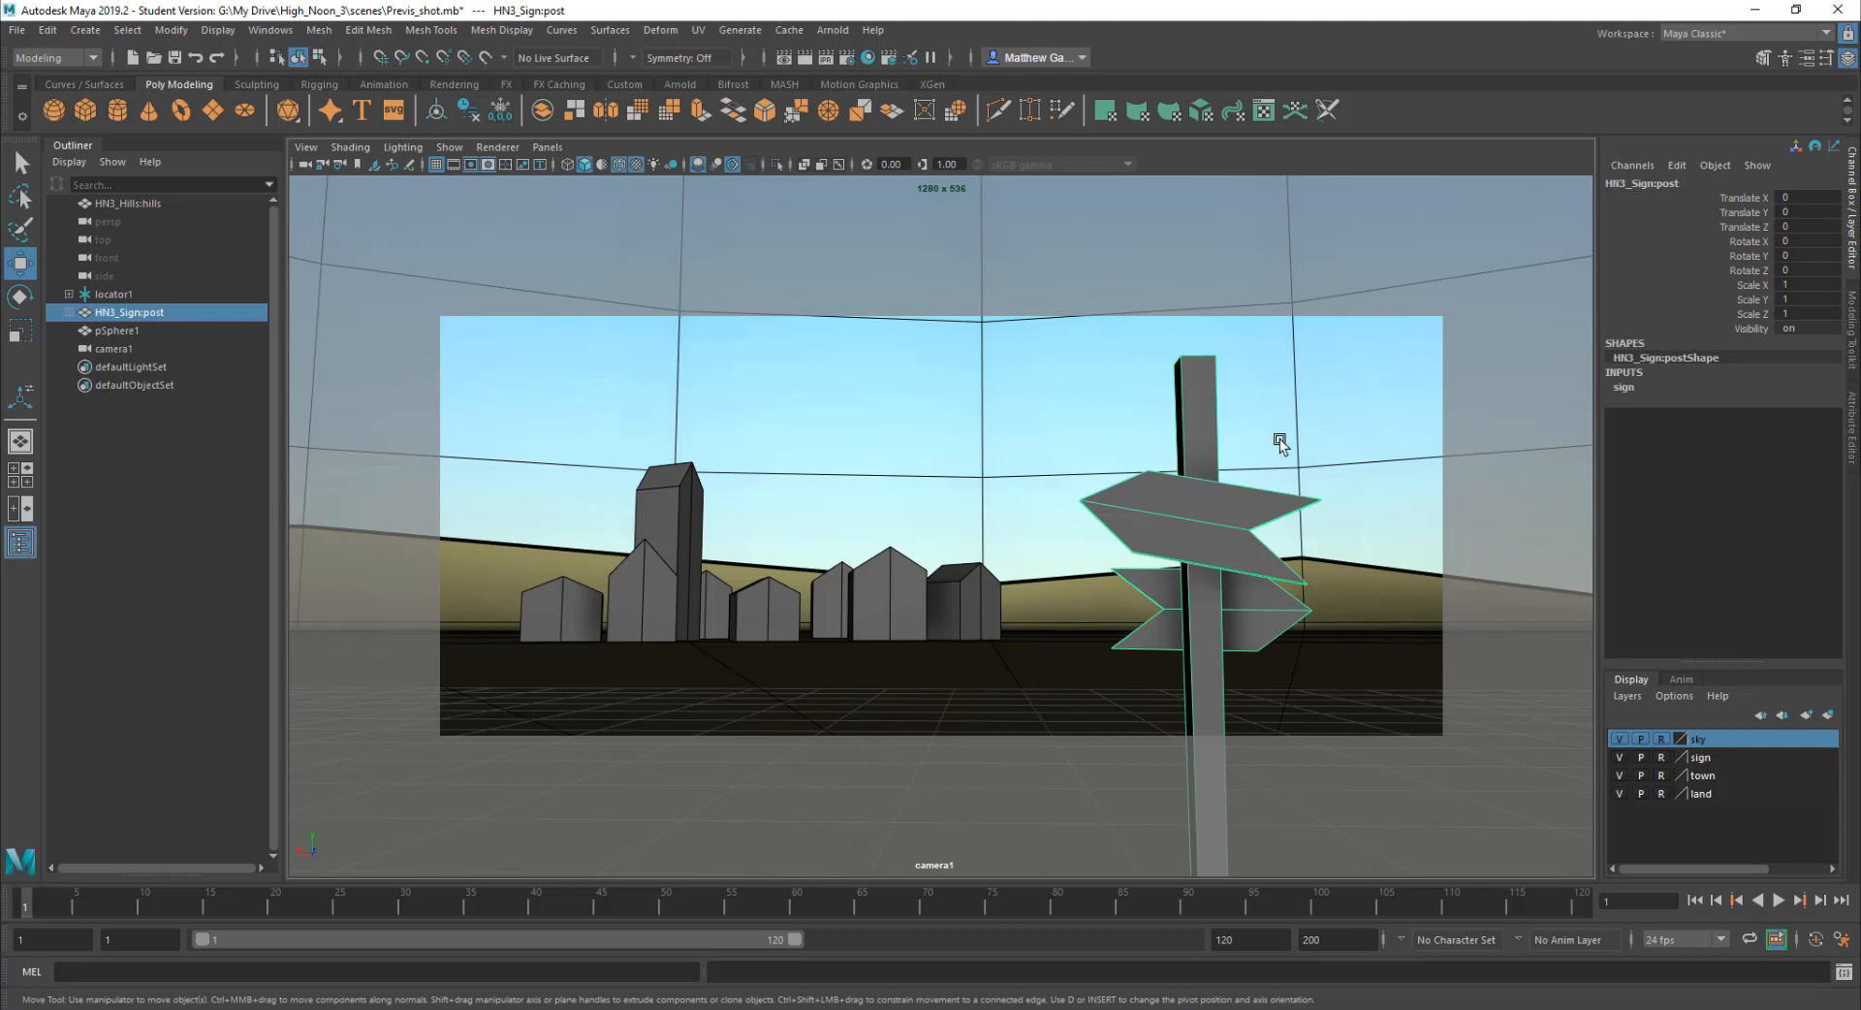
pyautogui.click(1374, 411)
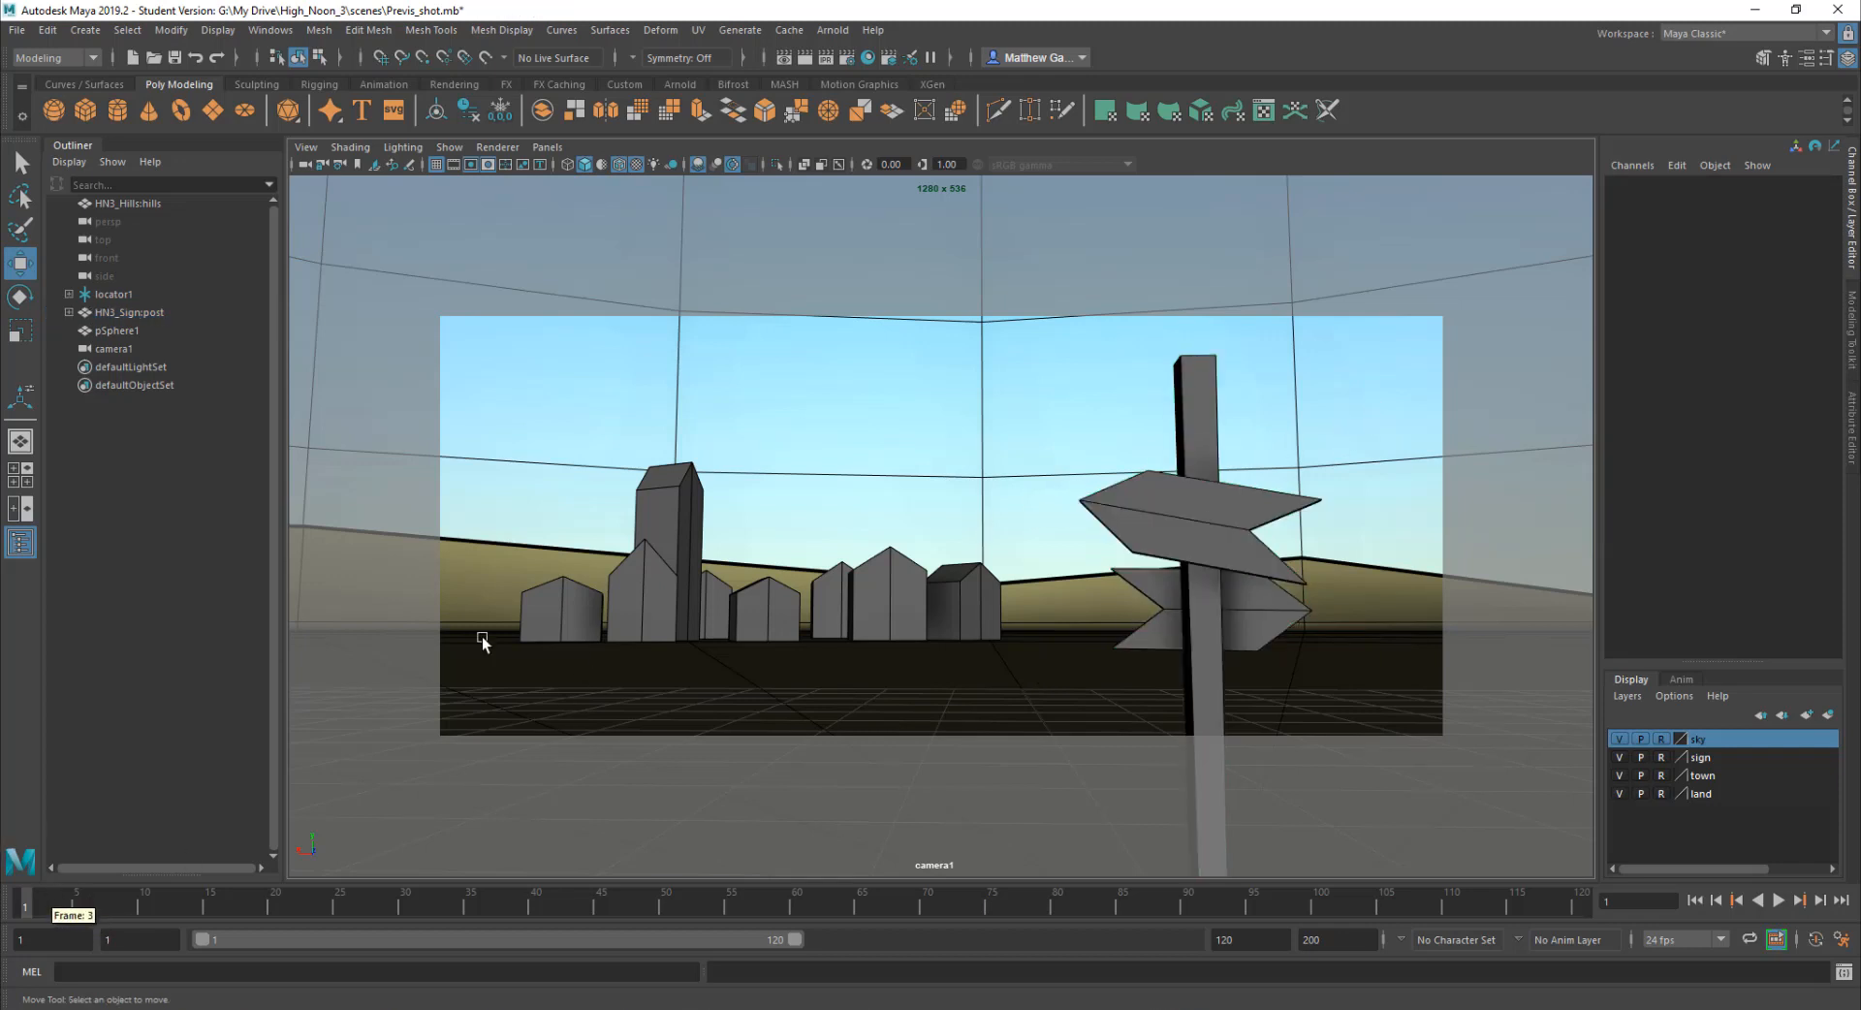
pyautogui.click(115, 348)
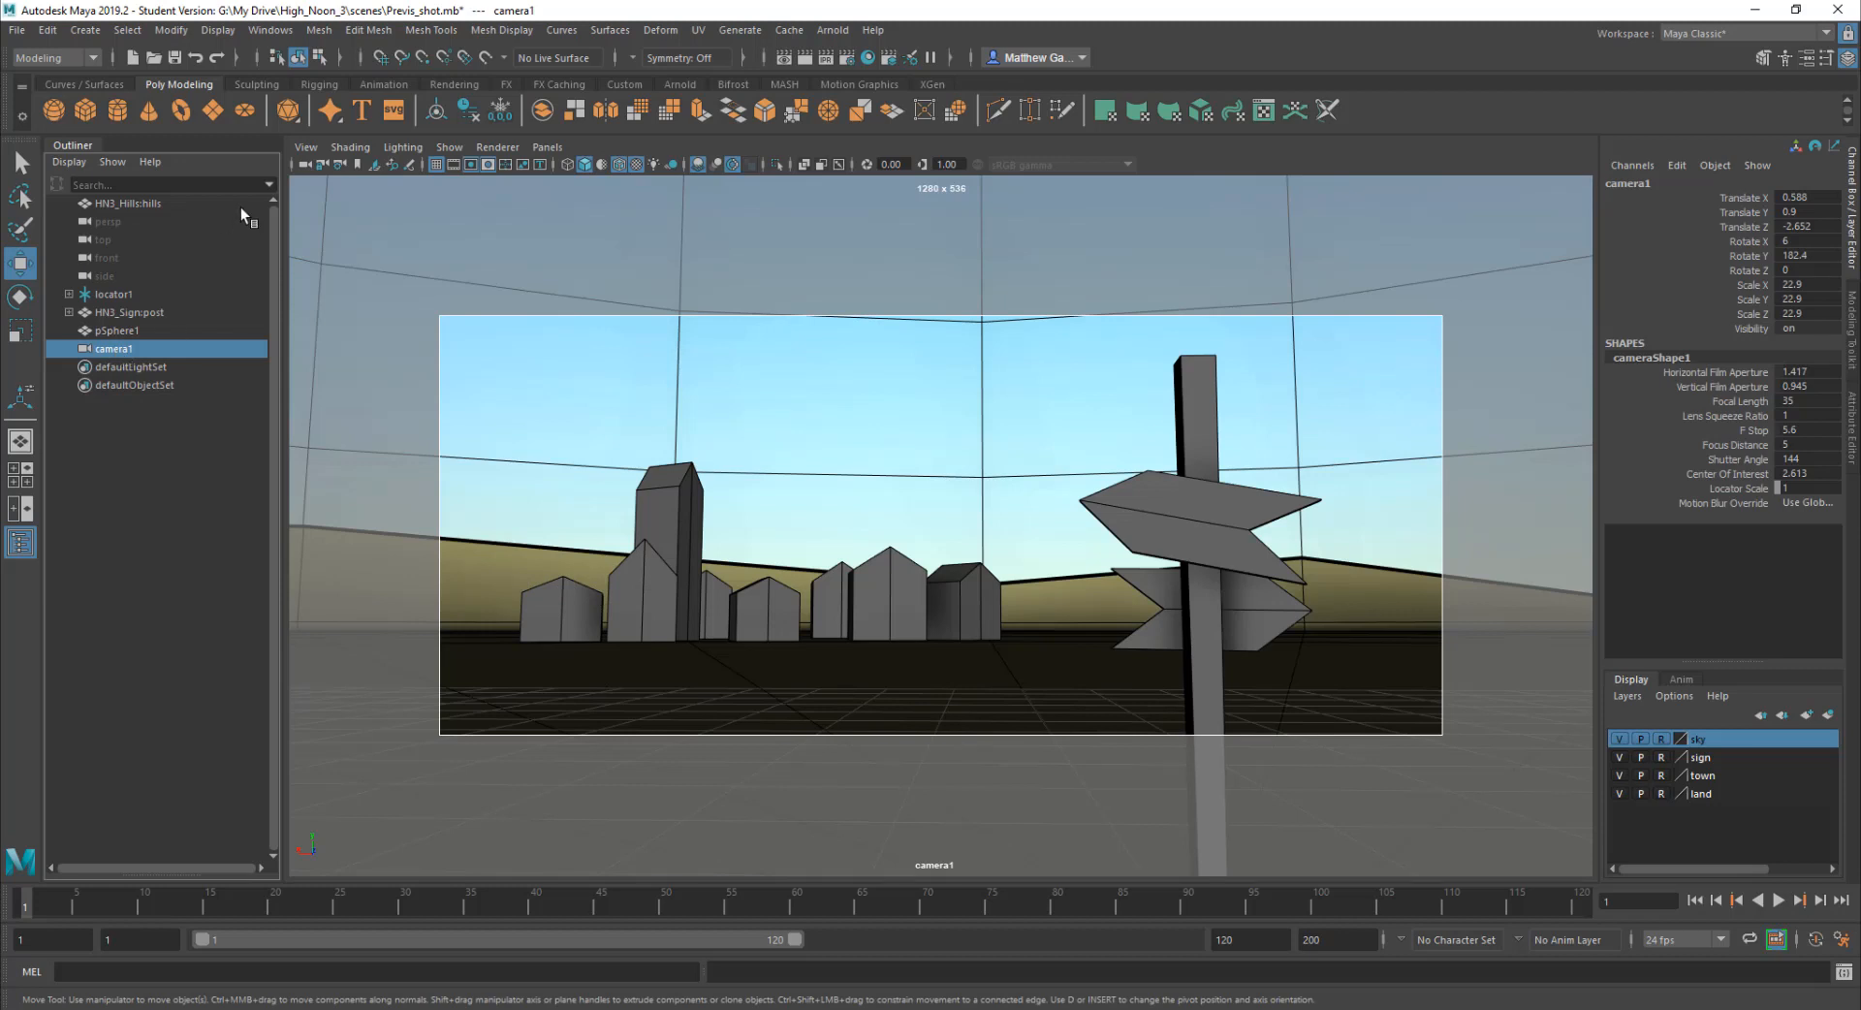
pyautogui.click(305, 147)
pyautogui.click(349, 181)
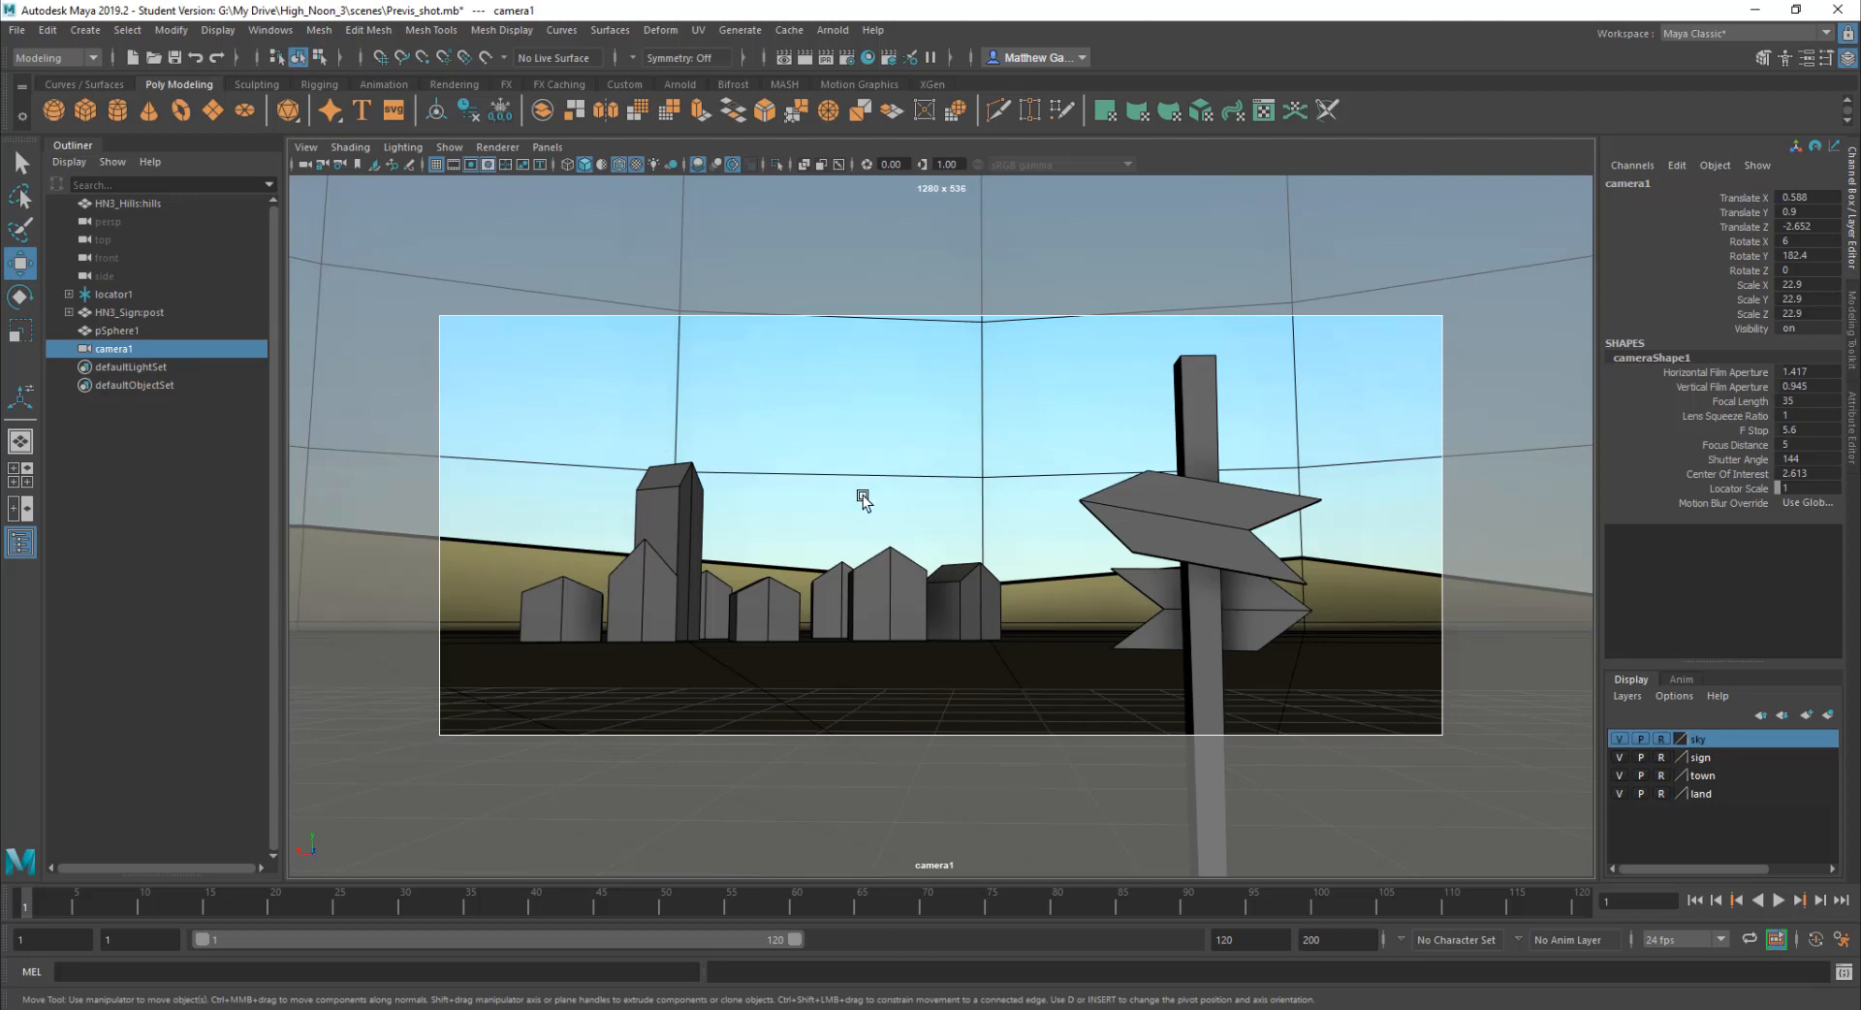
pyautogui.press('s')
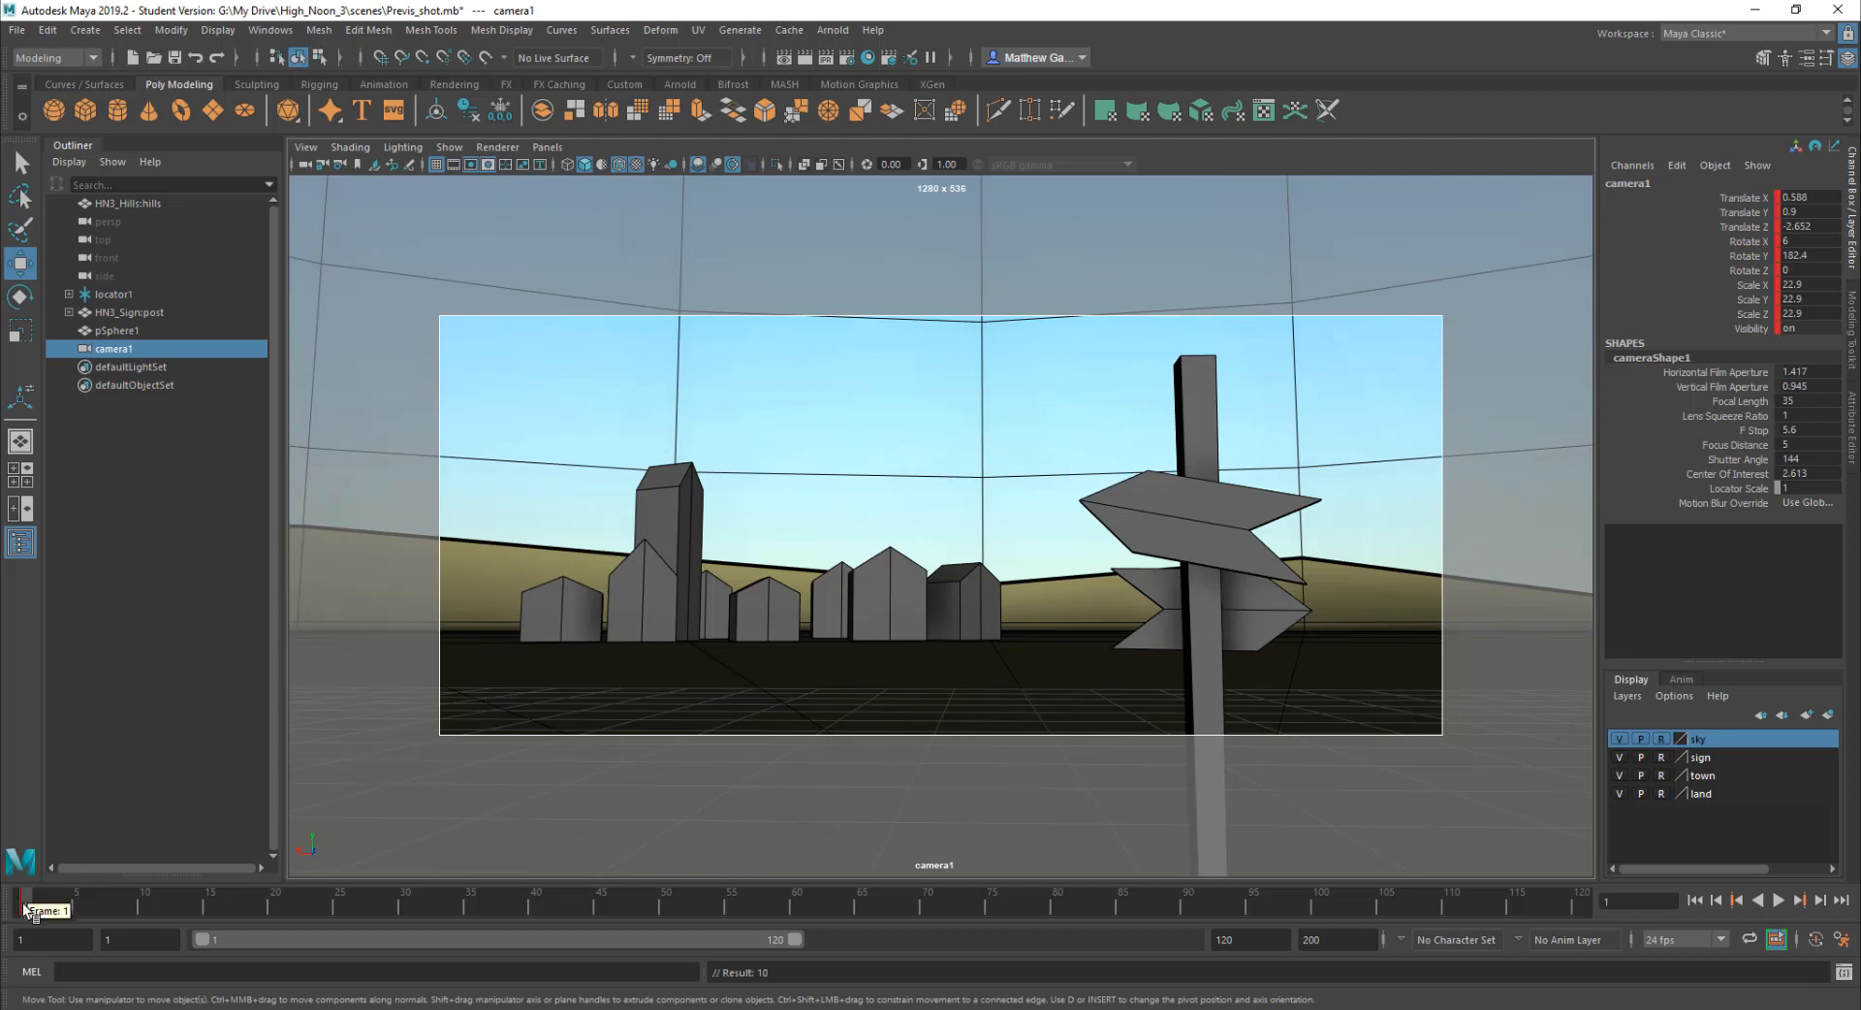
# Step: At frame 60, tilt camera1 up until only sky fills the shot and key this position
pyautogui.hotkey('alt', 'v')
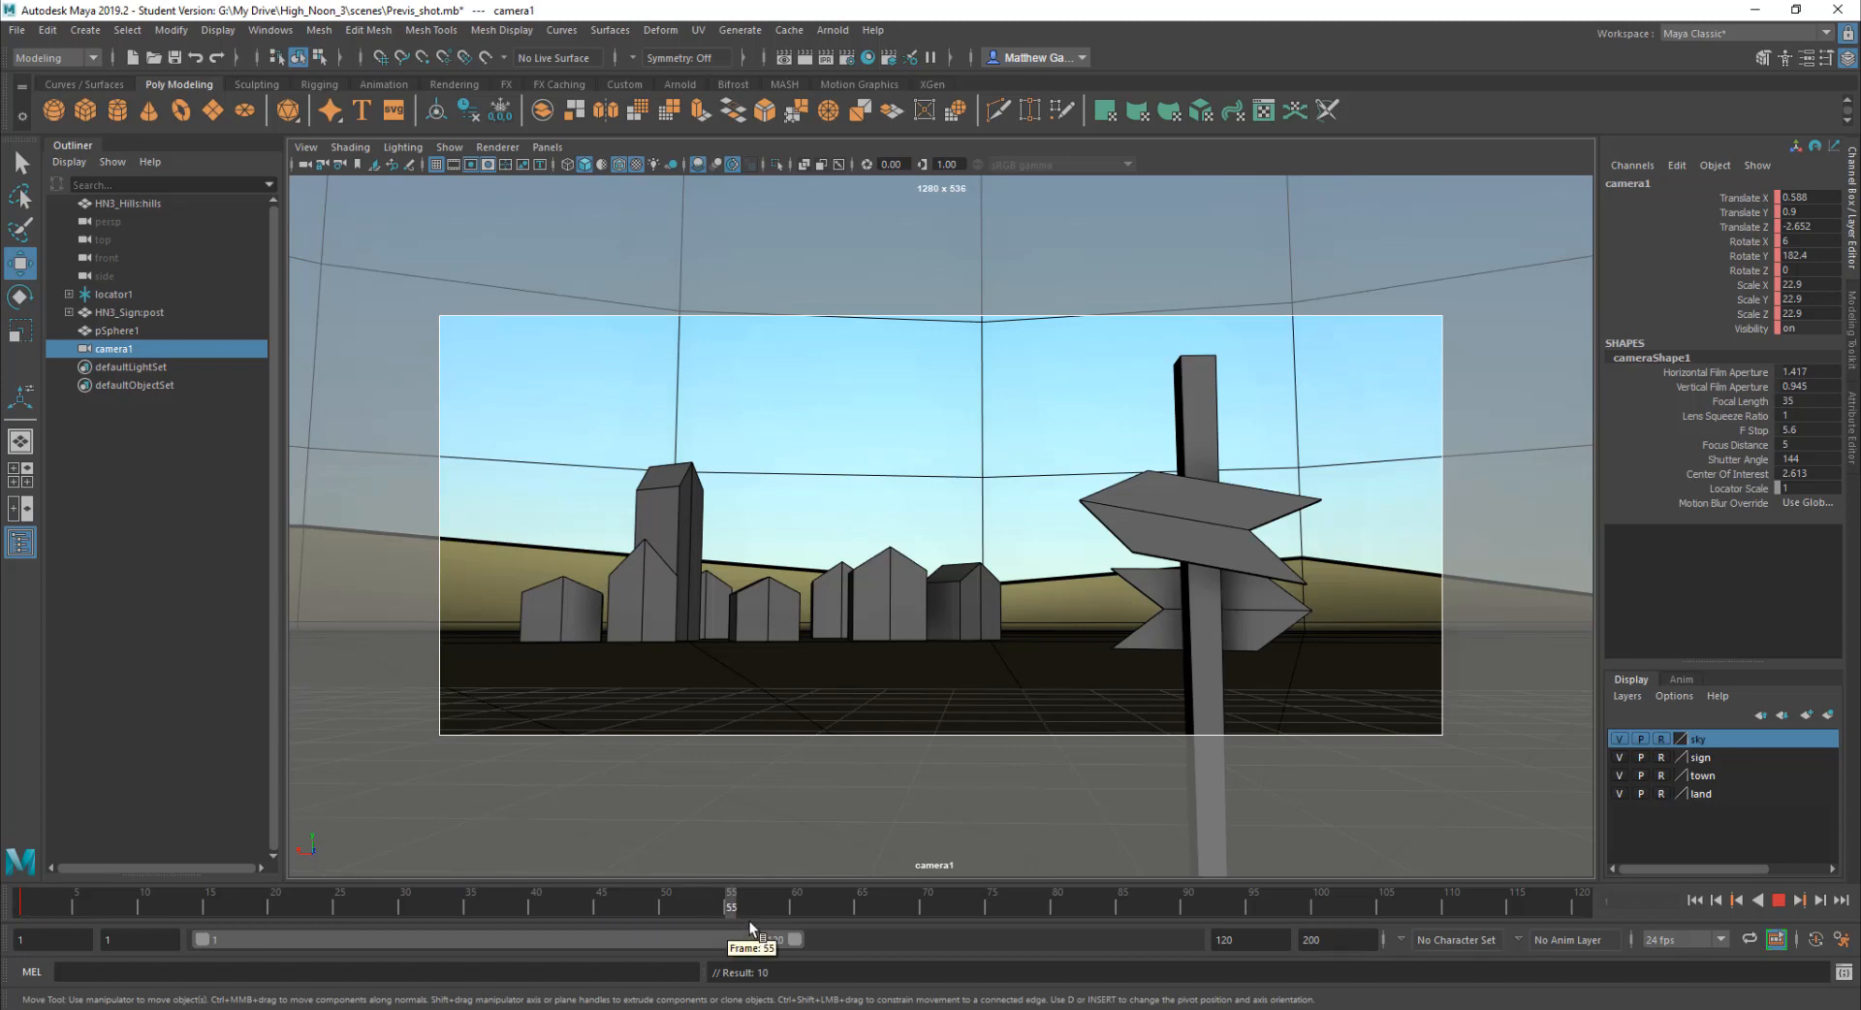
pyautogui.click(791, 908)
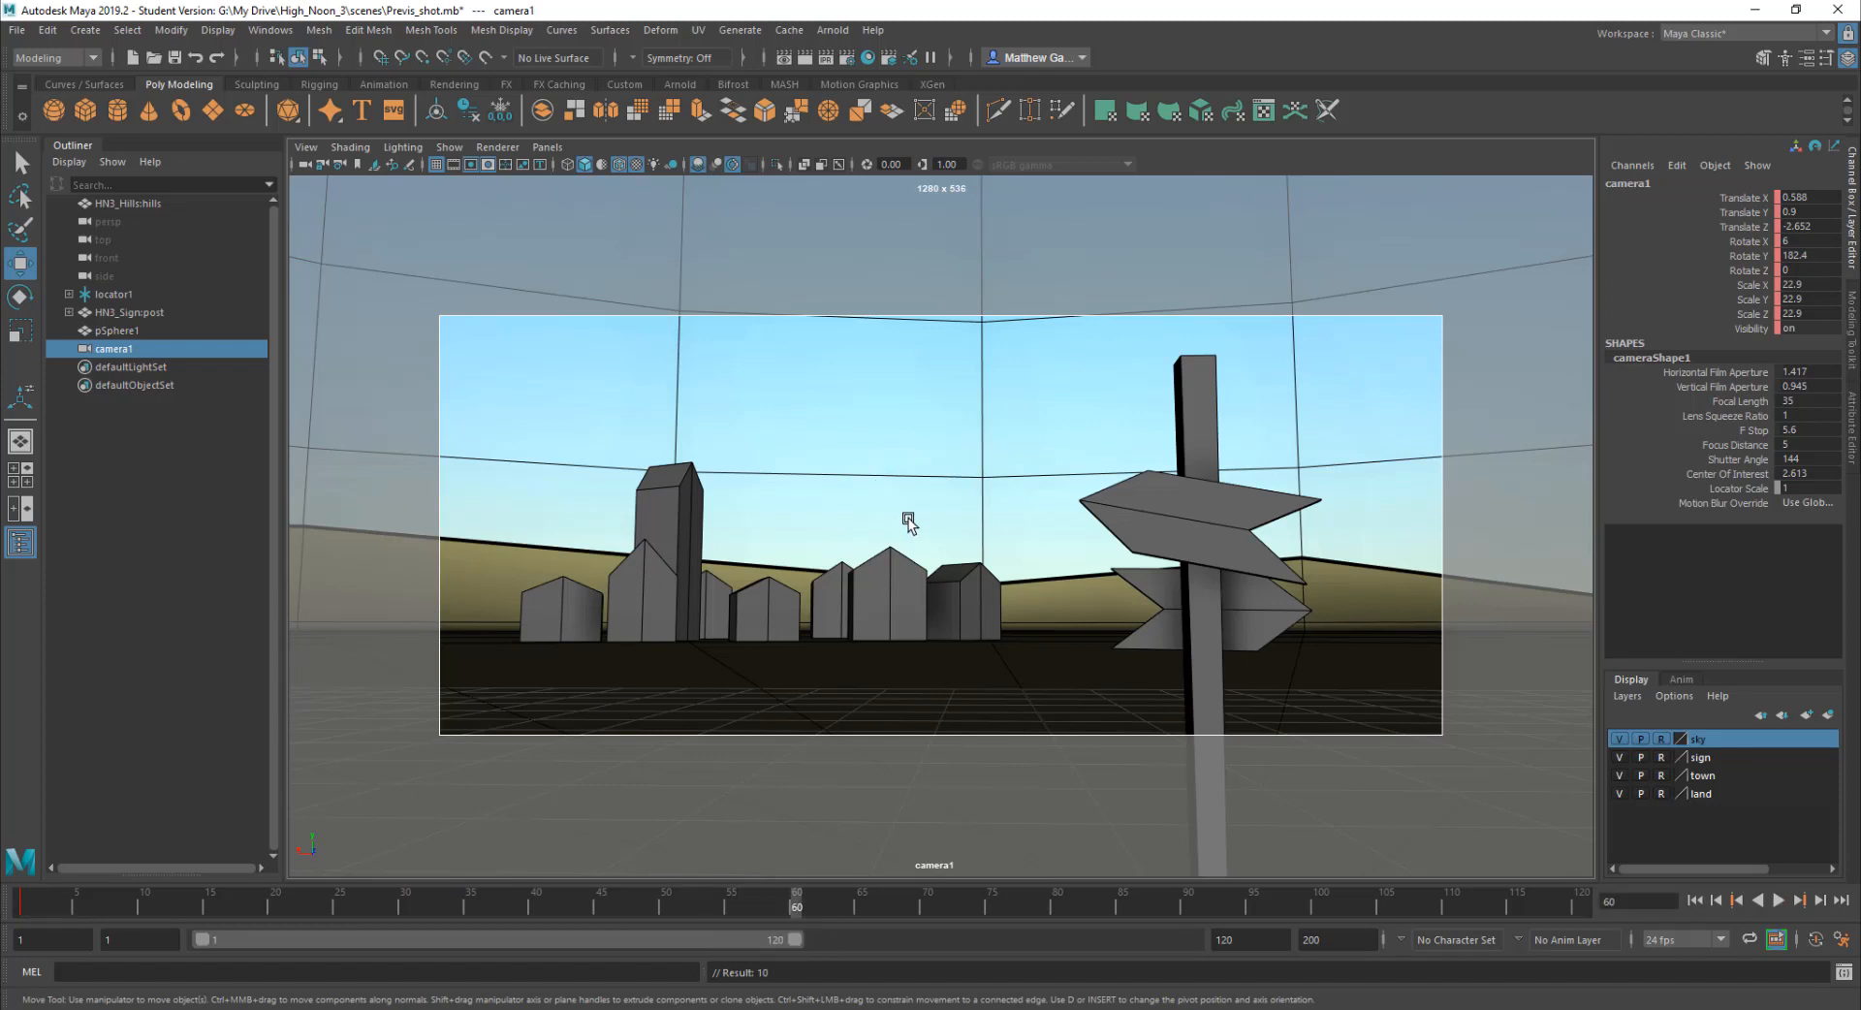
pyautogui.keyDown('alt'); pyautogui.moveTo(922, 449); pyautogui.dragTo(939, 705, button='middle'); pyautogui.keyUp('alt')
pyautogui.keyDown('alt'); pyautogui.moveTo(827, 503); pyautogui.dragTo(939, 706, button='middle'); pyautogui.keyUp('alt')
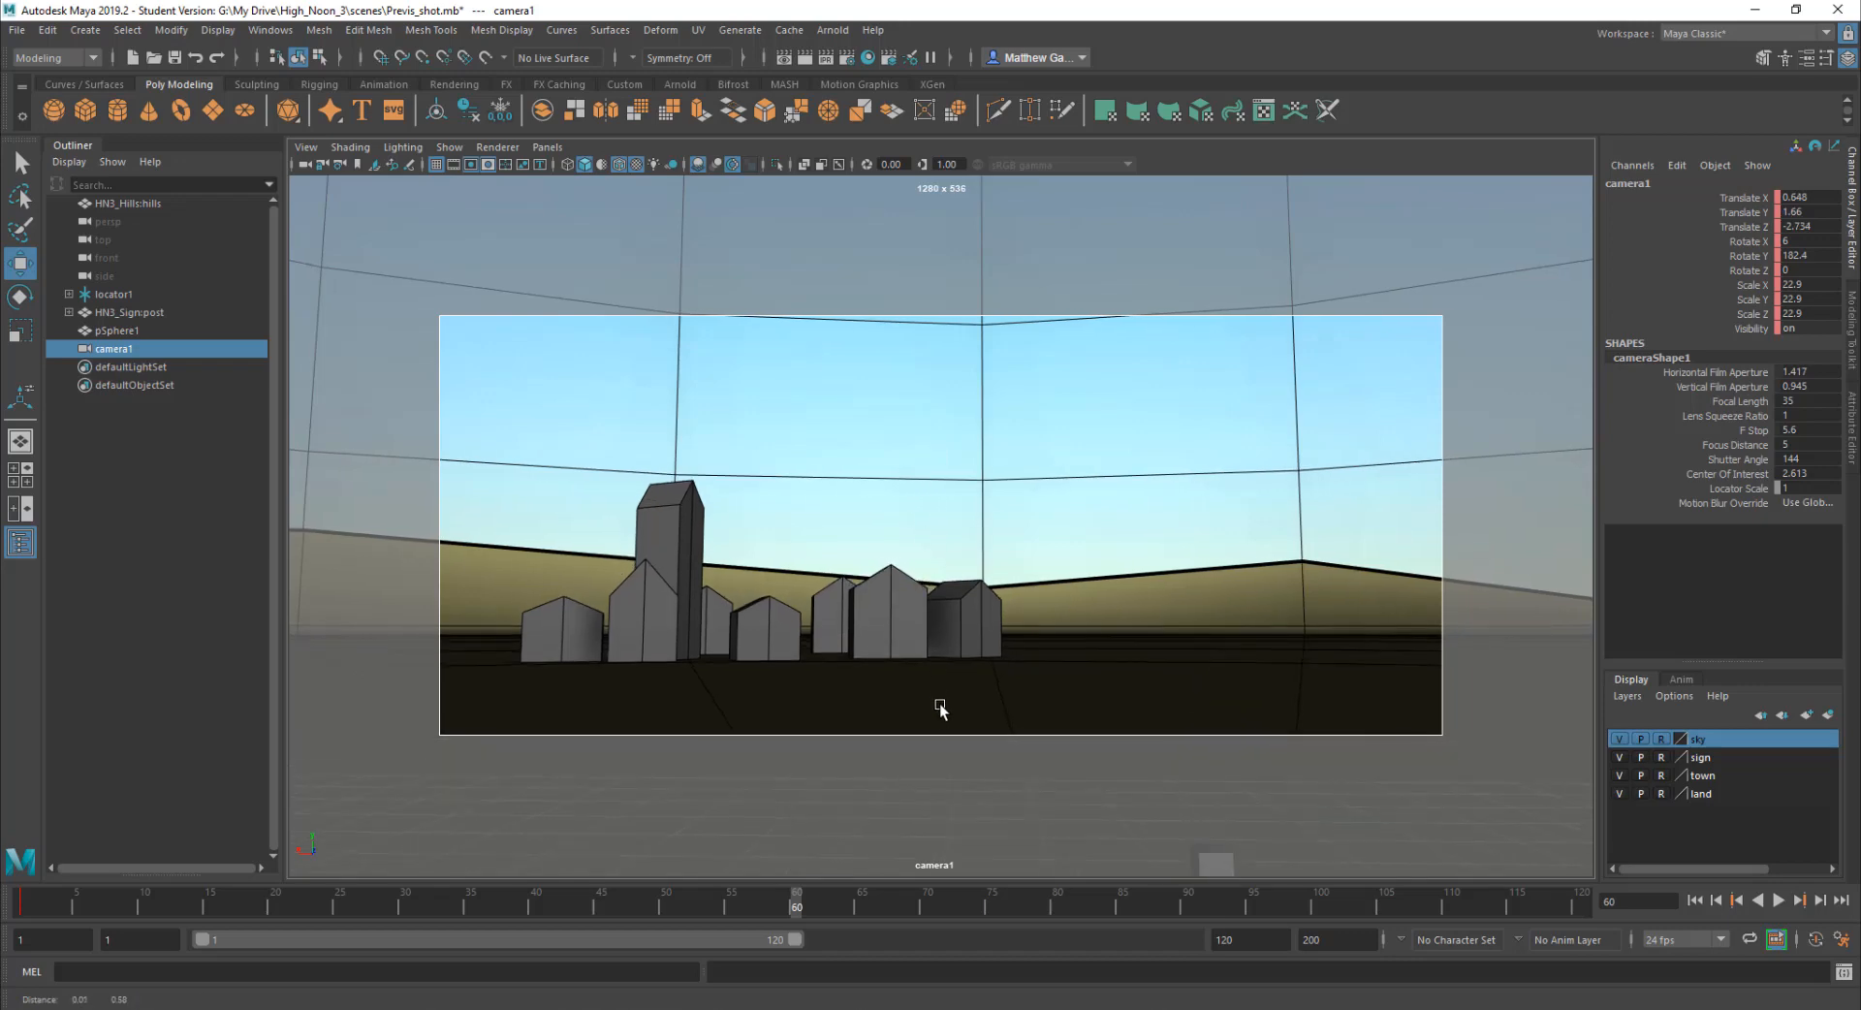
pyautogui.keyDown('alt'); pyautogui.moveTo(936, 606); pyautogui.dragTo(950, 486); pyautogui.keyUp('alt')
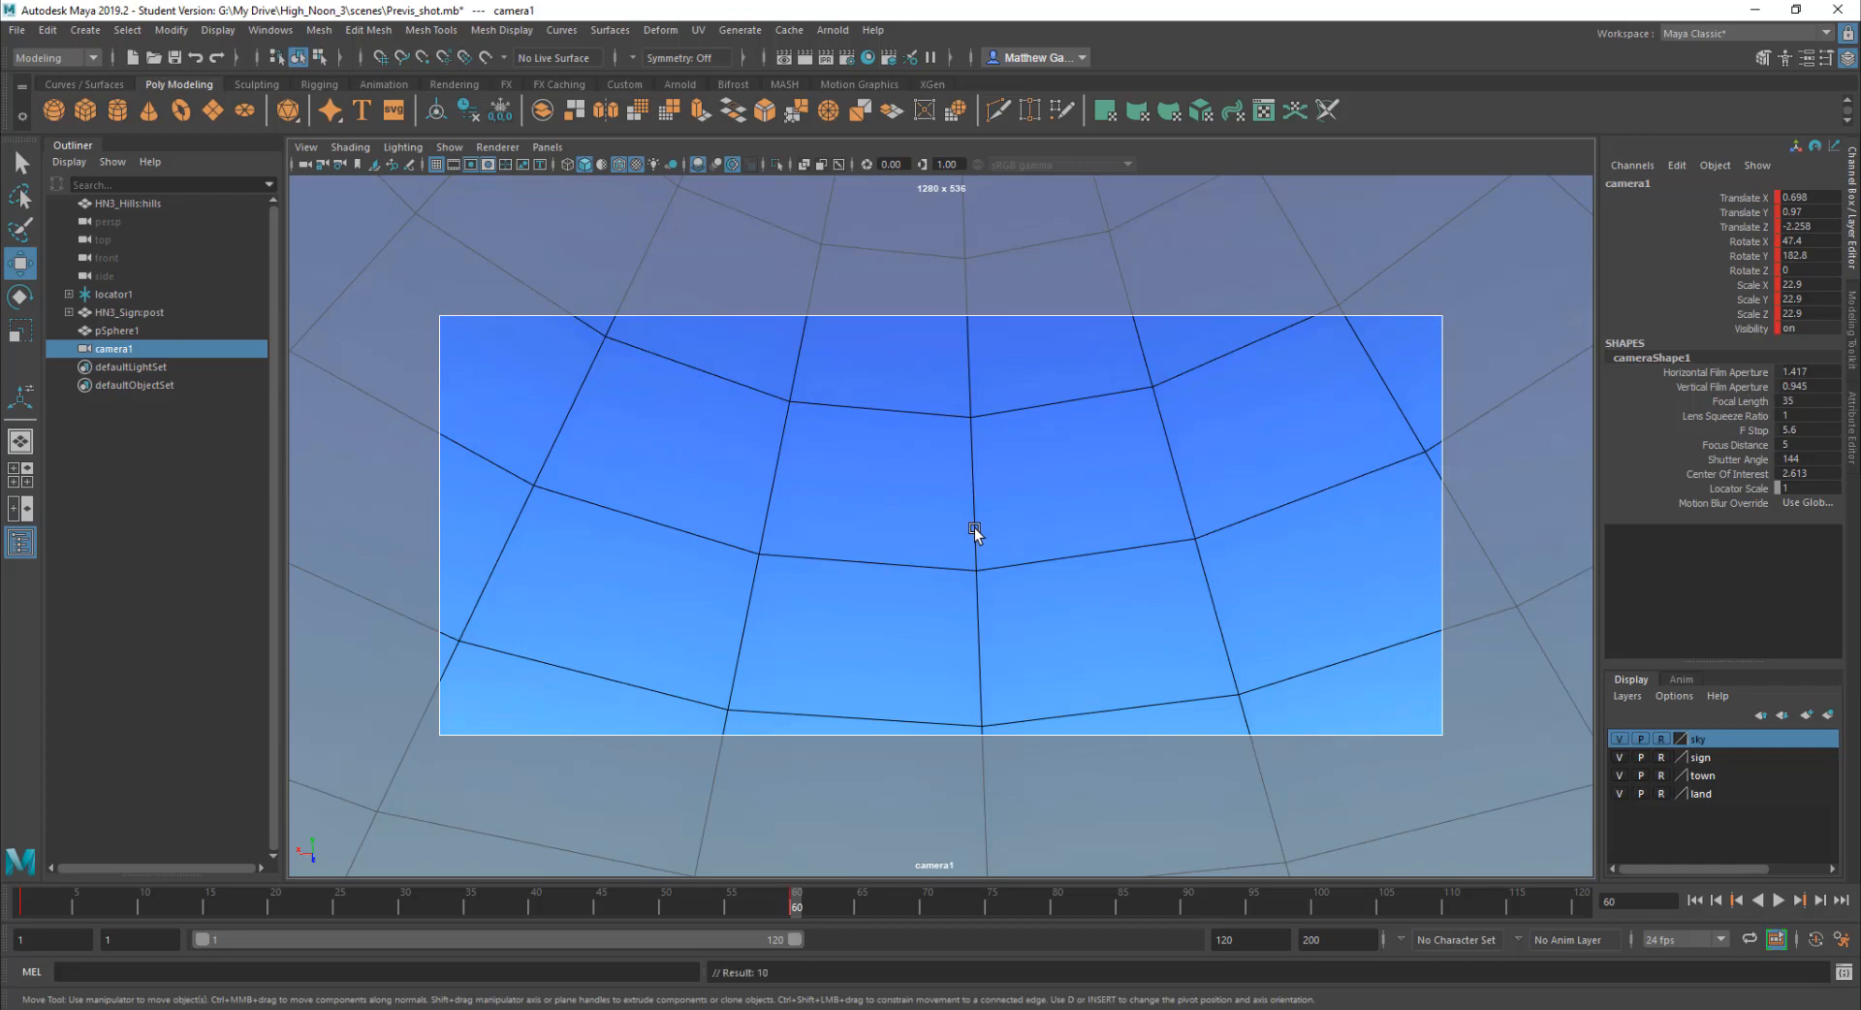
pyautogui.moveTo(764, 899)
pyautogui.mouseDown()
pyautogui.moveTo(116, 921)
pyautogui.moveTo(593, 971)
pyautogui.moveTo(90, 872)
pyautogui.moveTo(493, 917)
pyautogui.moveTo(184, 906)
pyautogui.moveTo(789, 906)
pyautogui.moveTo(97, 945)
pyautogui.moveTo(801, 885)
pyautogui.moveTo(696, 919)
pyautogui.moveTo(775, 930)
pyautogui.moveTo(796, 911)
pyautogui.mouseUp()
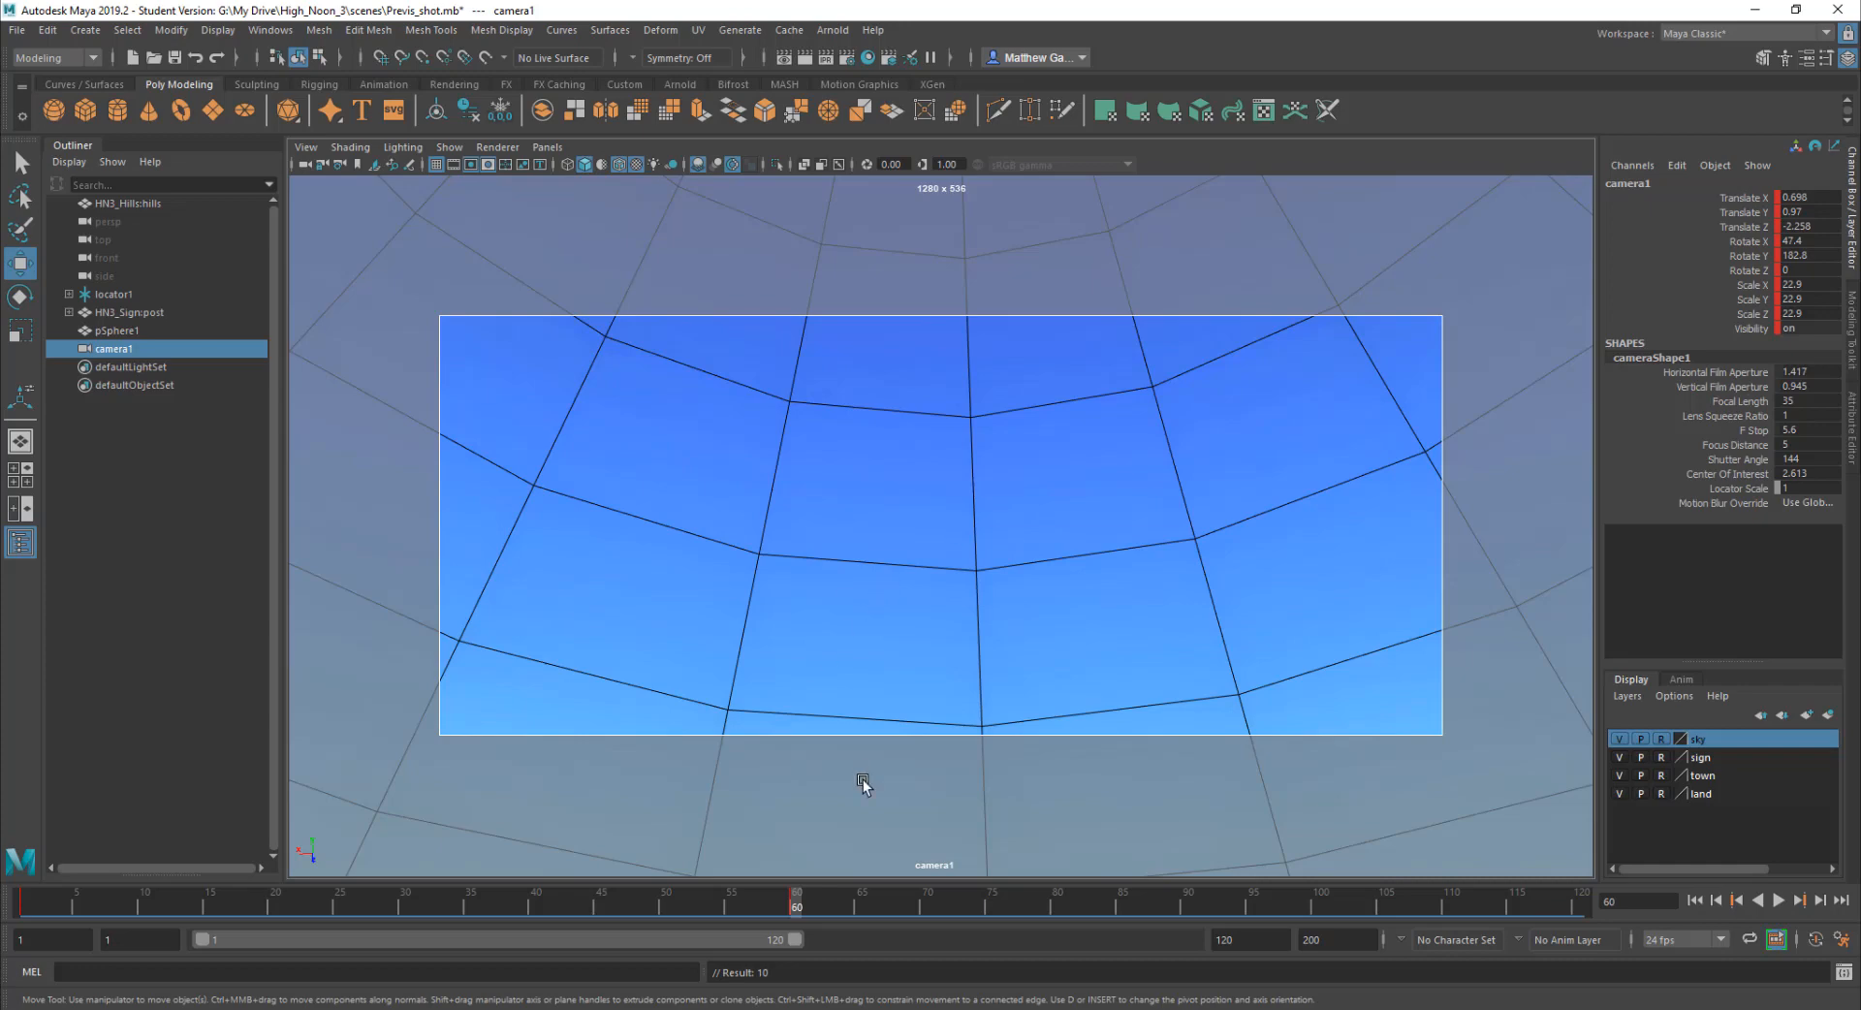
# Step: Preview the camera move, shift camera1's signpost keyframe from frame 1 to frame 66, and return to the frame 60 keyframe
pyautogui.hotkey('alt', 'v')
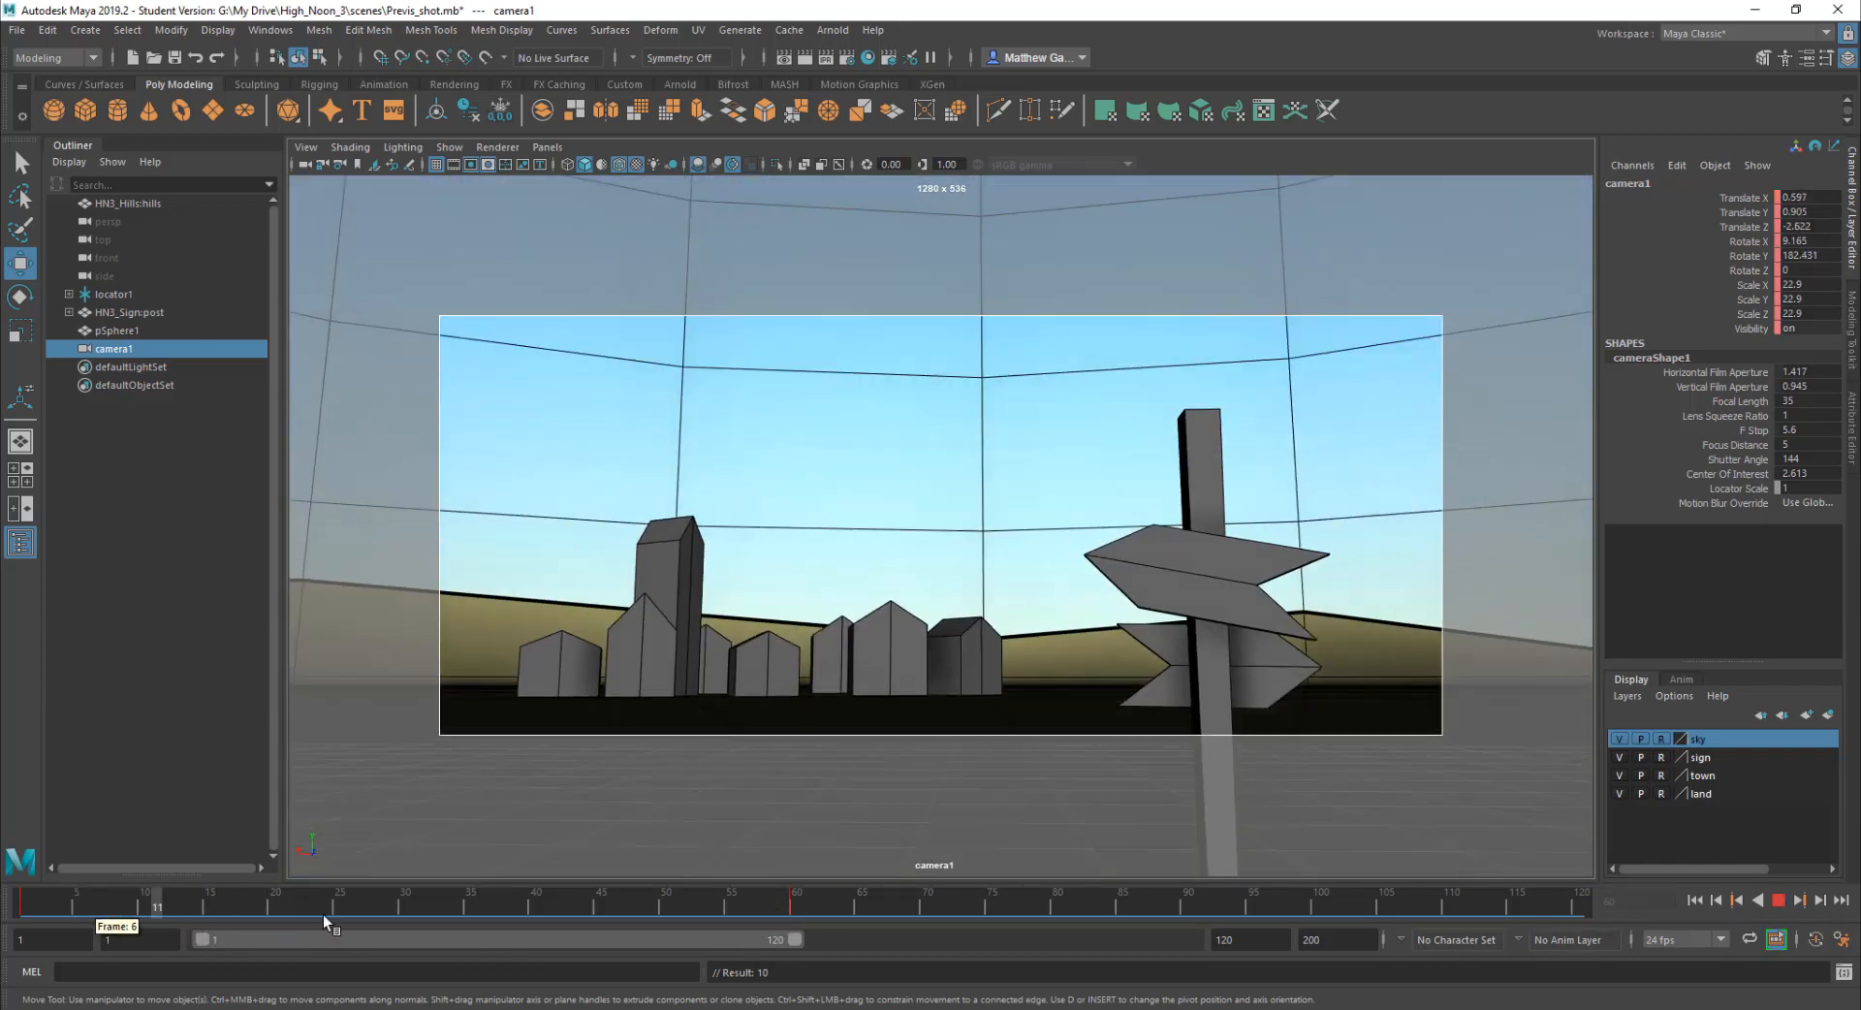
pyautogui.click(587, 916)
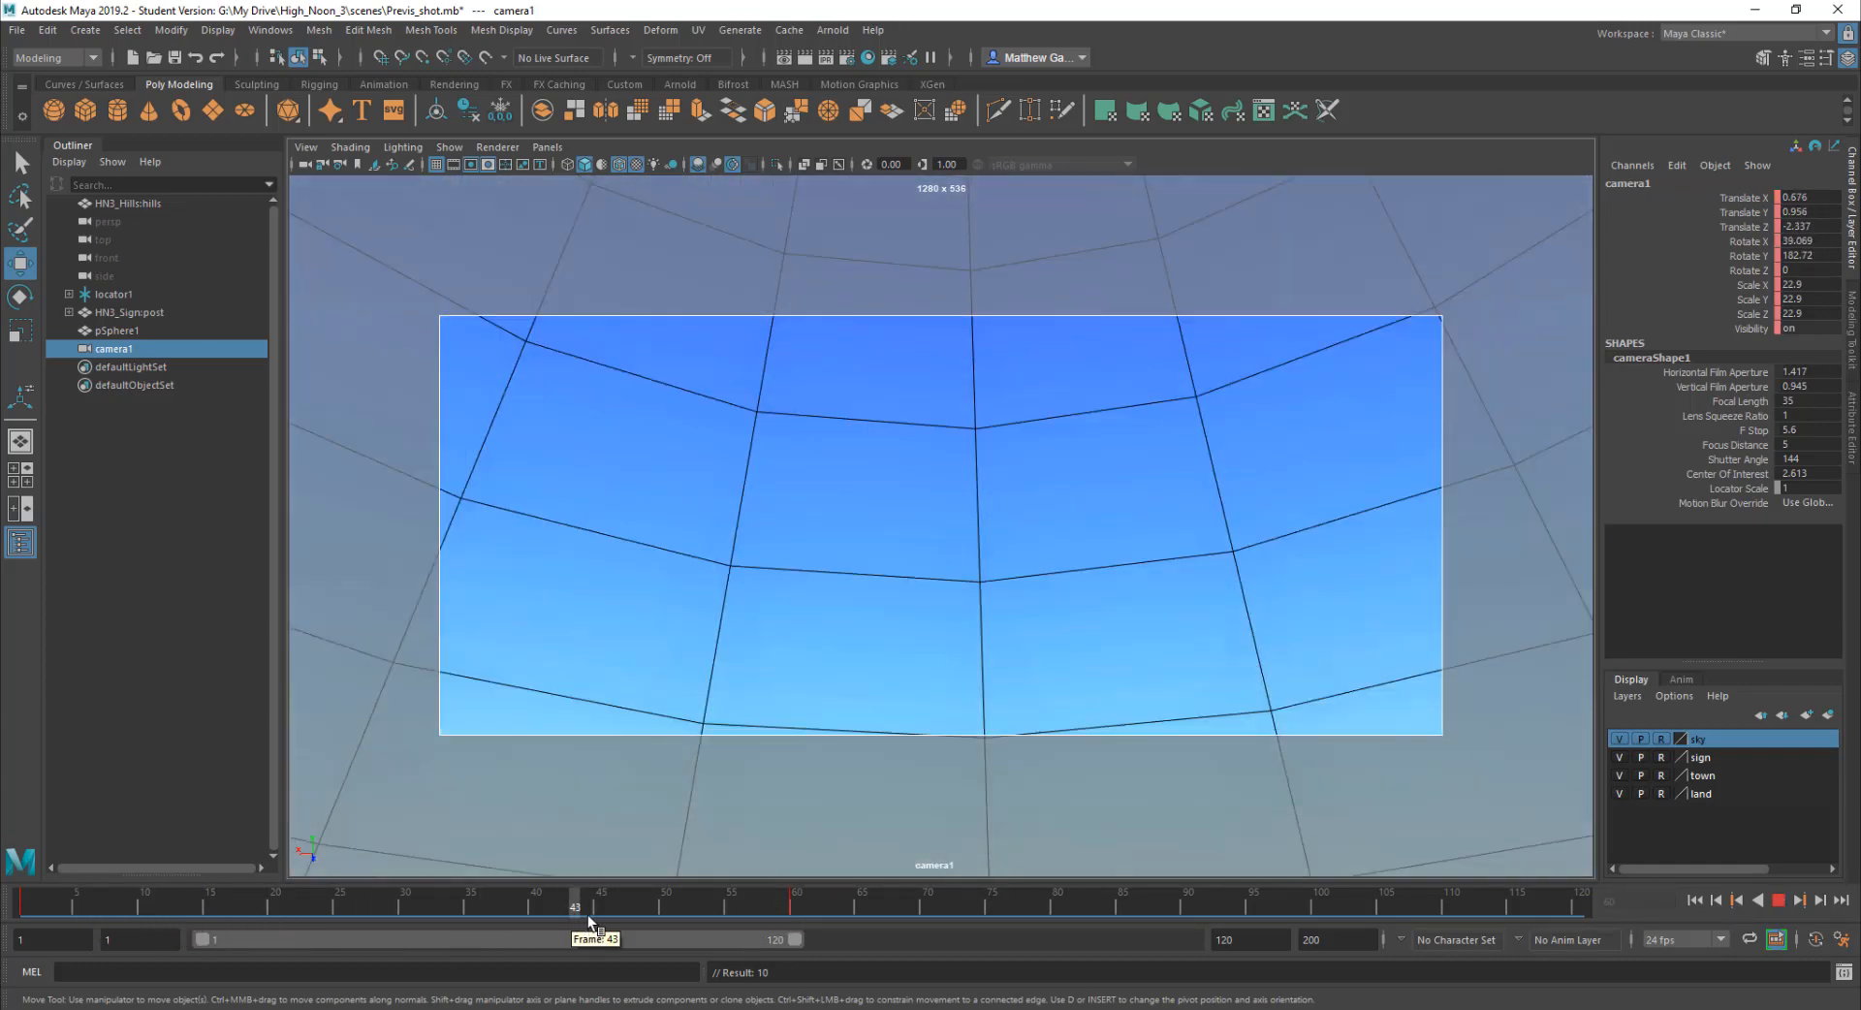
pyautogui.click(26, 905)
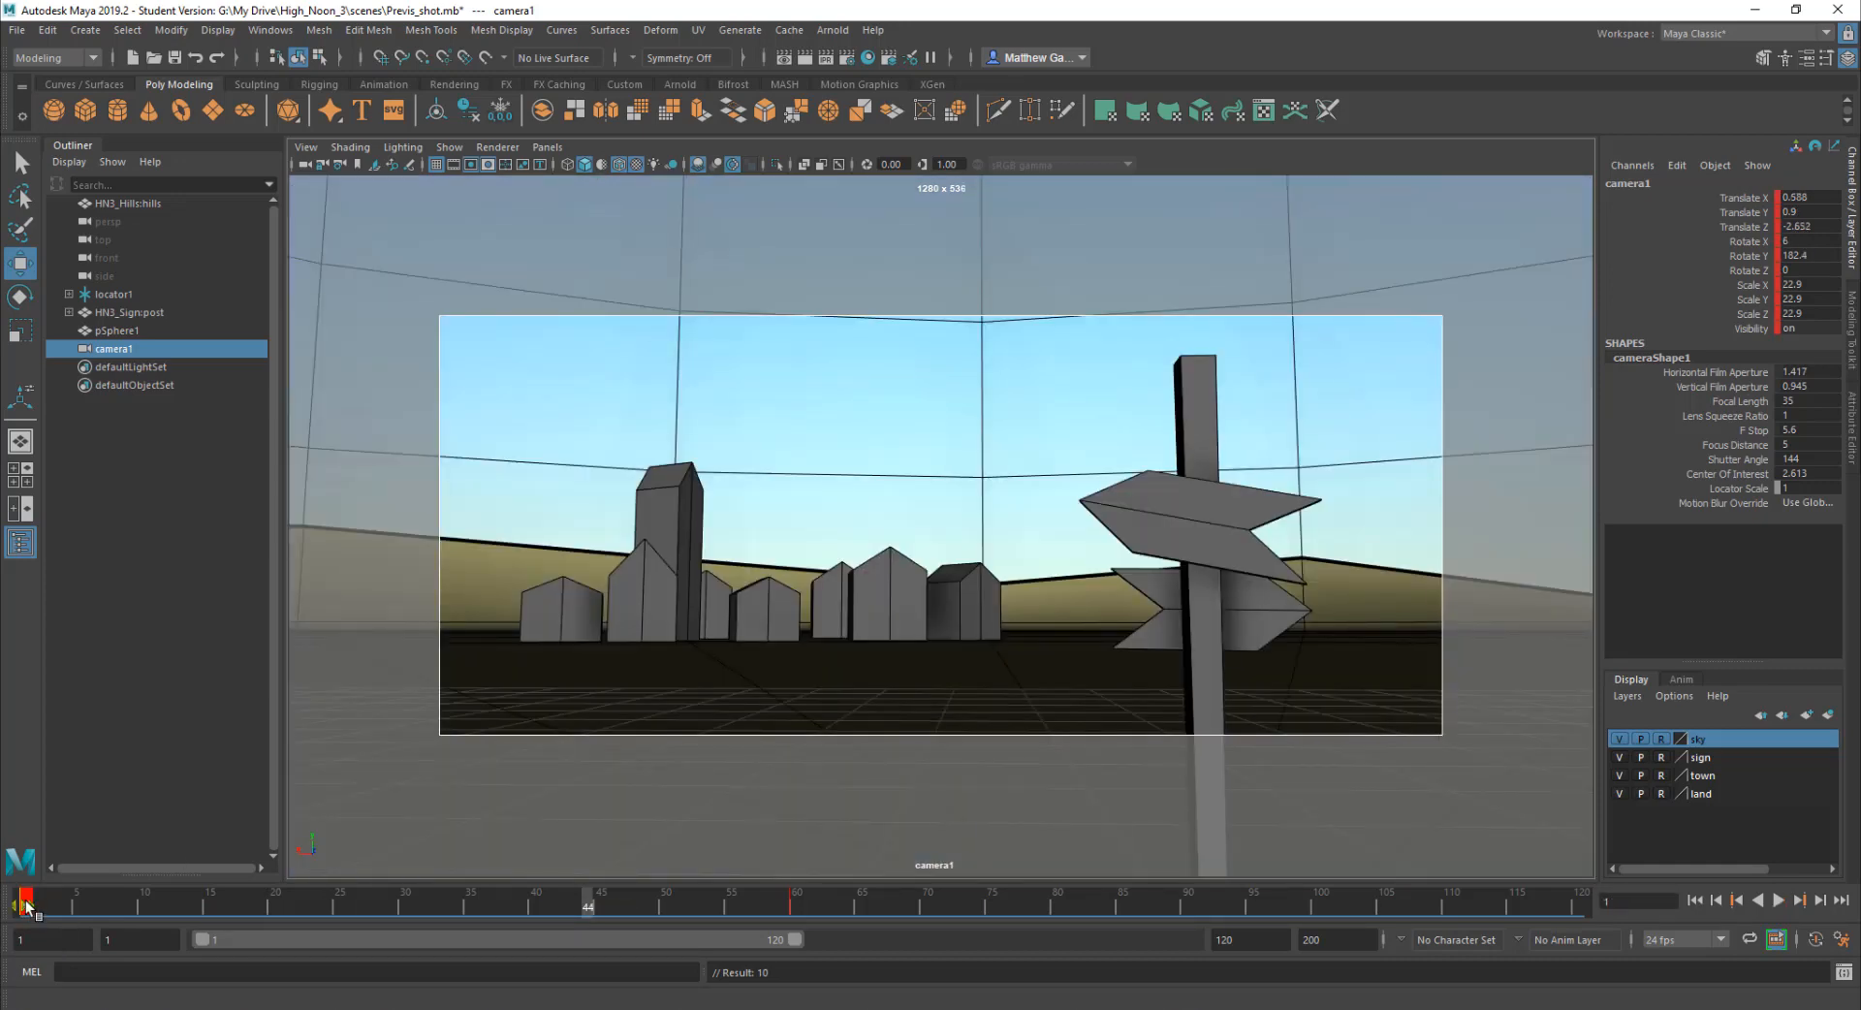
pyautogui.hotkey('alt', 'v')
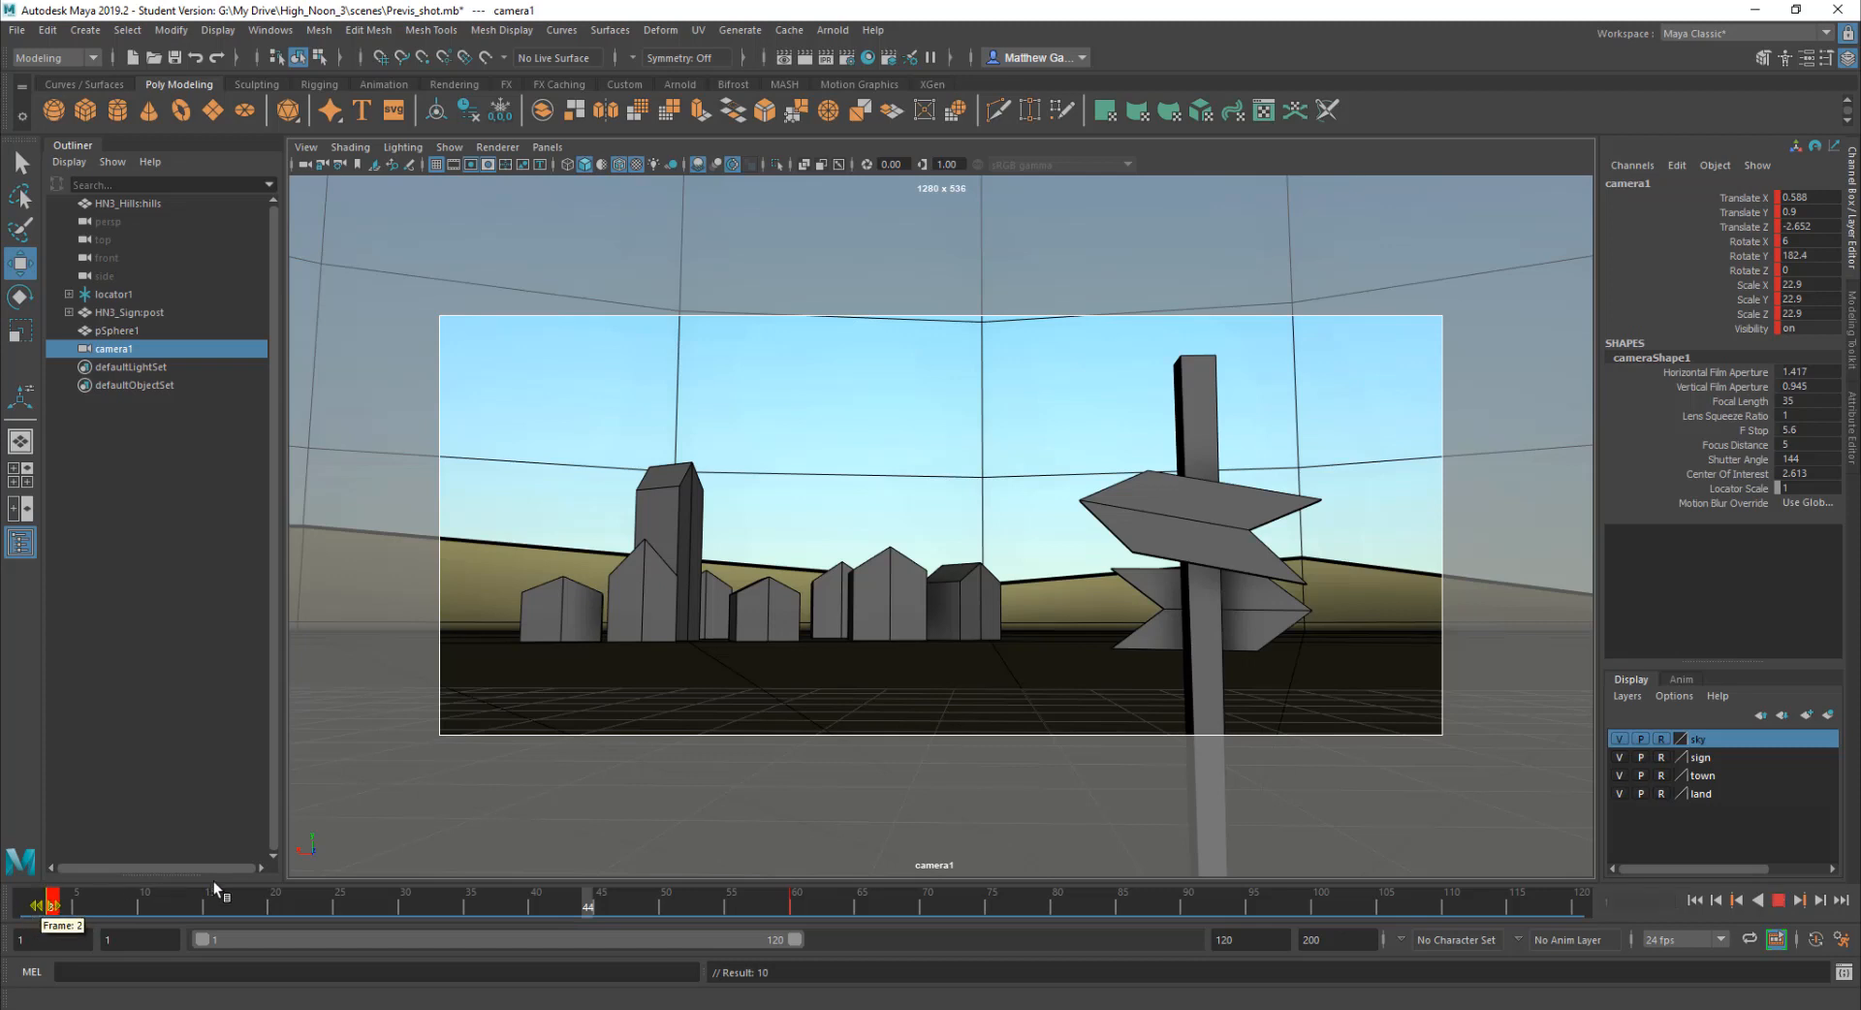
pyautogui.hotkey('alt', 'v')
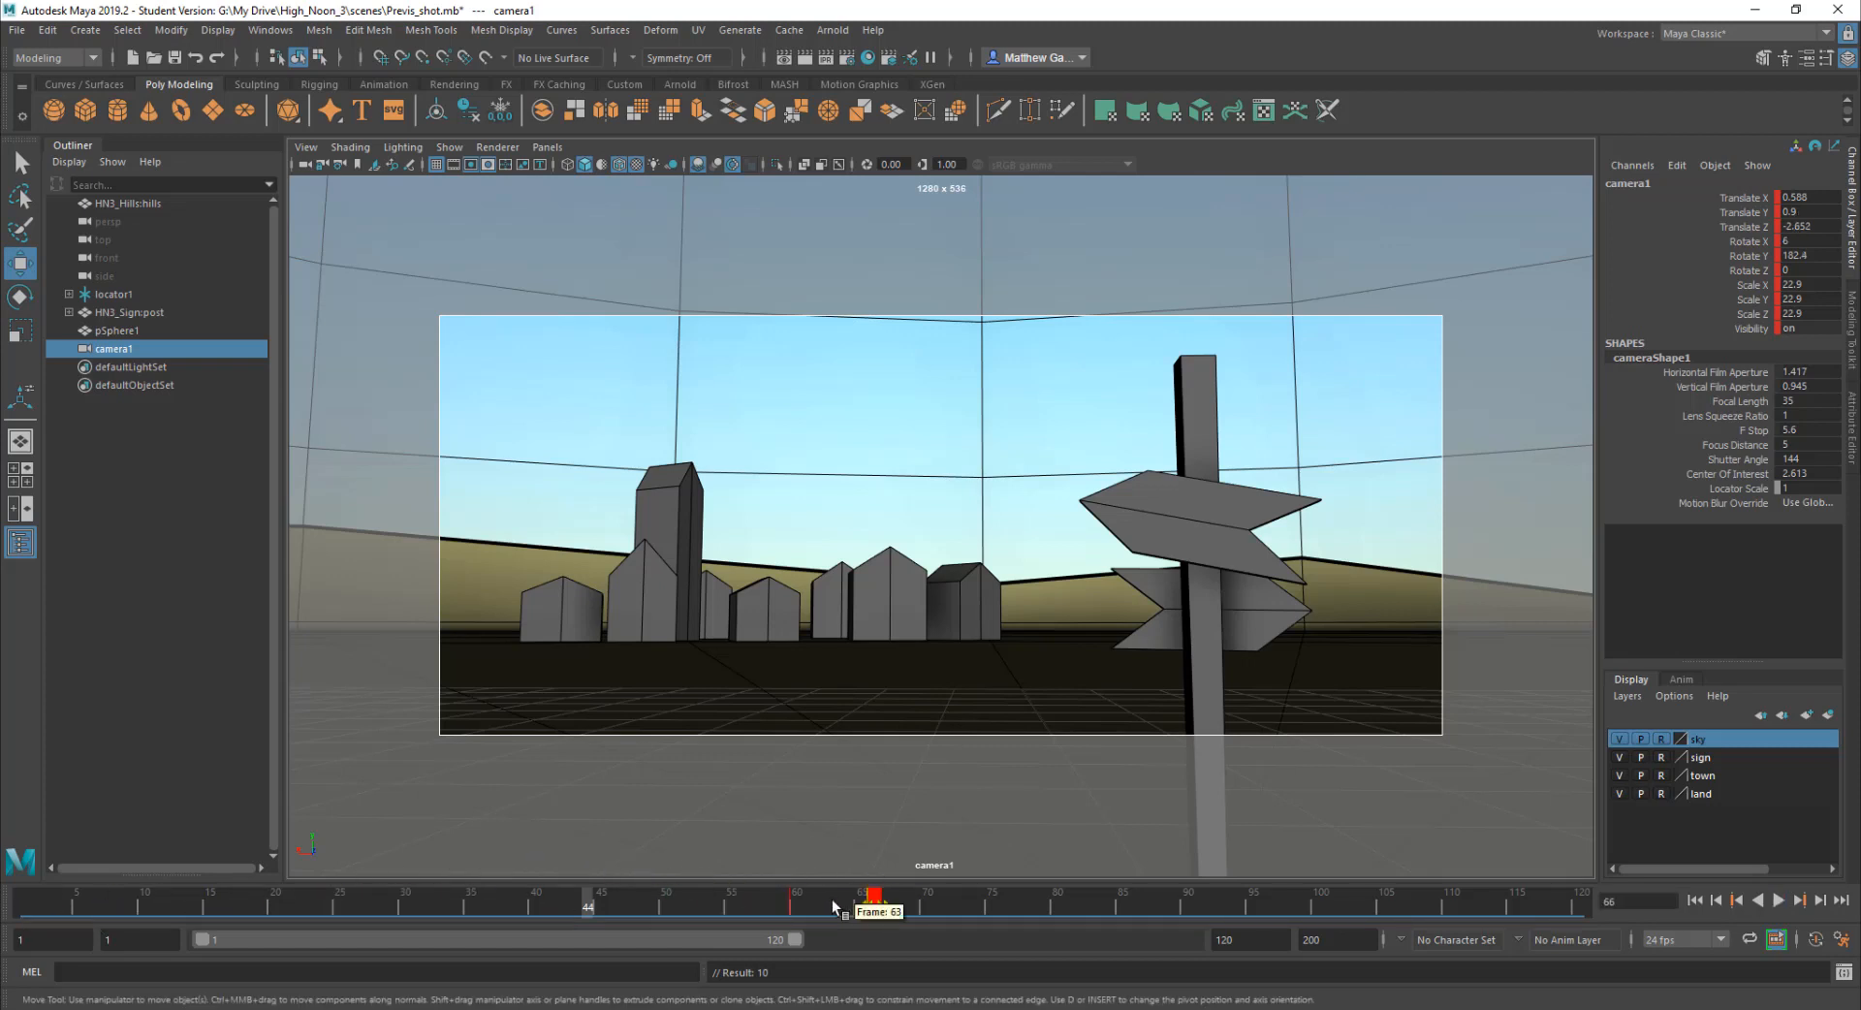
pyautogui.click(674, 900)
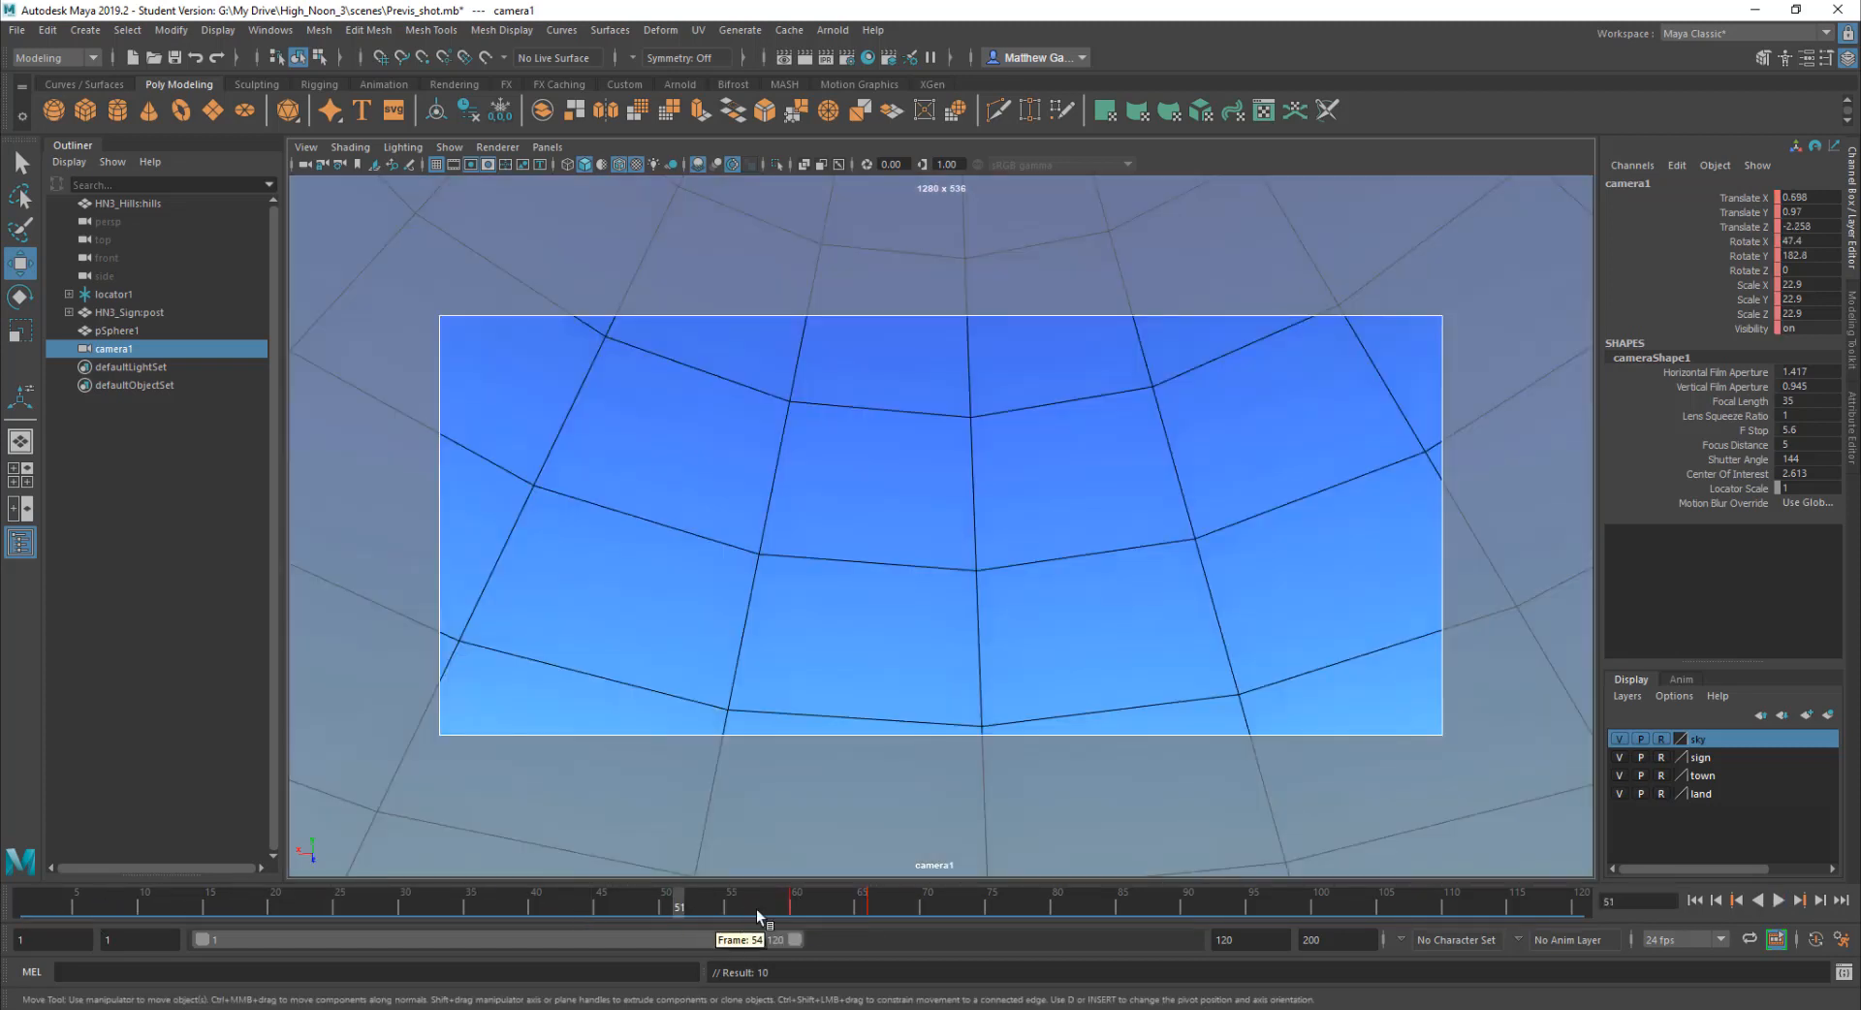
pyautogui.click(793, 907)
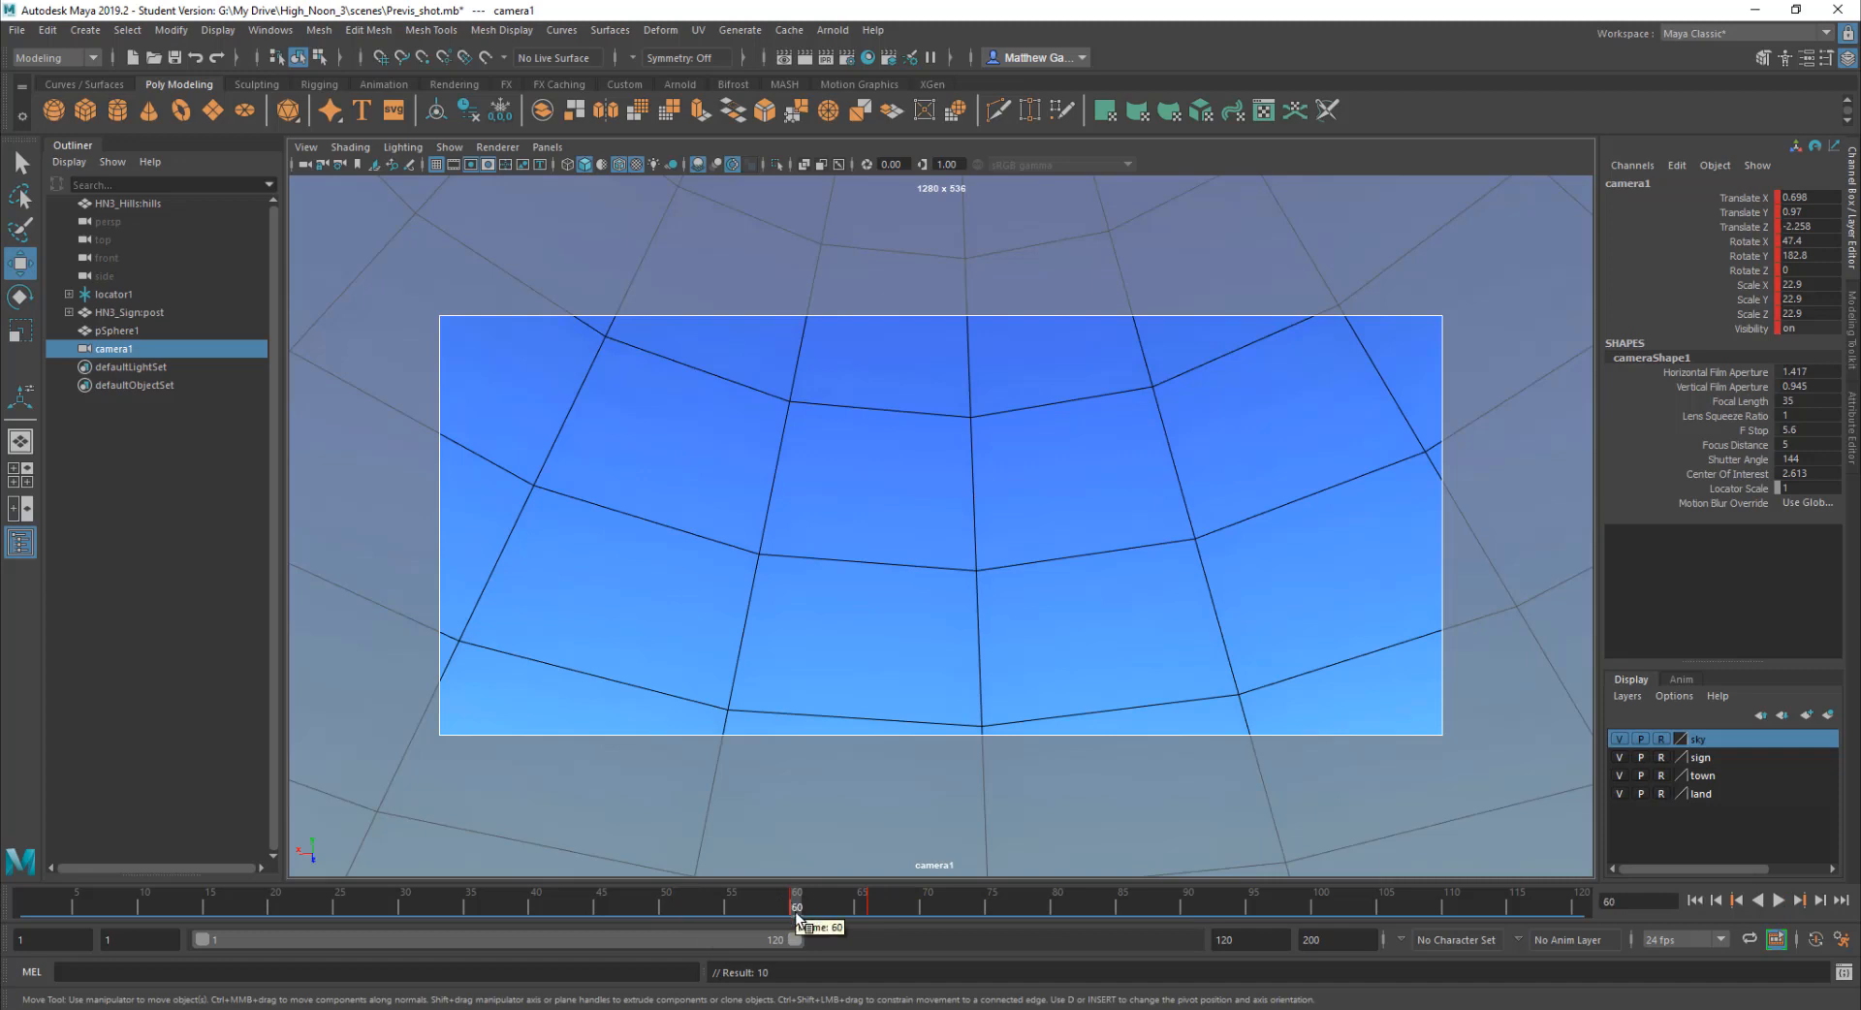
# Step: Move camera1's sky keyframe from frame 60 to frame 1
pyautogui.keyDown('shift'); pyautogui.click(797, 906); pyautogui.keyUp('shift')
pyautogui.moveTo(796, 905); pyautogui.dragTo(27, 907)
pyautogui.click(88, 912)
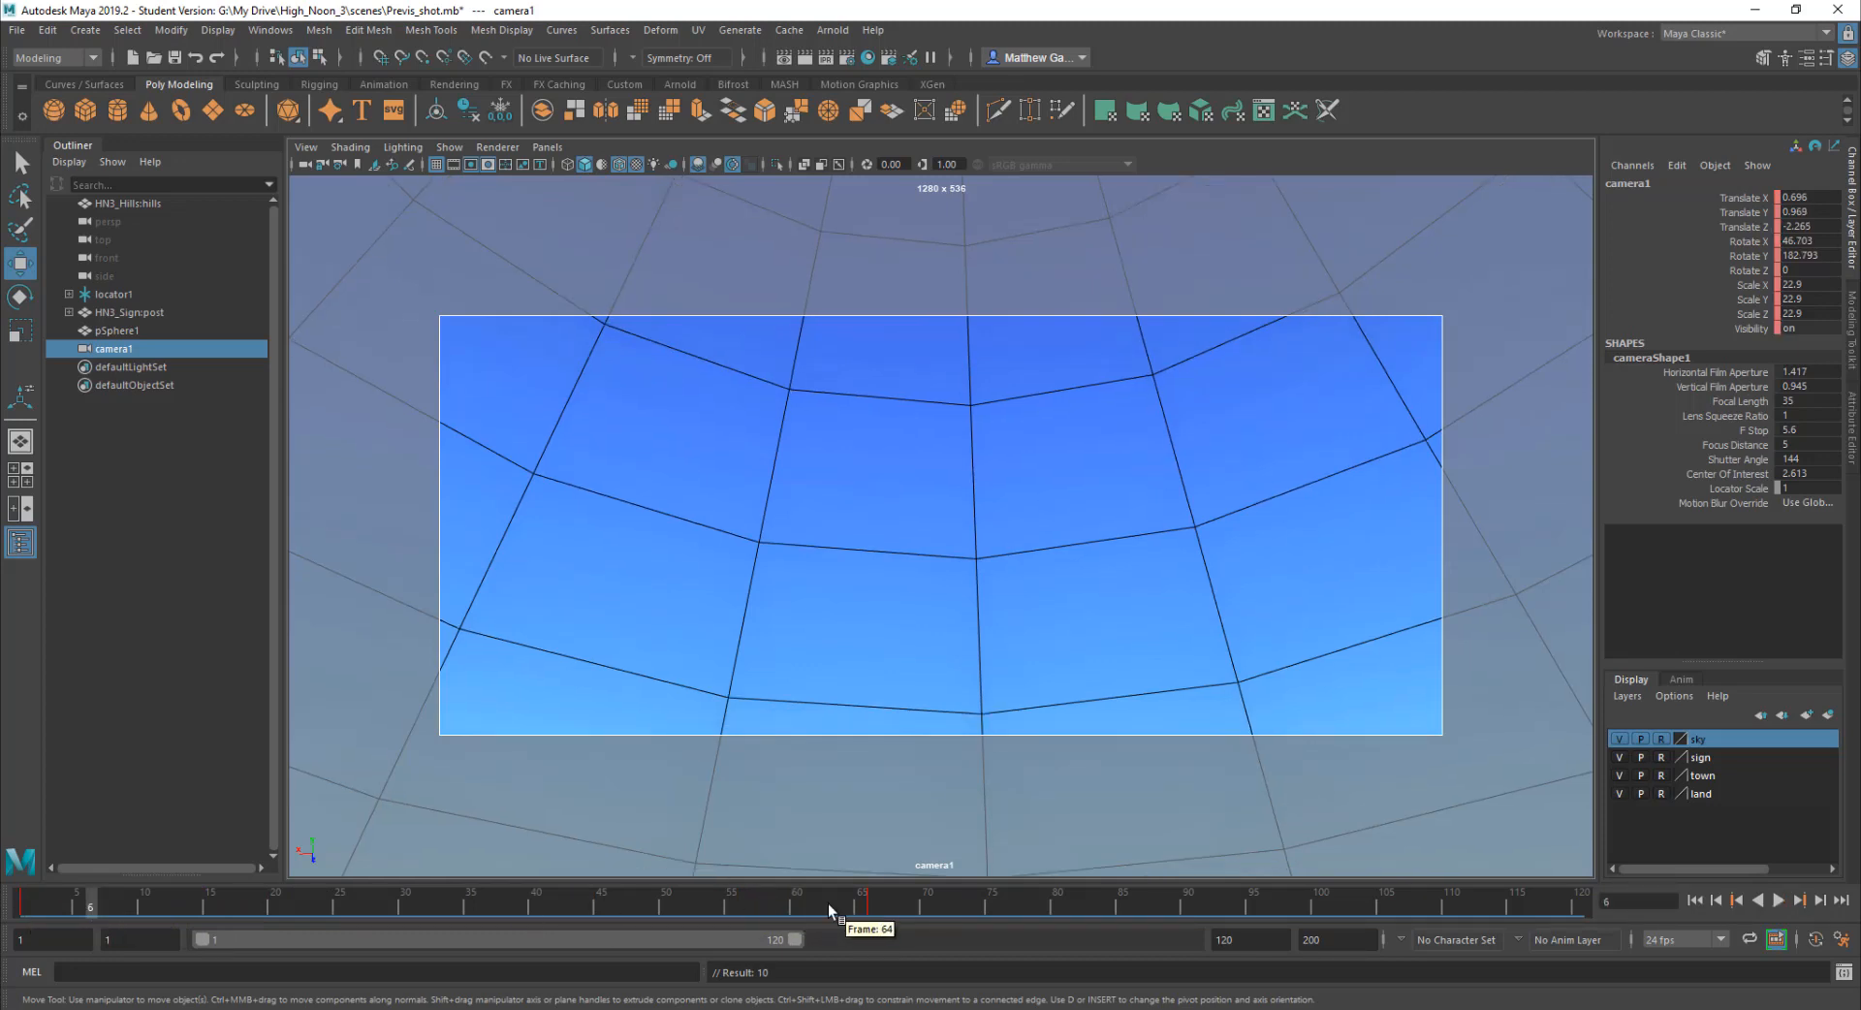
# Step: Shorten the playback range to end at frame 103 and play back the camera tilt from frame 1
pyautogui.moveTo(795, 938); pyautogui.dragTo(714, 940)
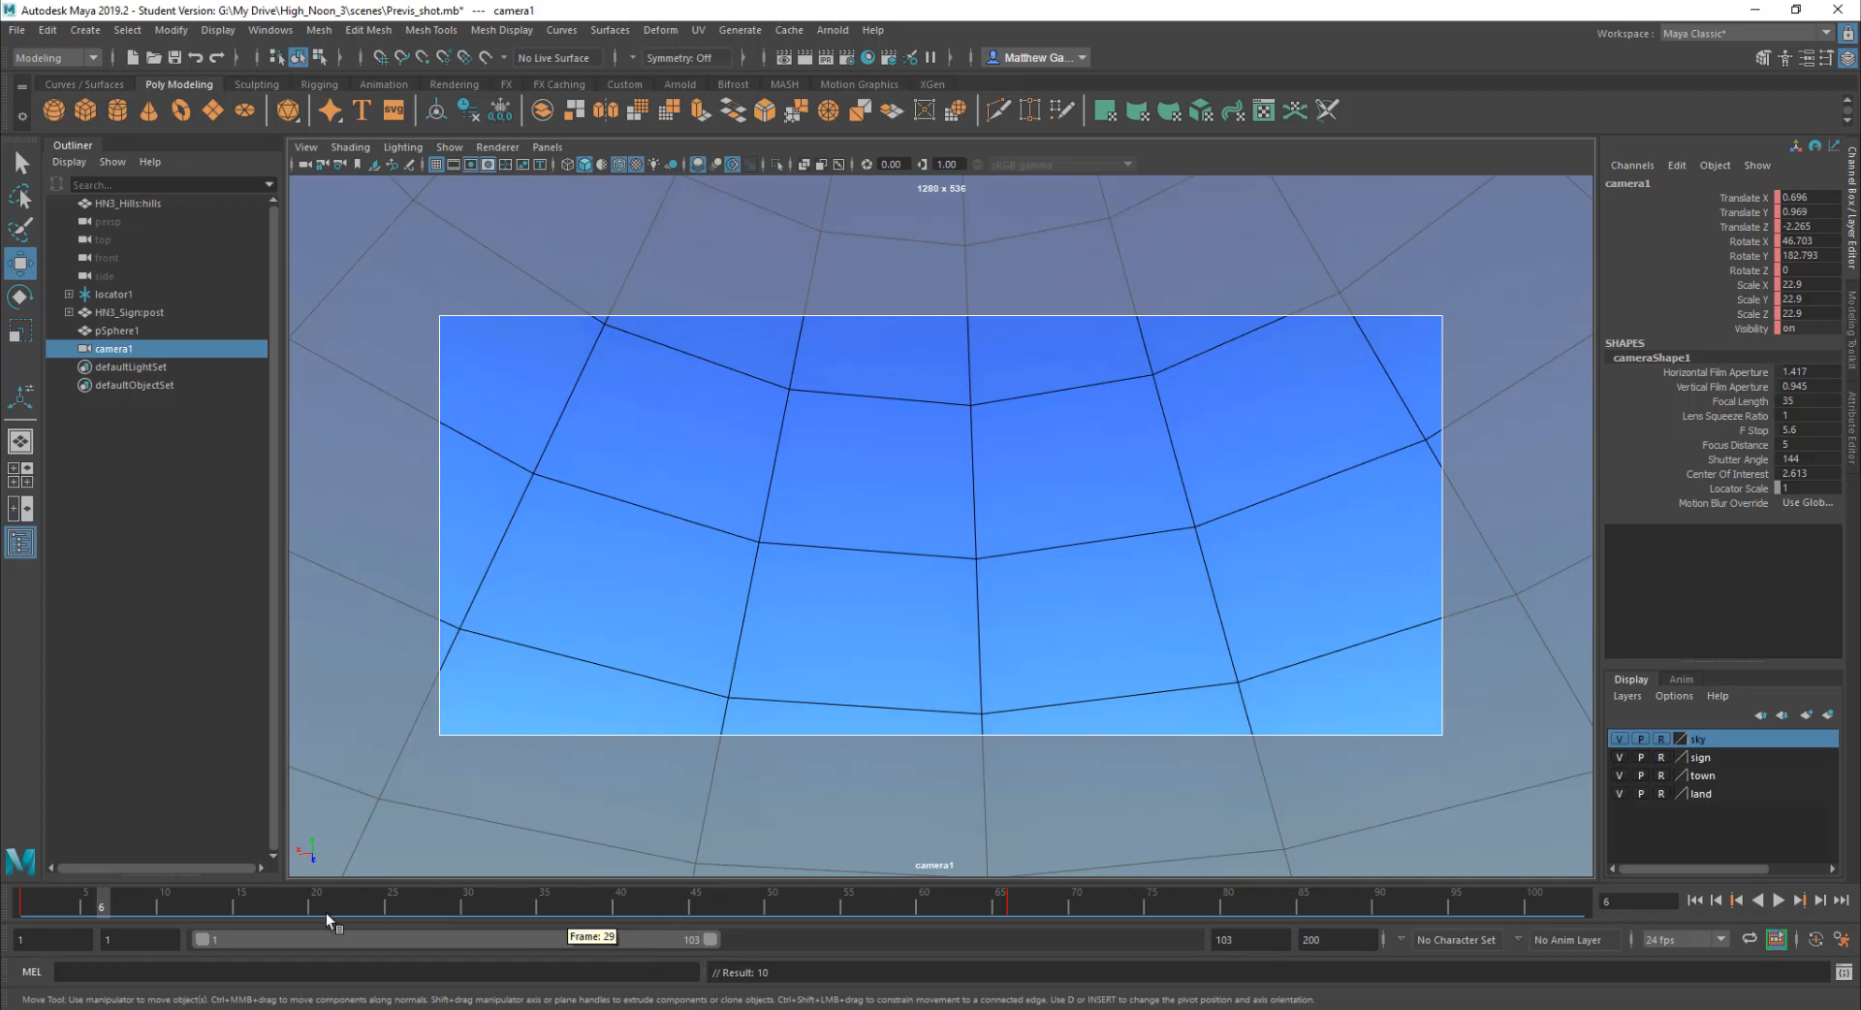
pyautogui.moveTo(61, 900); pyautogui.dragTo(24, 902)
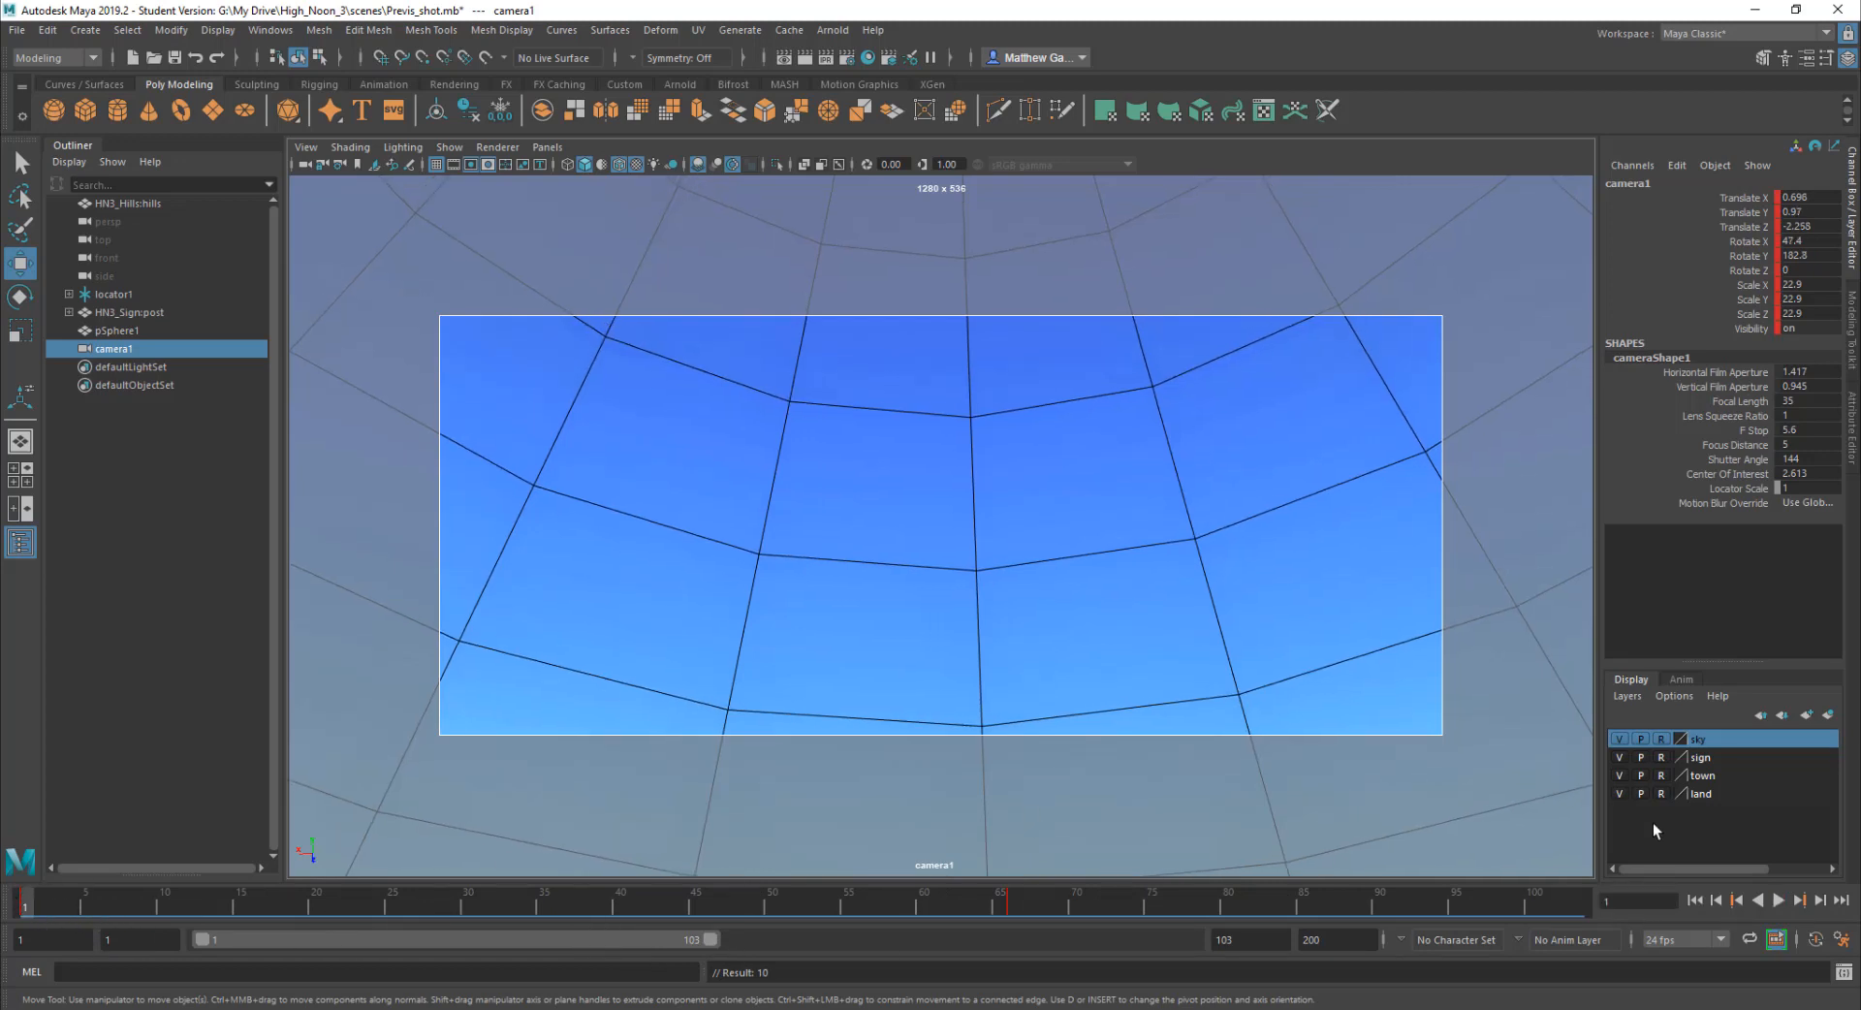
pyautogui.click(1778, 900)
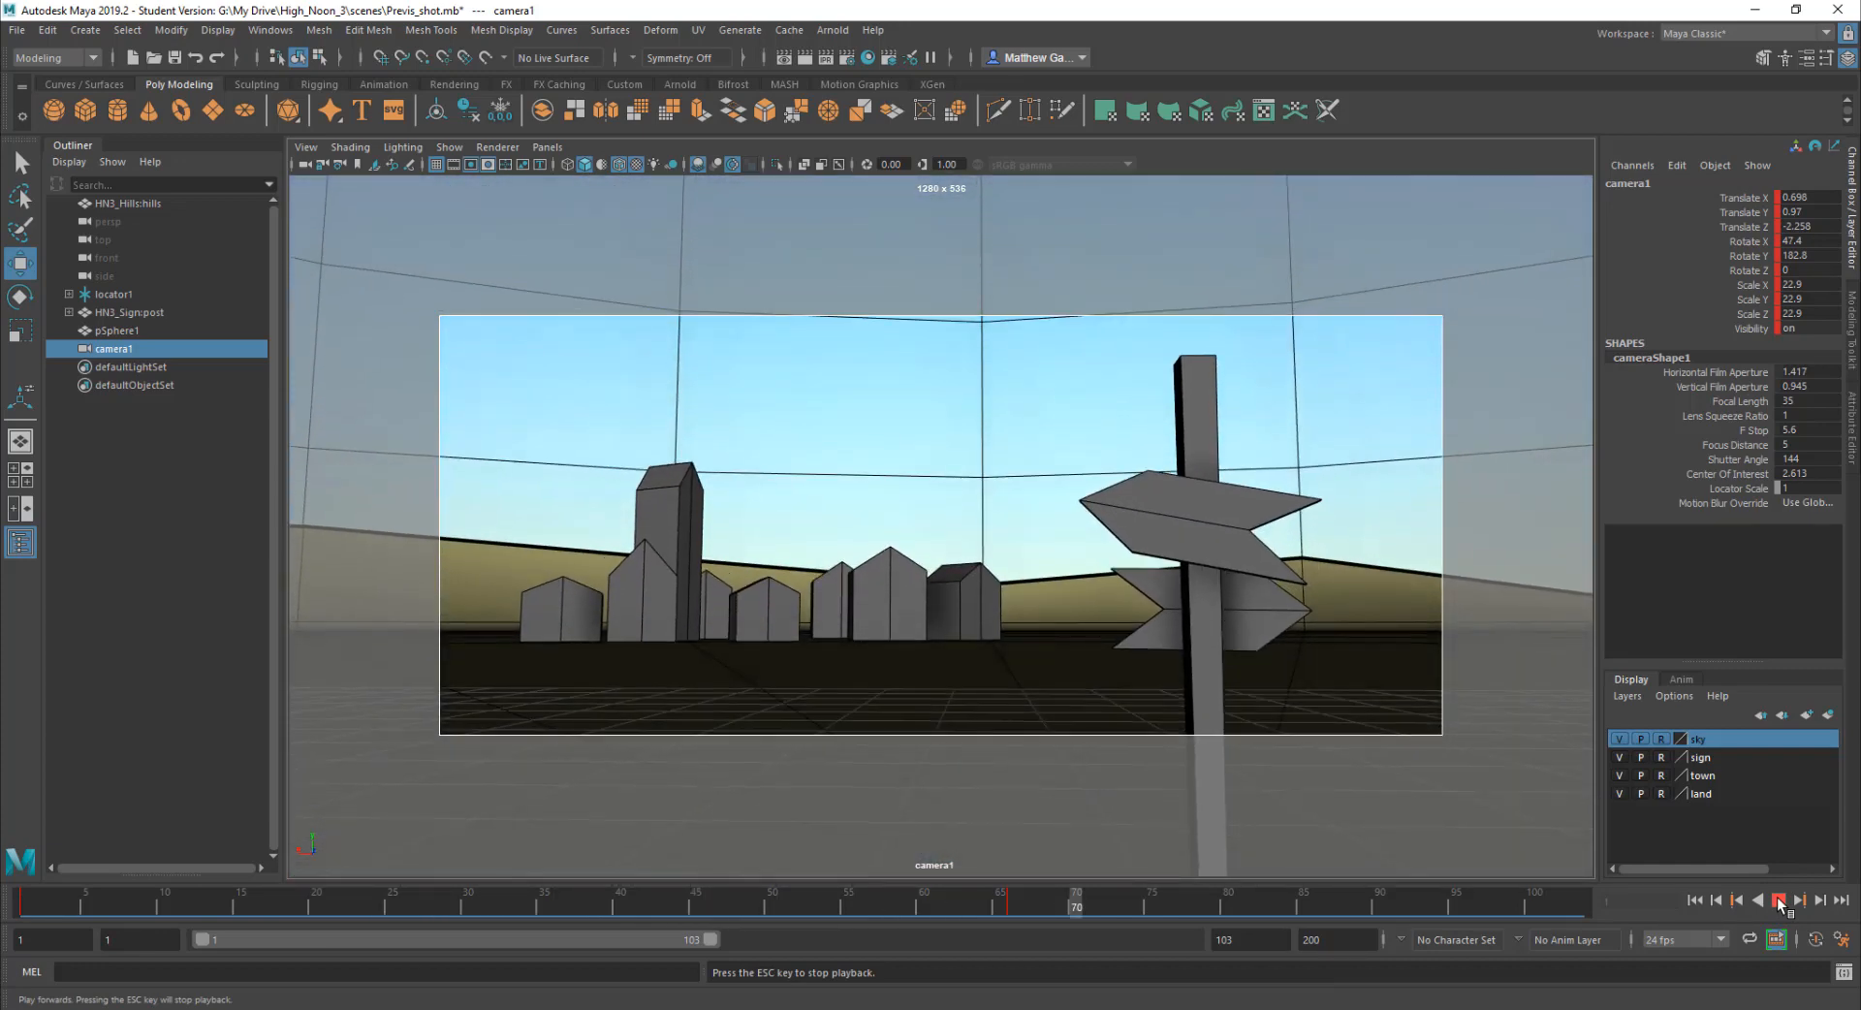
pyautogui.click(1779, 900)
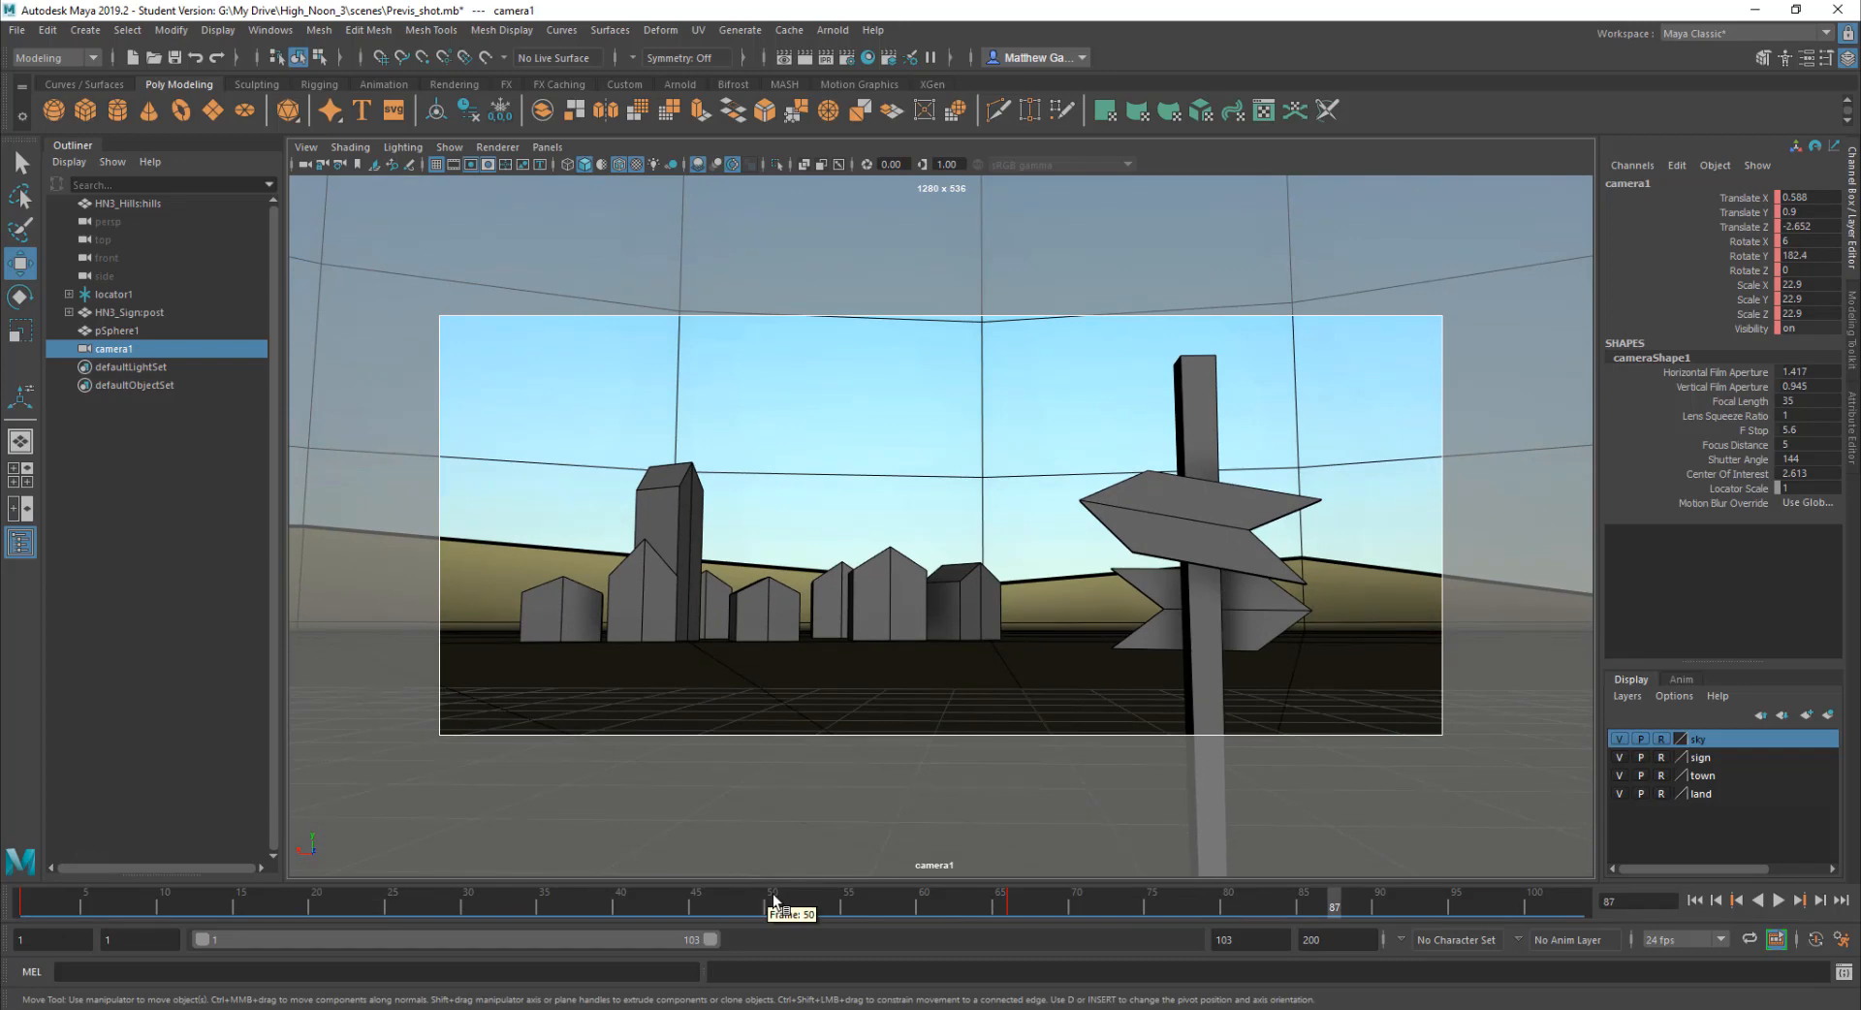
pyautogui.click(26, 902)
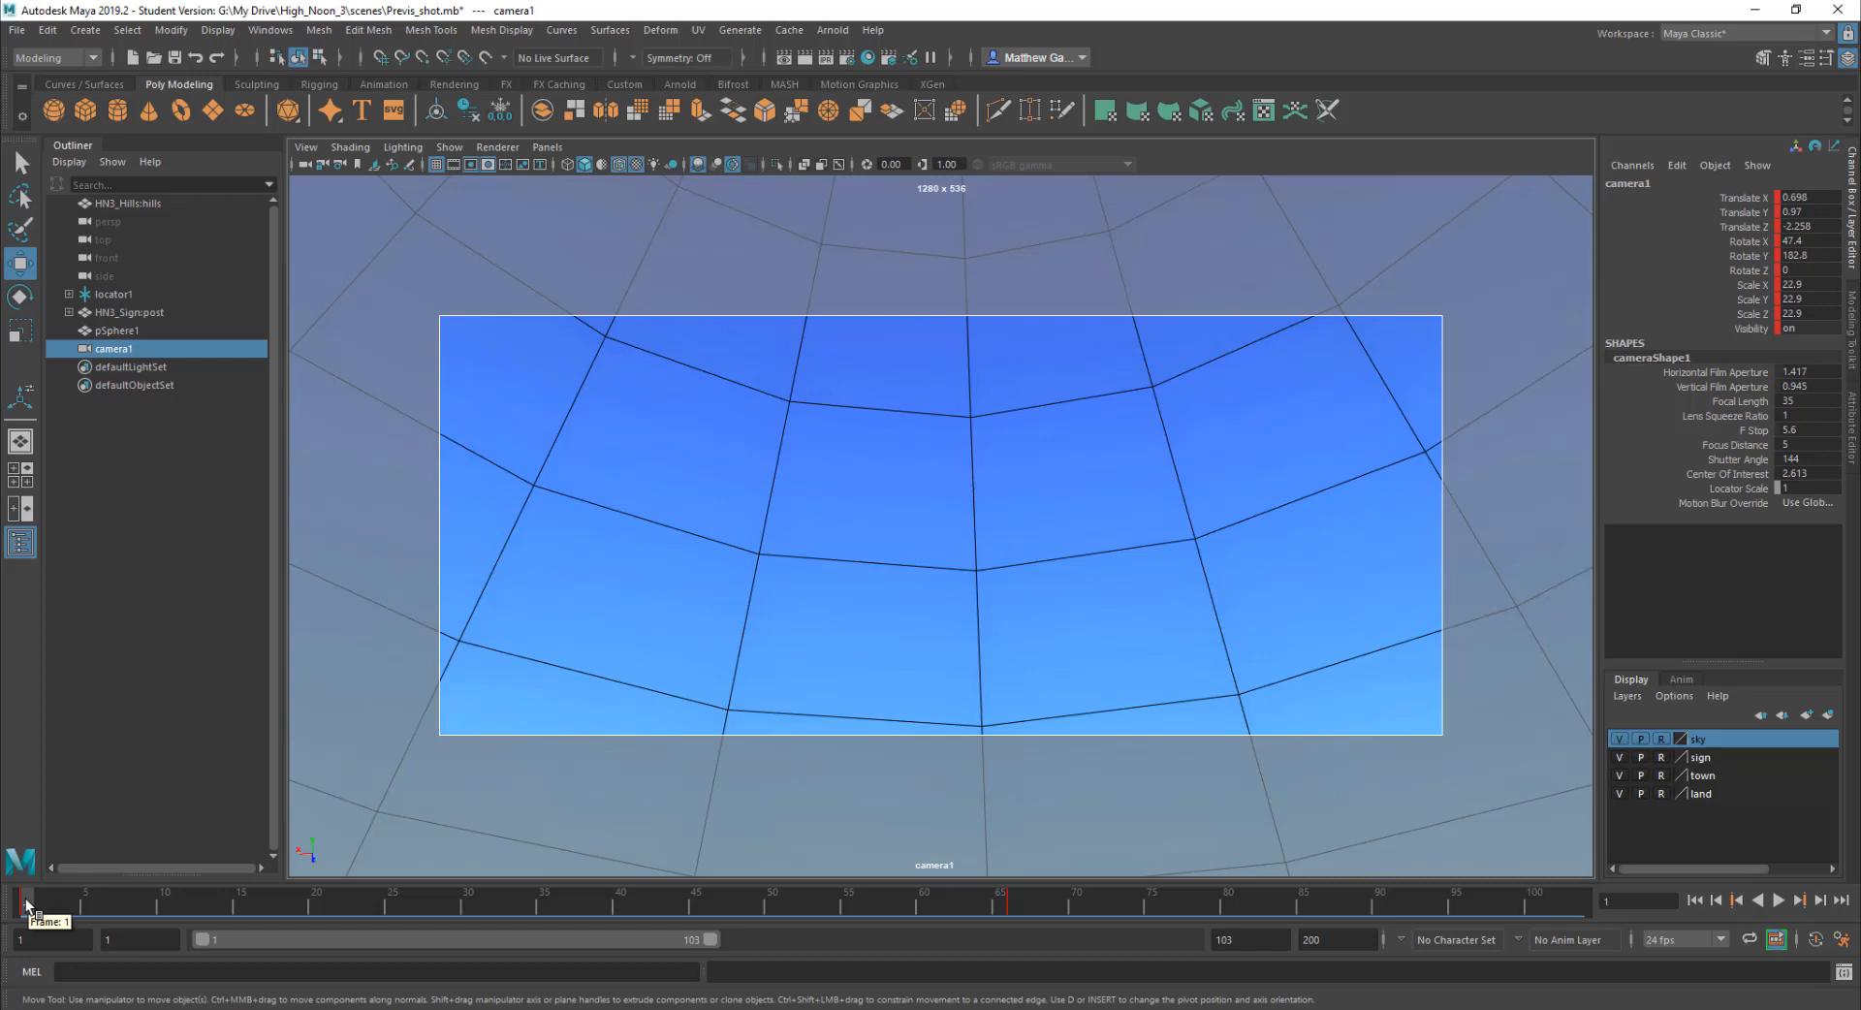
pyautogui.rightClick(26, 905)
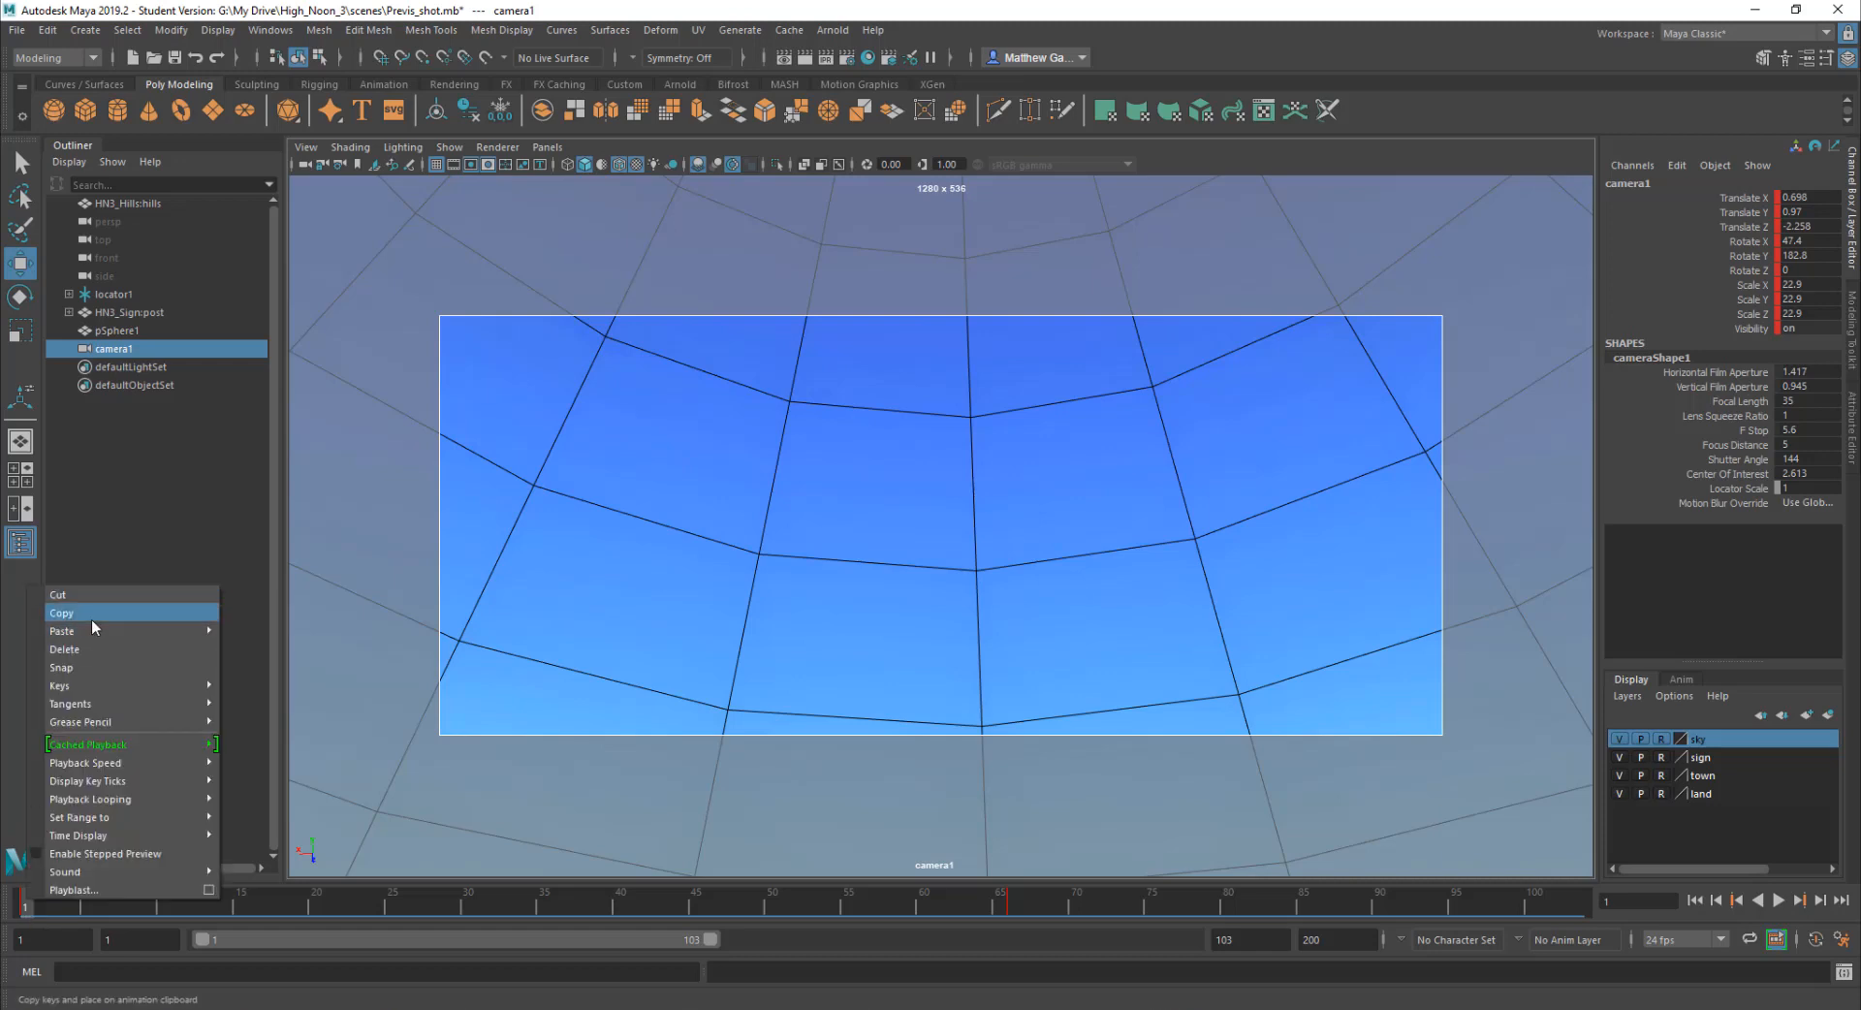
pyautogui.click(776, 899)
pyautogui.rightClick(775, 898)
pyautogui.moveTo(839, 640)
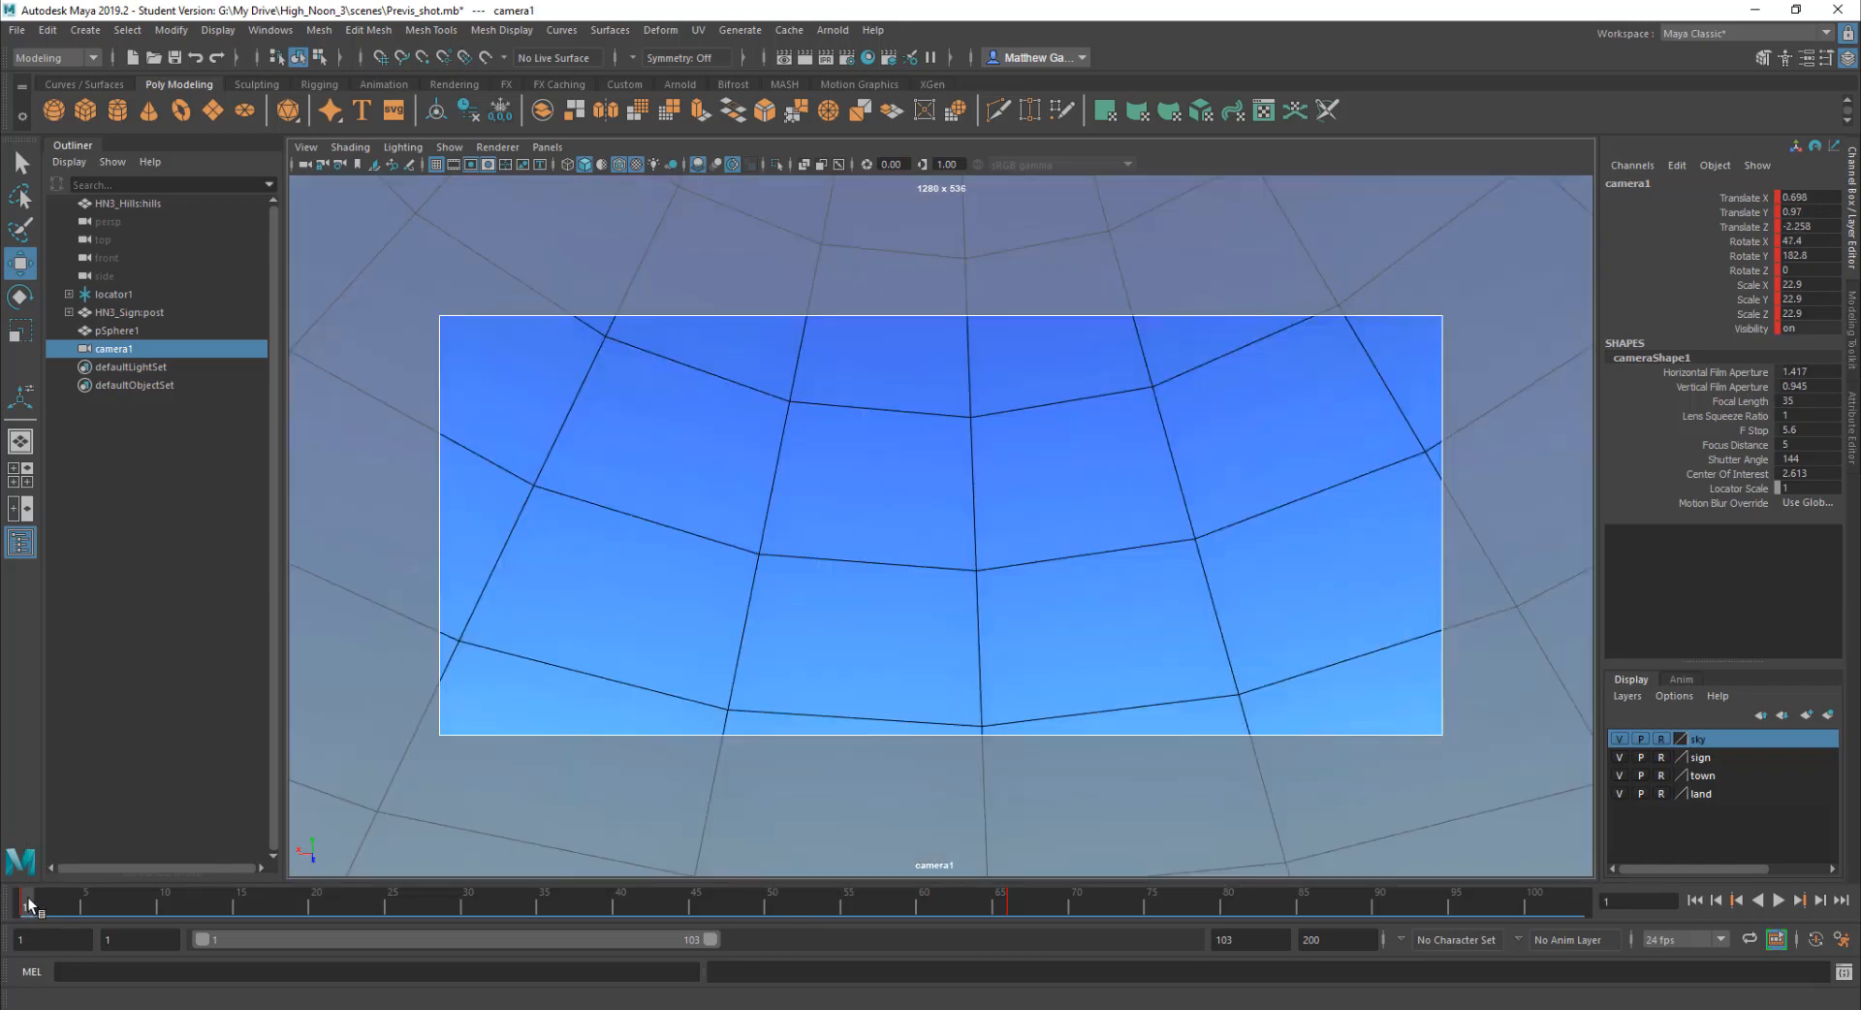
# Step: Key camera1's frame 1 sky framing again at frame 50, then check the keys at frames 50 and 66
pyautogui.click(27, 897)
pyautogui.hotkey('alt', 'v')
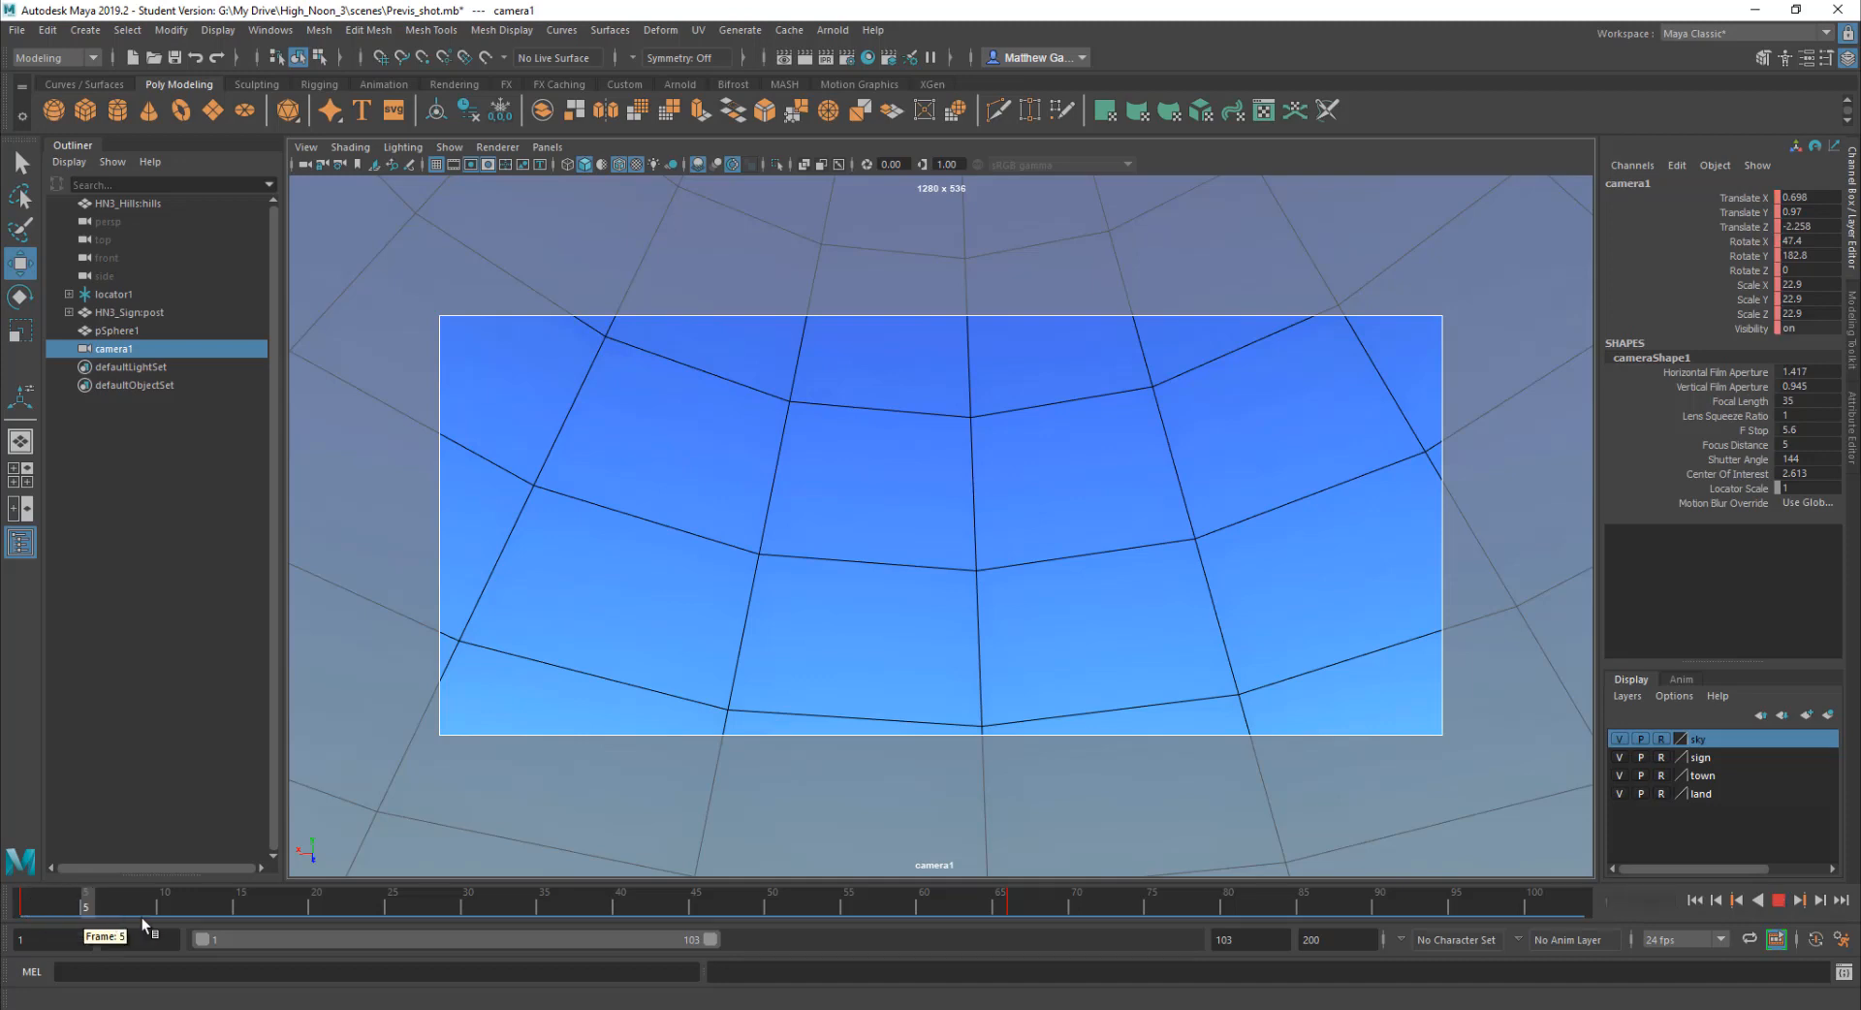
pyautogui.click(772, 897)
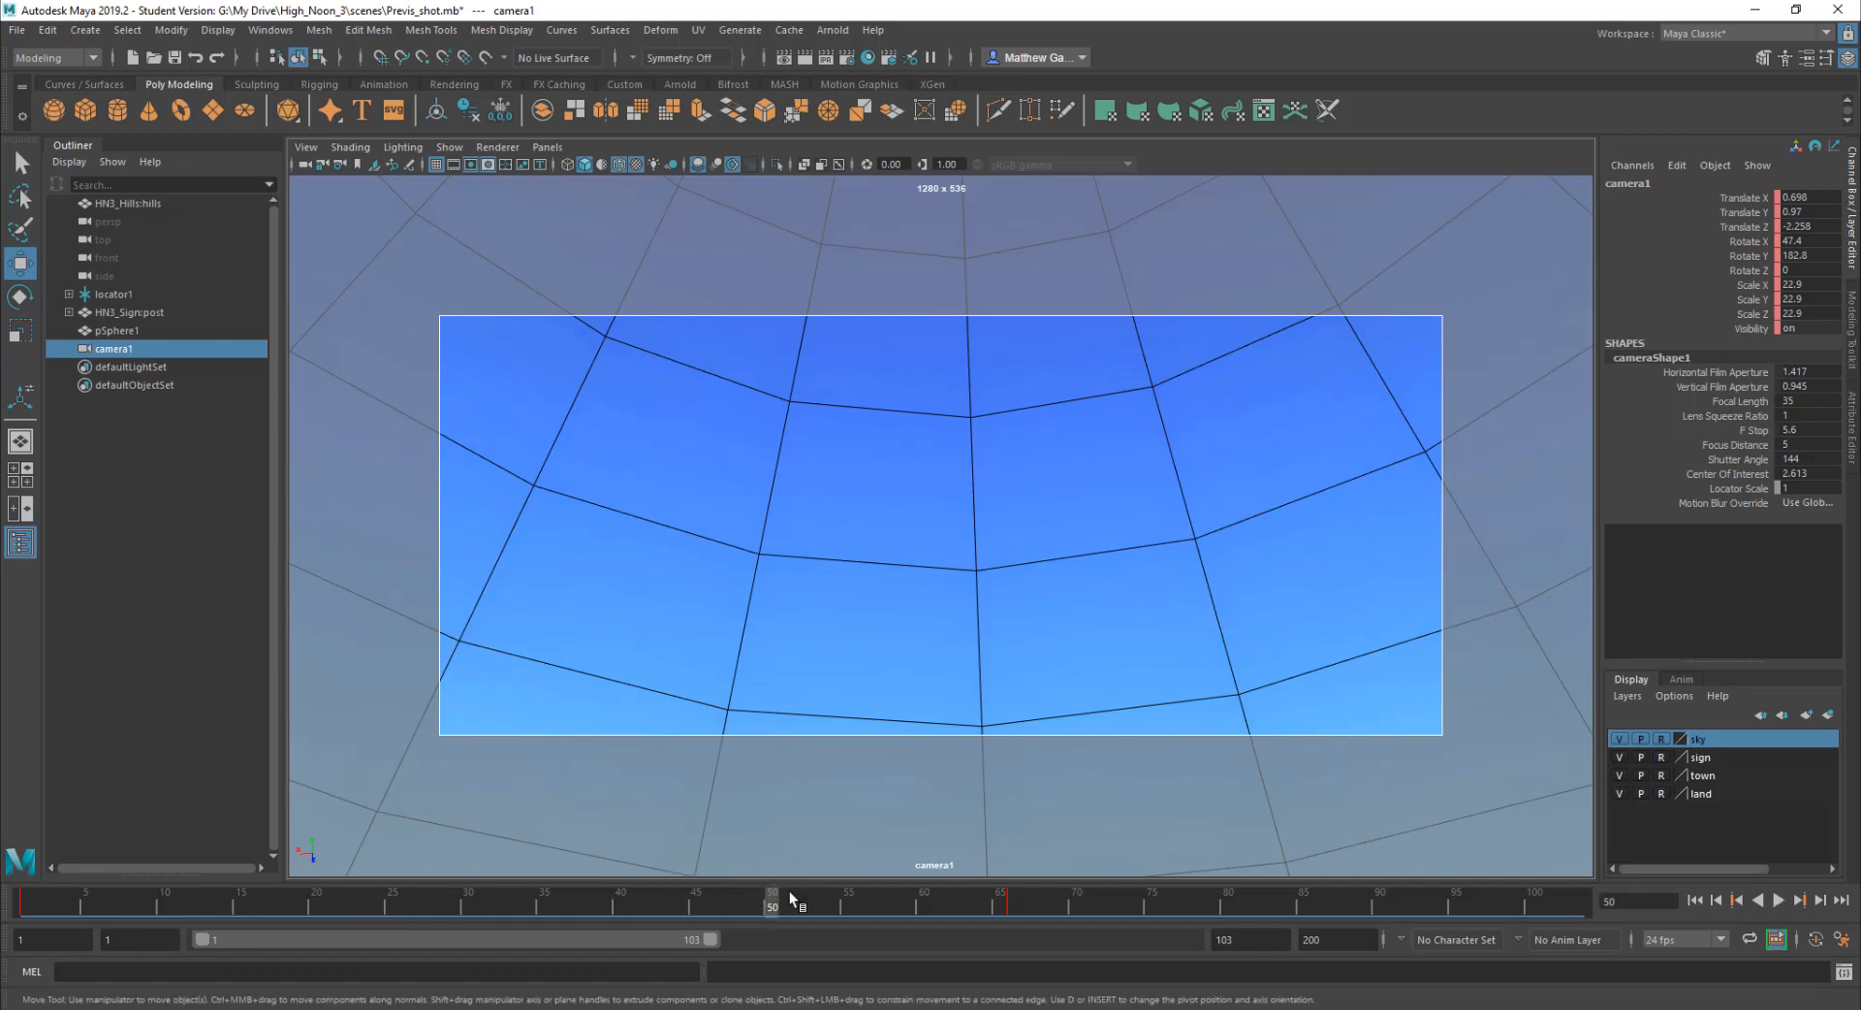
pyautogui.hotkey('alt', 'v')
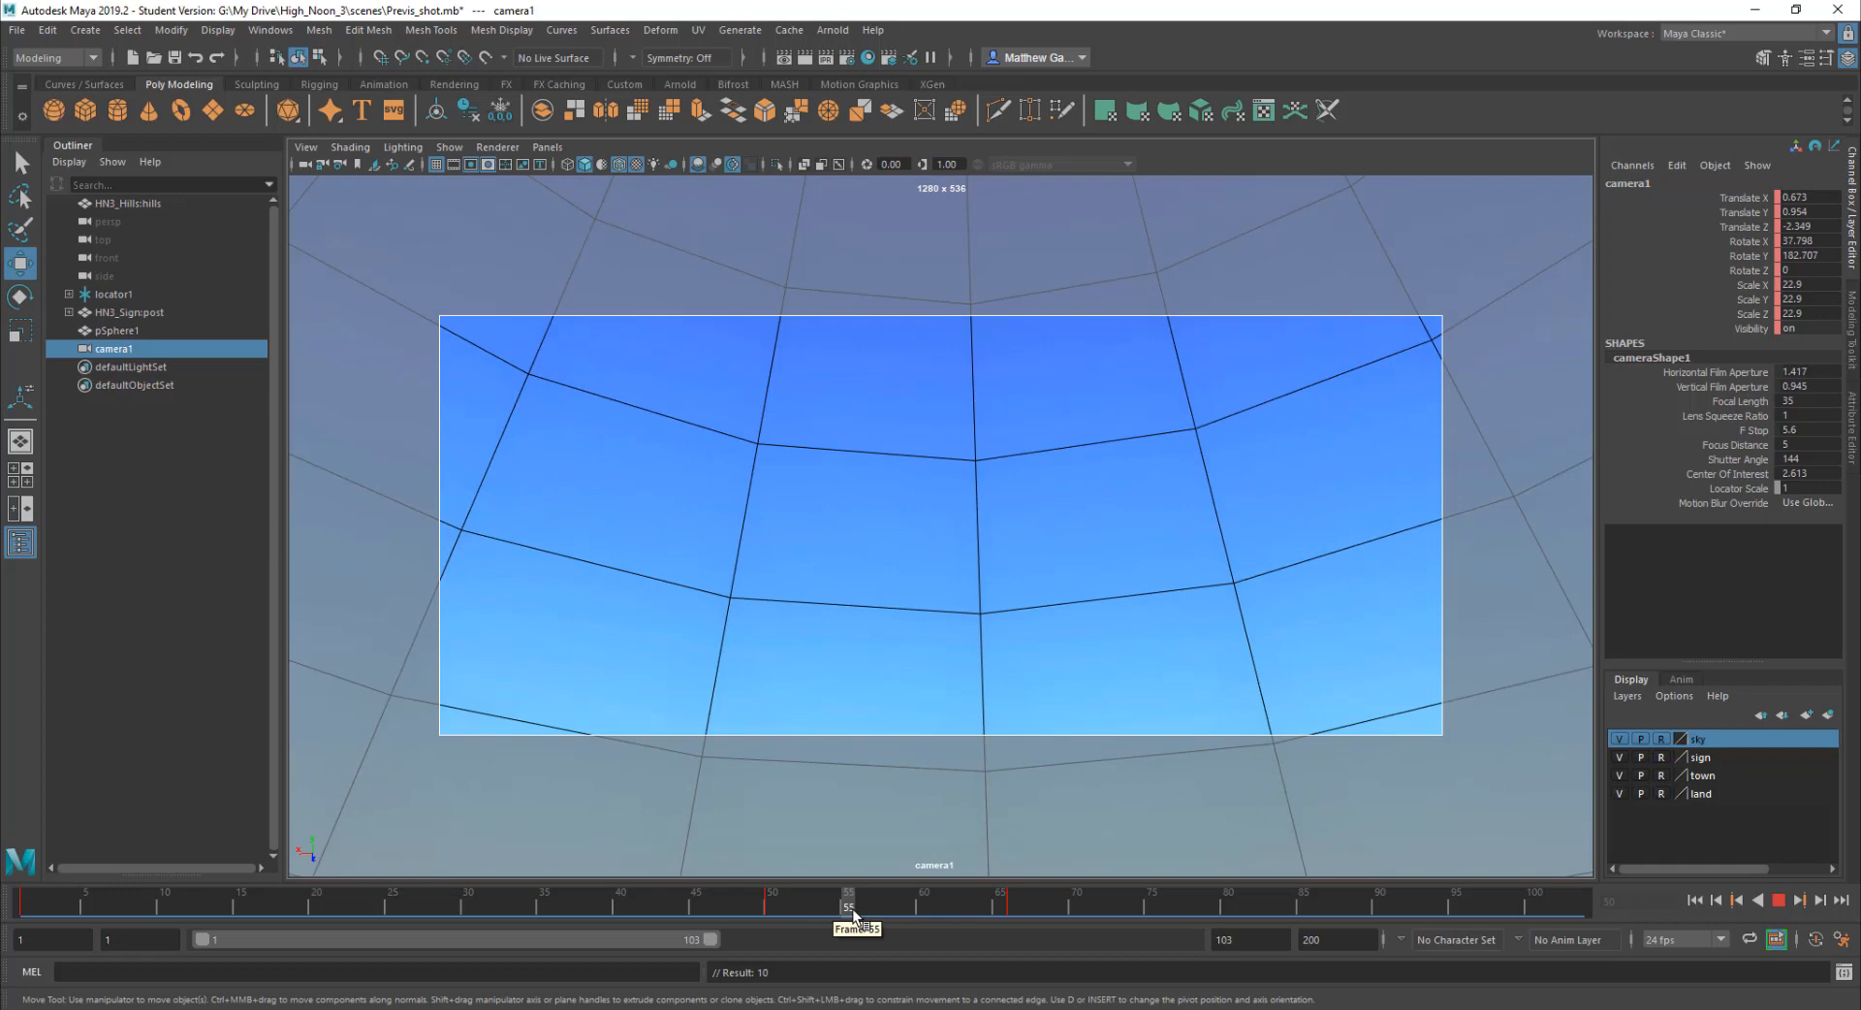
pyautogui.click(850, 907)
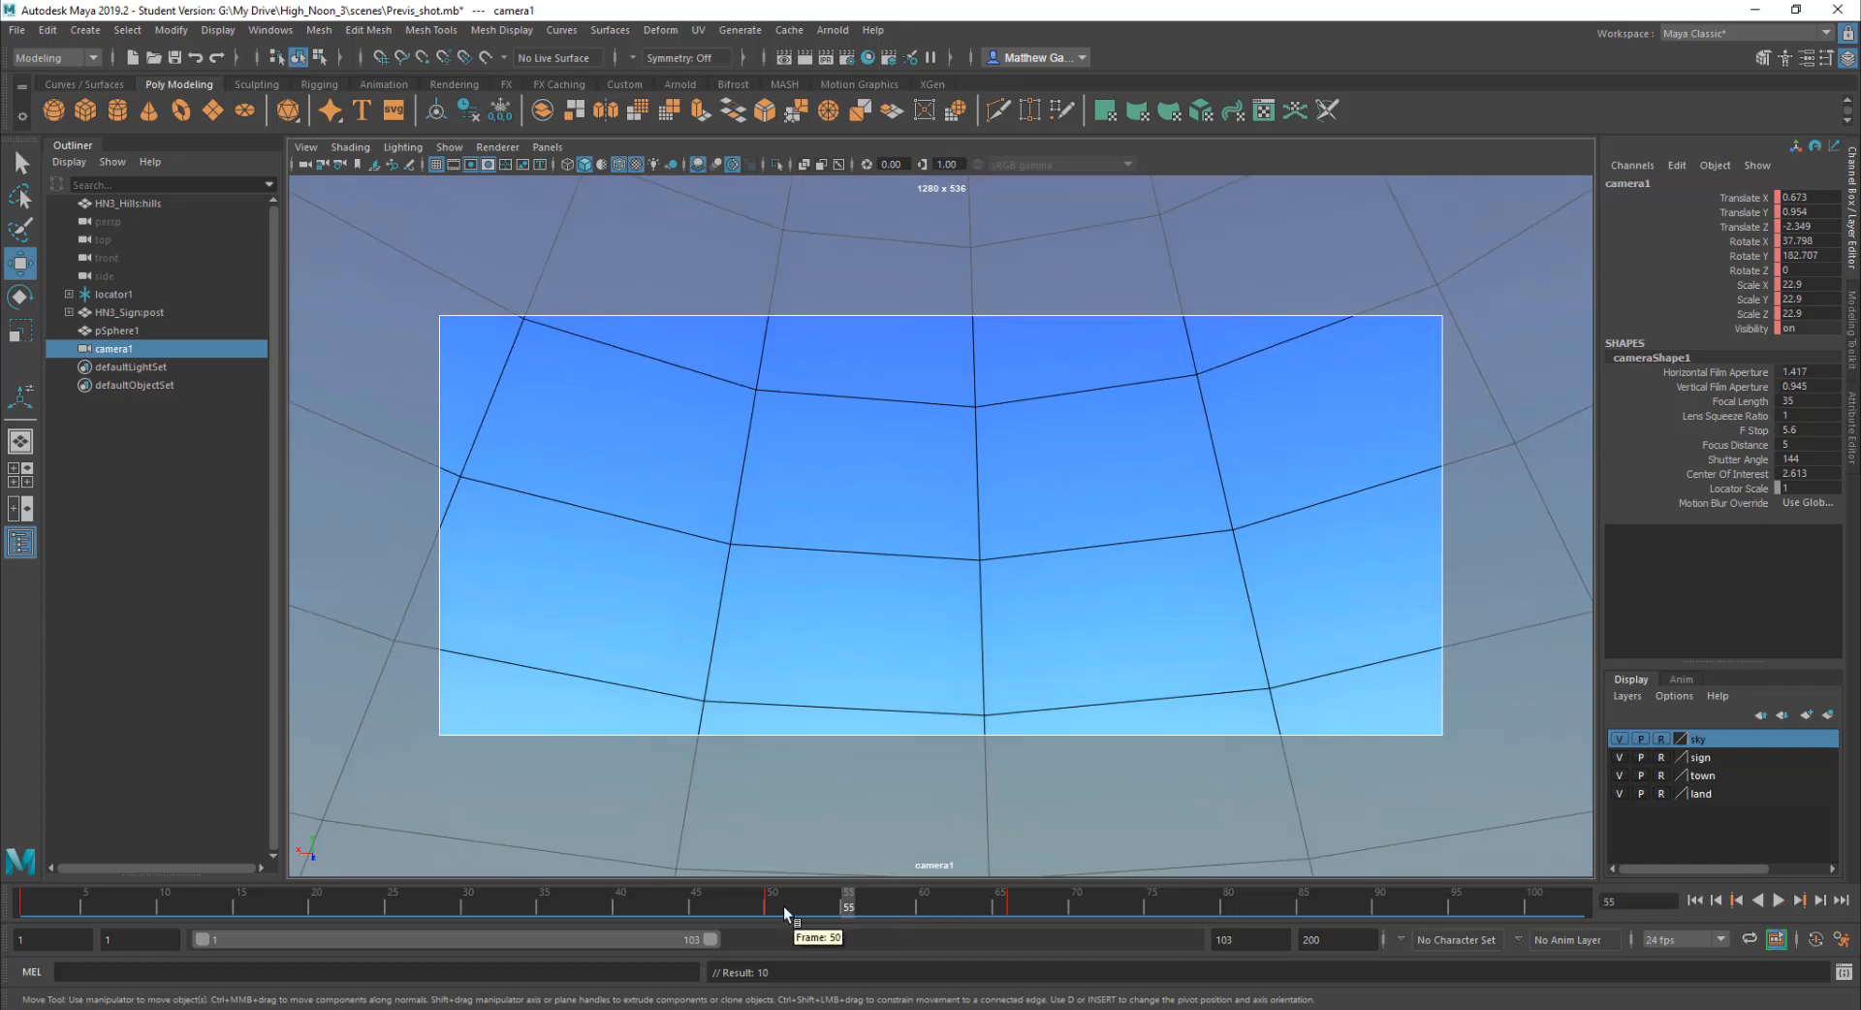
pyautogui.click(768, 907)
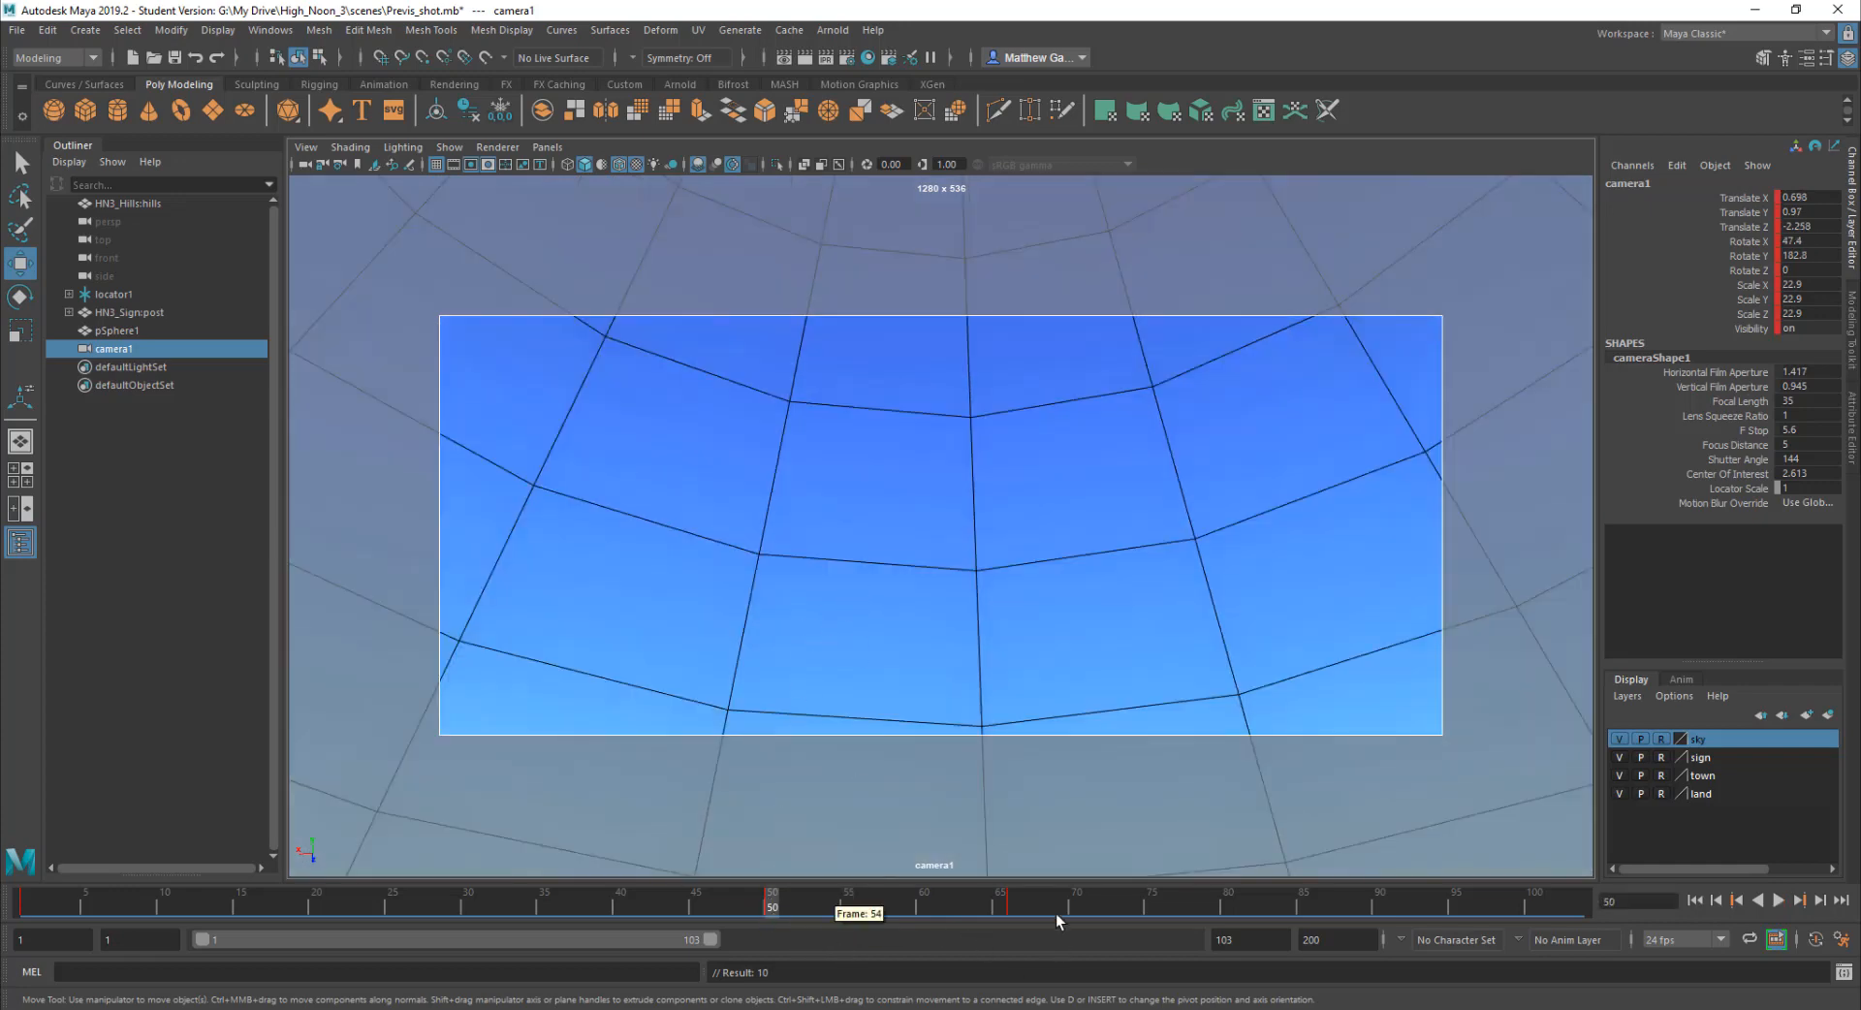
pyautogui.click(1013, 911)
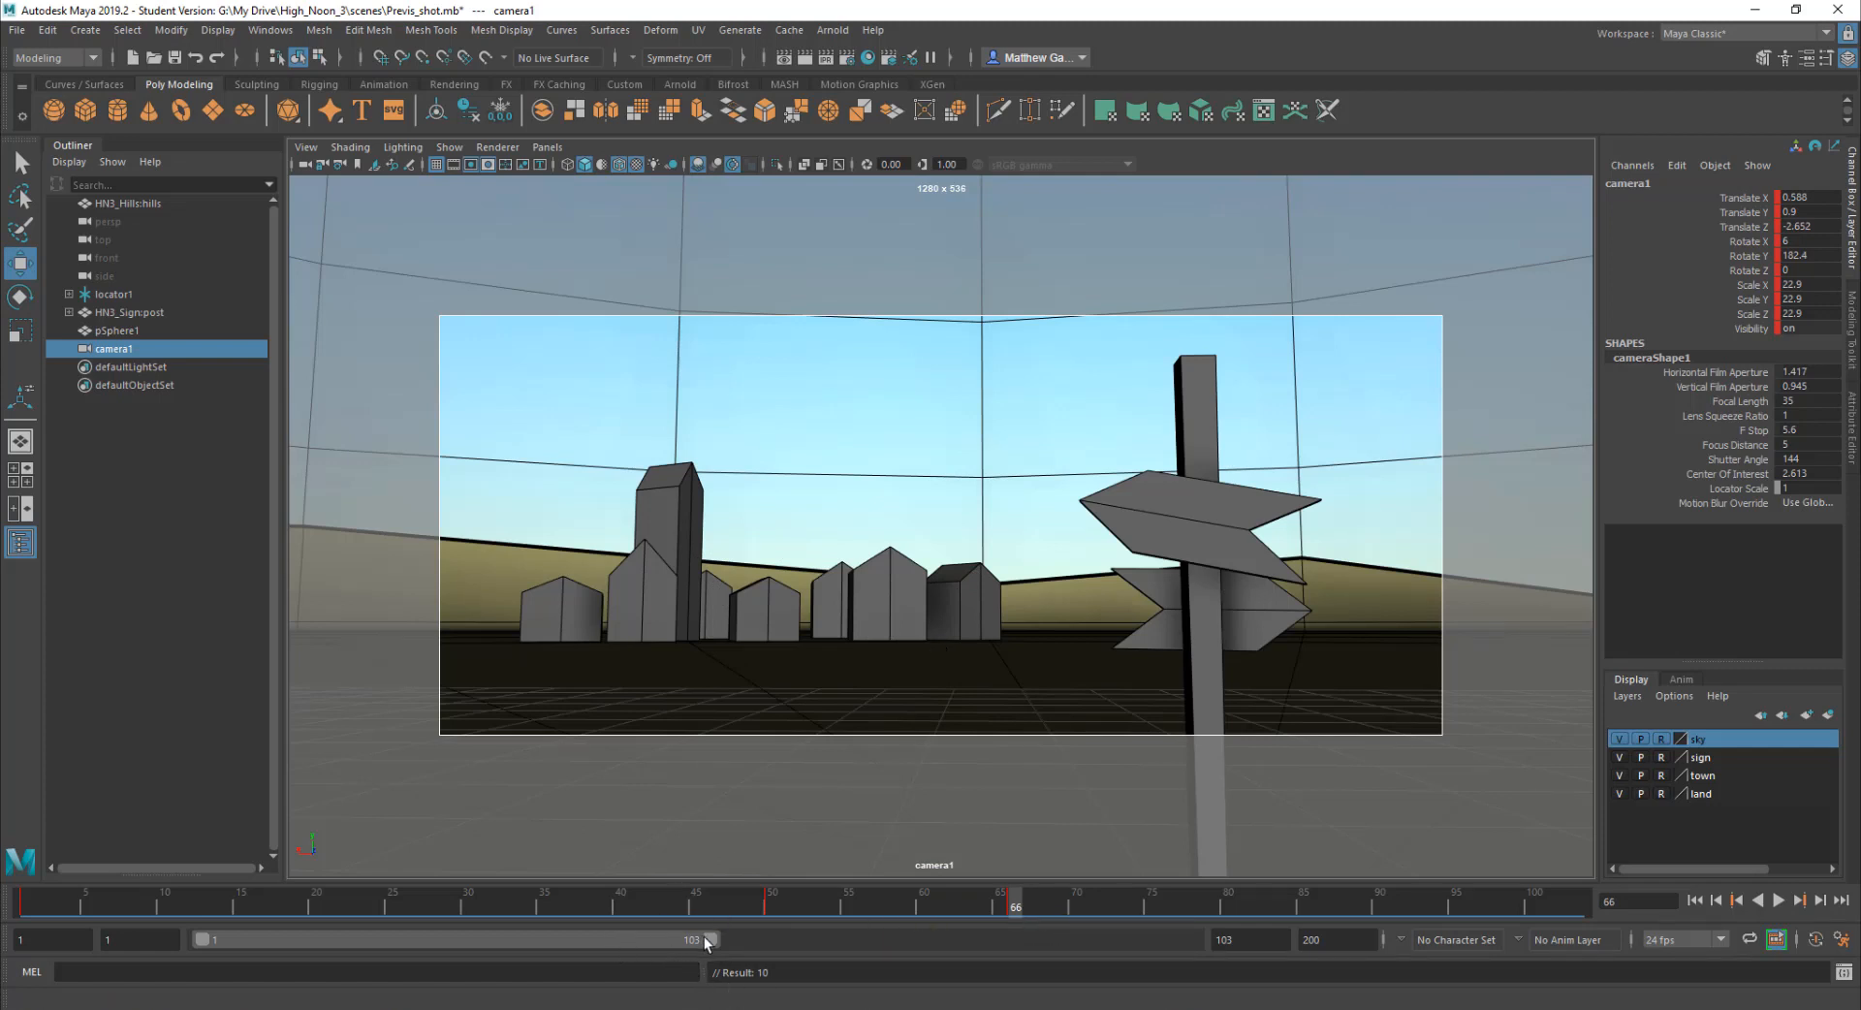
# Step: Extend the playback range to frame 200 and move camera1's signpost keyframe from frame 66 to frame 120
pyautogui.moveTo(714, 939); pyautogui.dragTo(1190, 938)
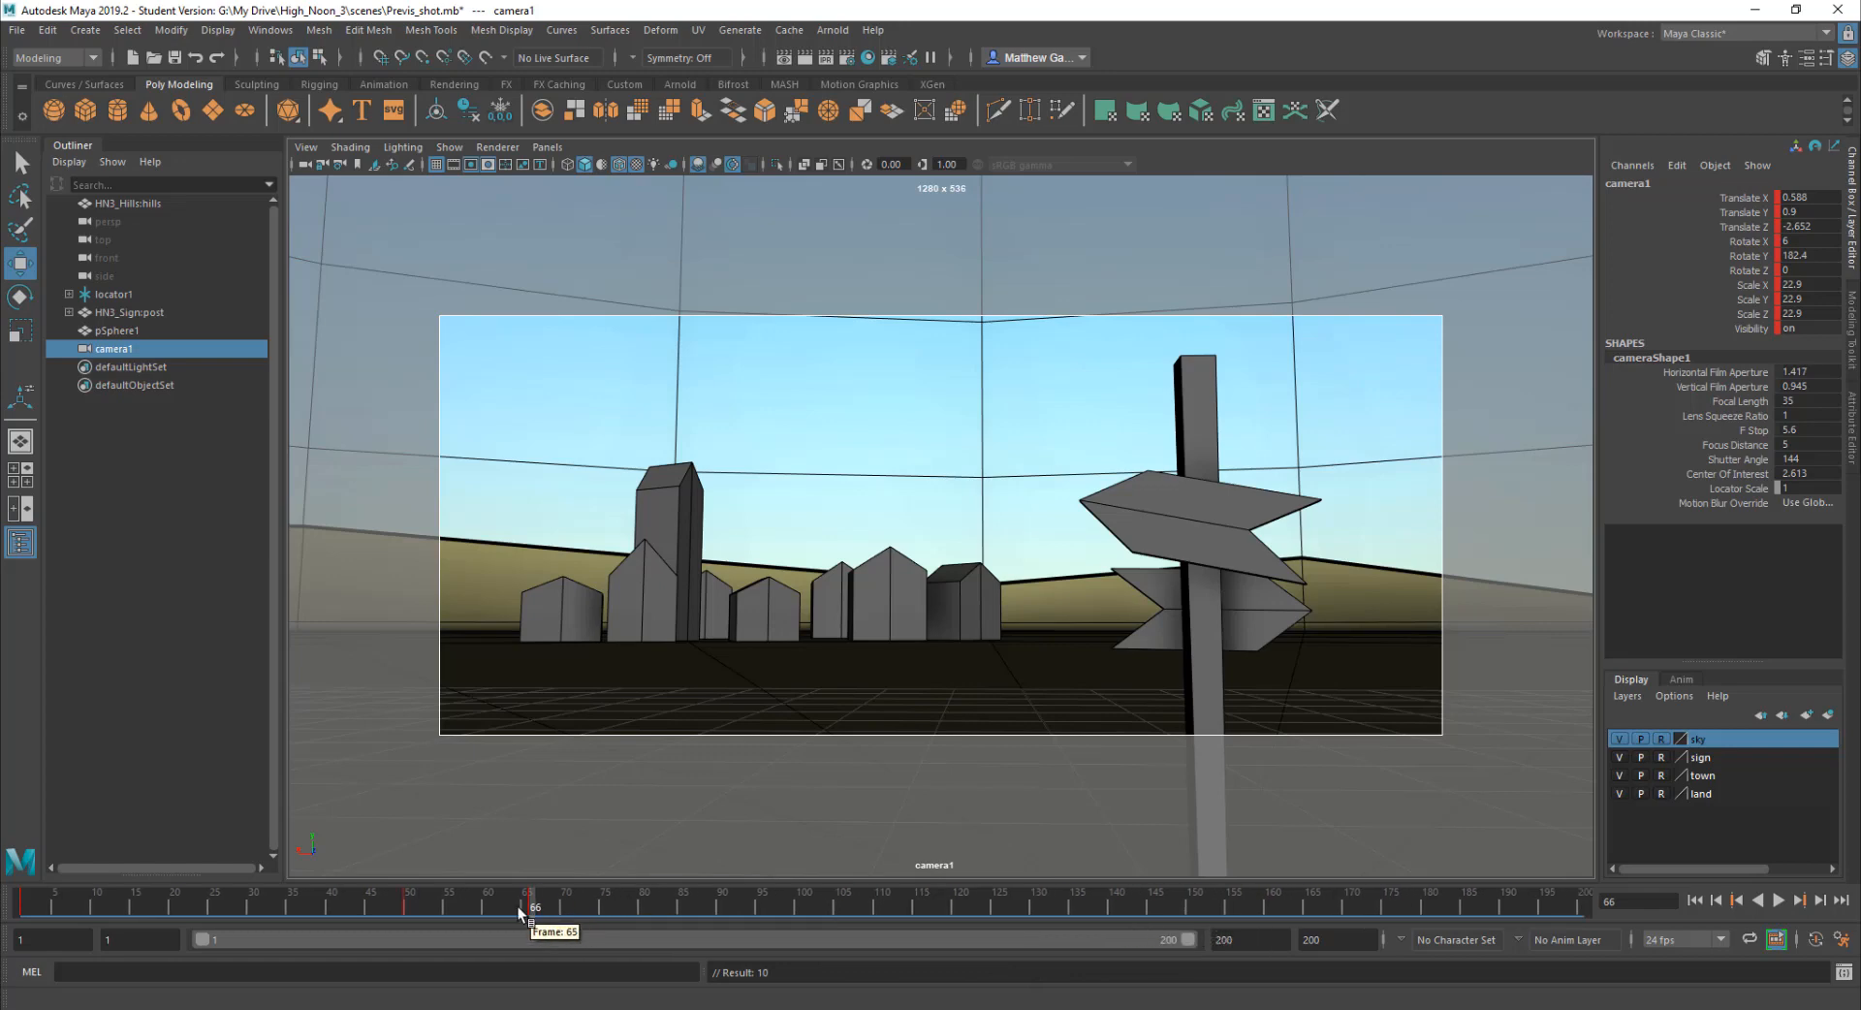
pyautogui.keyDown('shift'); pyautogui.moveTo(509, 907); pyautogui.dragTo(756, 910); pyautogui.keyUp('shift')
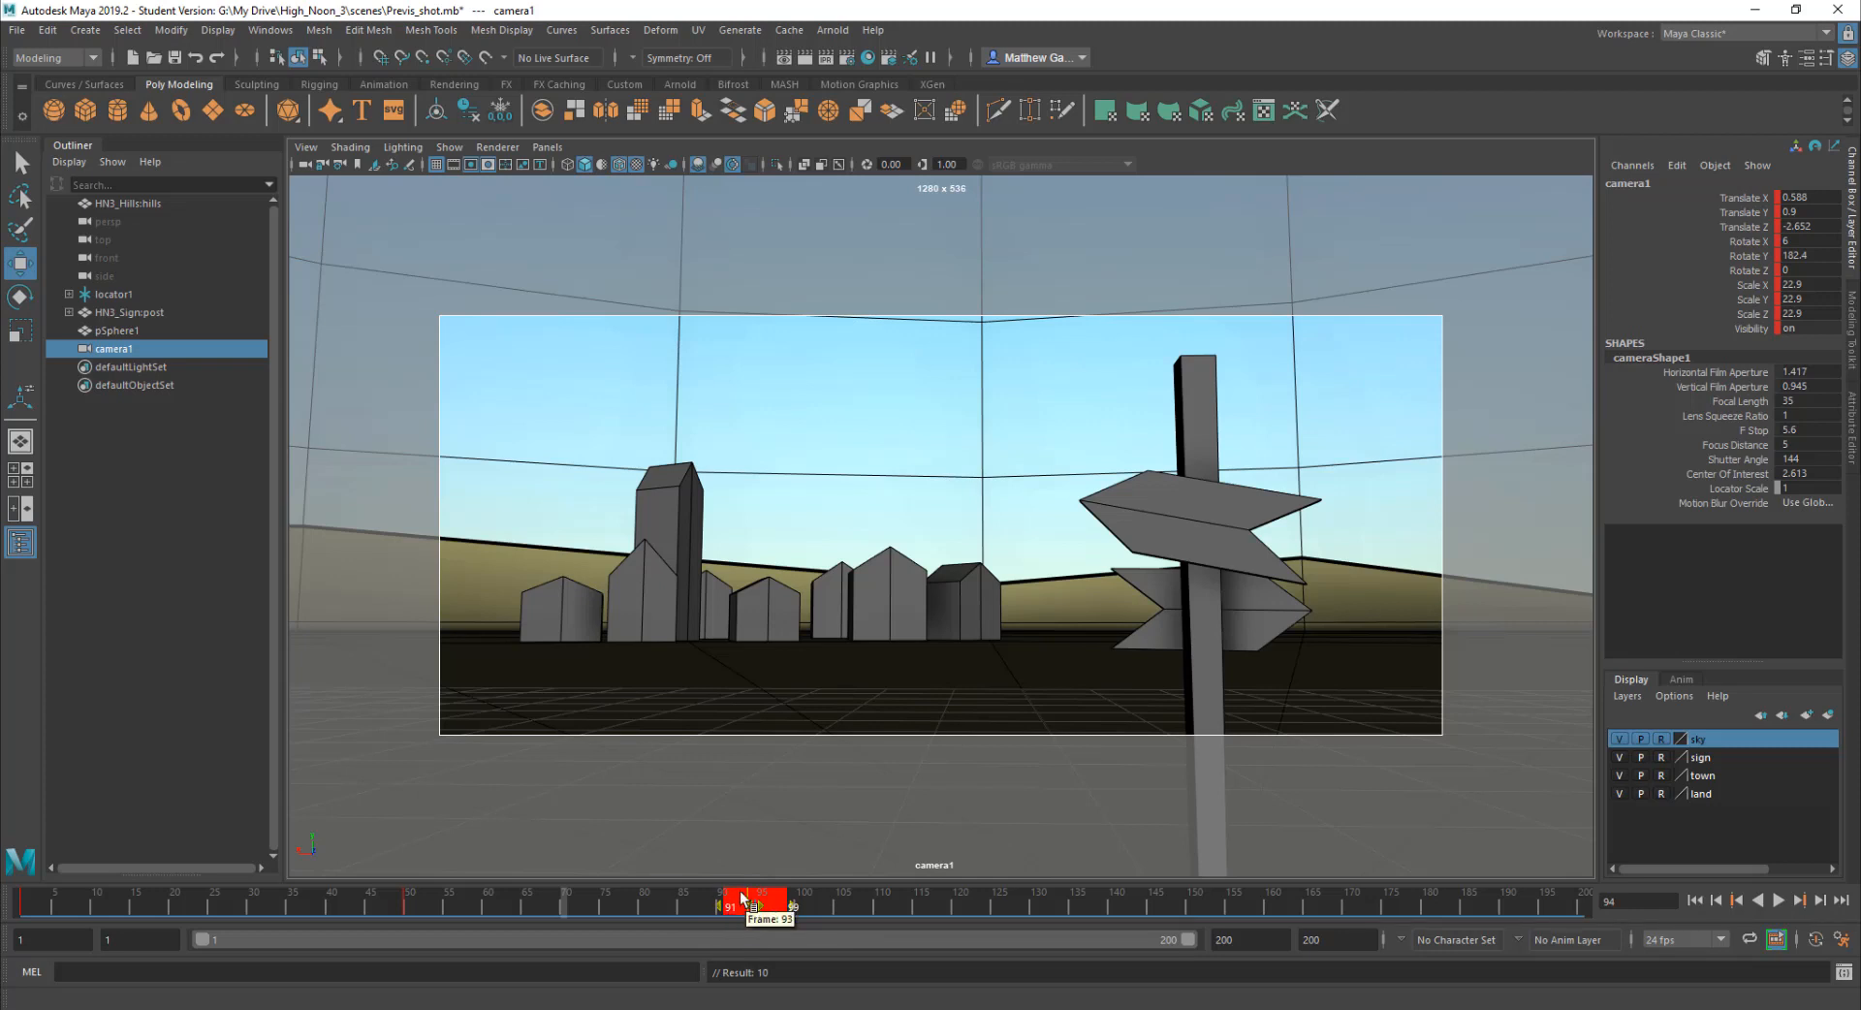
pyautogui.moveTo(763, 908); pyautogui.dragTo(945, 902)
pyautogui.click(1039, 901)
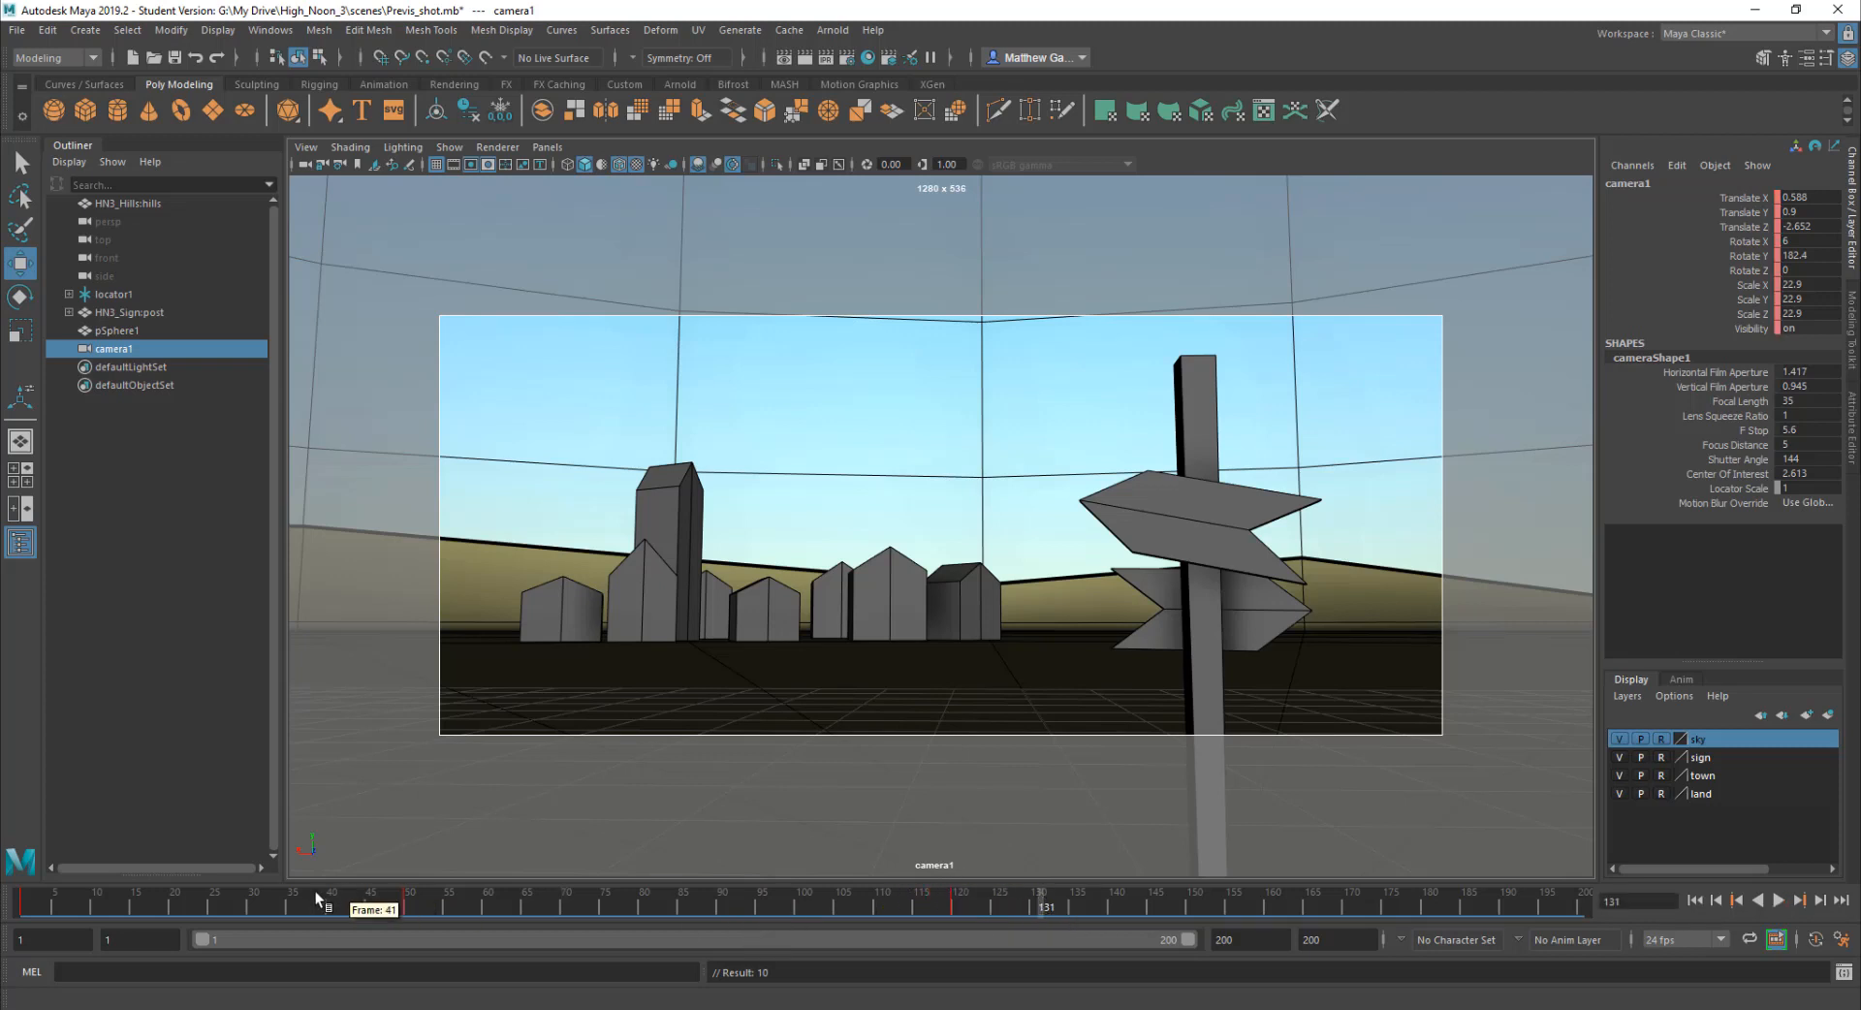
# Step: Play back the camera tilt from frame 1 to check its slower timing
pyautogui.moveTo(283, 903); pyautogui.dragTo(24, 904)
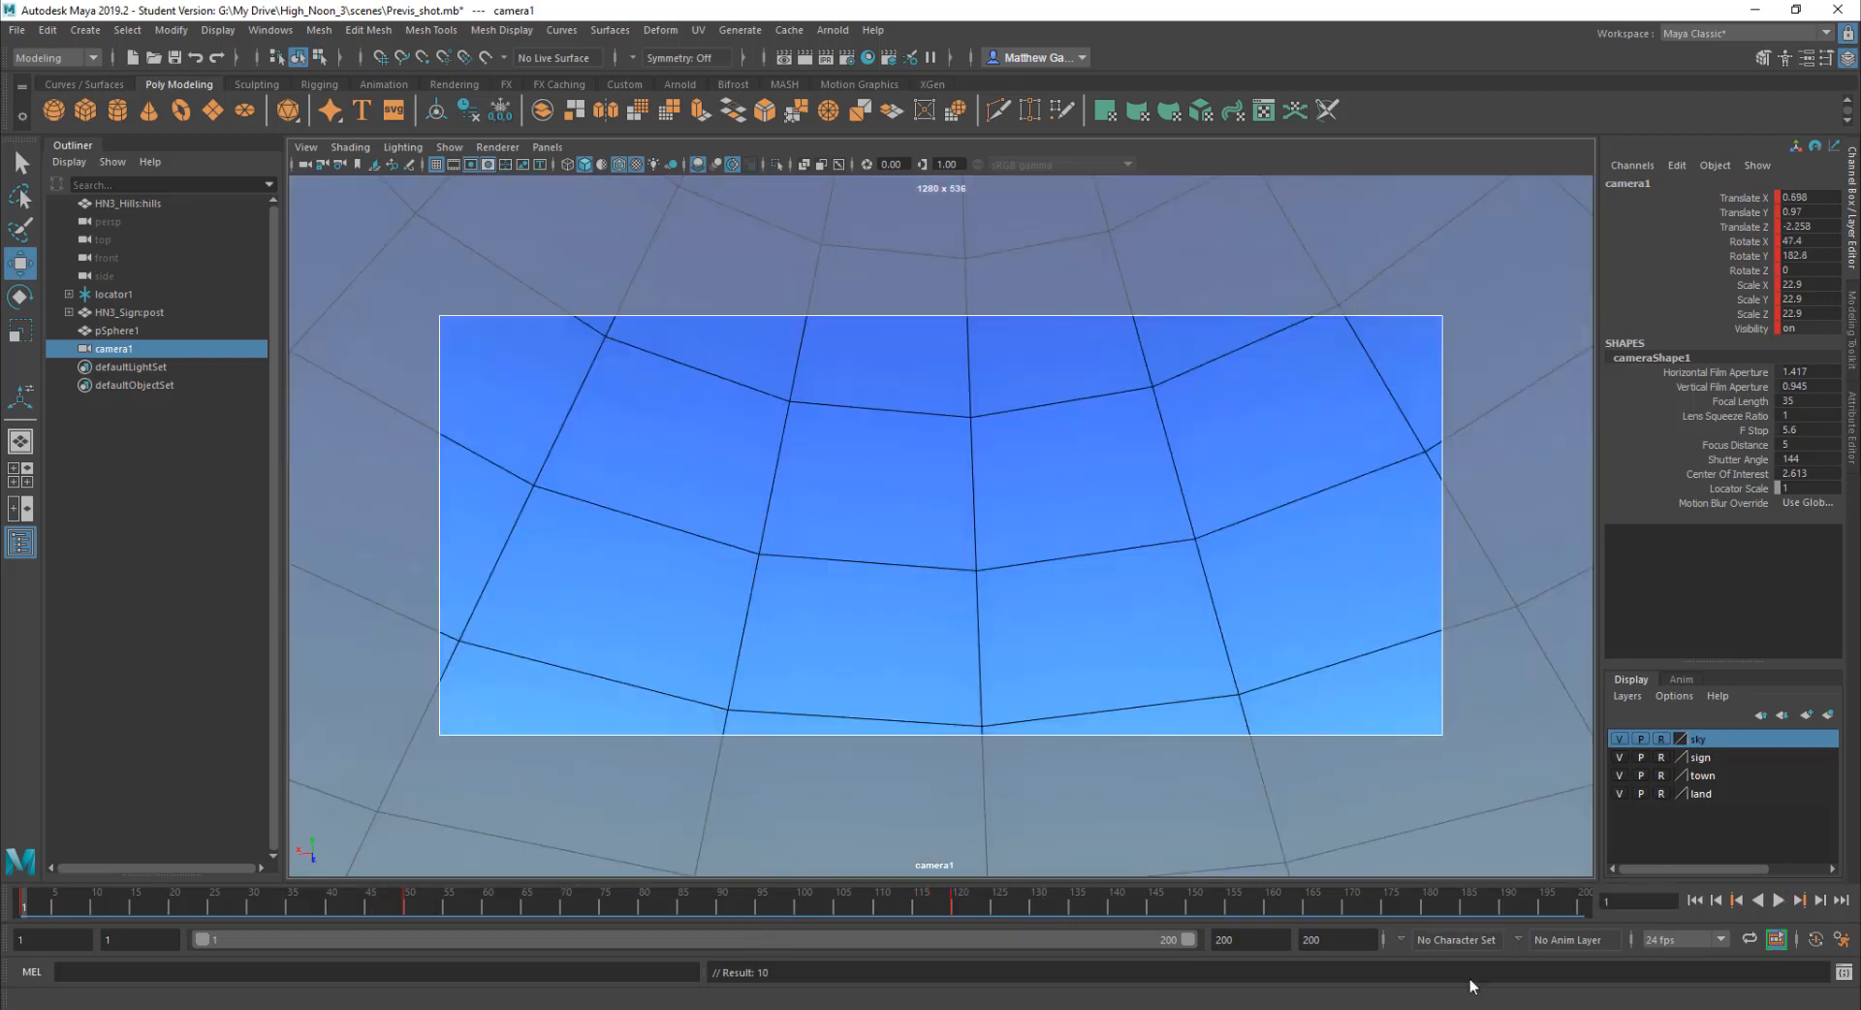
pyautogui.click(1778, 899)
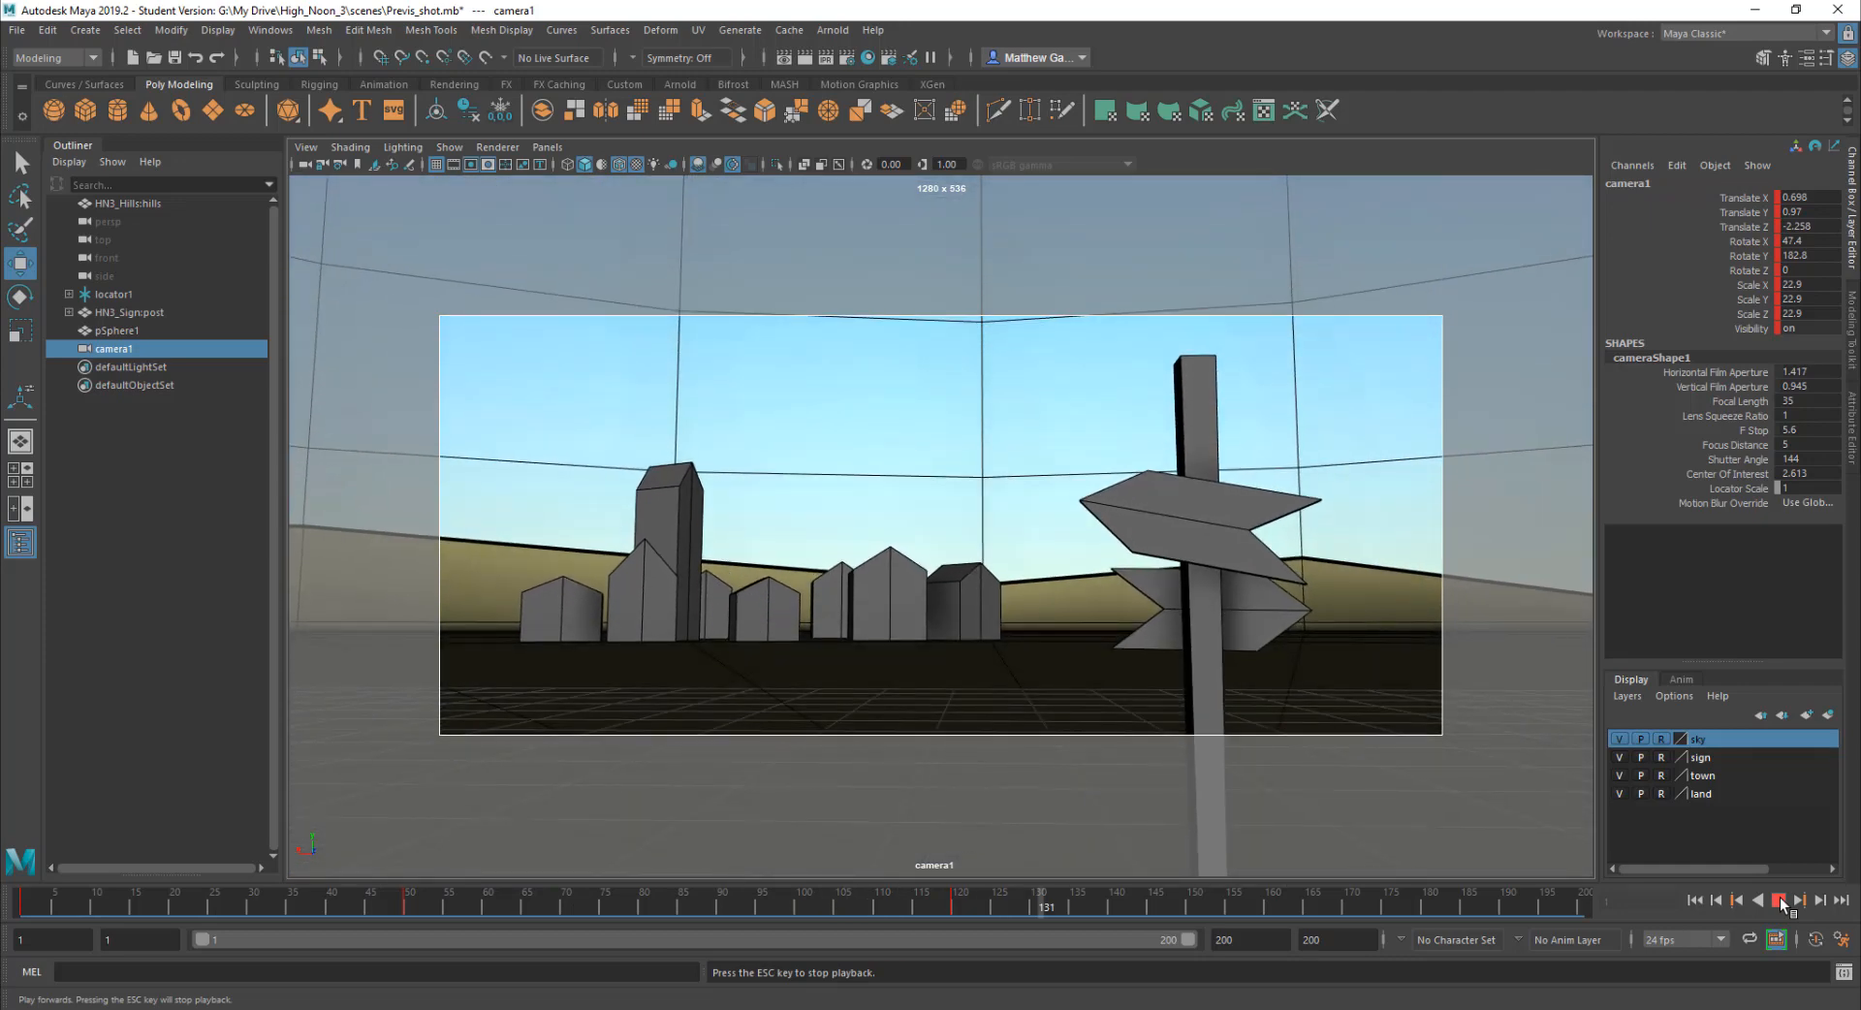
pyautogui.click(1780, 900)
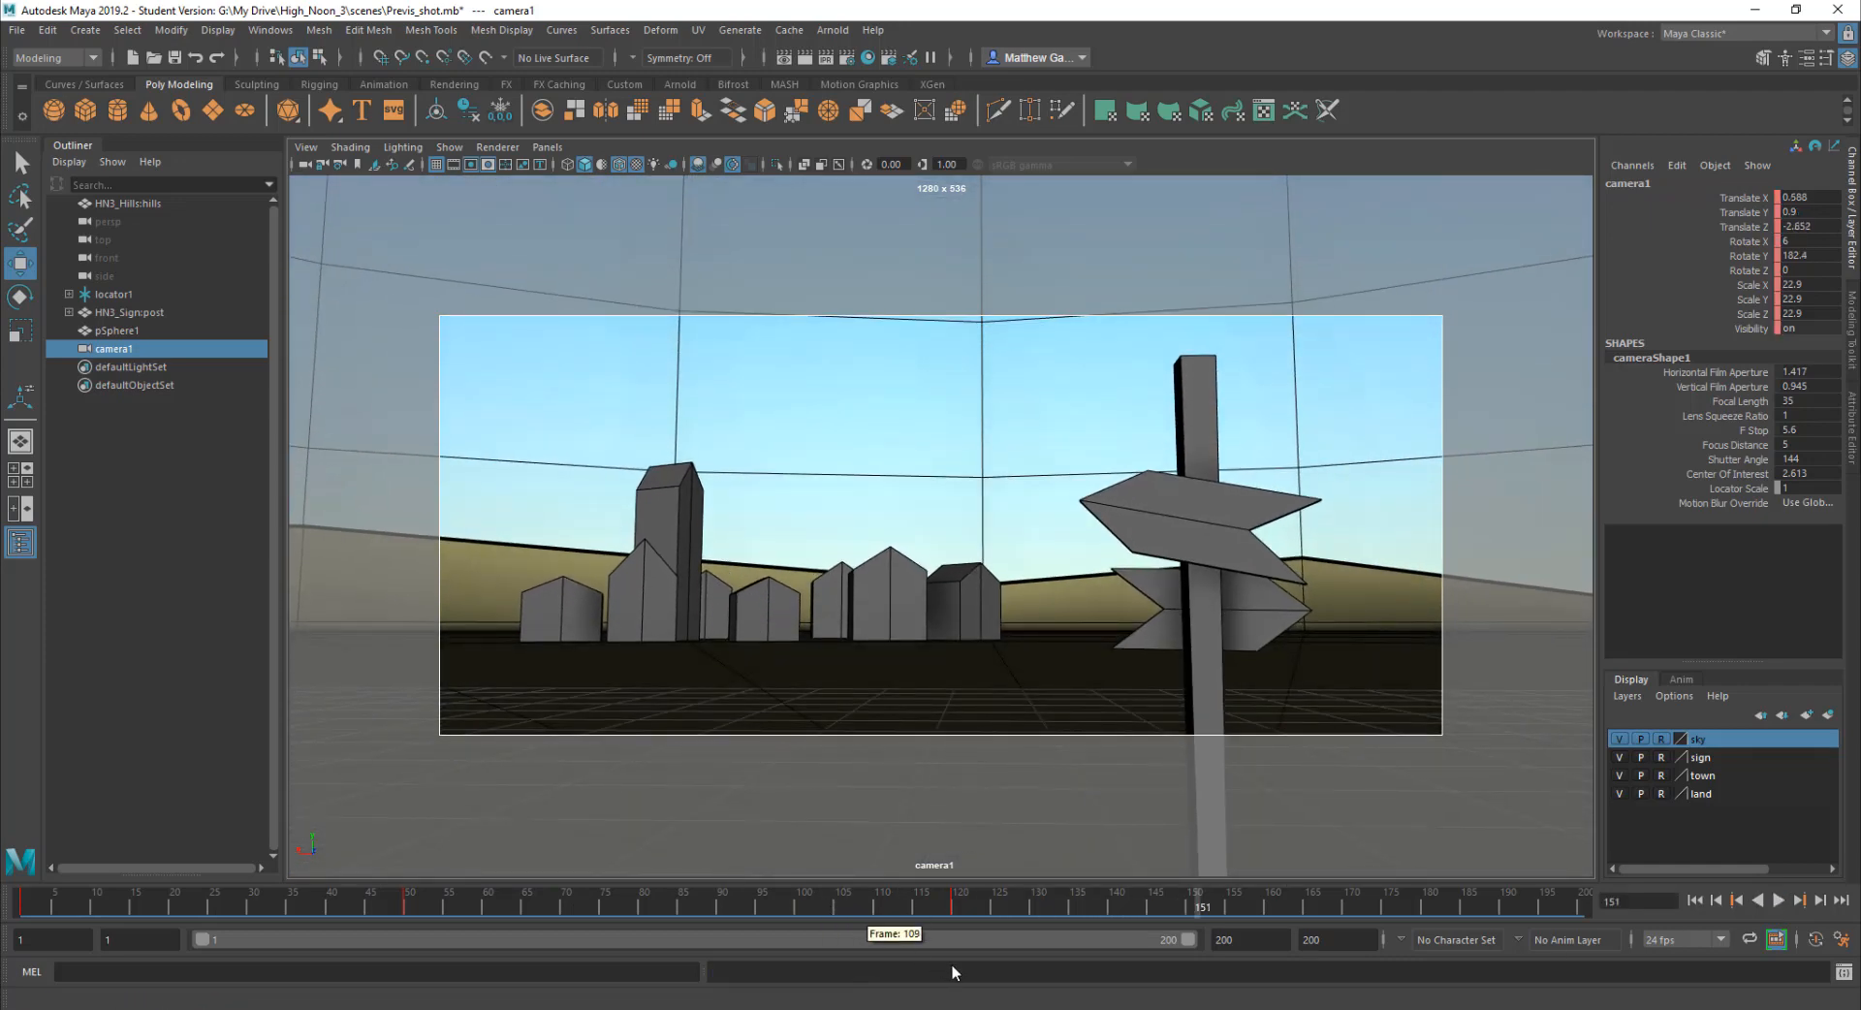
# Step: Move camera1's signpost keyframe from frame 120 to frame 150 and play back the tilt from the start
pyautogui.click(952, 903)
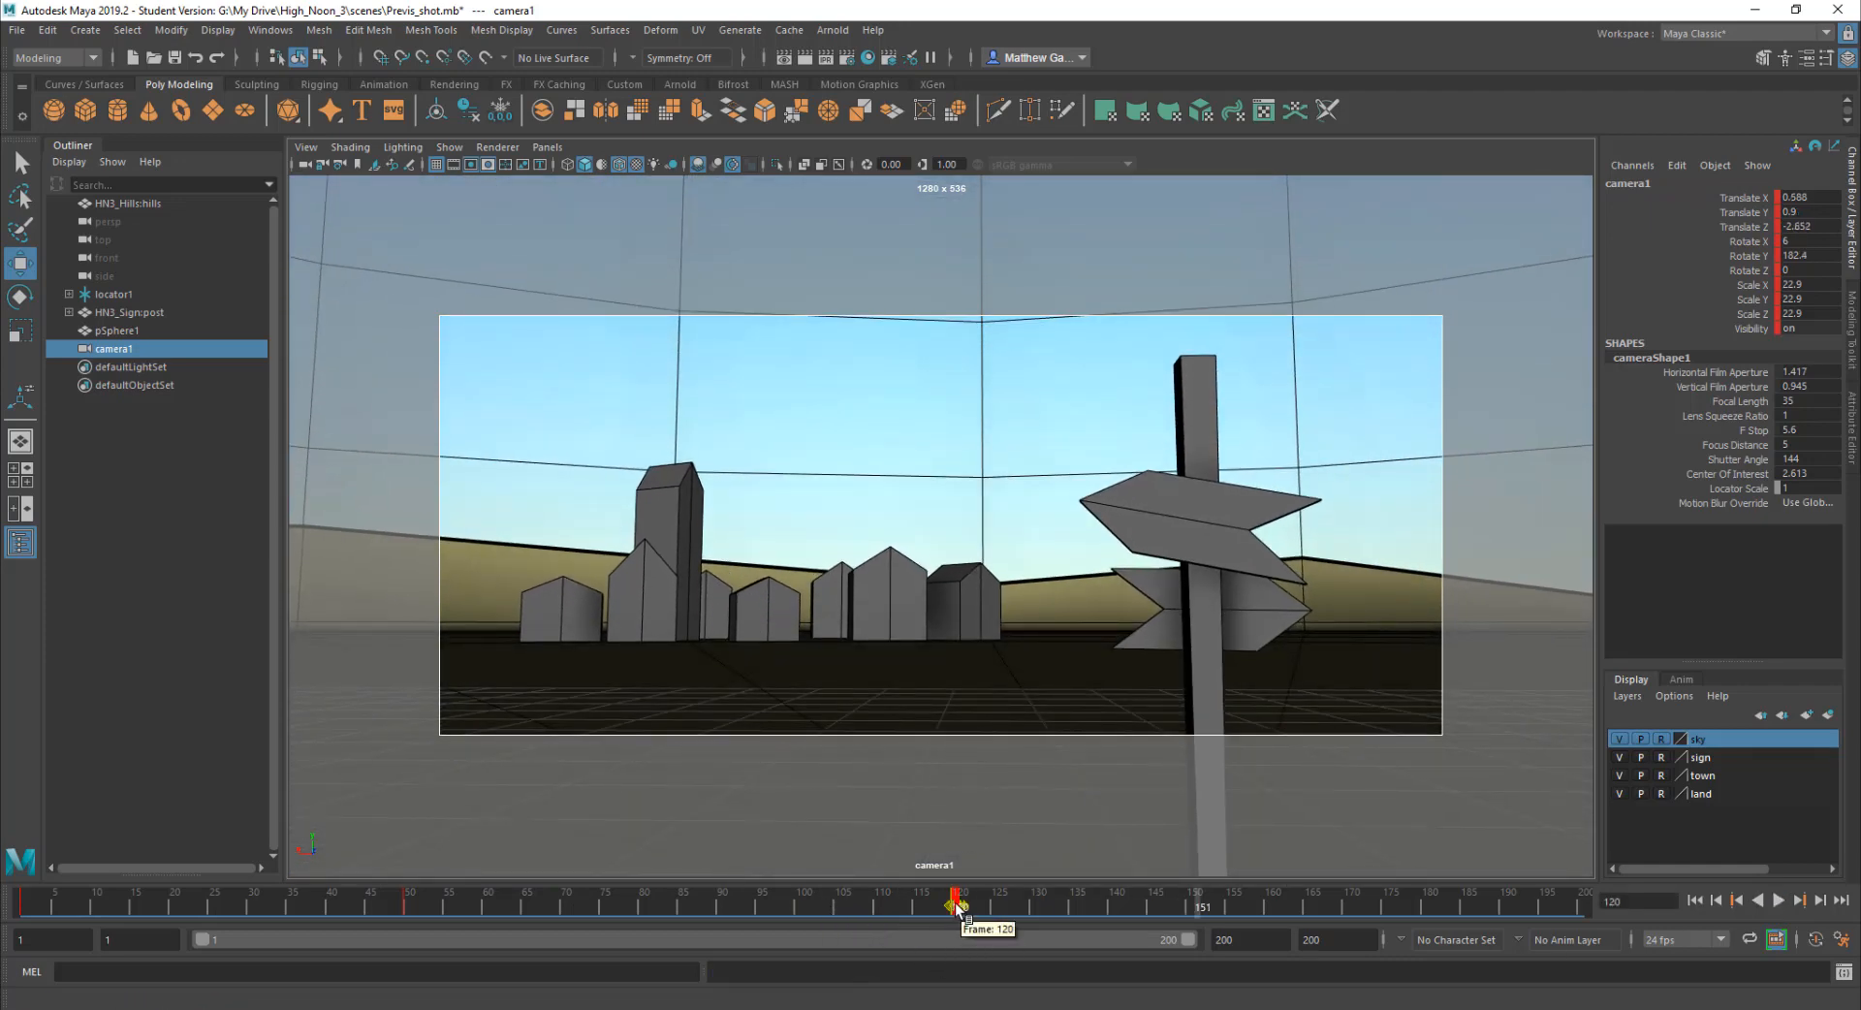
pyautogui.hotkey('alt', 'v')
pyautogui.moveTo(1001, 909)
pyautogui.mouseDown()
pyautogui.moveTo(1198, 915)
pyautogui.moveTo(1105, 899)
pyautogui.moveTo(475, 929)
pyautogui.moveTo(4, 977)
pyautogui.mouseUp()
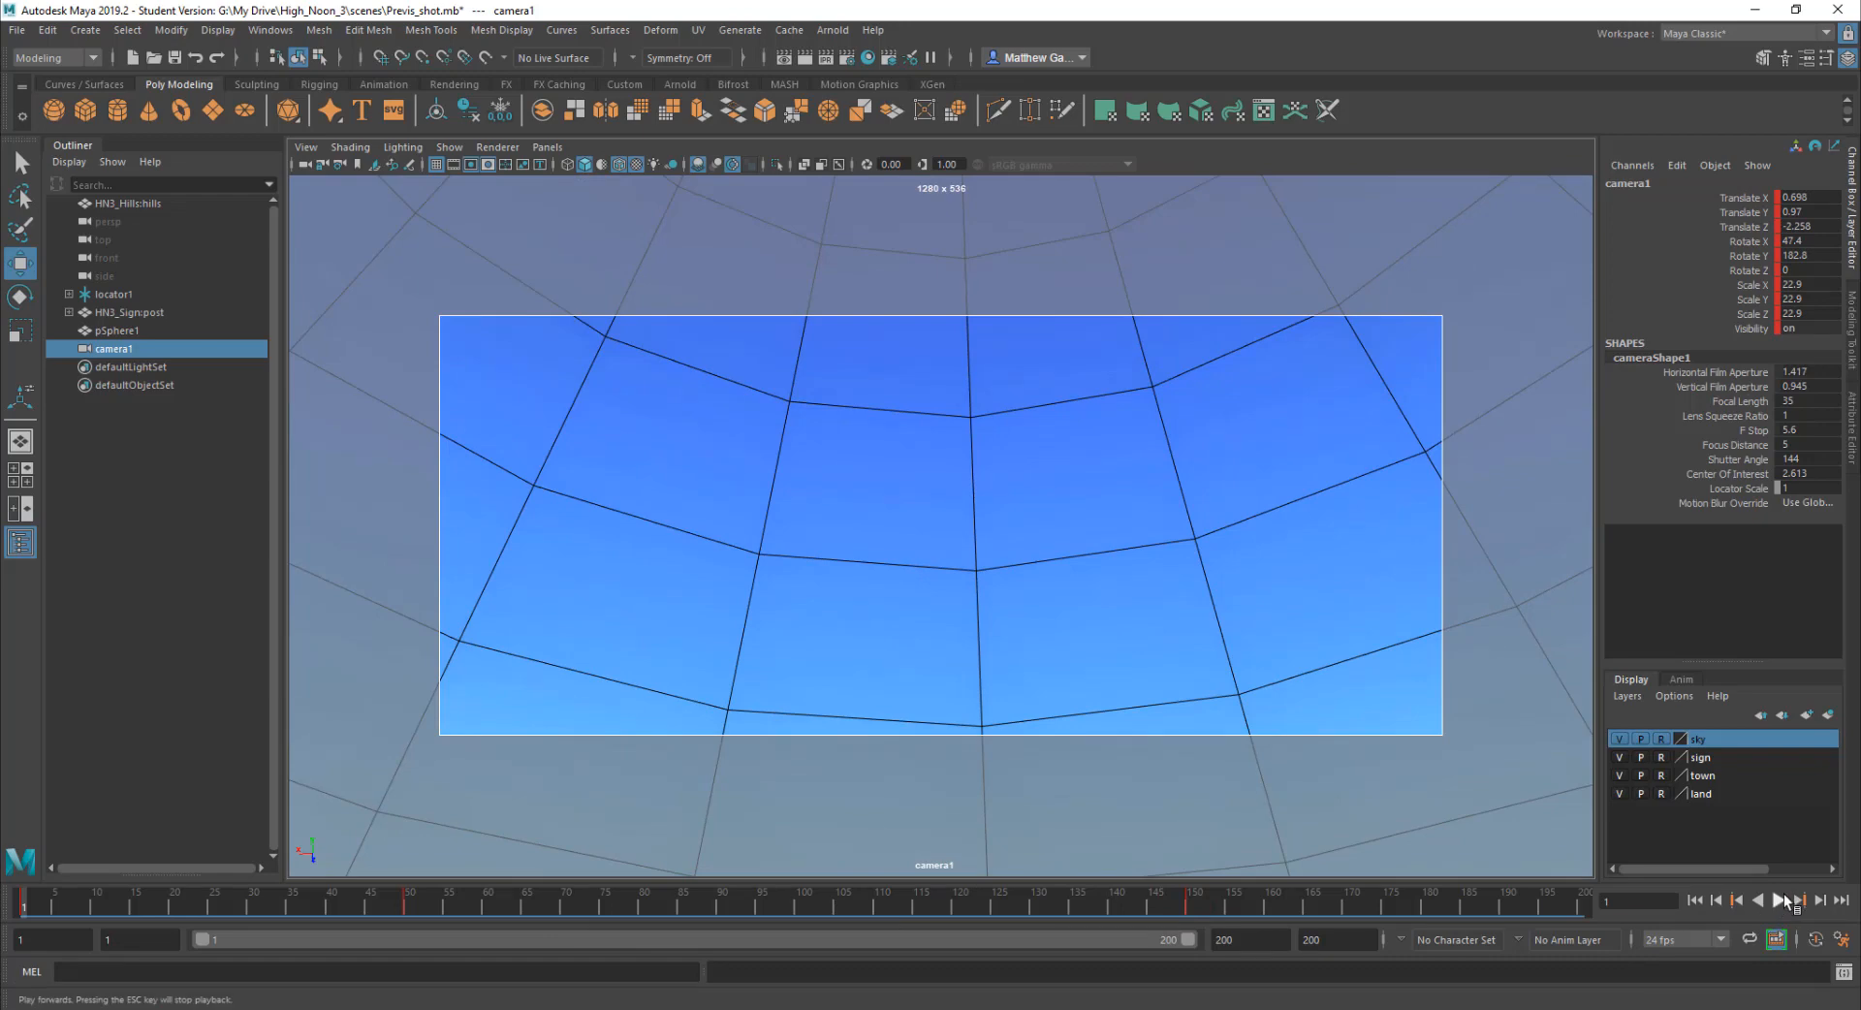
pyautogui.click(1788, 901)
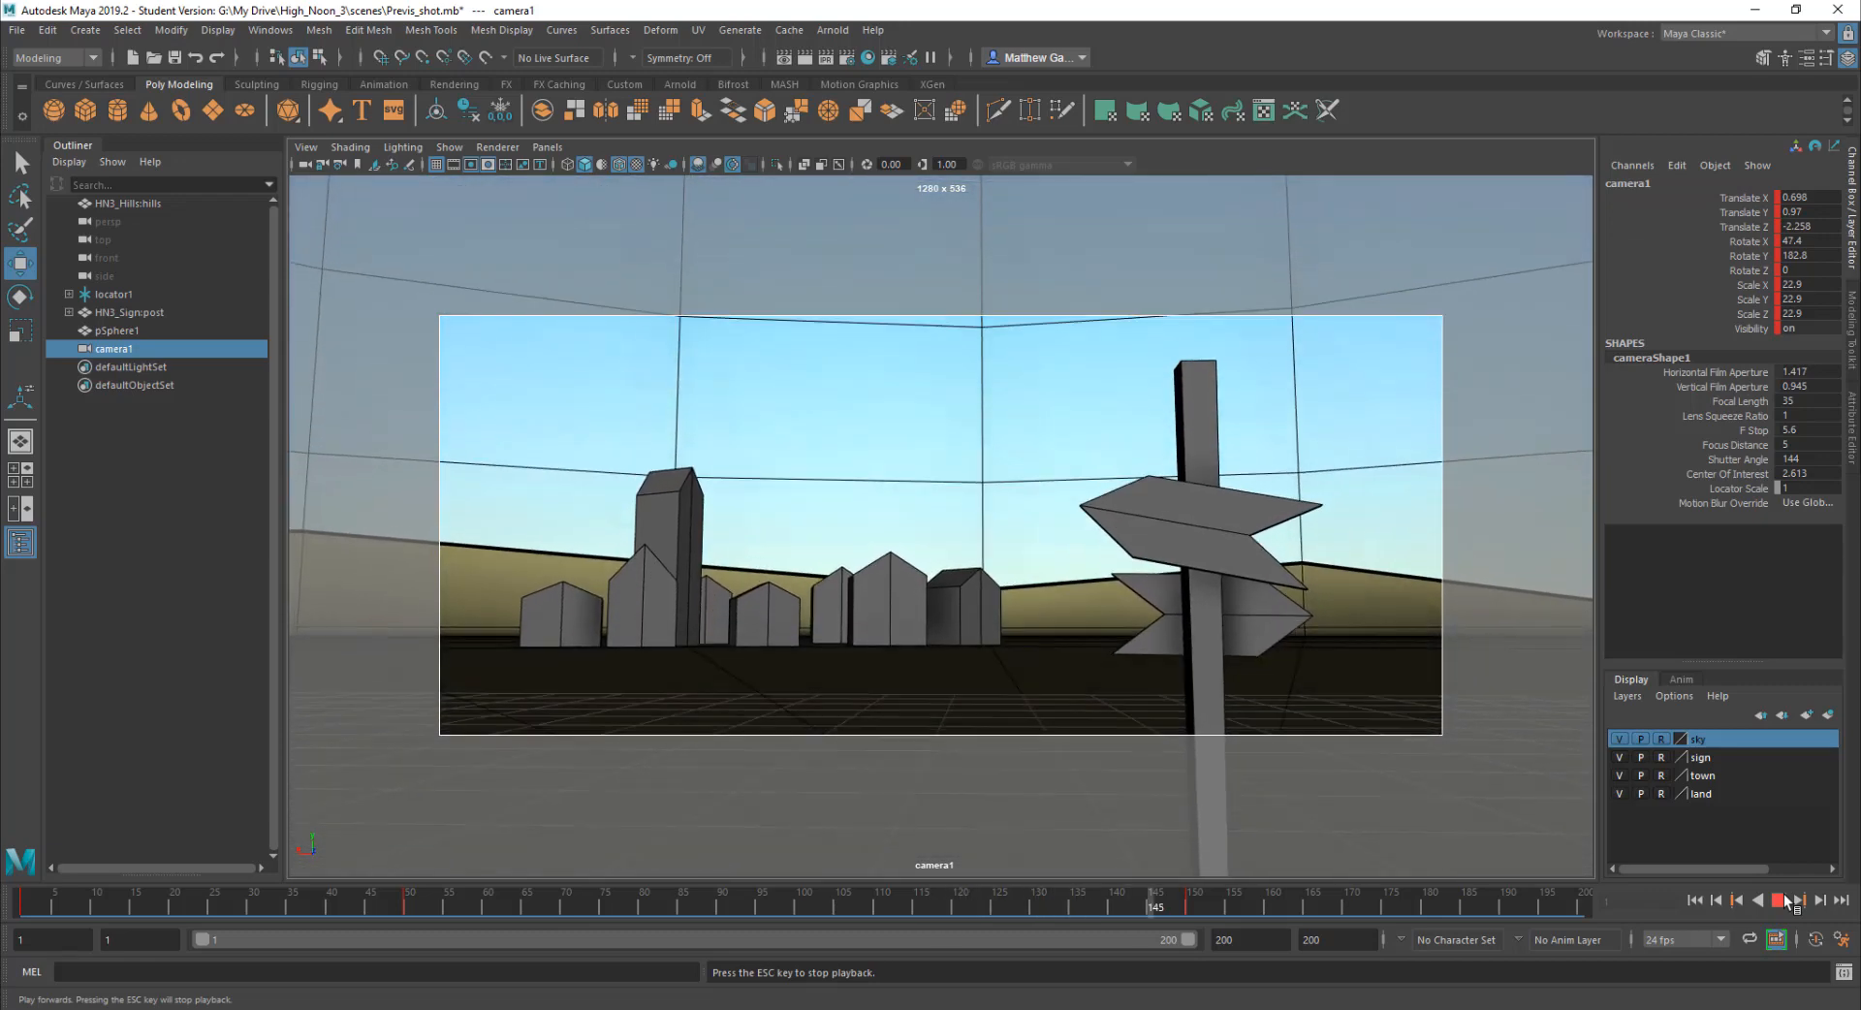
pyautogui.click(1785, 900)
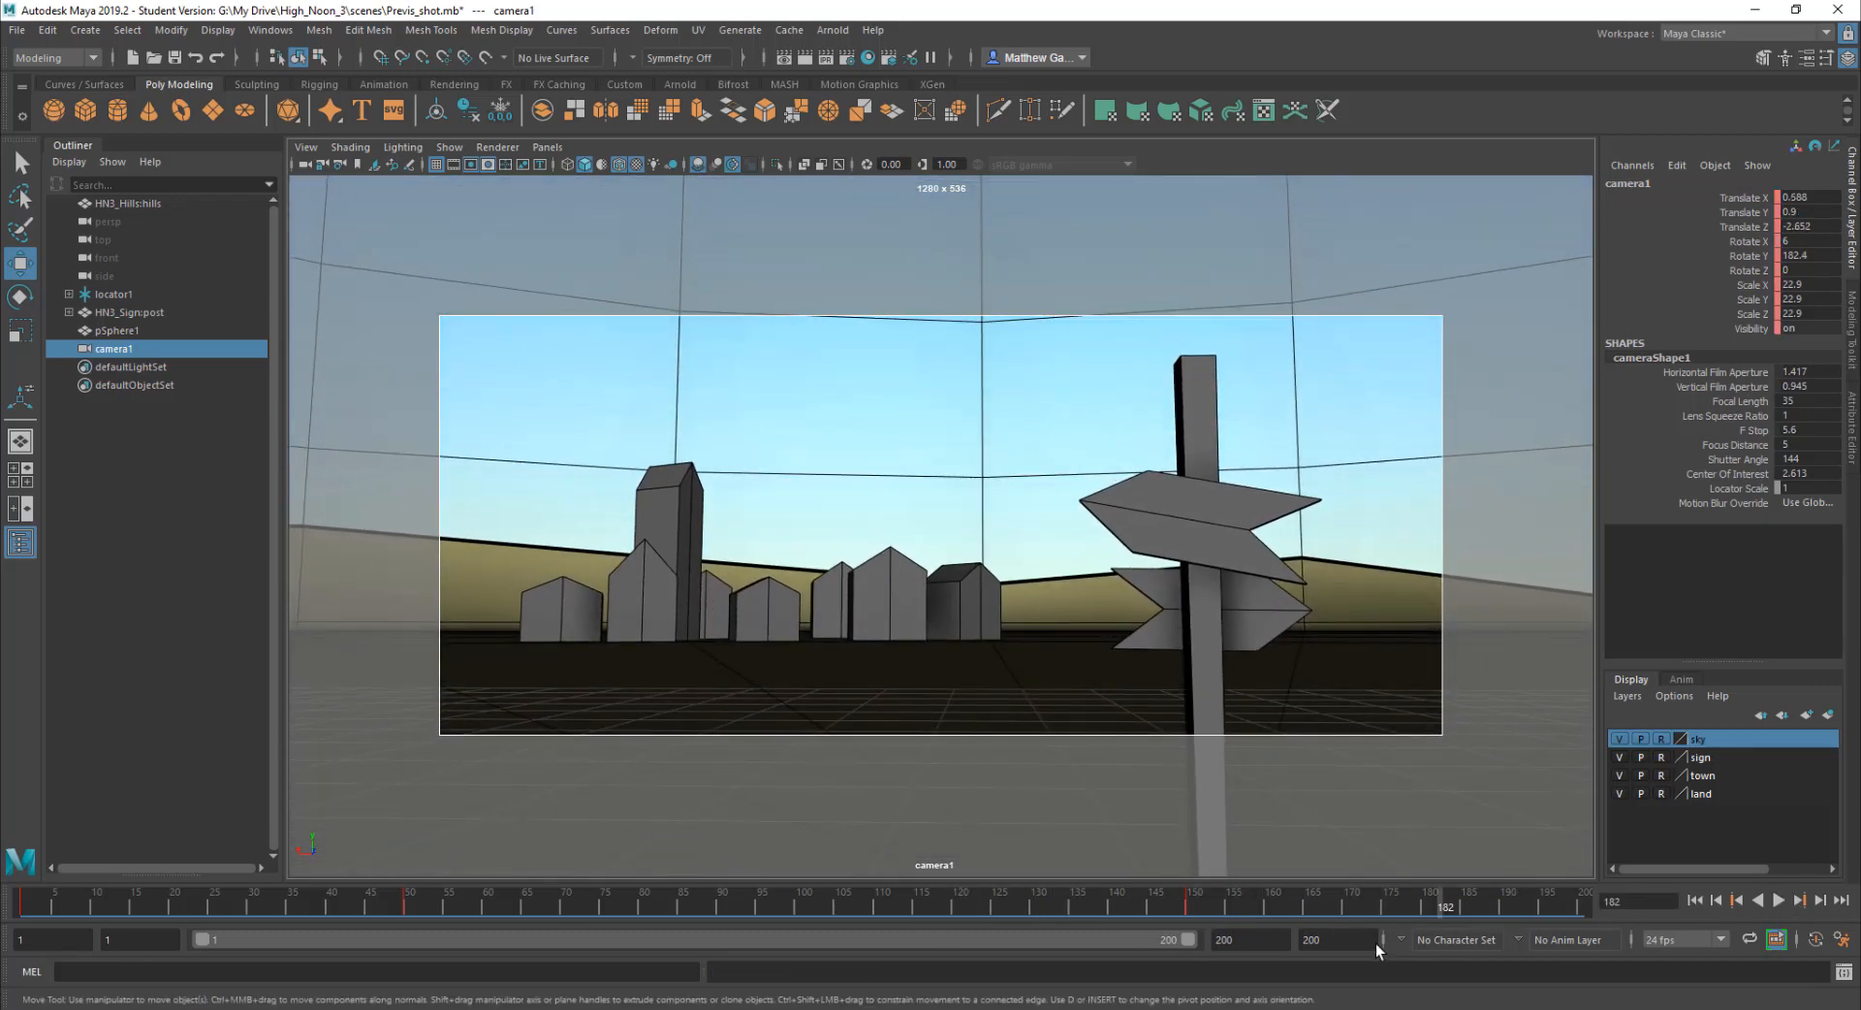
# Step: Set the end of the playback range to frame 400 and show the full range on the timeline
pyautogui.doubleClick(1251, 939)
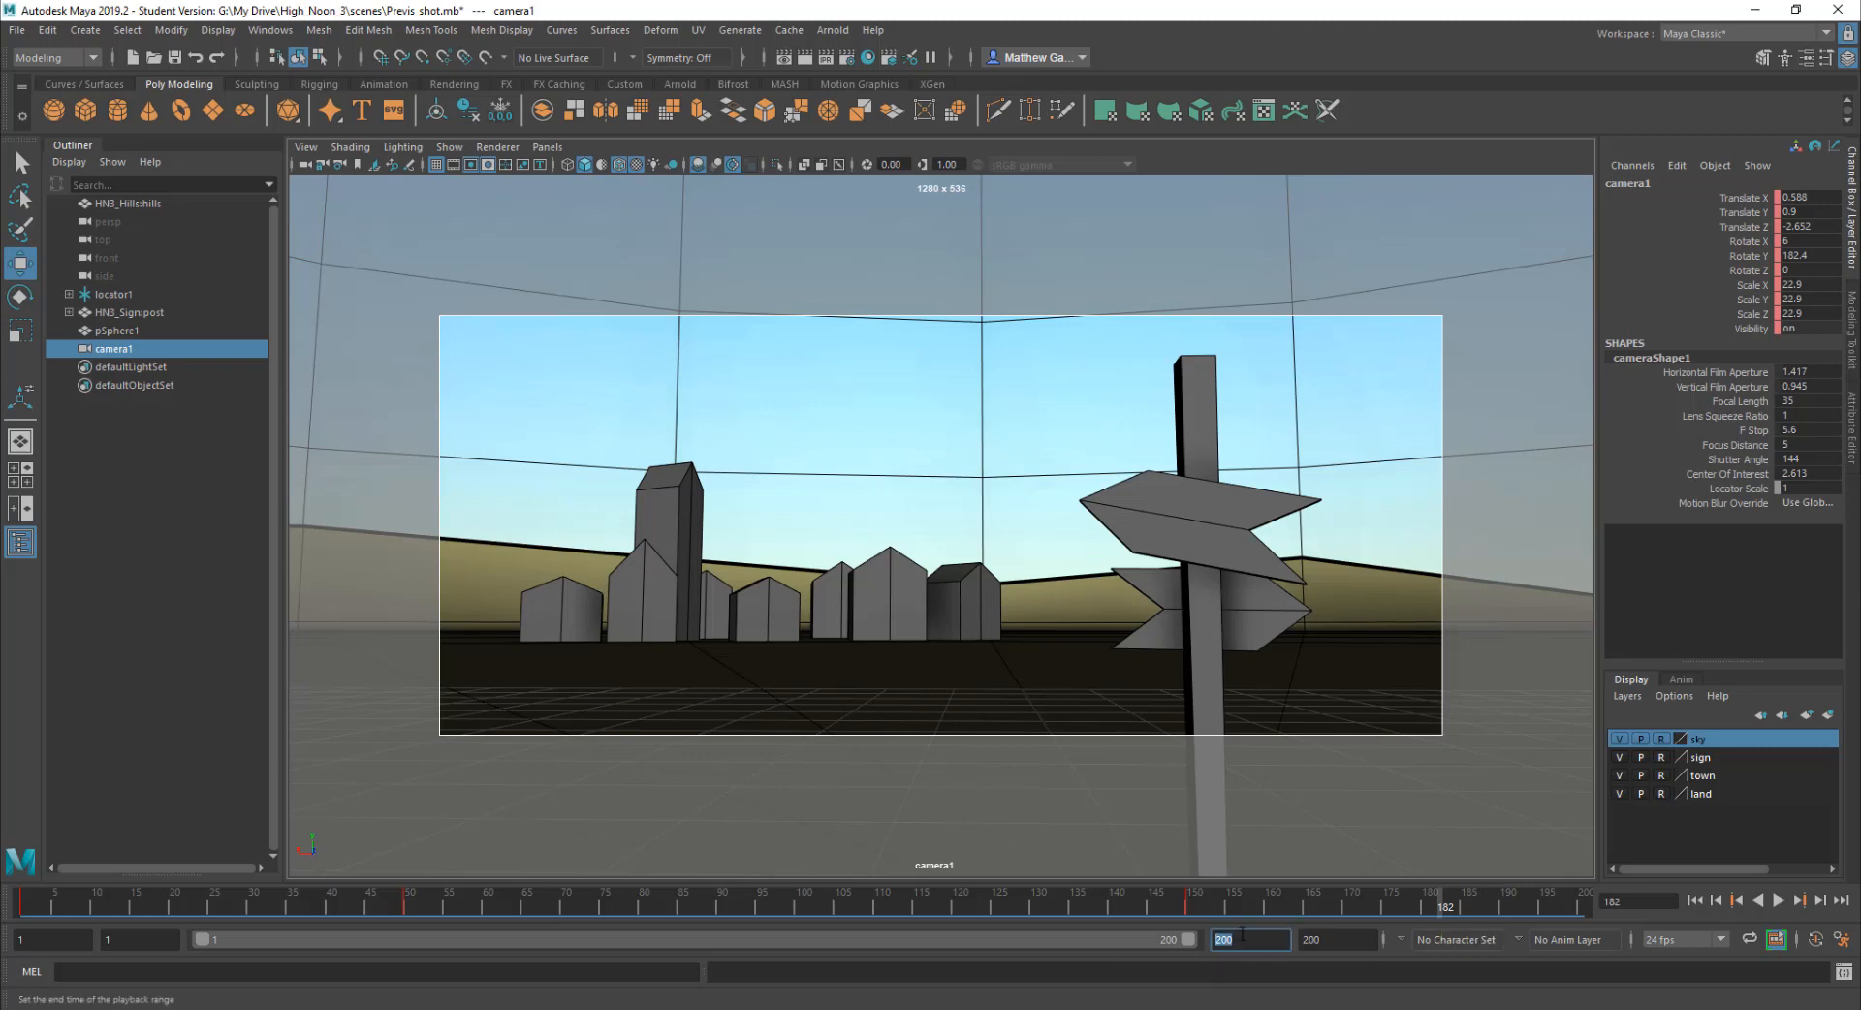
pyautogui.write('400')
pyautogui.press('Return')
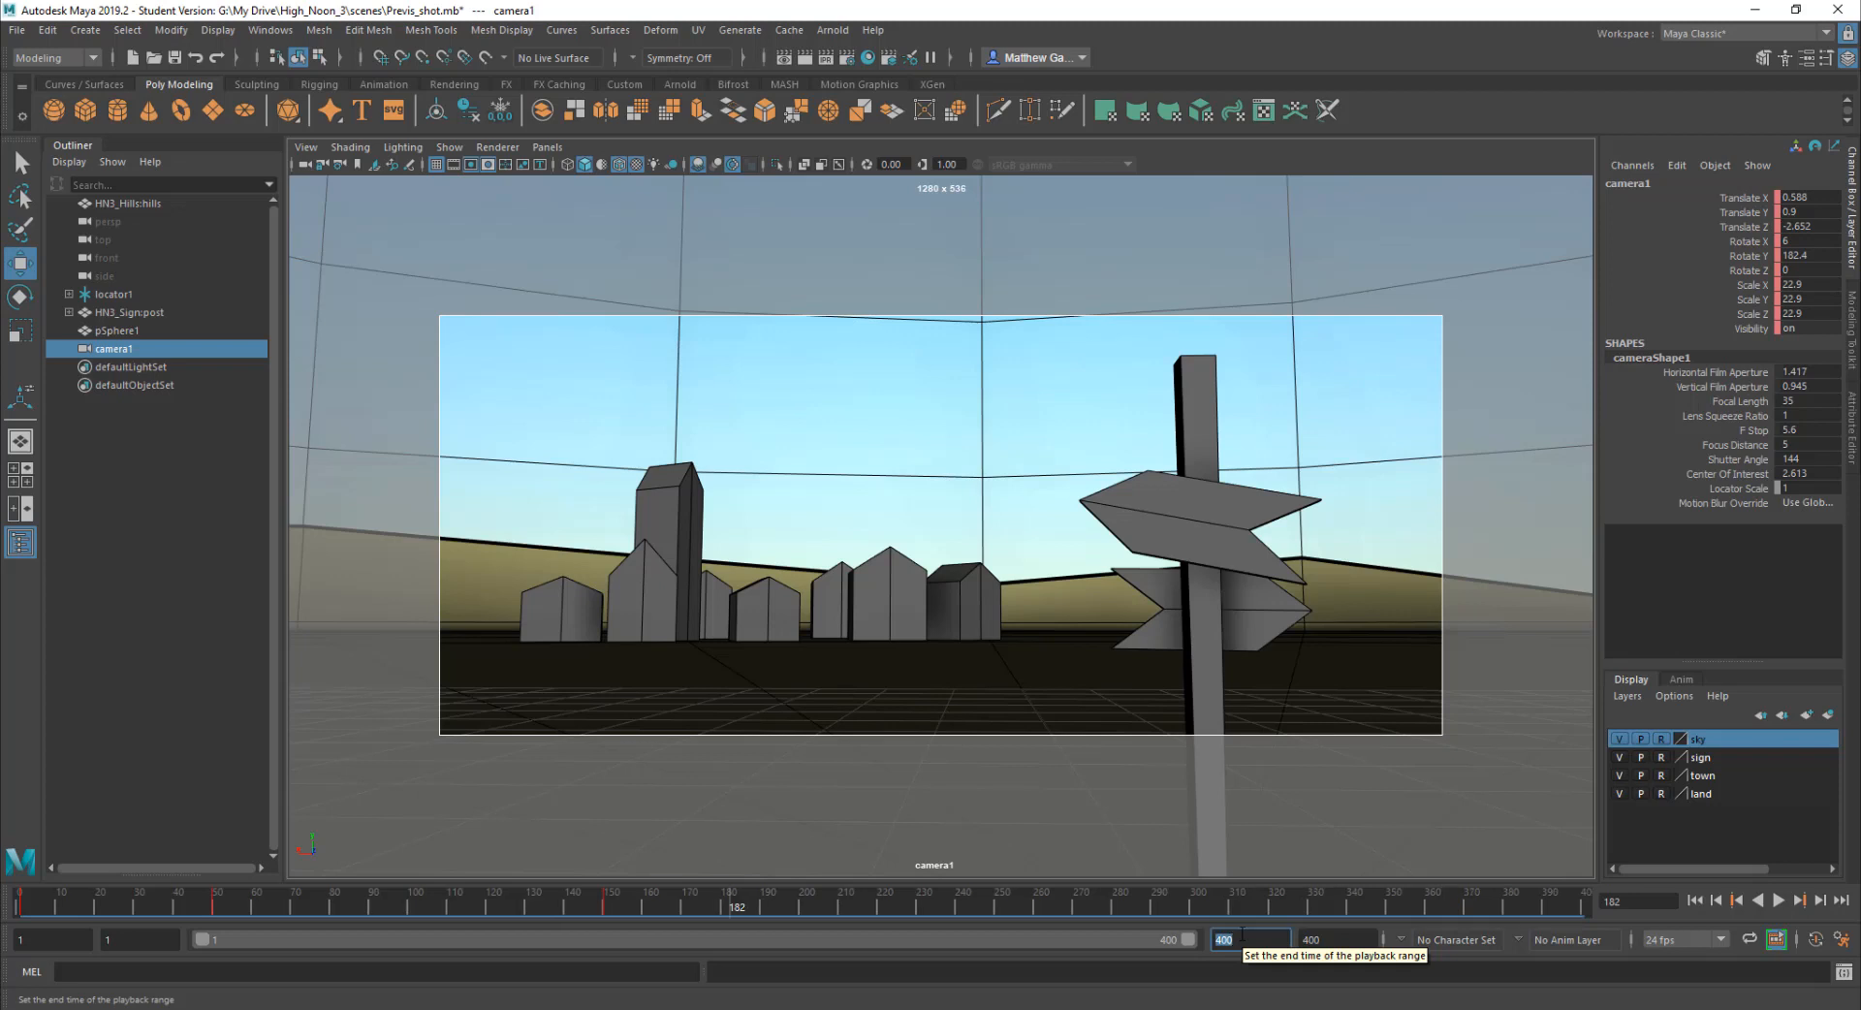
pyautogui.moveTo(1192, 939); pyautogui.dragTo(972, 940)
pyautogui.moveTo(199, 940)
pyautogui.mouseDown()
pyautogui.moveTo(328, 940)
pyautogui.moveTo(201, 940)
pyautogui.mouseUp()
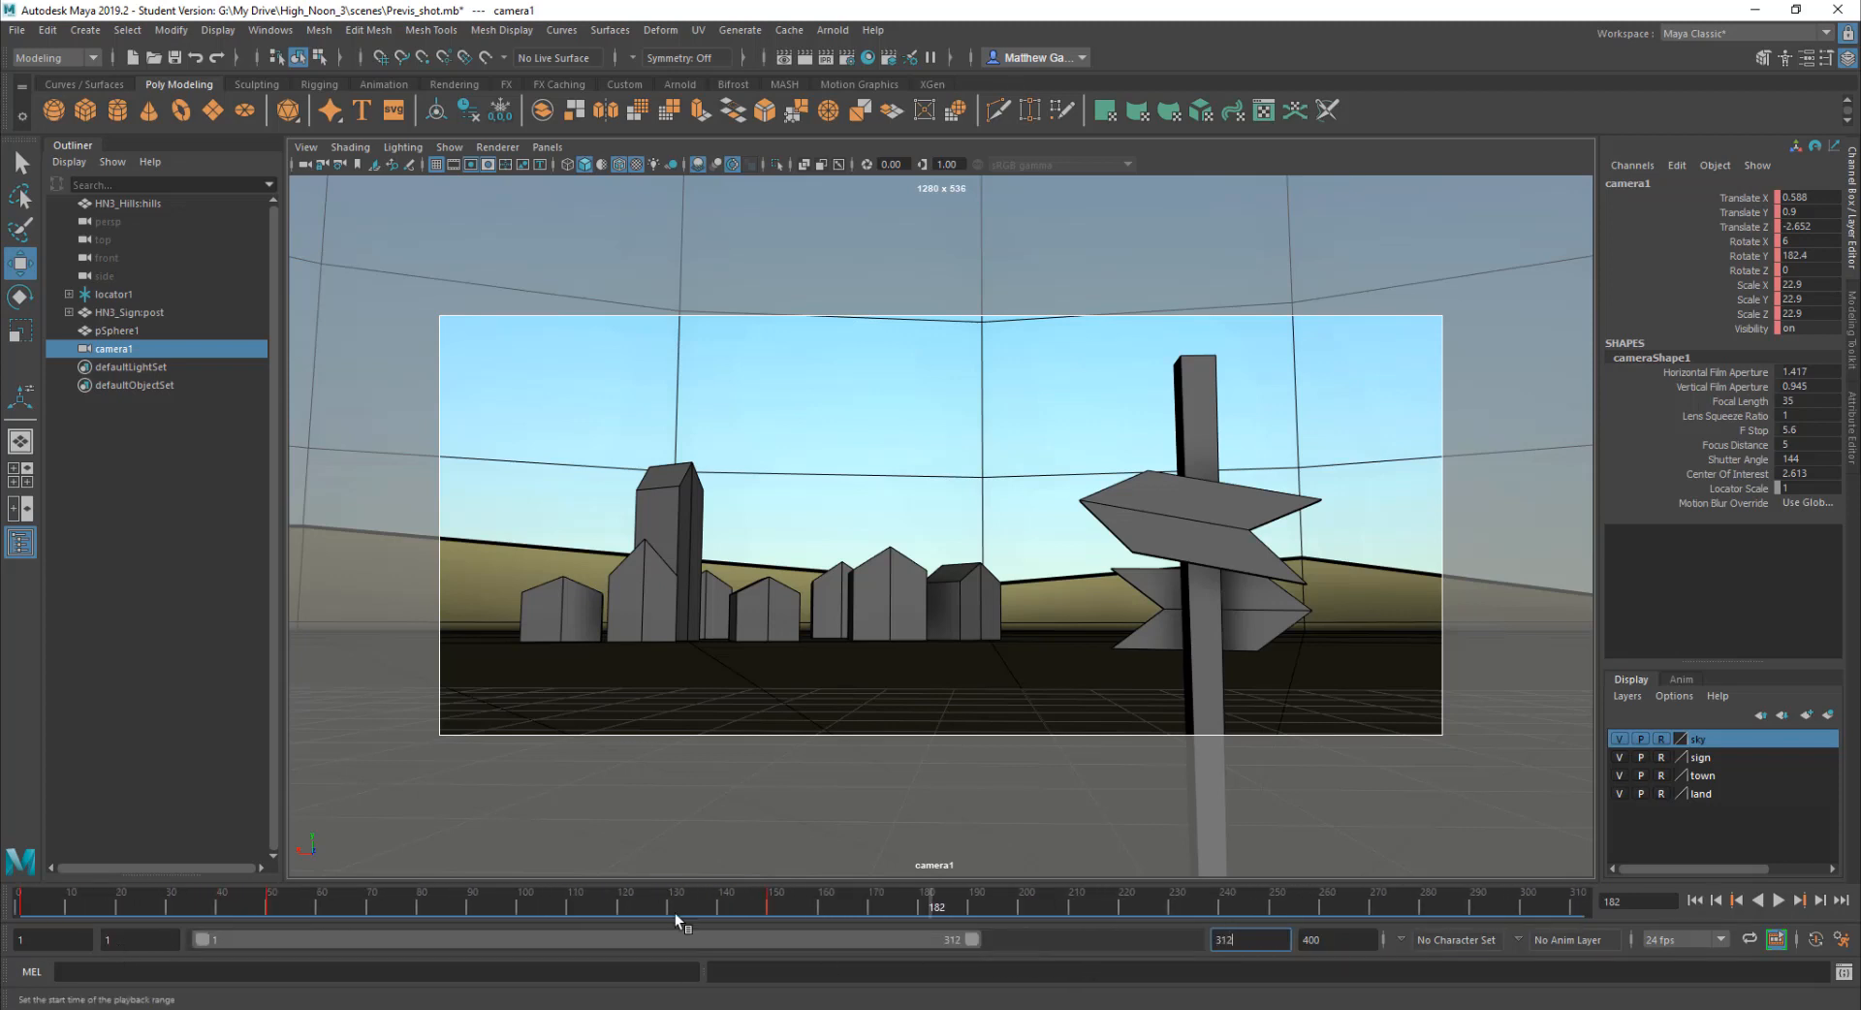
pyautogui.moveTo(971, 942); pyautogui.dragTo(1187, 943)
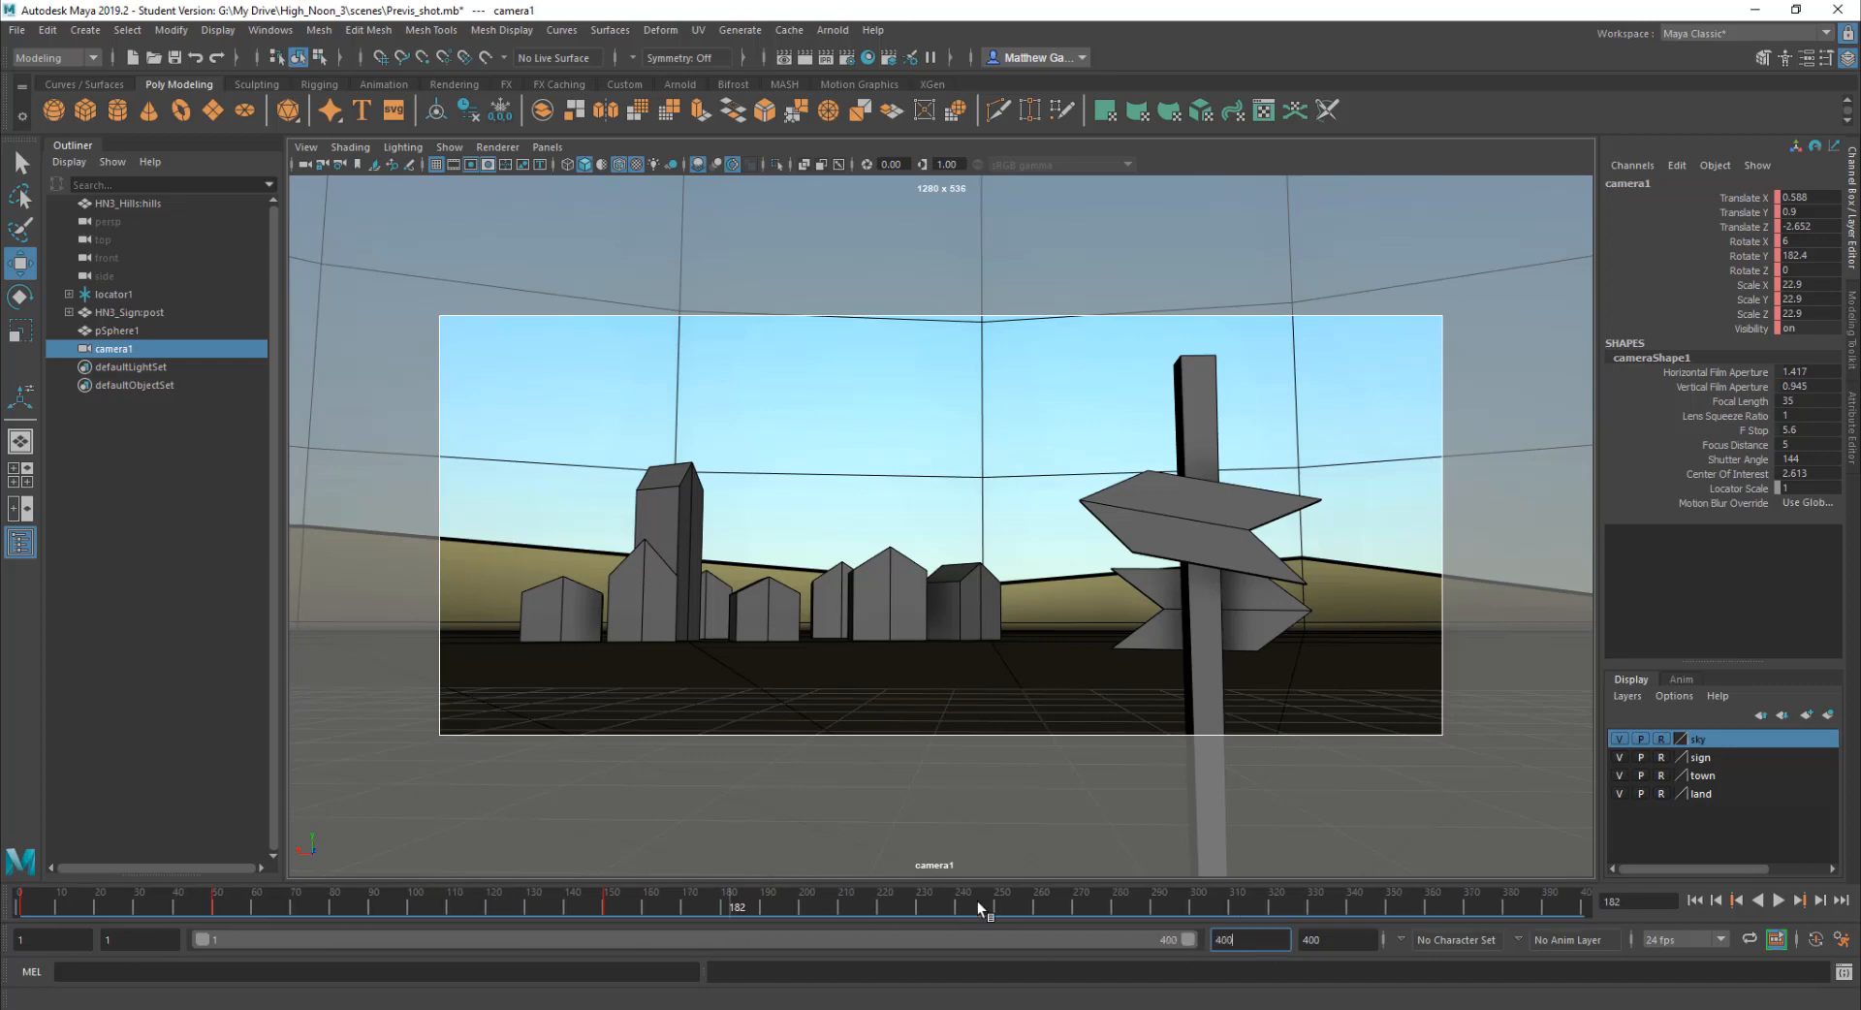
# Step: Play the shot from frame 1 through the camera's hold on the signpost and town
pyautogui.moveTo(672, 910); pyautogui.dragTo(13, 907)
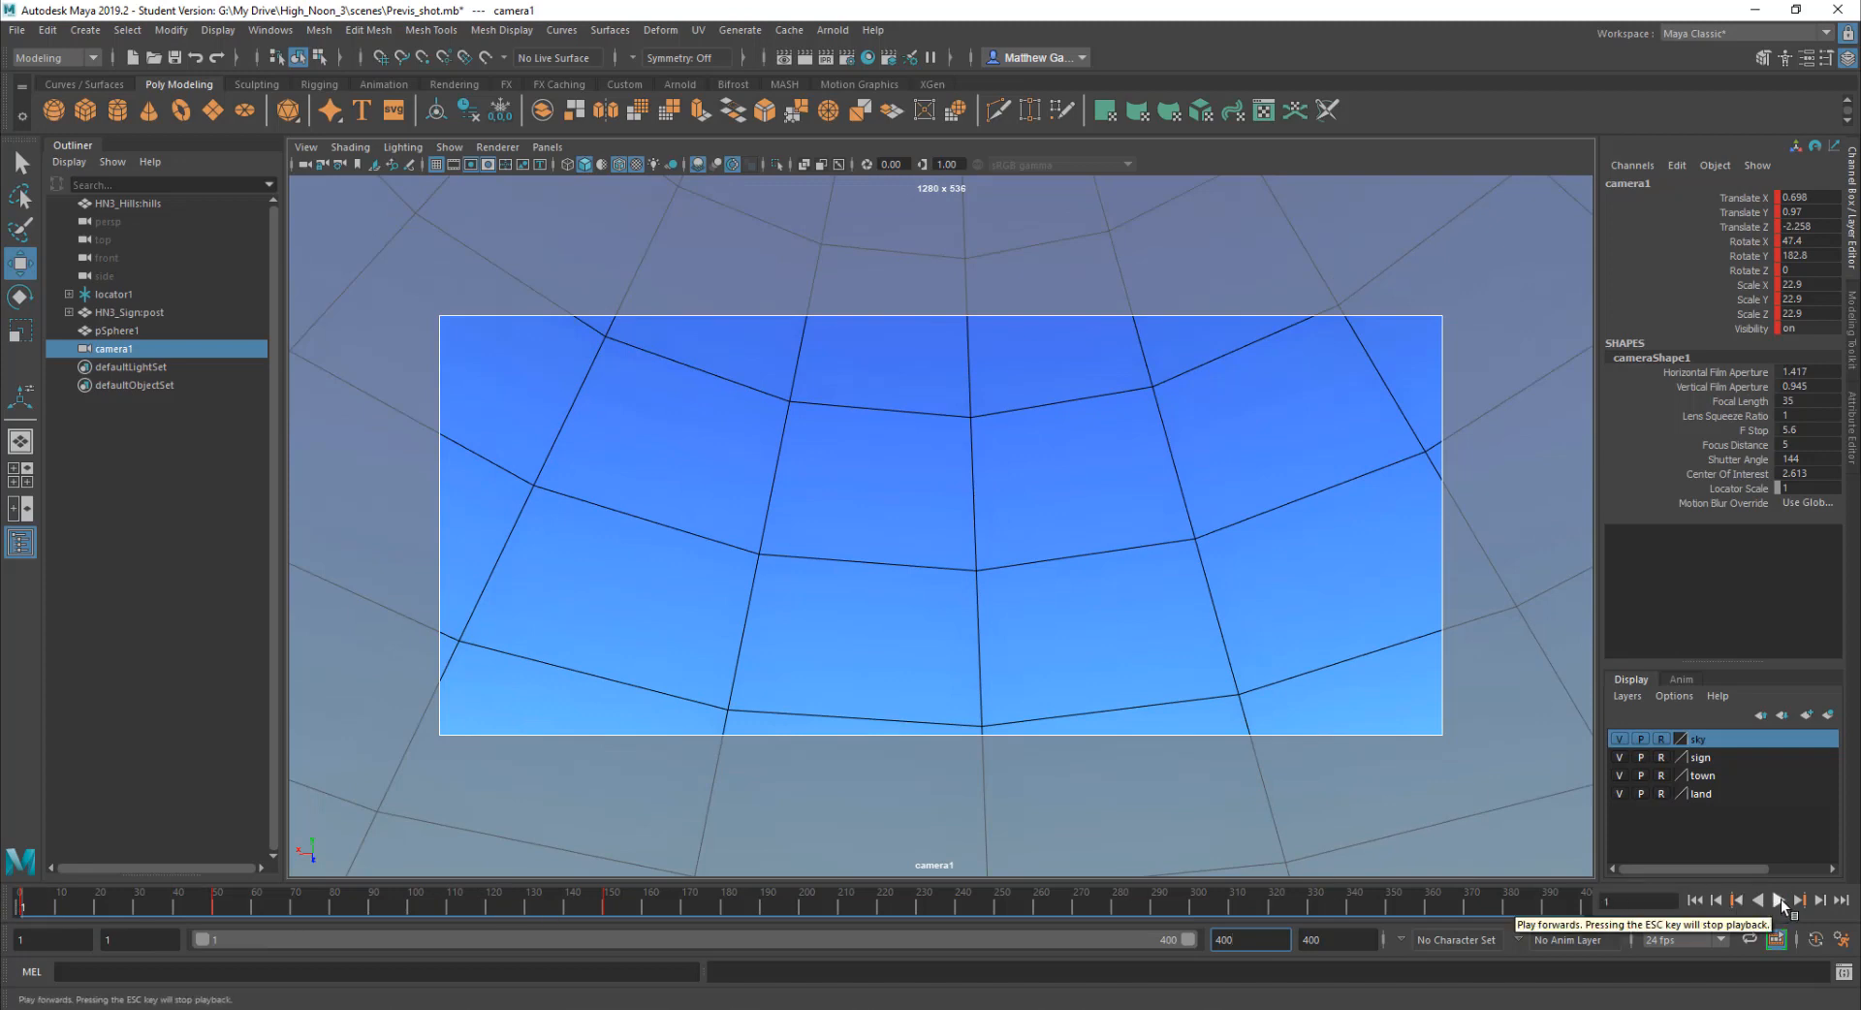
pyautogui.click(1781, 899)
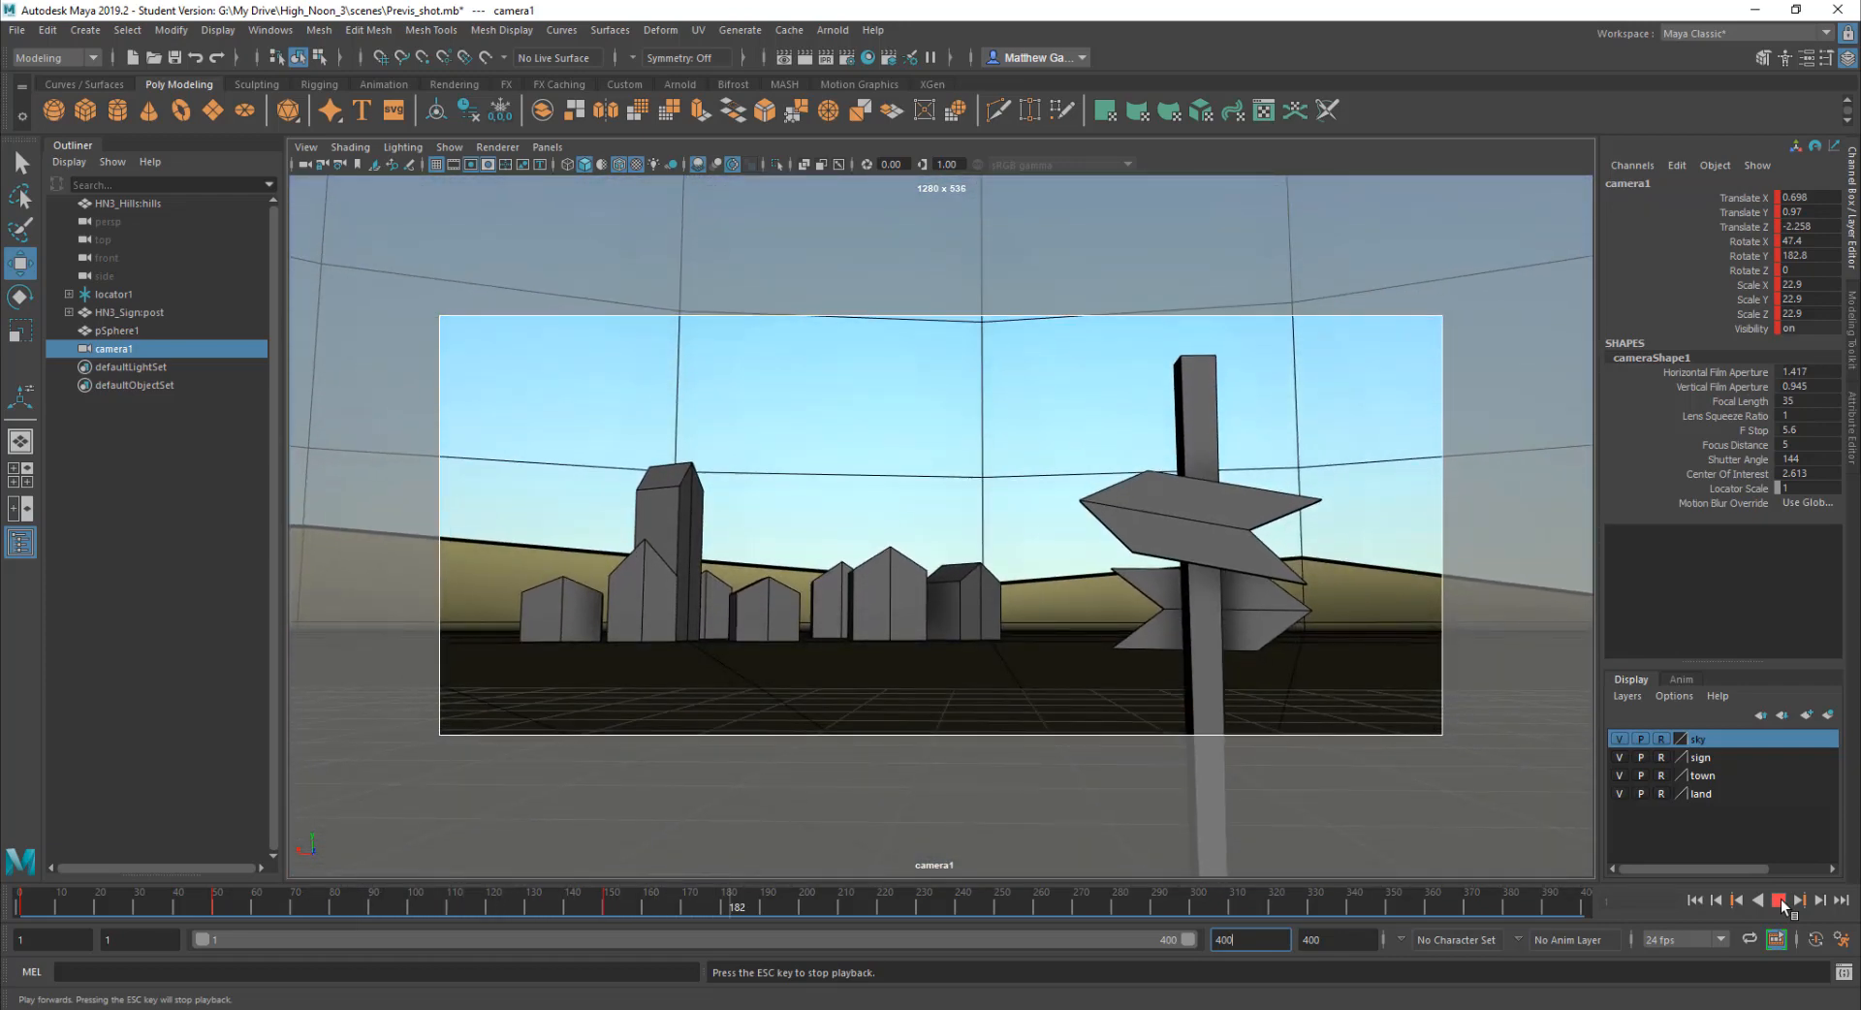
pyautogui.click(1780, 900)
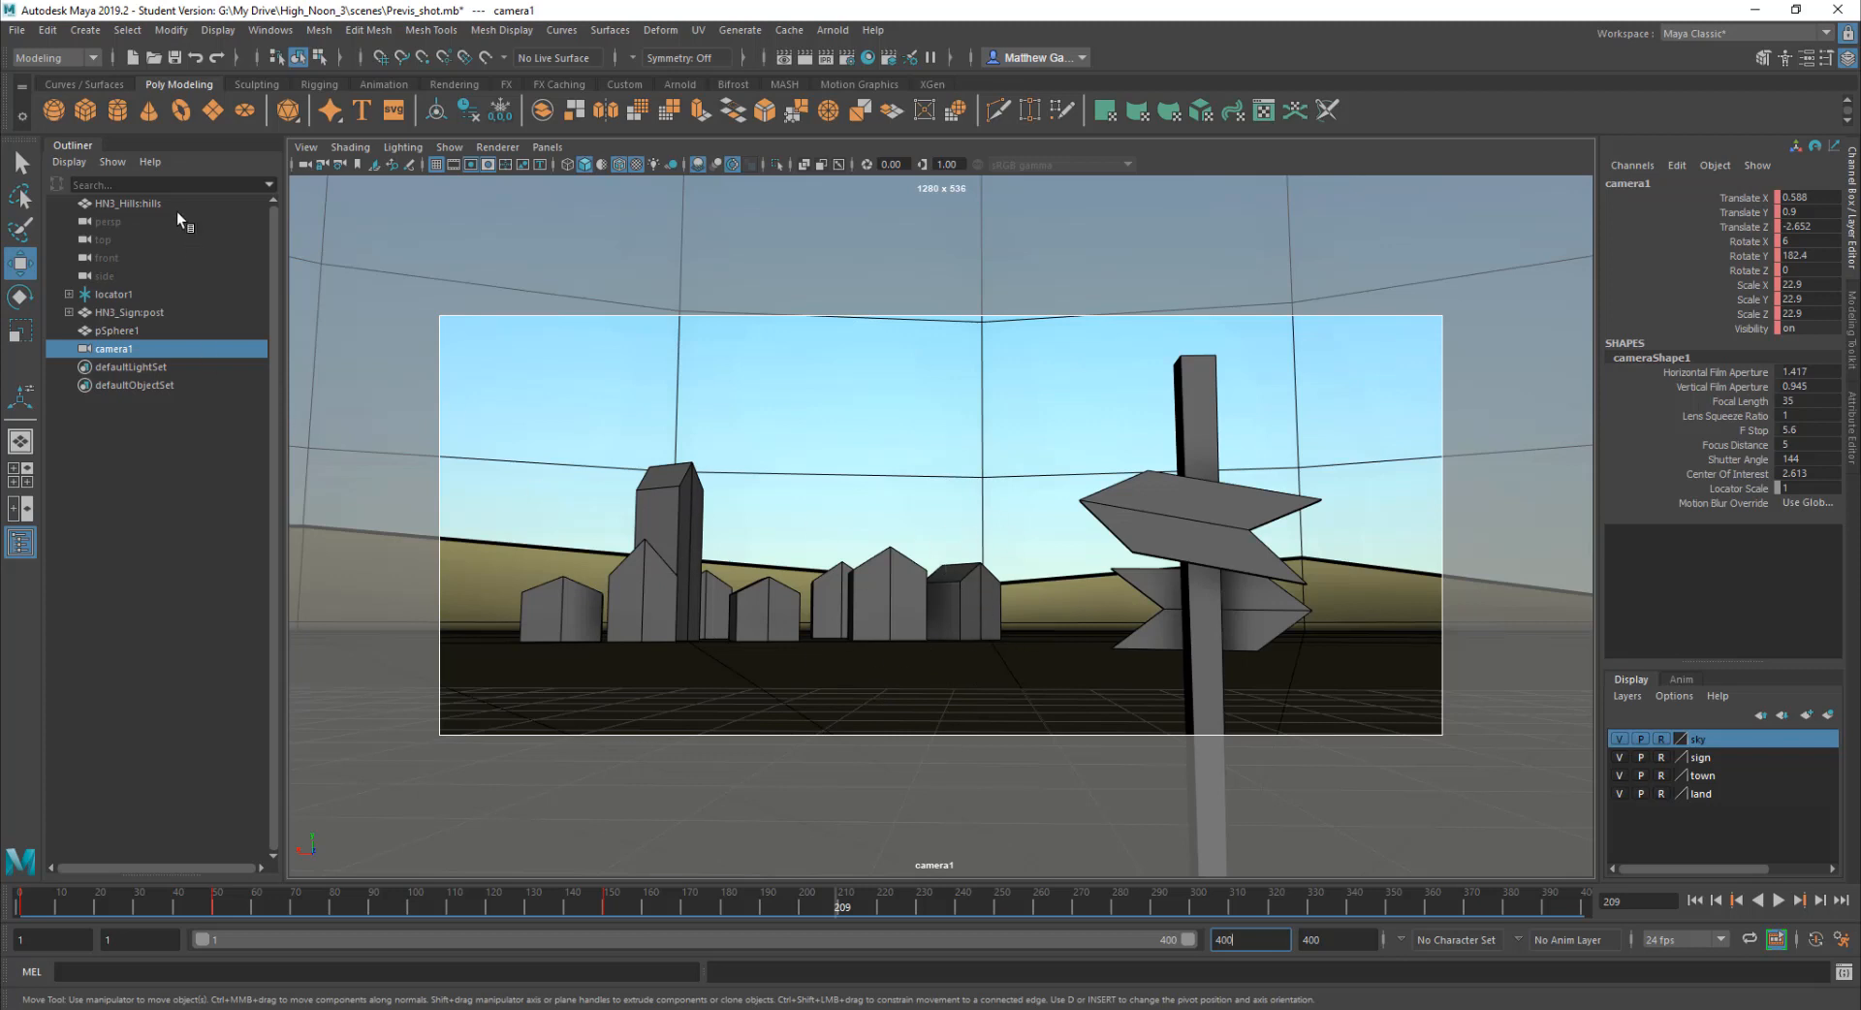
# Step: Import the Stan character from HN3_Stan.mb into the scene, accepting the student version notice
pyautogui.click(18, 30)
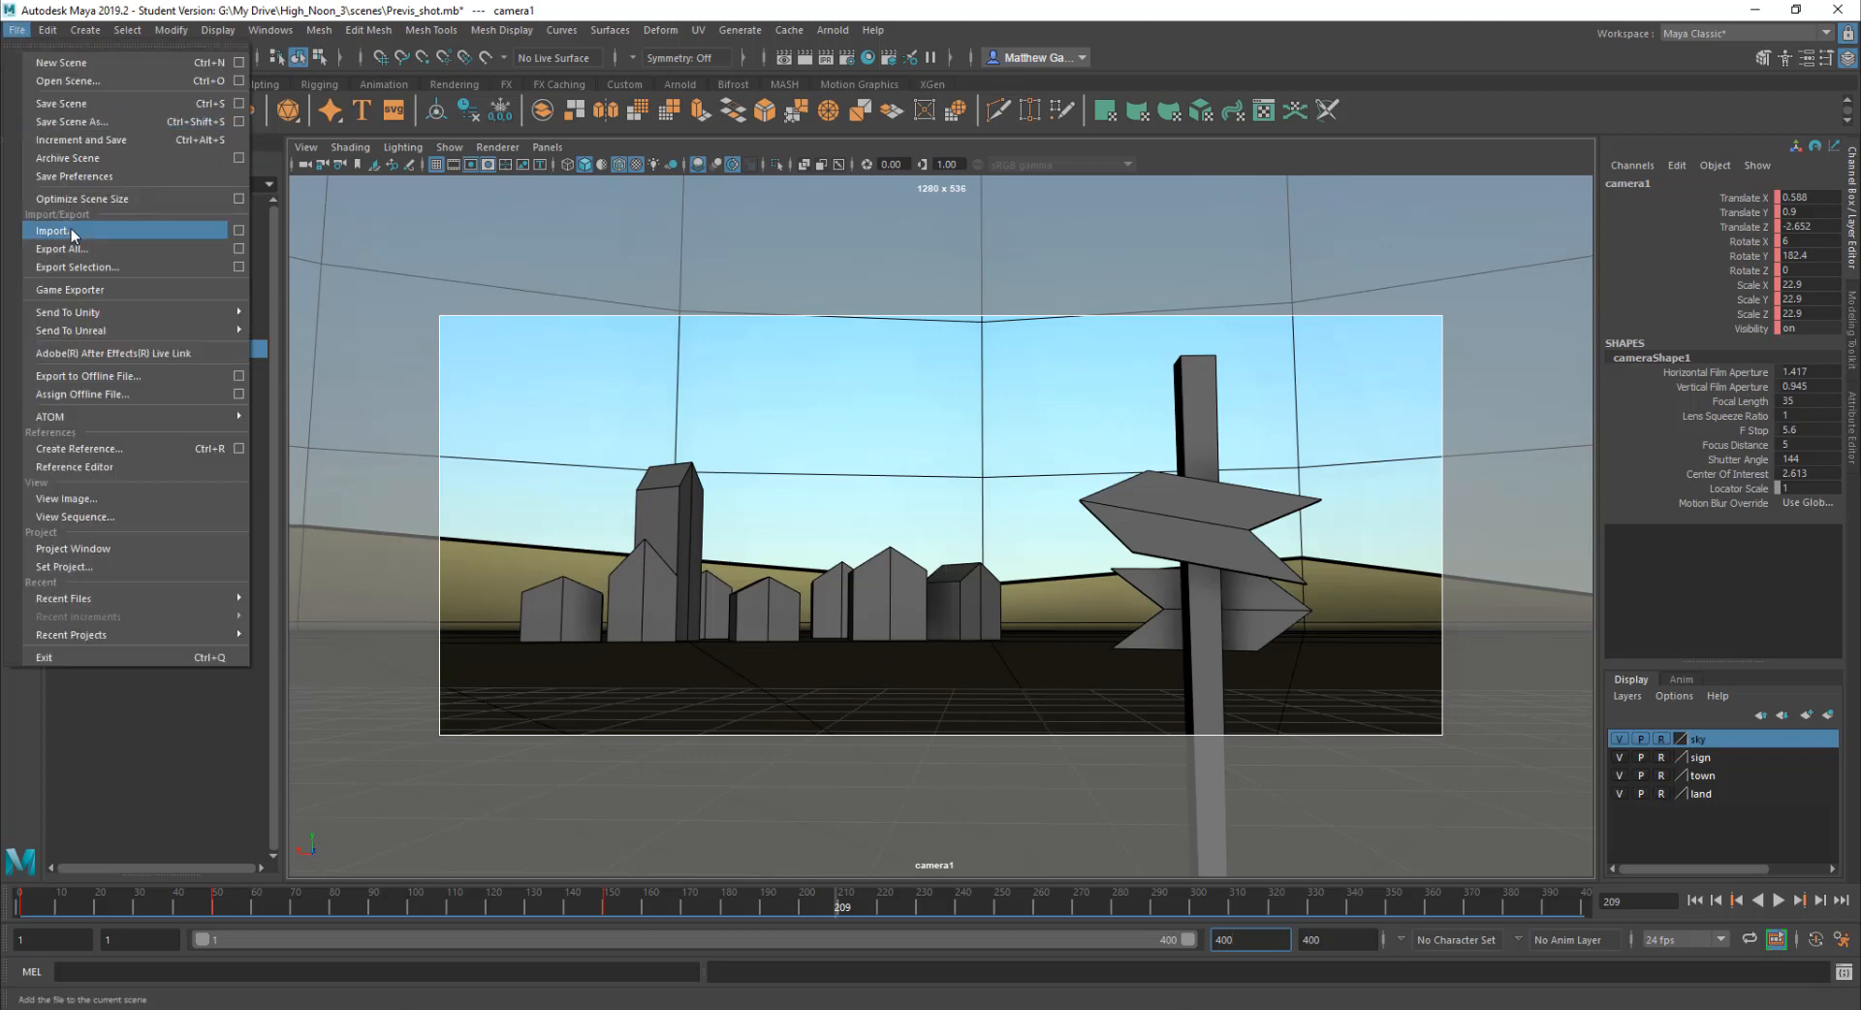
pyautogui.click(72, 229)
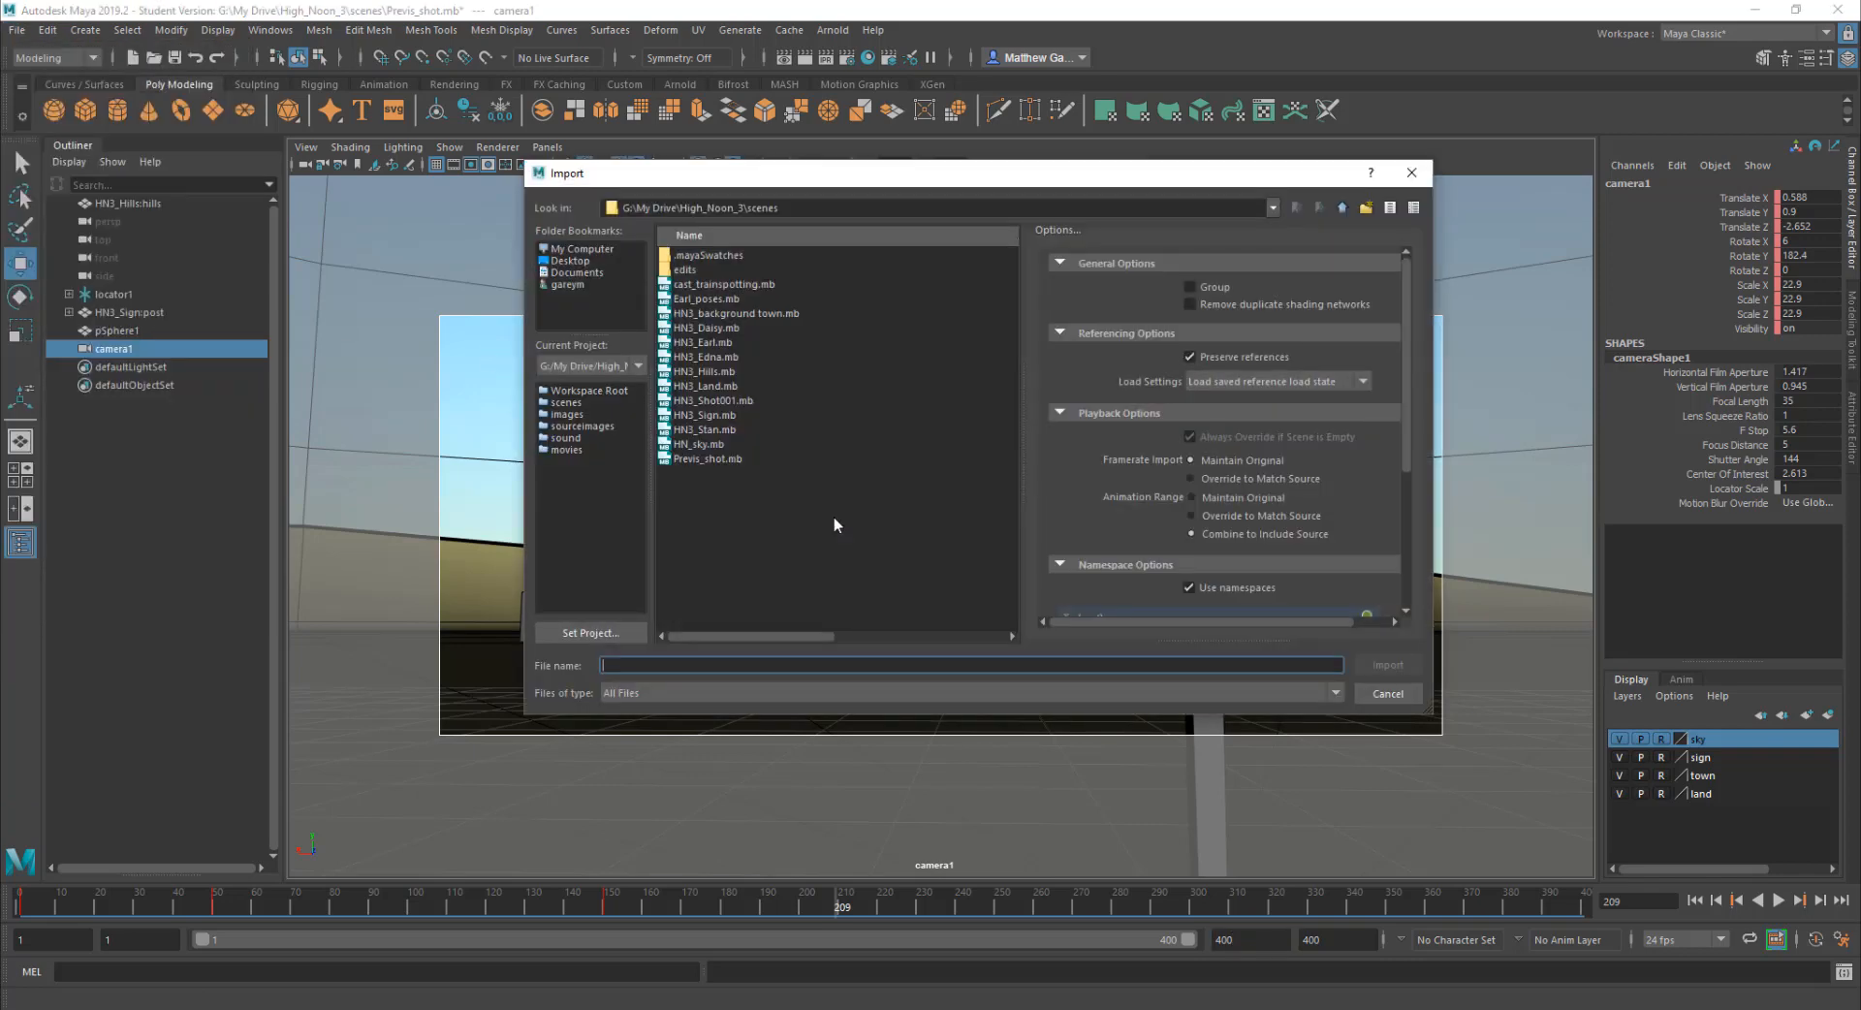
pyautogui.doubleClick(718, 429)
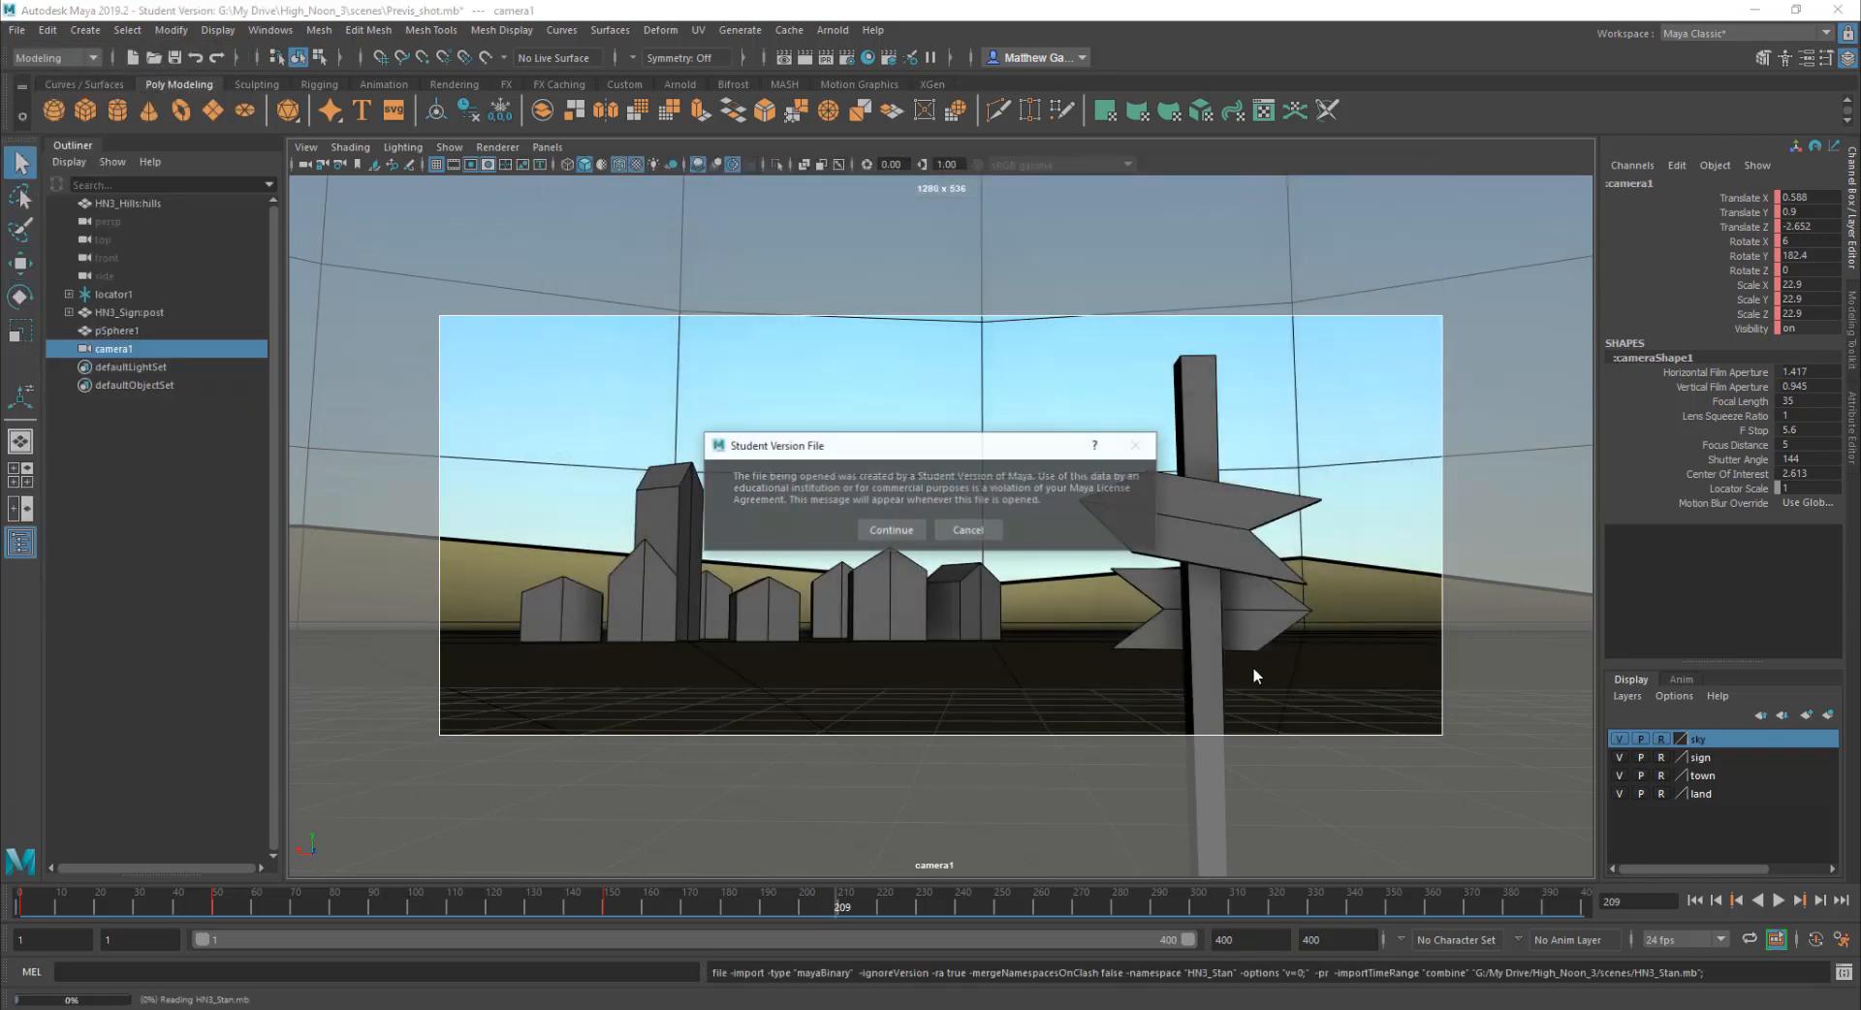
pyautogui.click(899, 529)
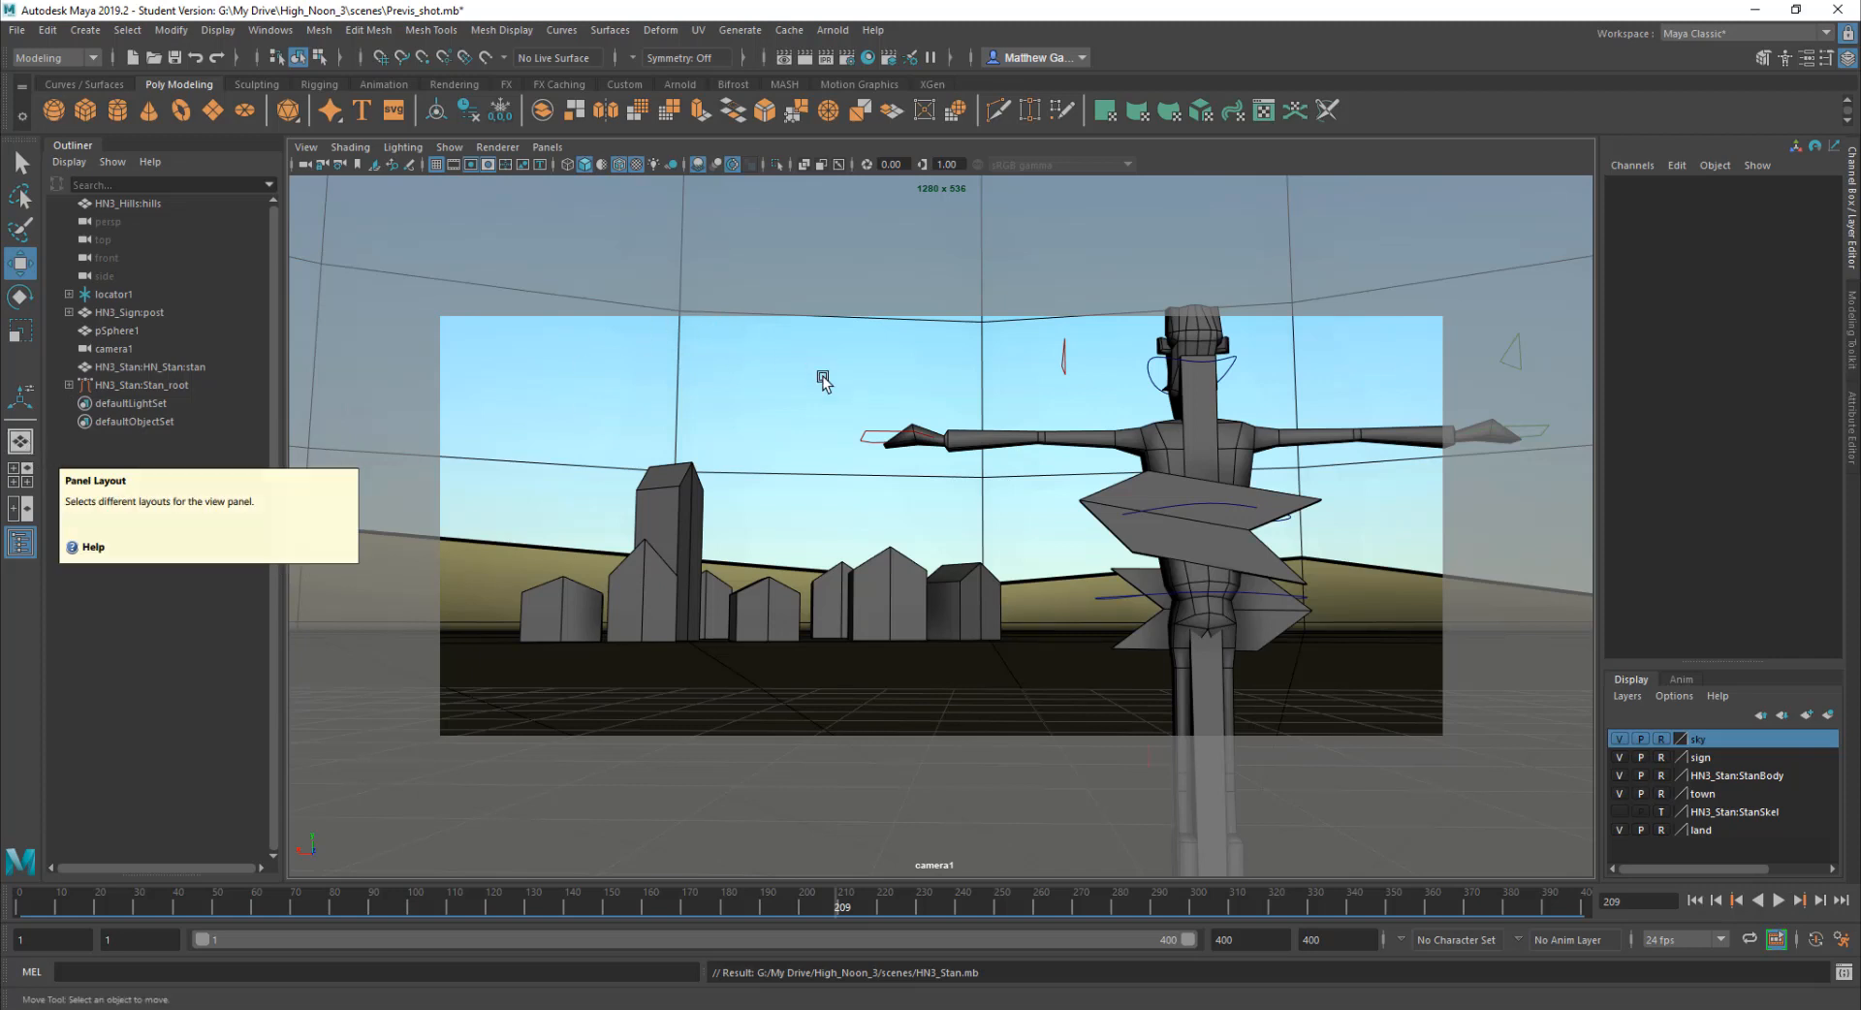
# Step: Set up a four-view layout showing camera1 in place of the top view, and maximize the perspective view
pyautogui.press('space')
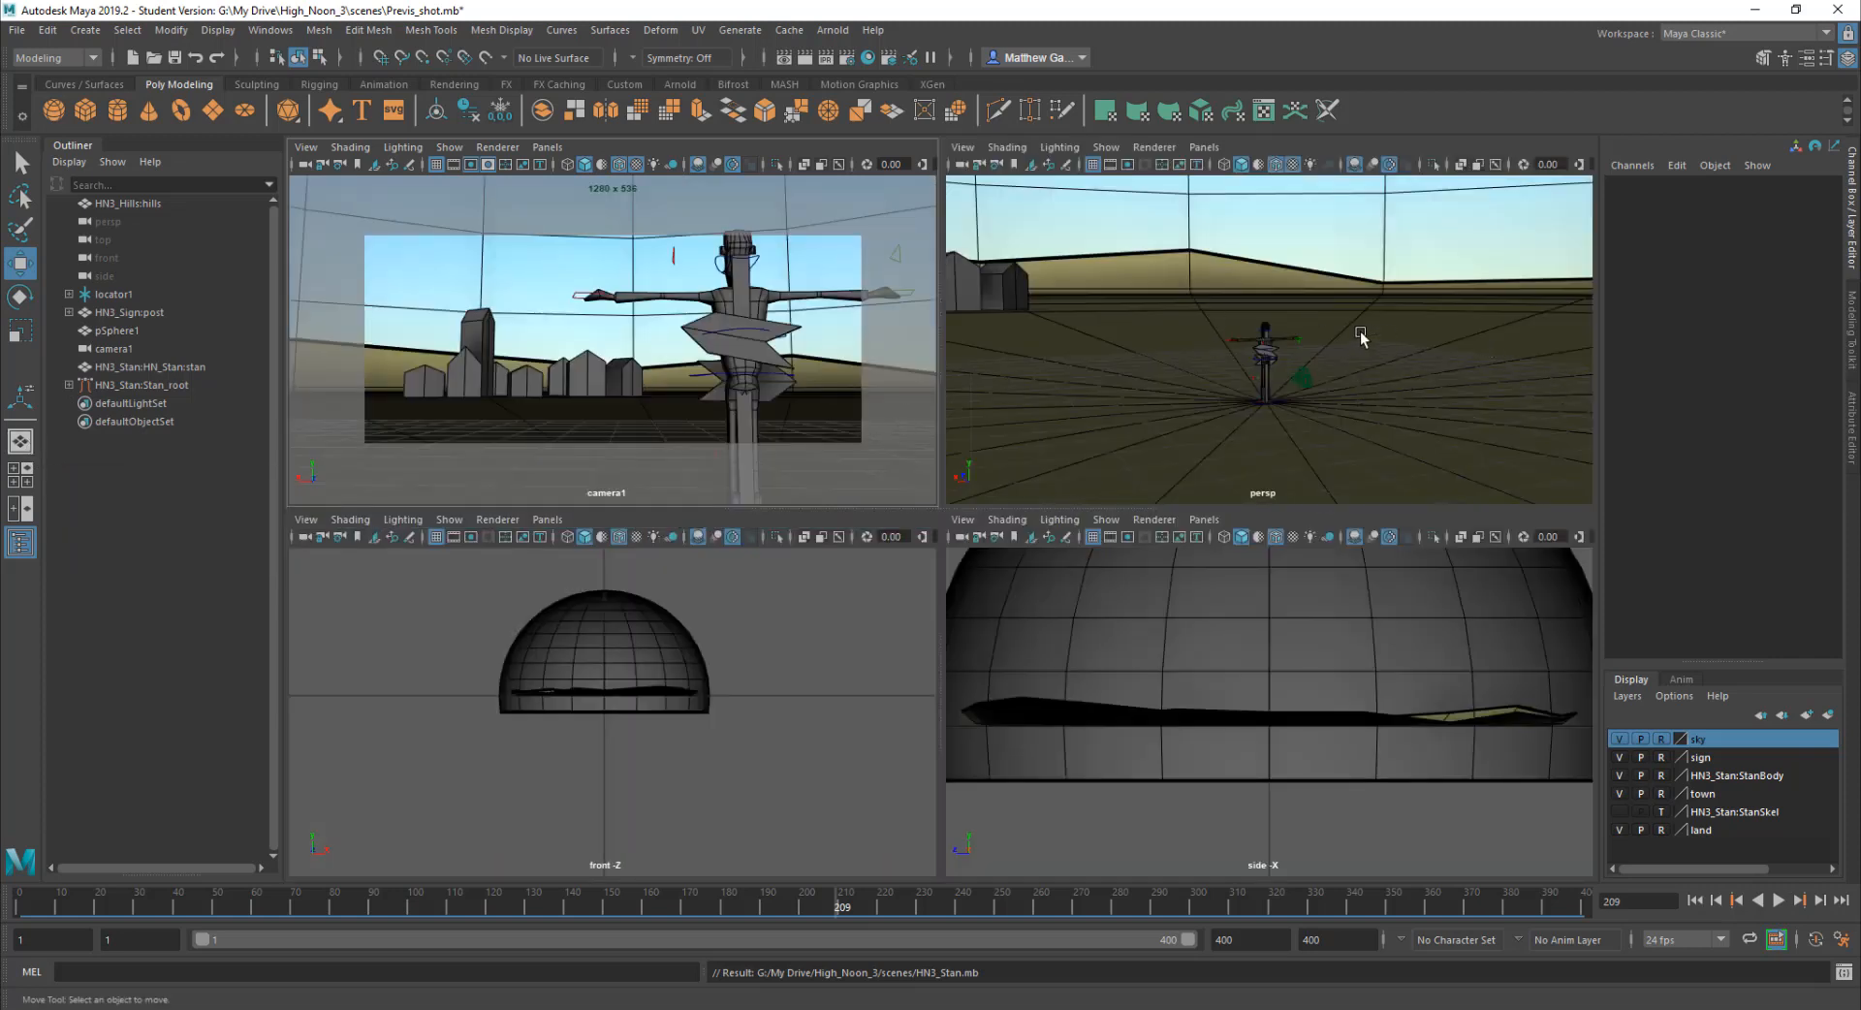
pyautogui.click(15, 482)
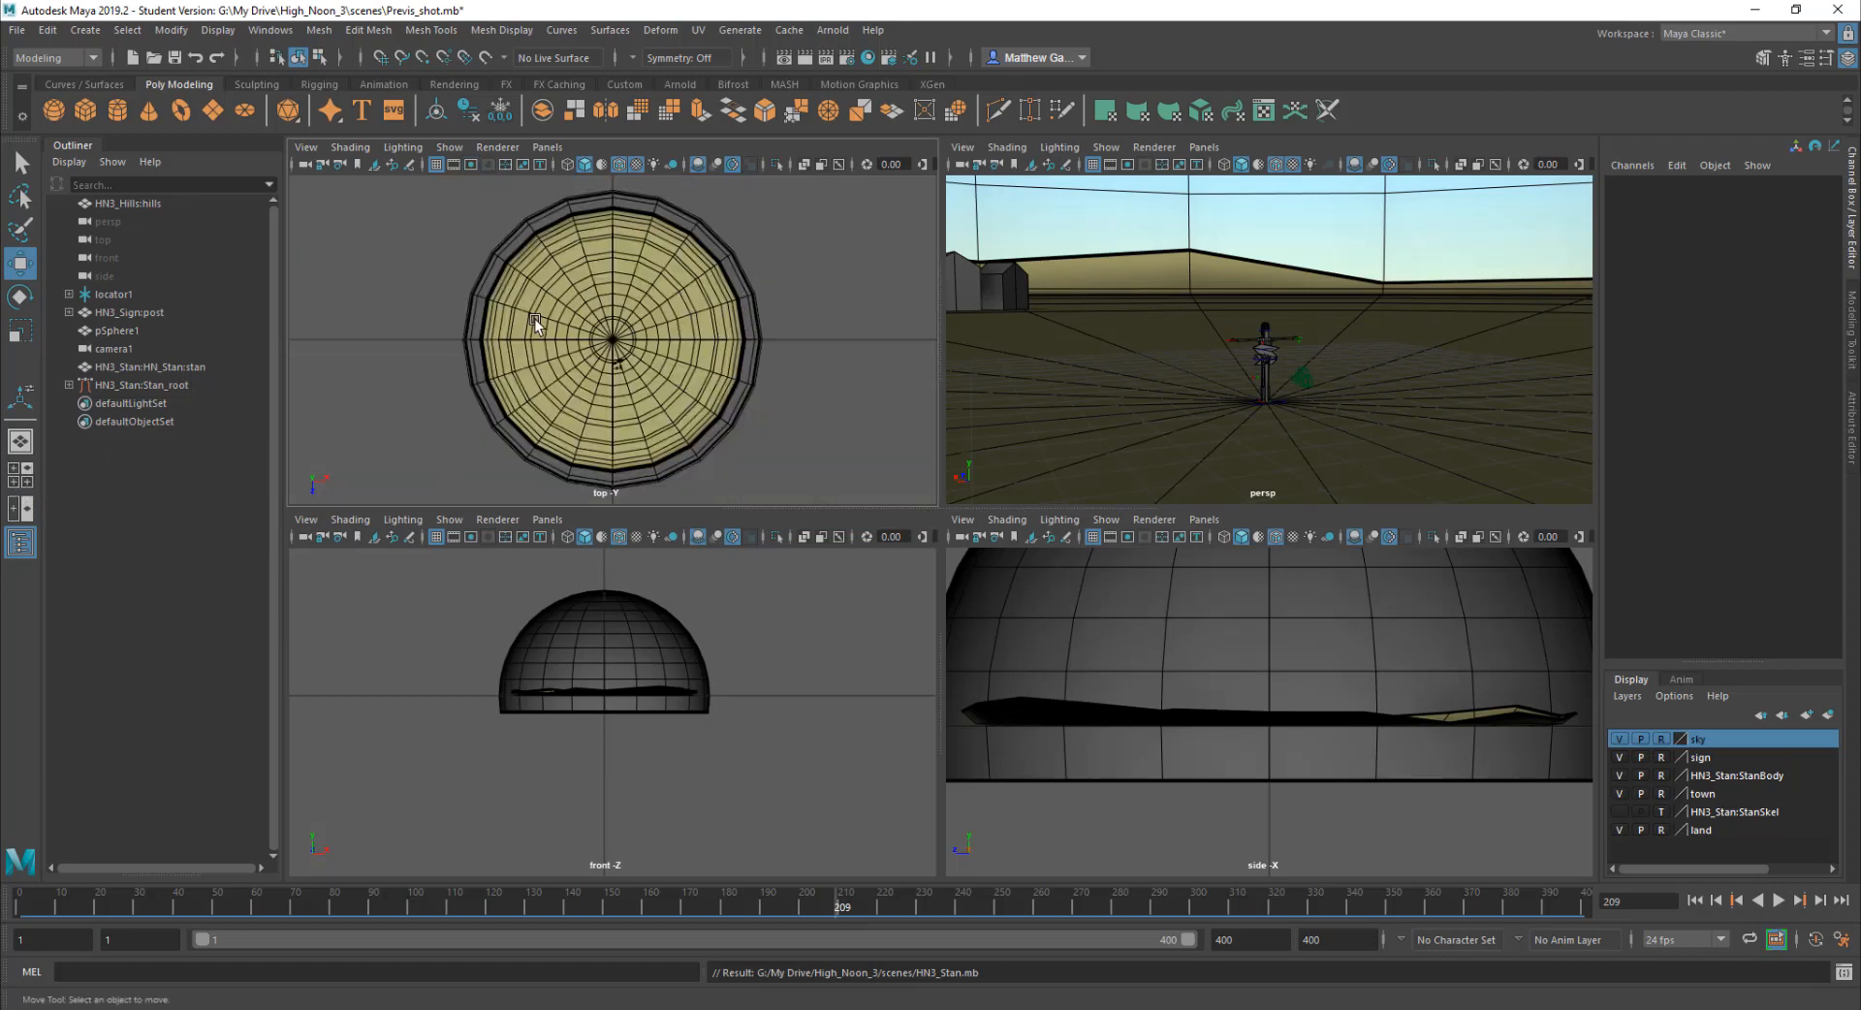
pyautogui.click(548, 148)
pyautogui.moveTo(617, 166)
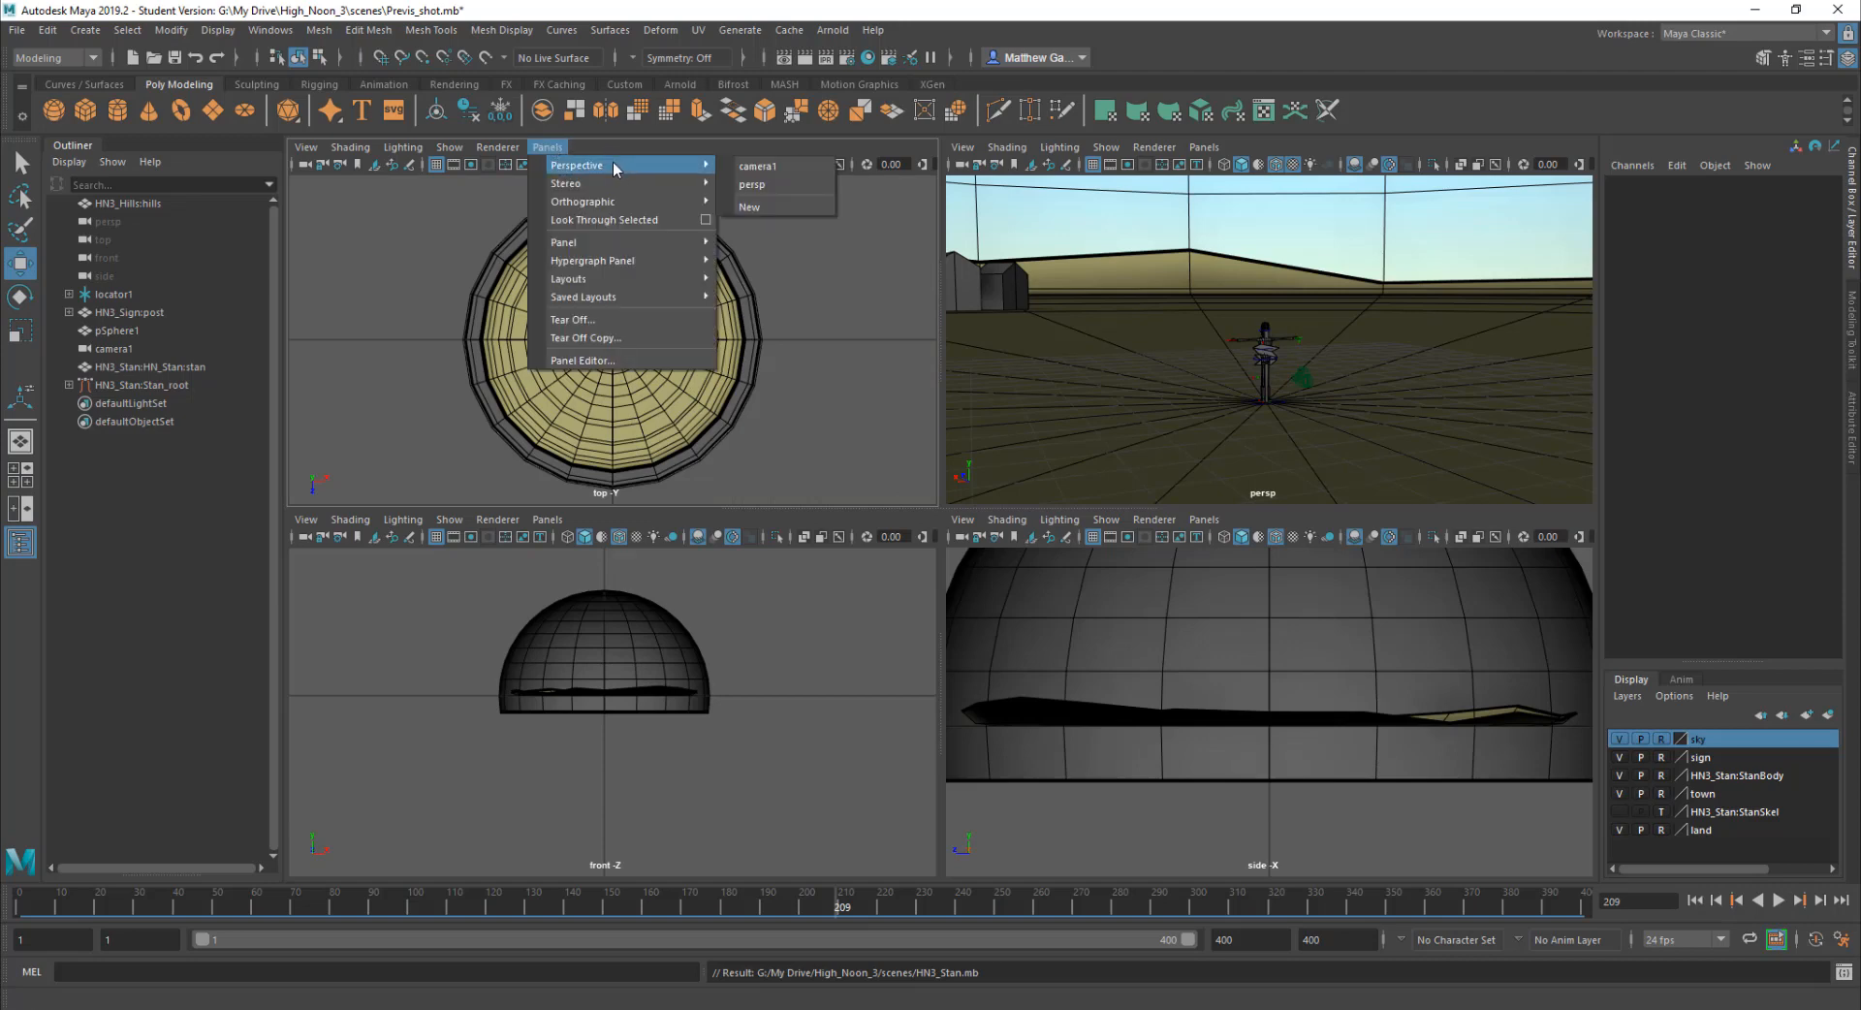
pyautogui.click(799, 174)
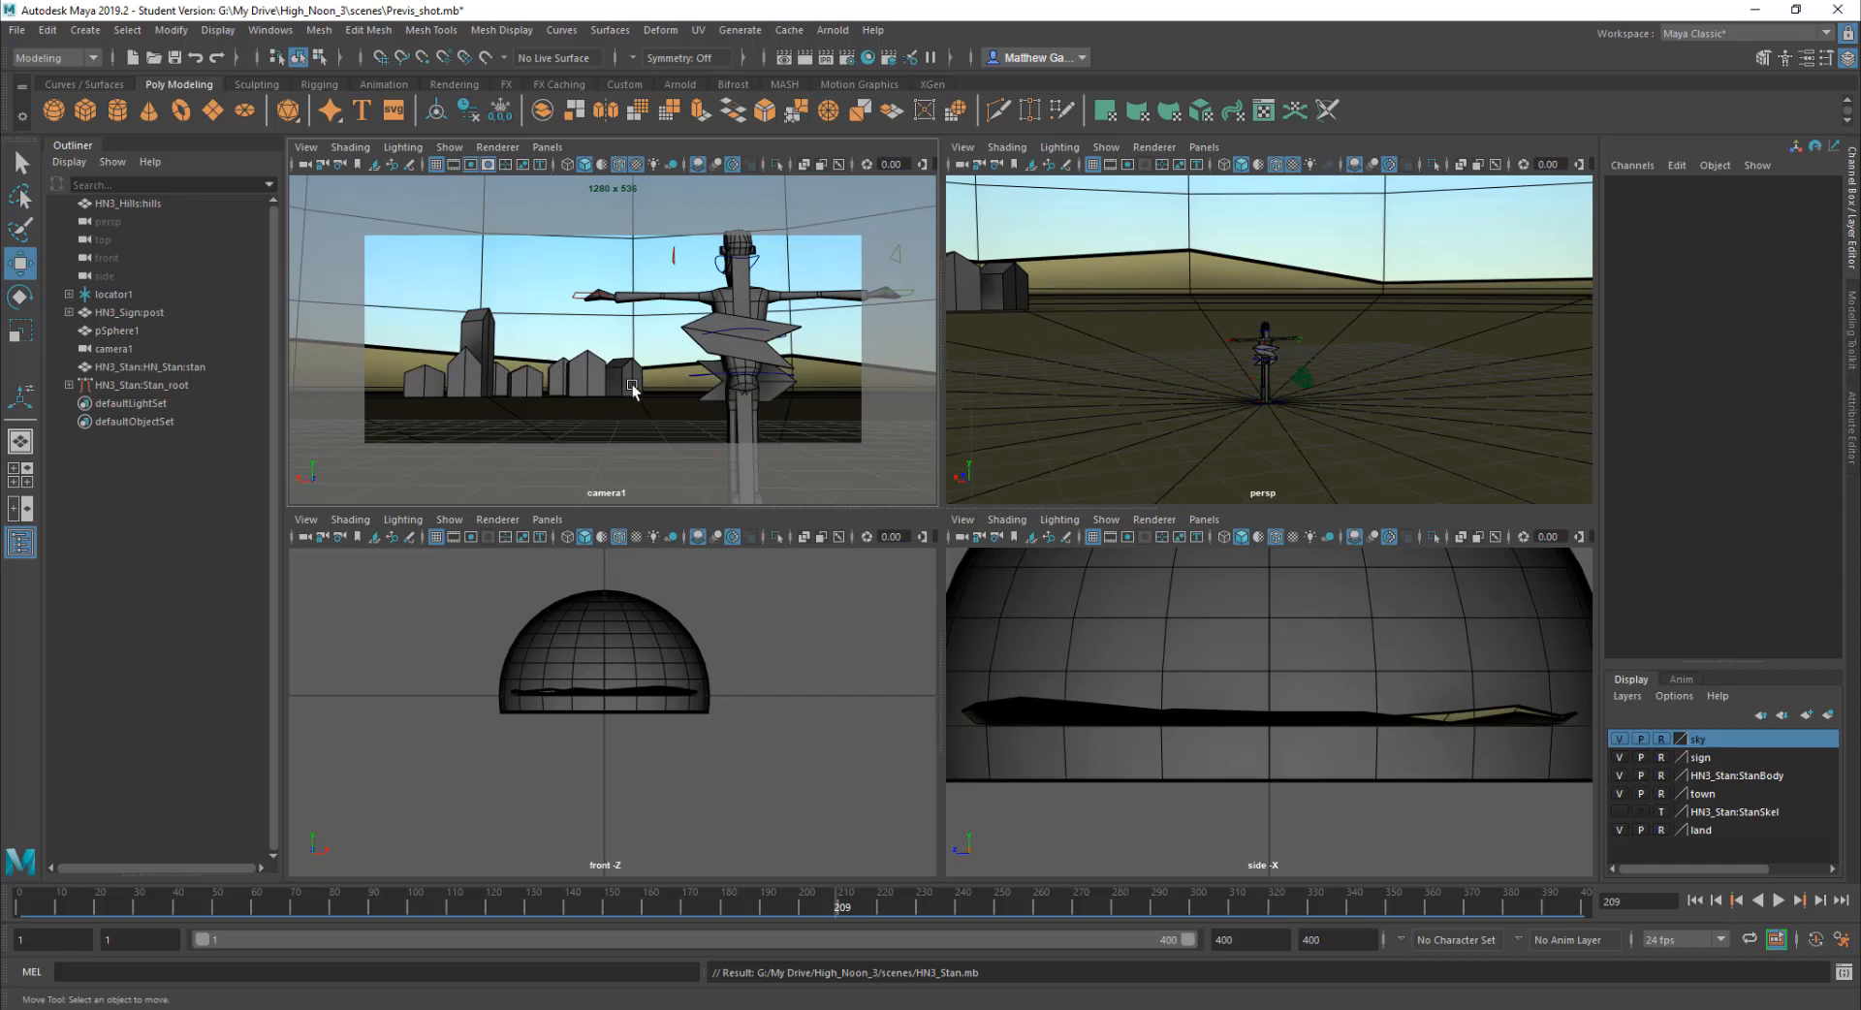
pyautogui.press('space')
pyautogui.press('space')
pyautogui.press('space')
pyautogui.press('space')
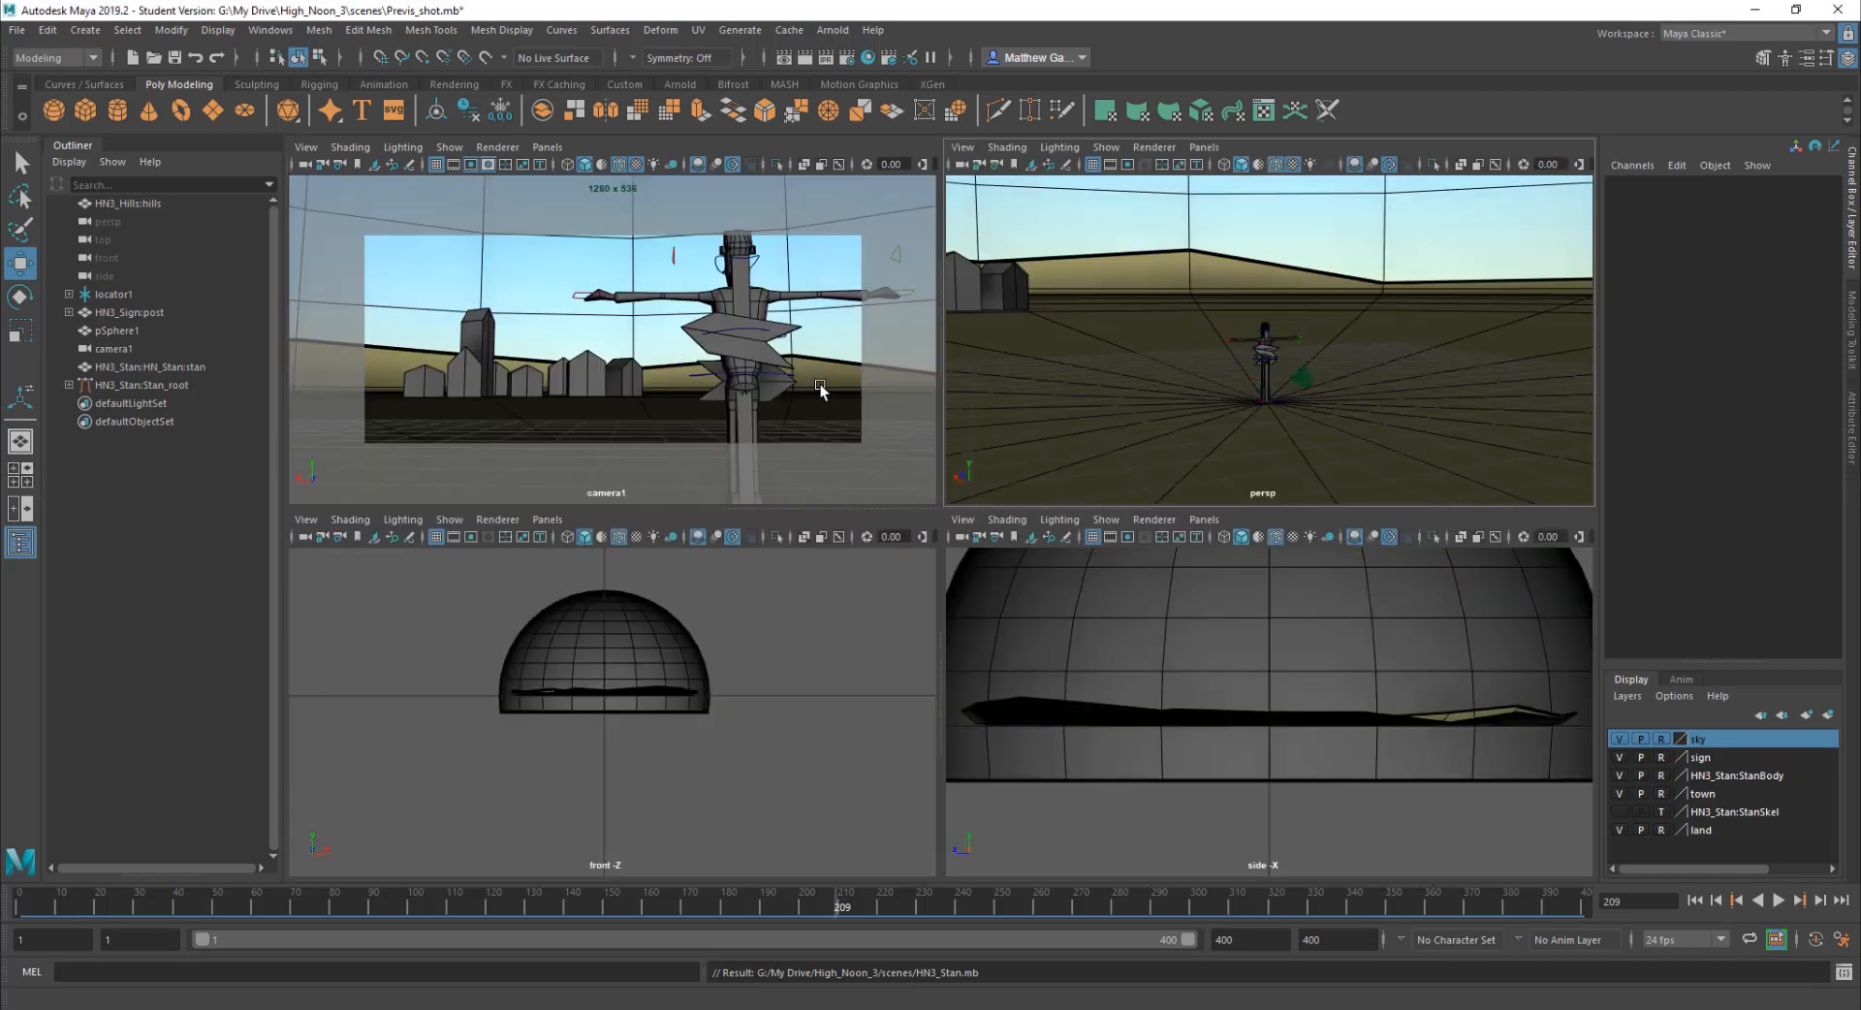
pyautogui.press('space')
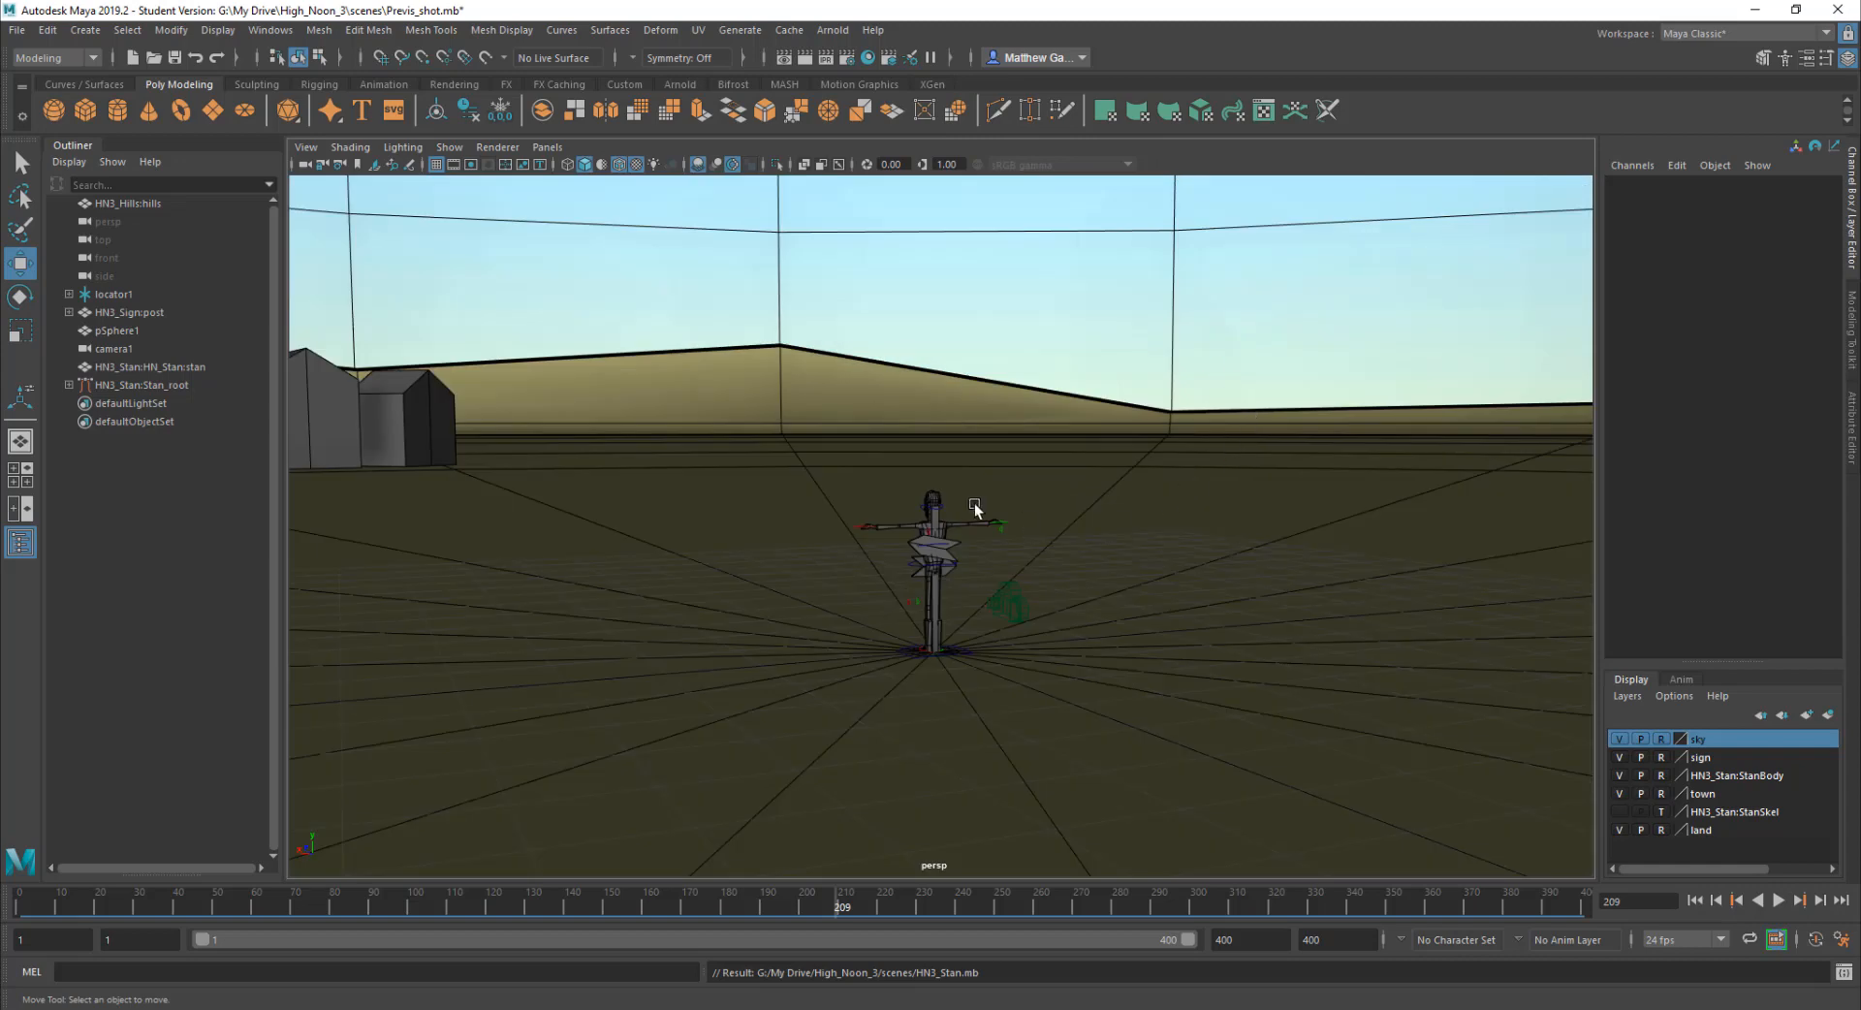
# Step: Try to move Stan sideways from the signpost with all of his rig controls selected at once
pyautogui.keyDown('alt'); pyautogui.moveTo(1171, 498); pyautogui.dragTo(962, 539); pyautogui.keyUp('alt')
pyautogui.scroll(3, 1043, 531)
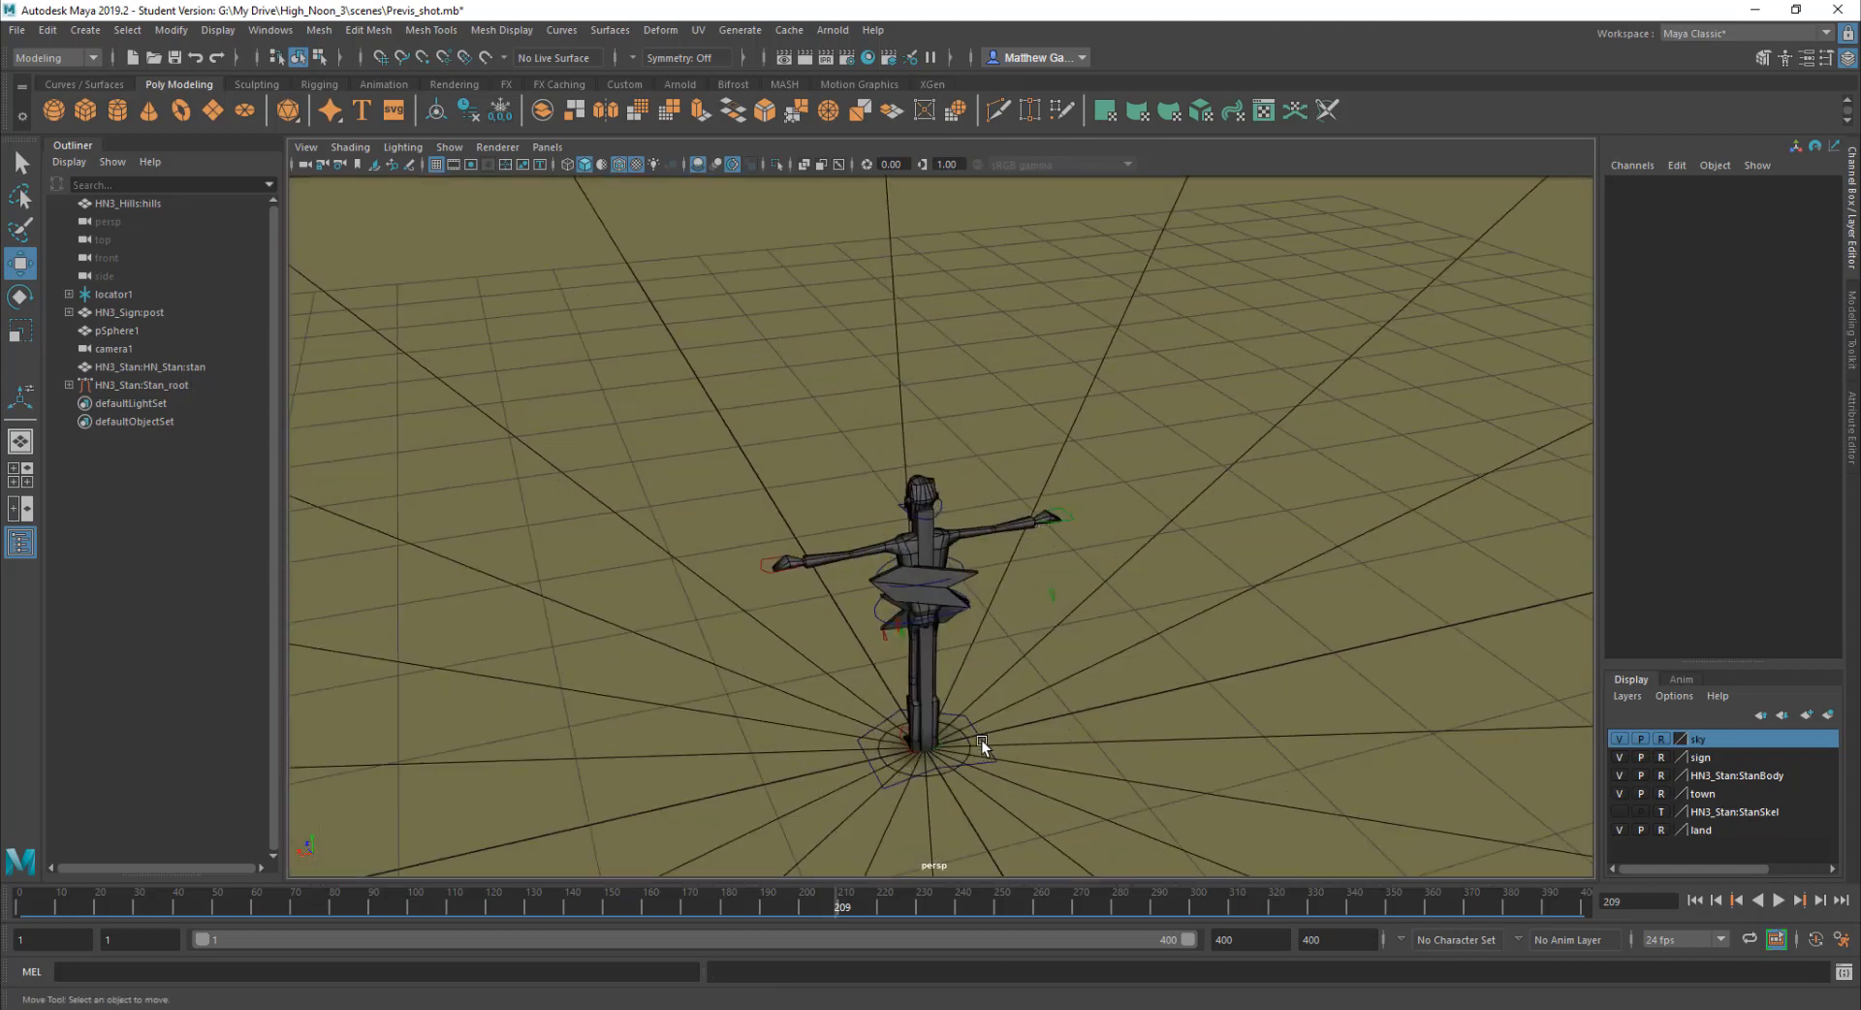
pyautogui.click(909, 728)
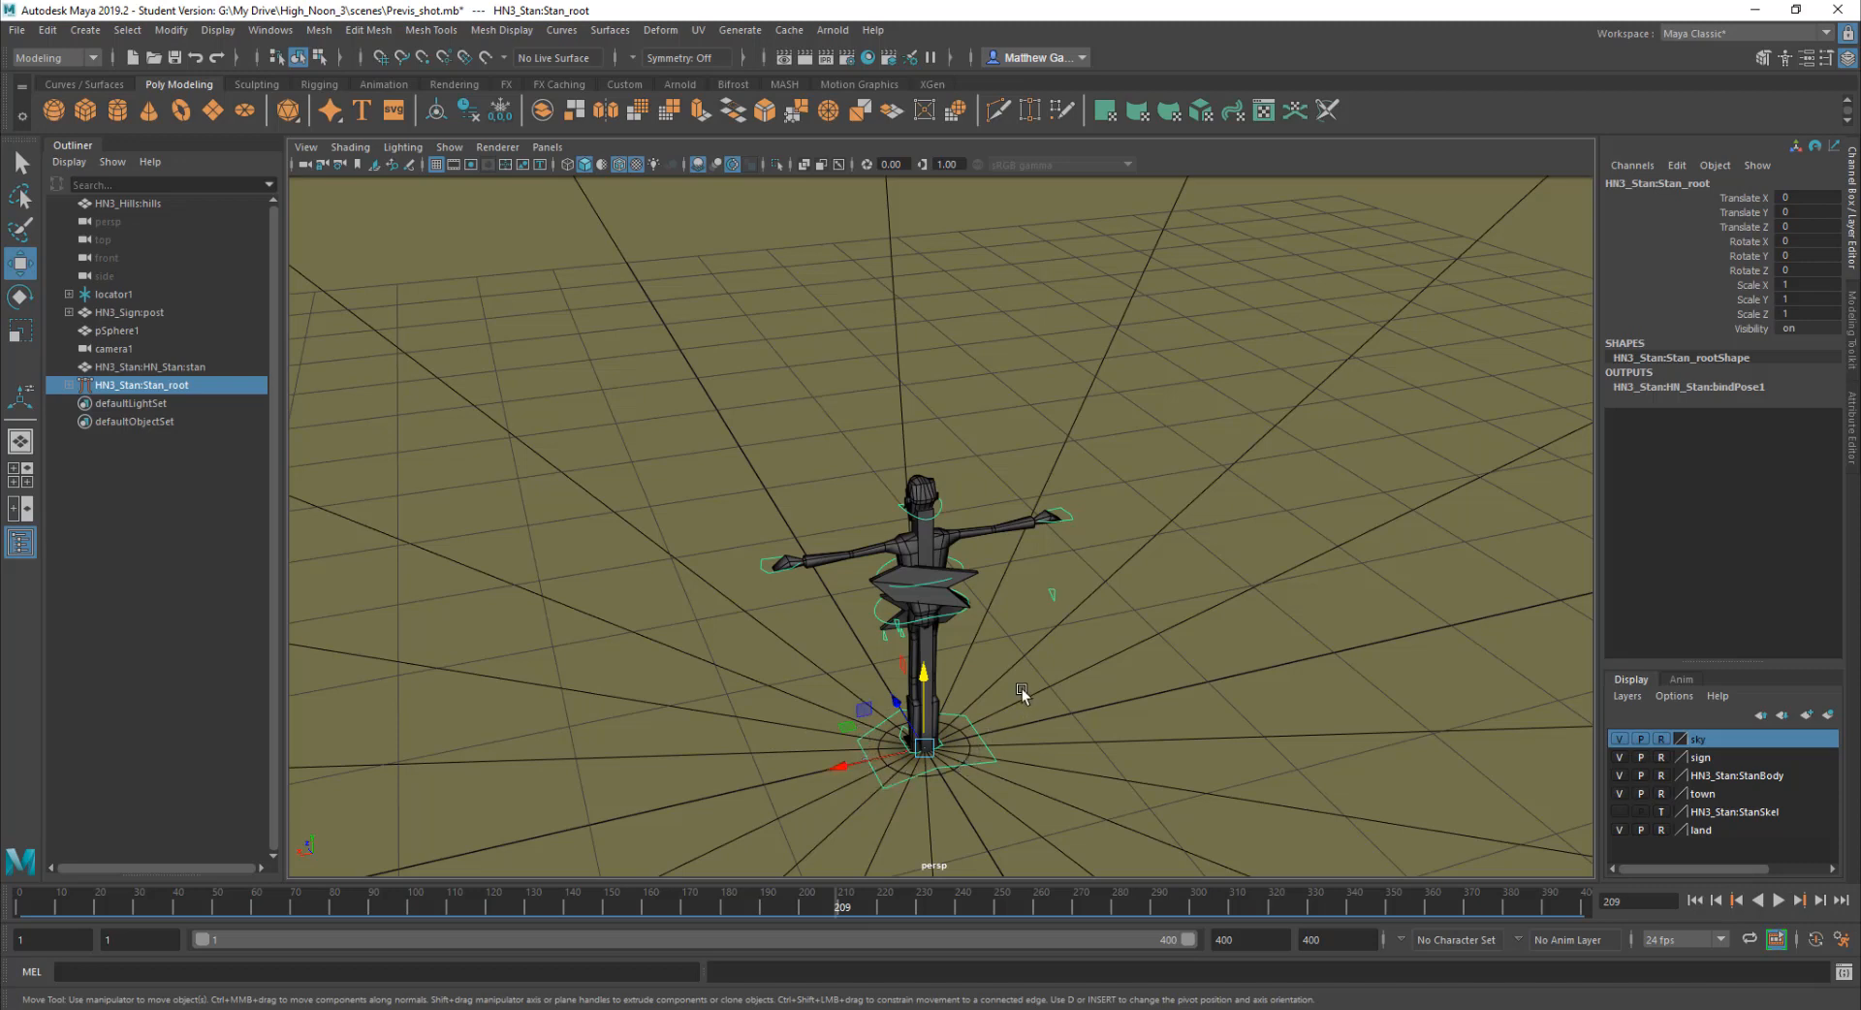
pyautogui.click(1021, 752)
pyautogui.click(985, 741)
pyautogui.moveTo(538, 351); pyautogui.dragTo(1308, 838)
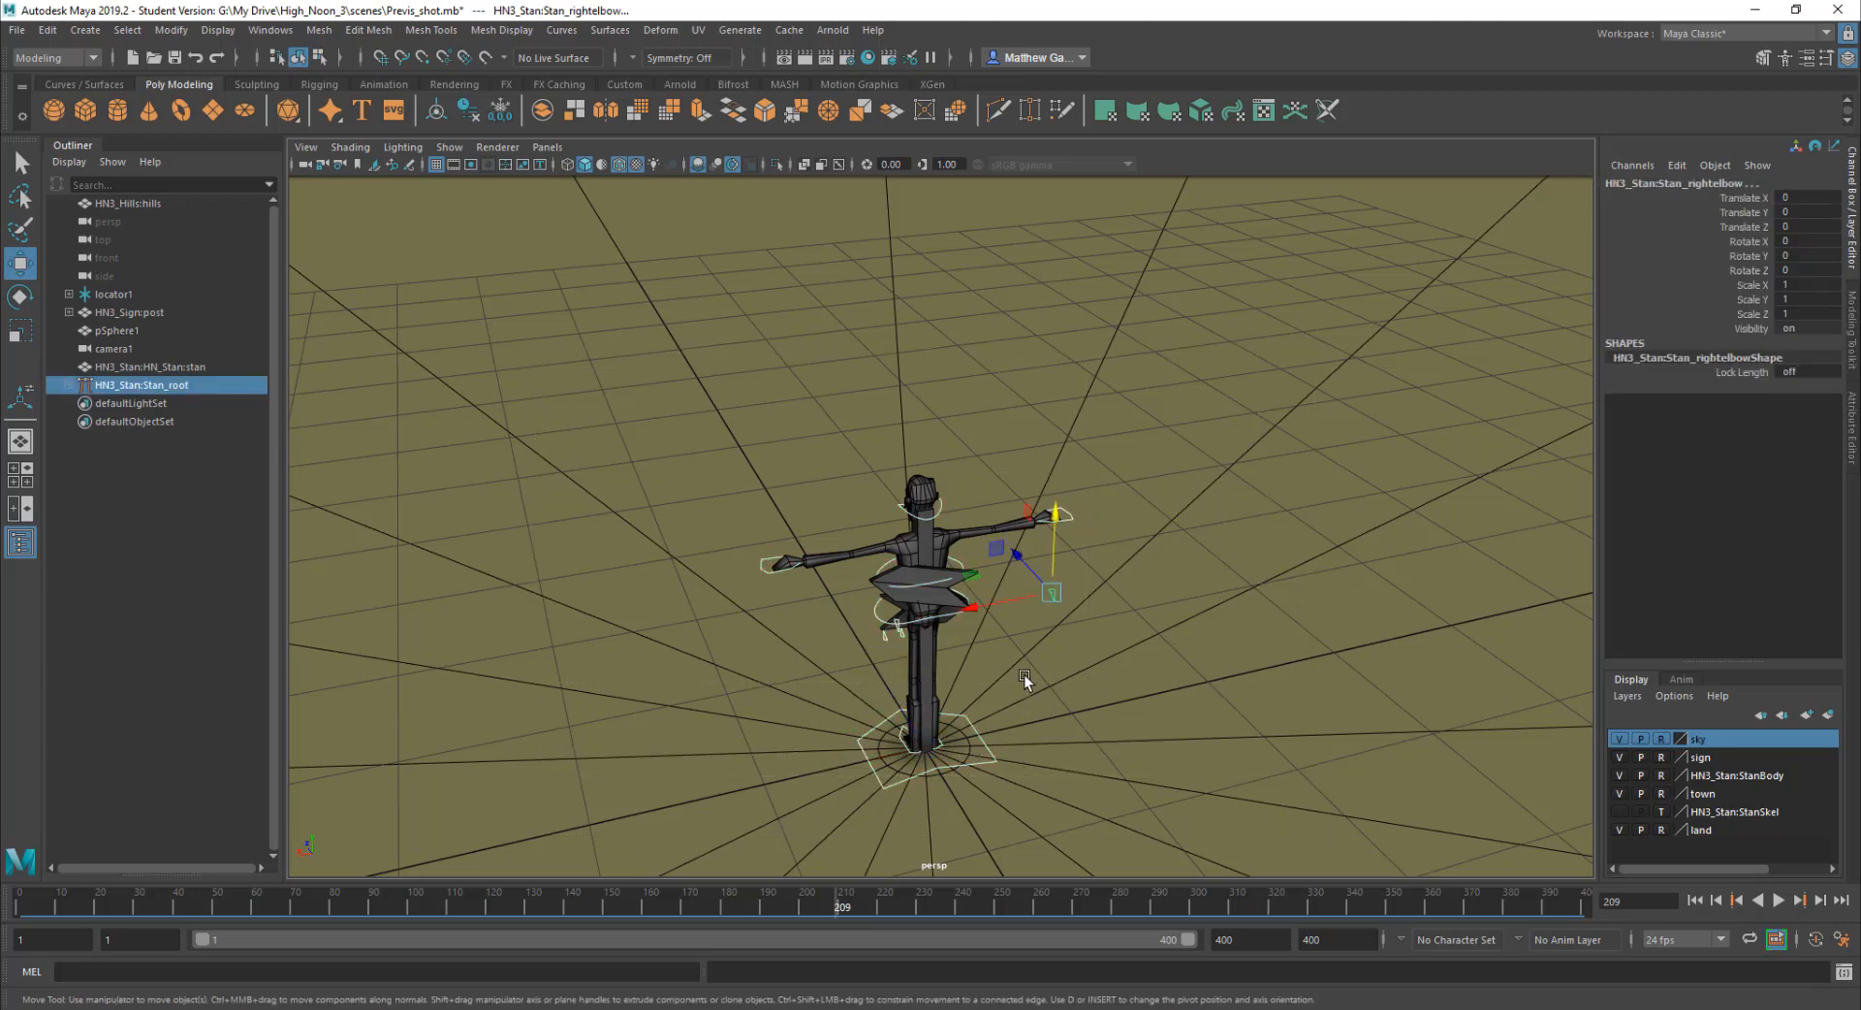
pyautogui.moveTo(975, 615); pyautogui.dragTo(876, 617)
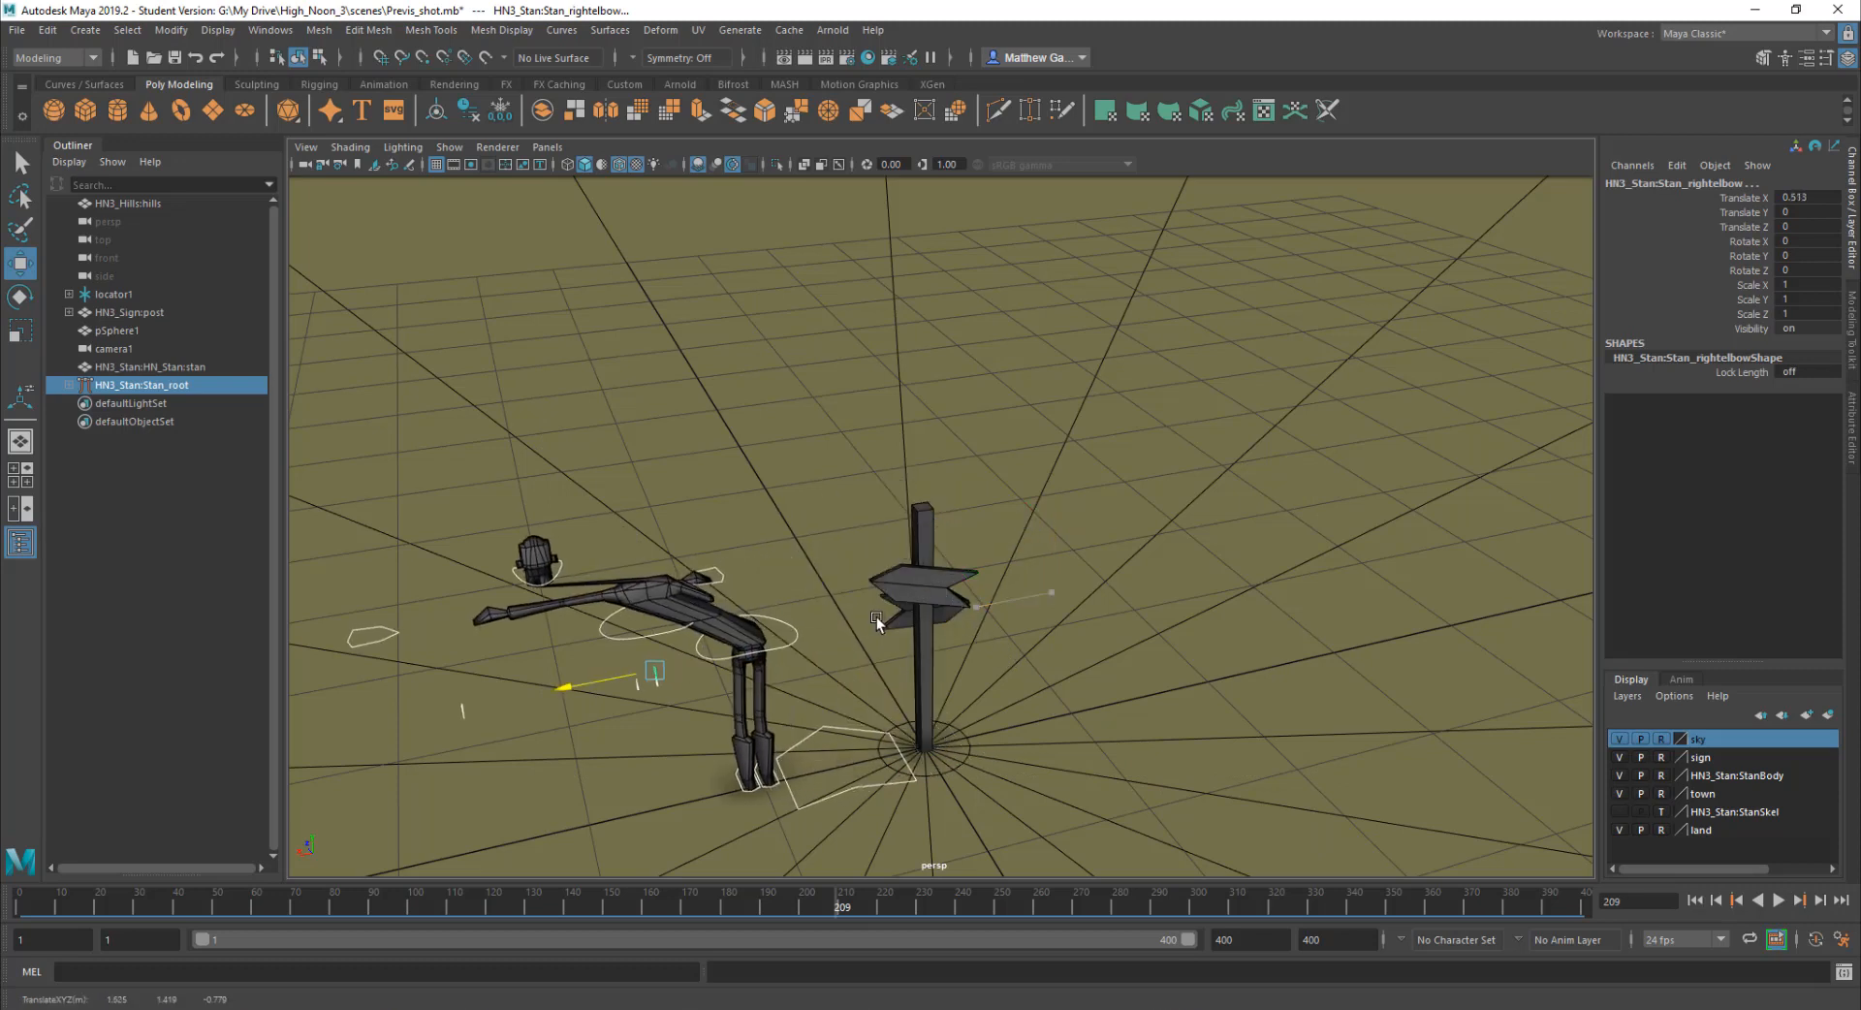
pyautogui.hotkey('ctrl', 'z')
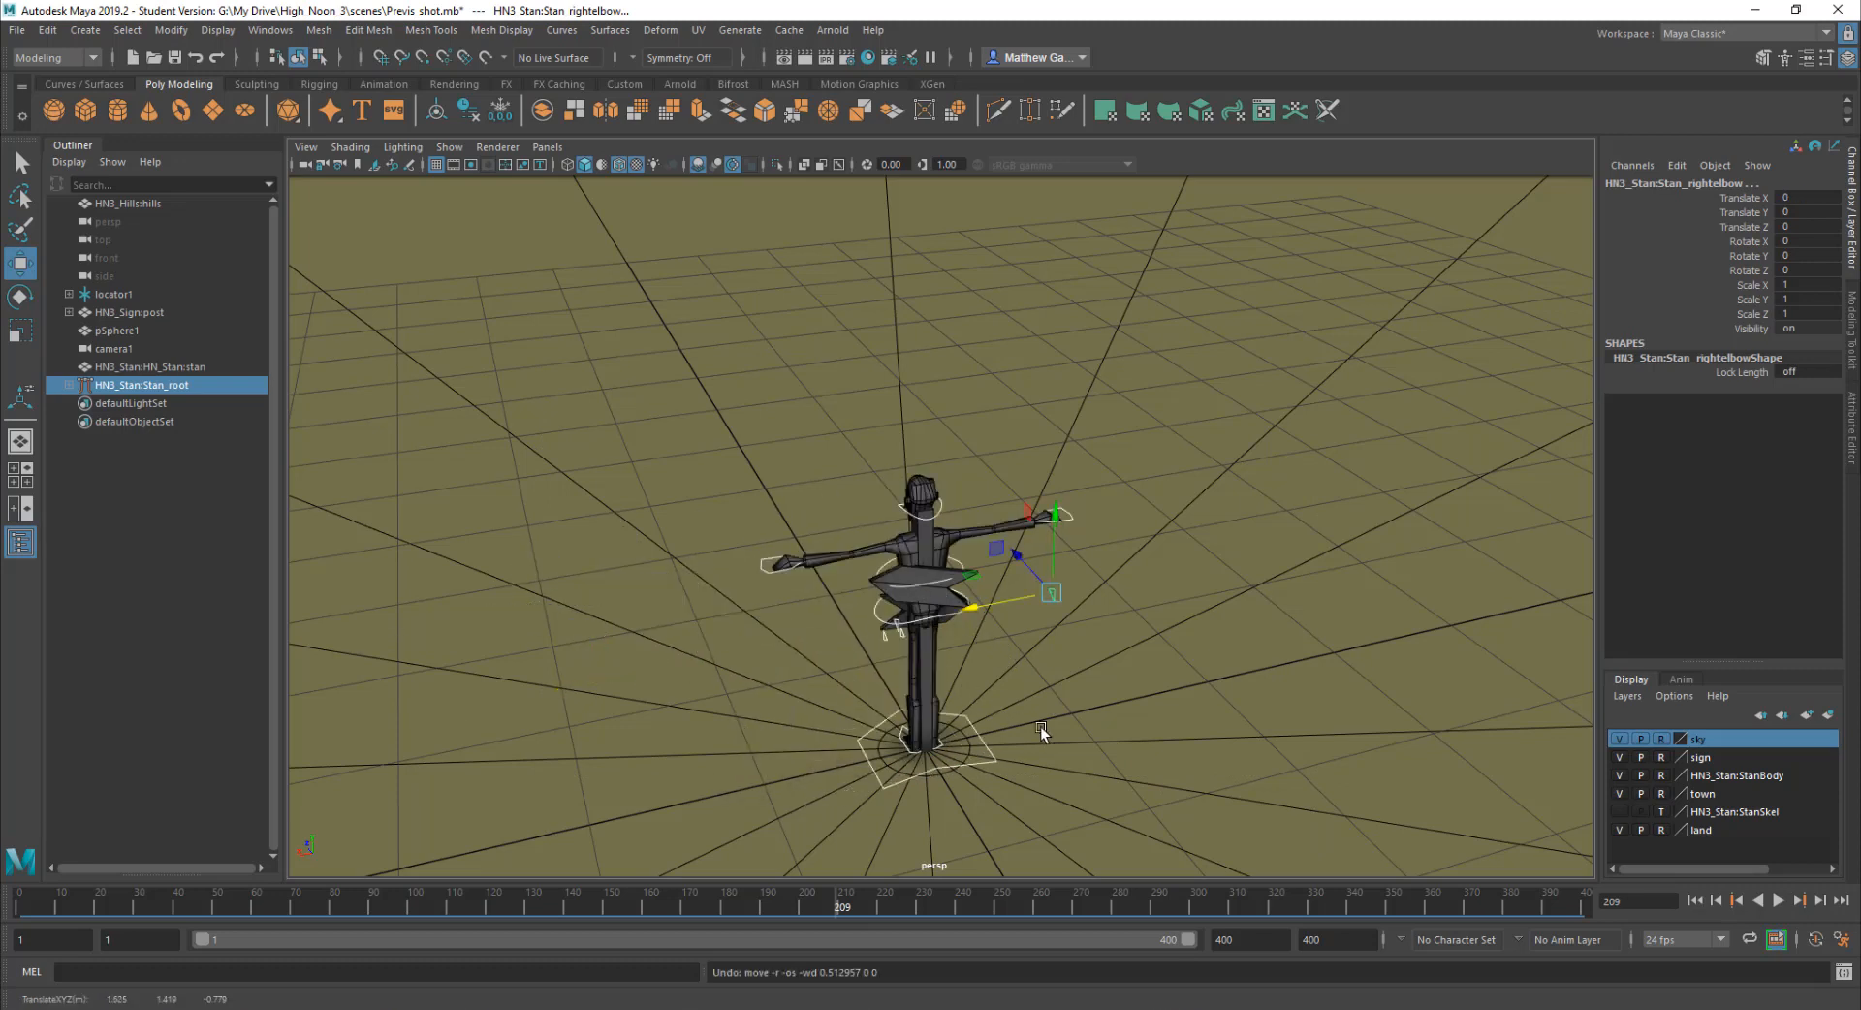
# Step: Move only Stan's root control to Translate X 2, away from the signpost, and check his position through camera1
pyautogui.click(1033, 781)
pyautogui.click(987, 760)
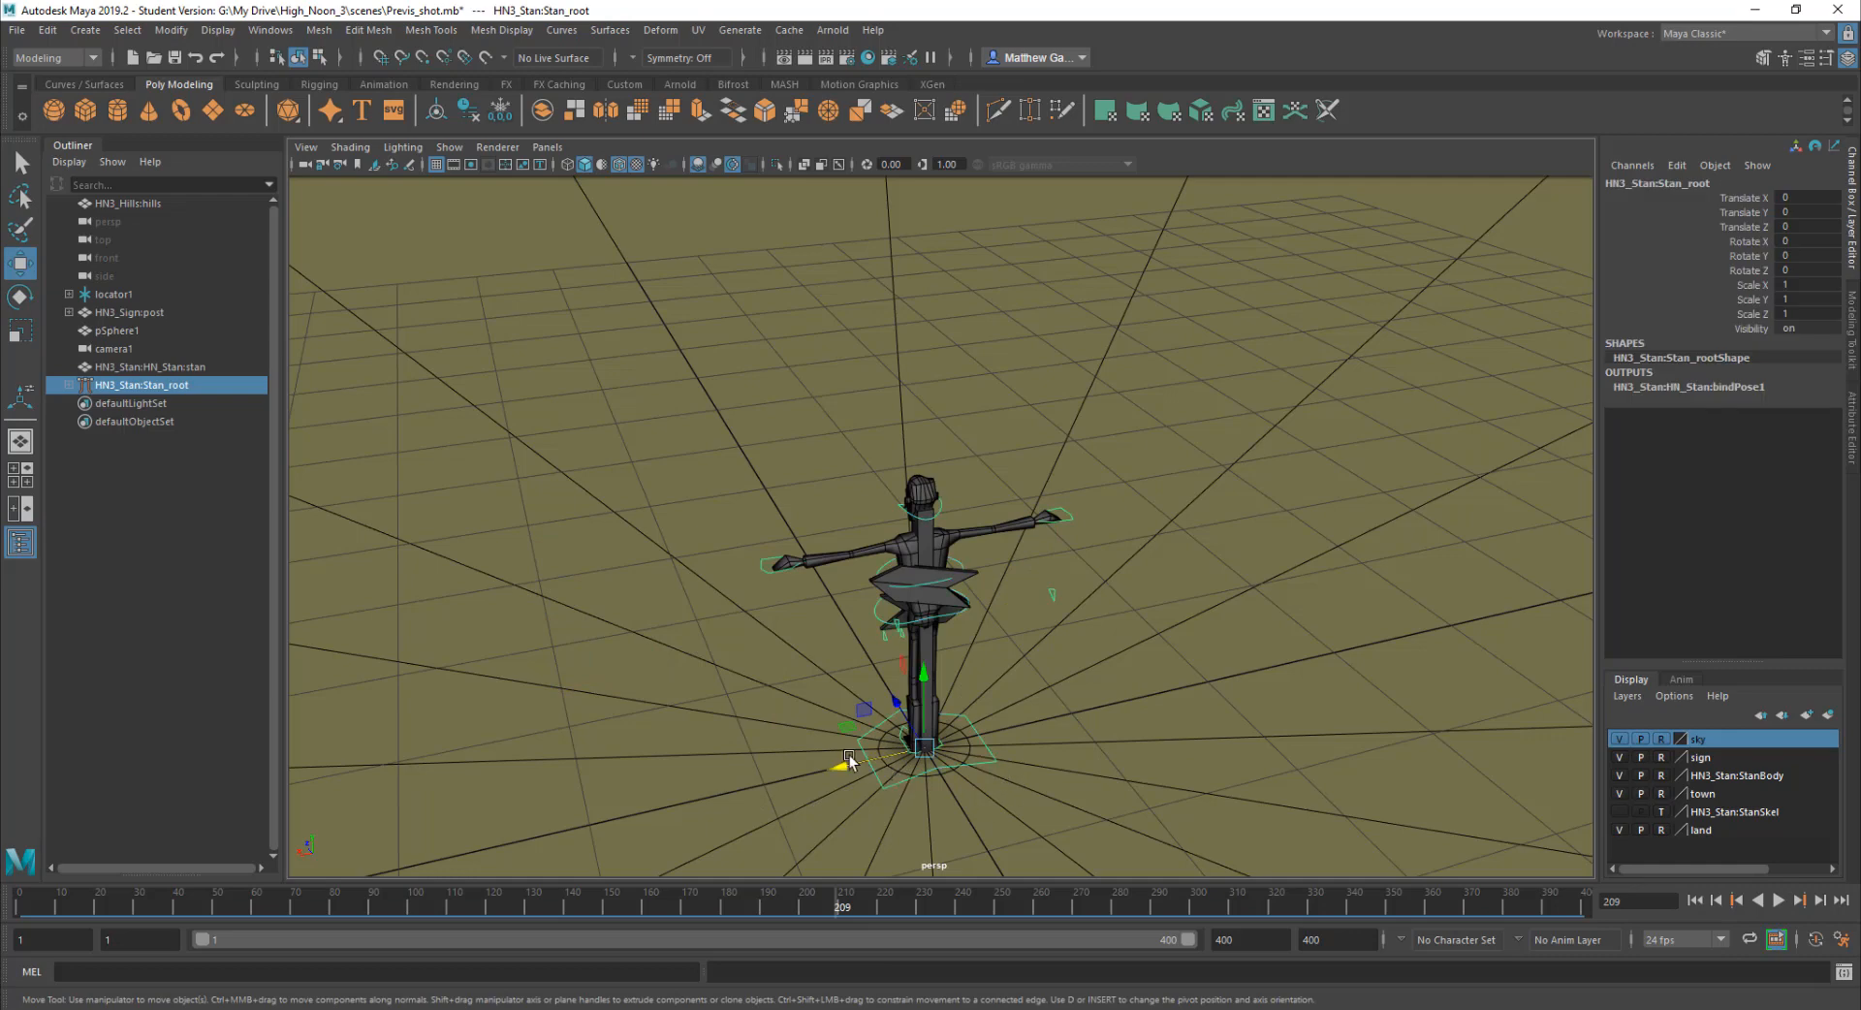
pyautogui.moveTo(818, 770); pyautogui.dragTo(487, 841)
pyautogui.scroll(-3, 910, 553)
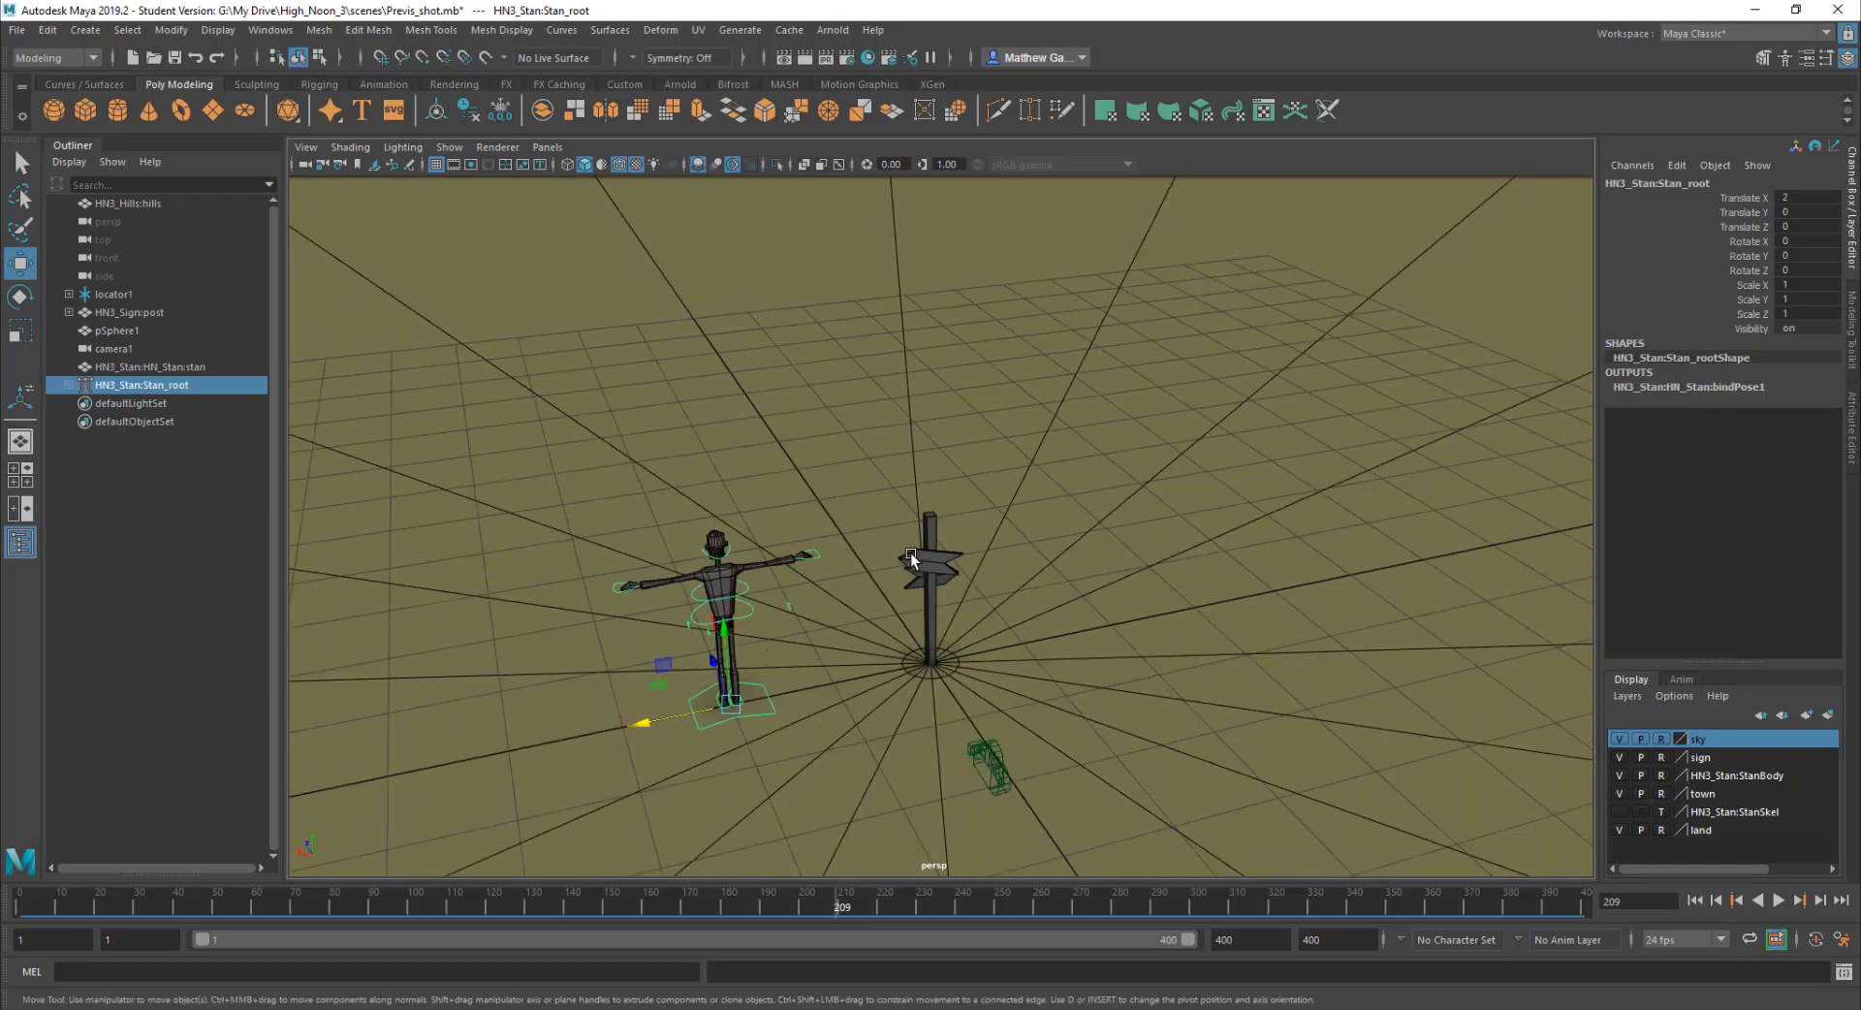
pyautogui.press('space')
pyautogui.press('space')
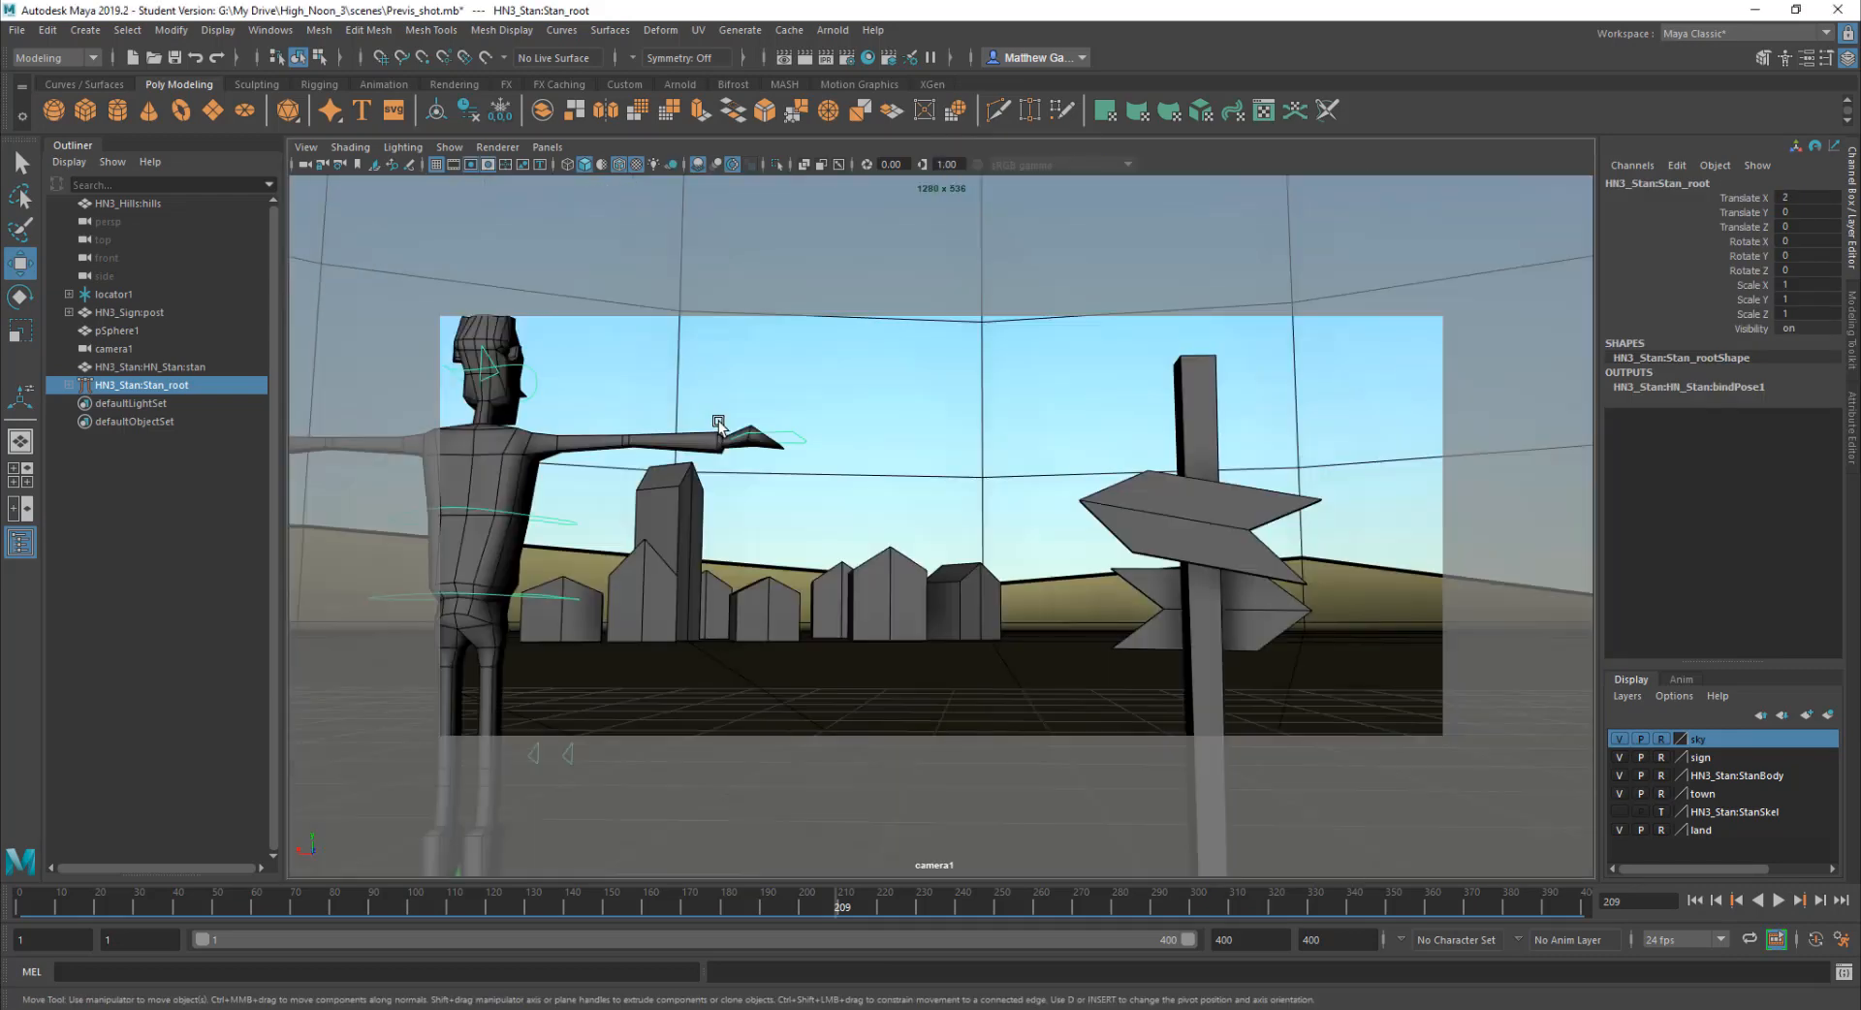
# Step: Reposition Stan's root control near the signpost at Translate X about 1.42 and Translate Z about -0.76
pyautogui.press('space')
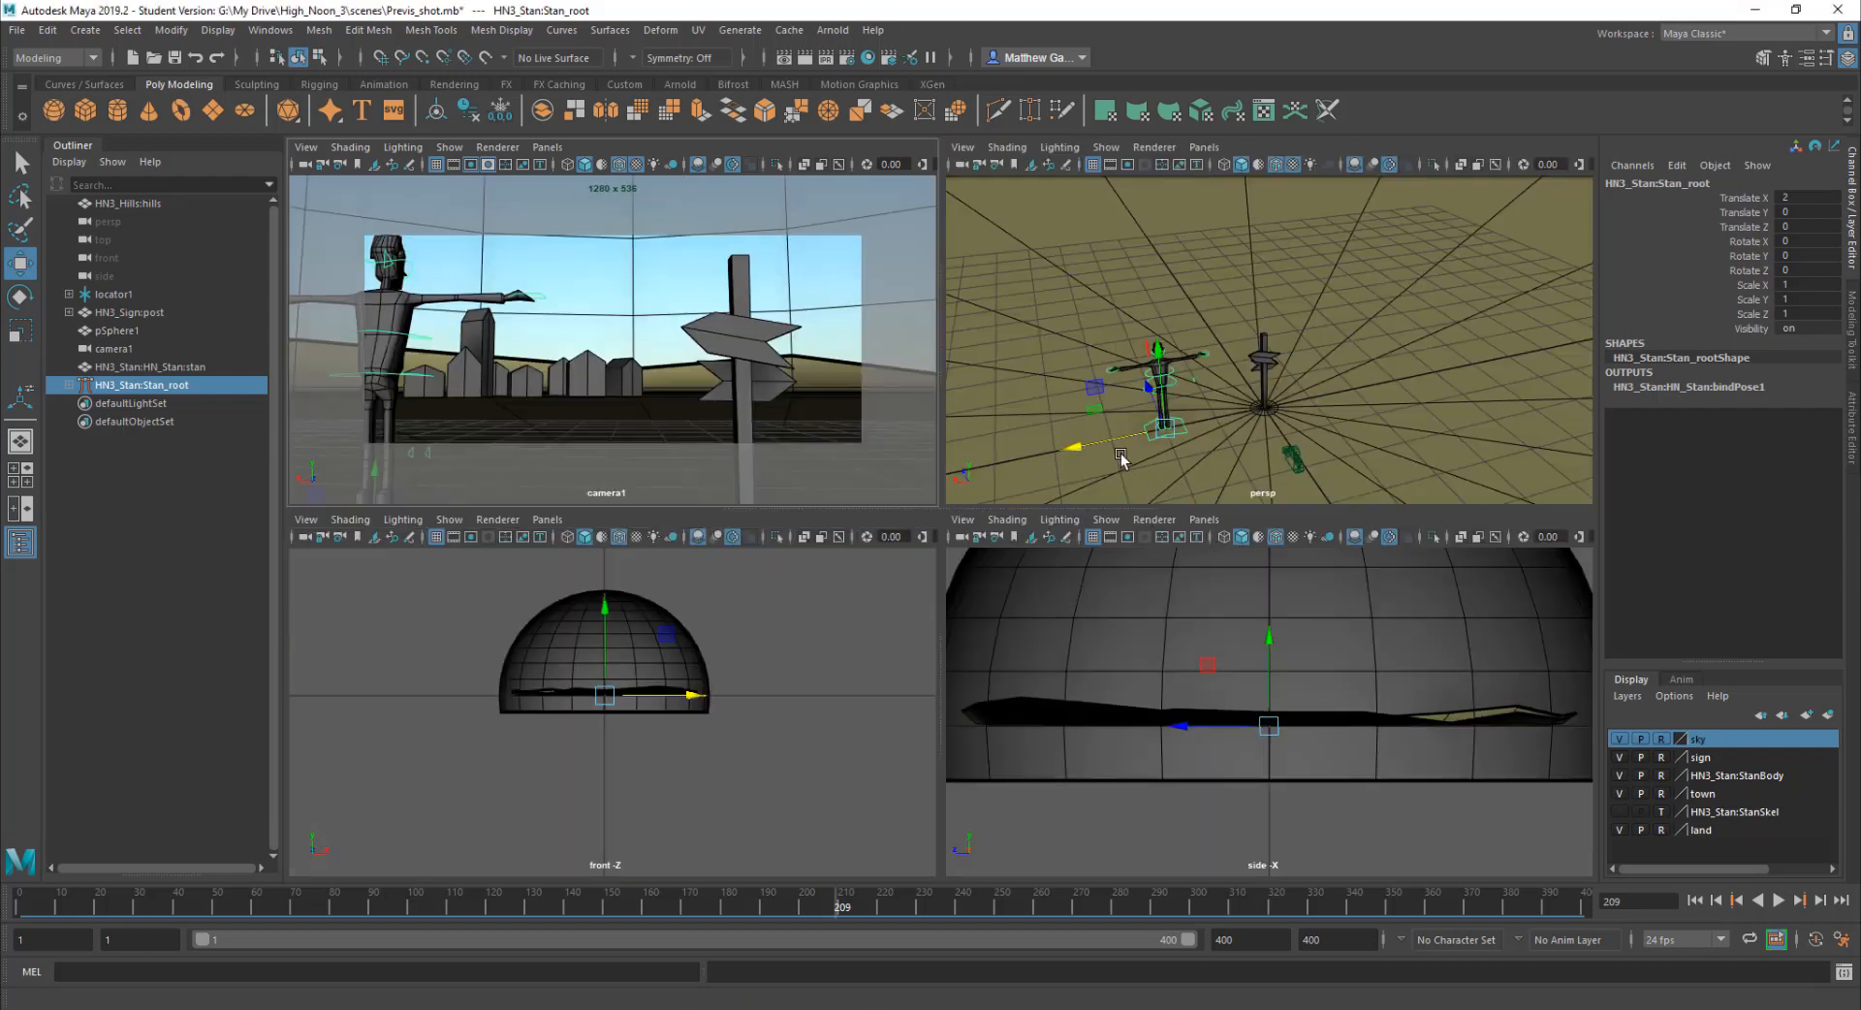
pyautogui.moveTo(1108, 444); pyautogui.dragTo(1148, 412)
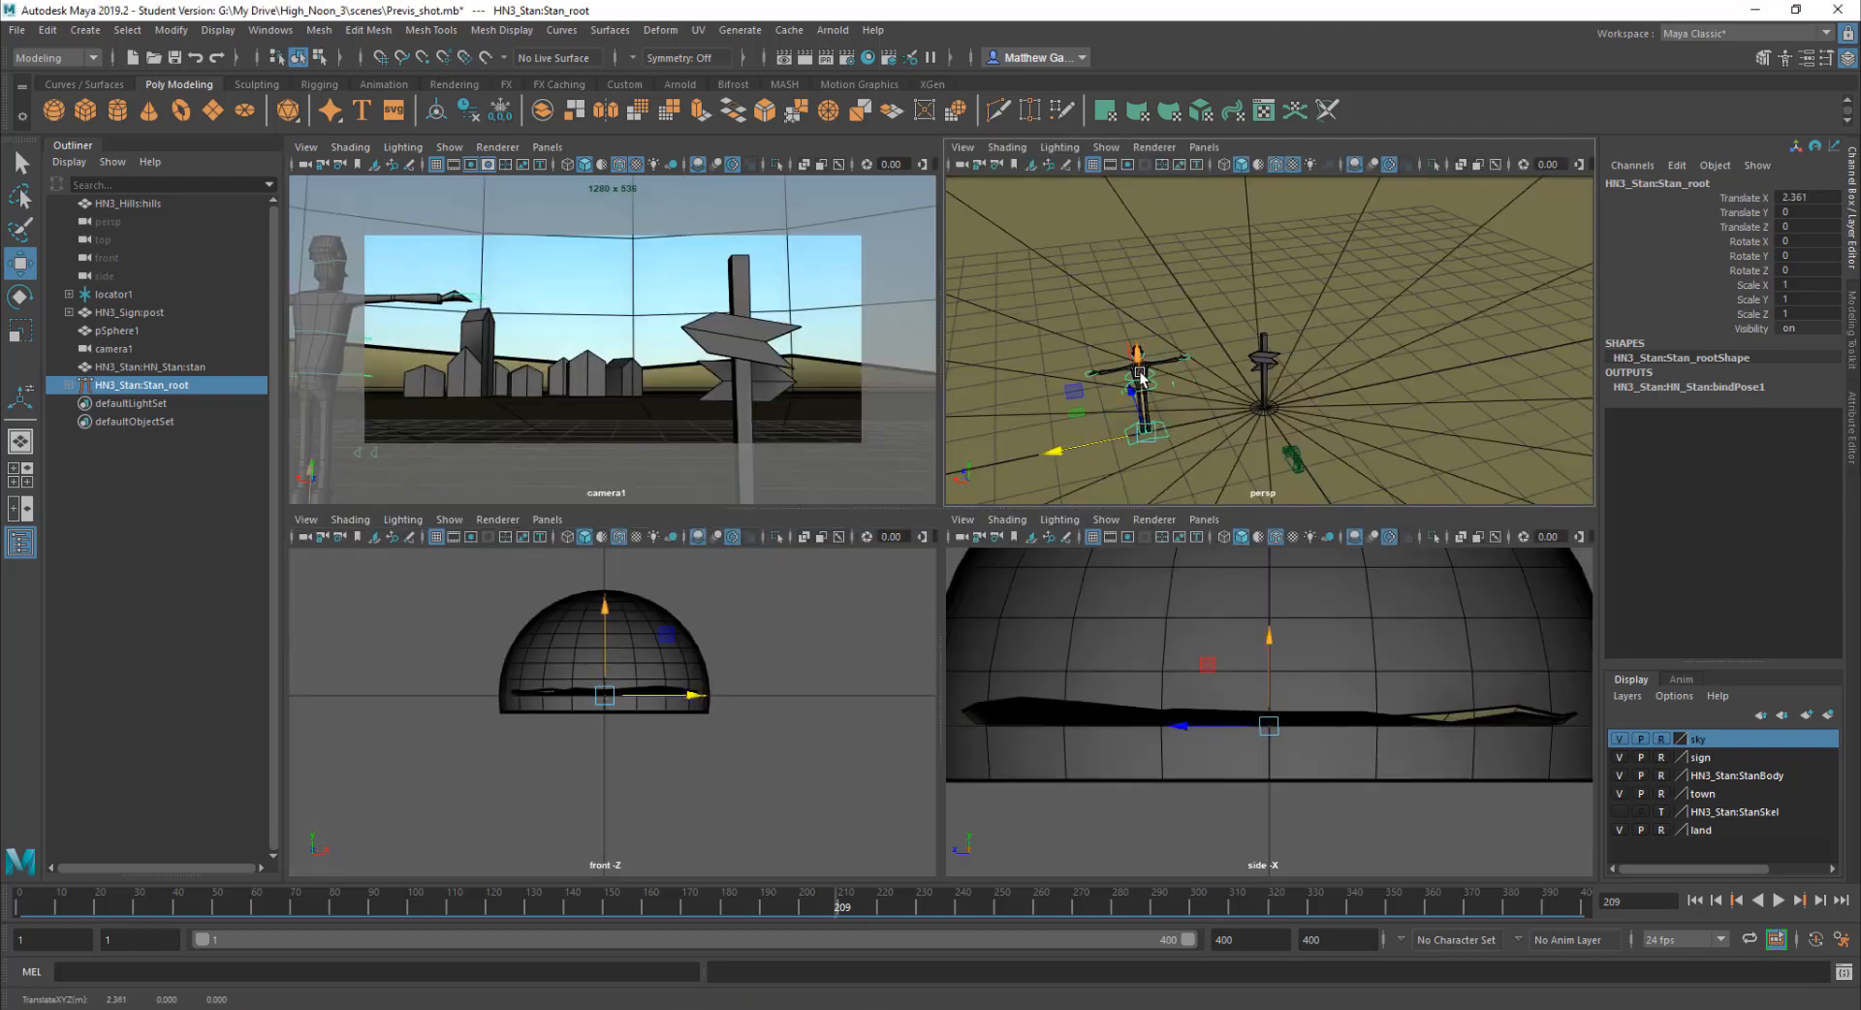
pyautogui.keyDown('alt'); pyautogui.moveTo(1085, 338); pyautogui.dragTo(1260, 388); pyautogui.keyUp('alt')
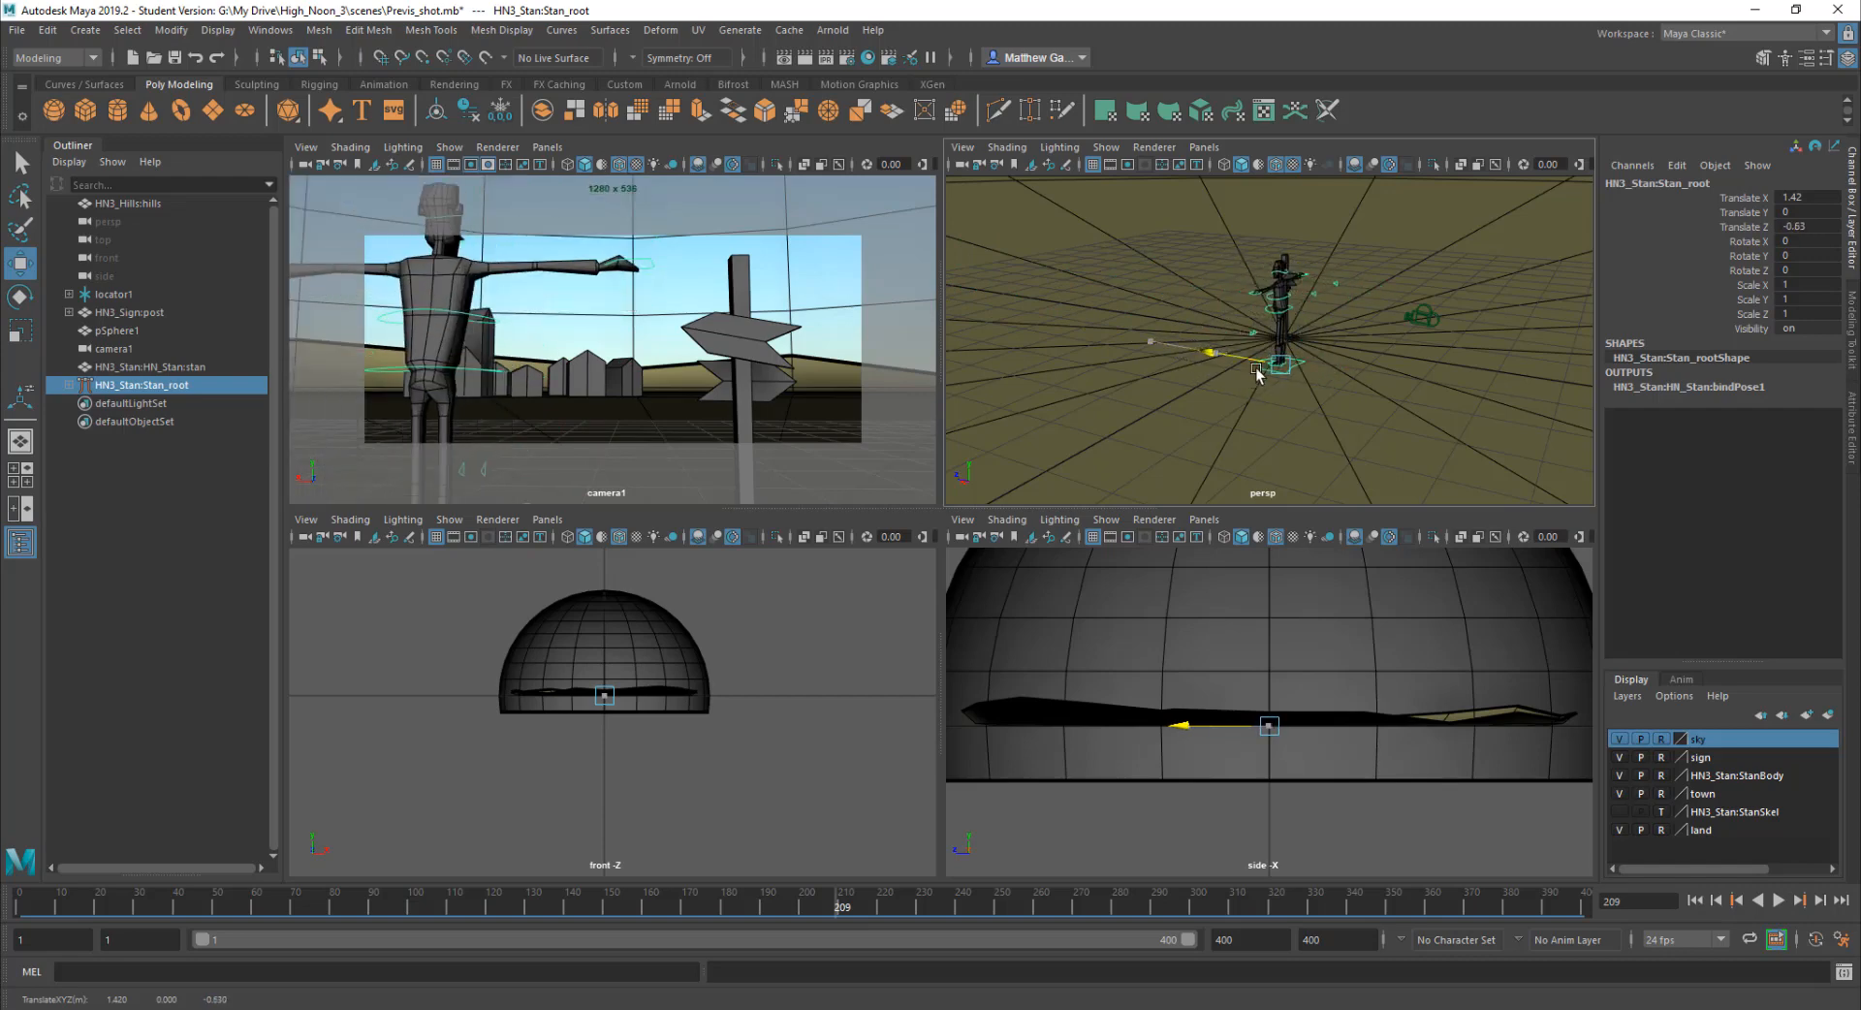
pyautogui.scroll(5, 1306, 390)
pyautogui.scroll(-8, 1306, 390)
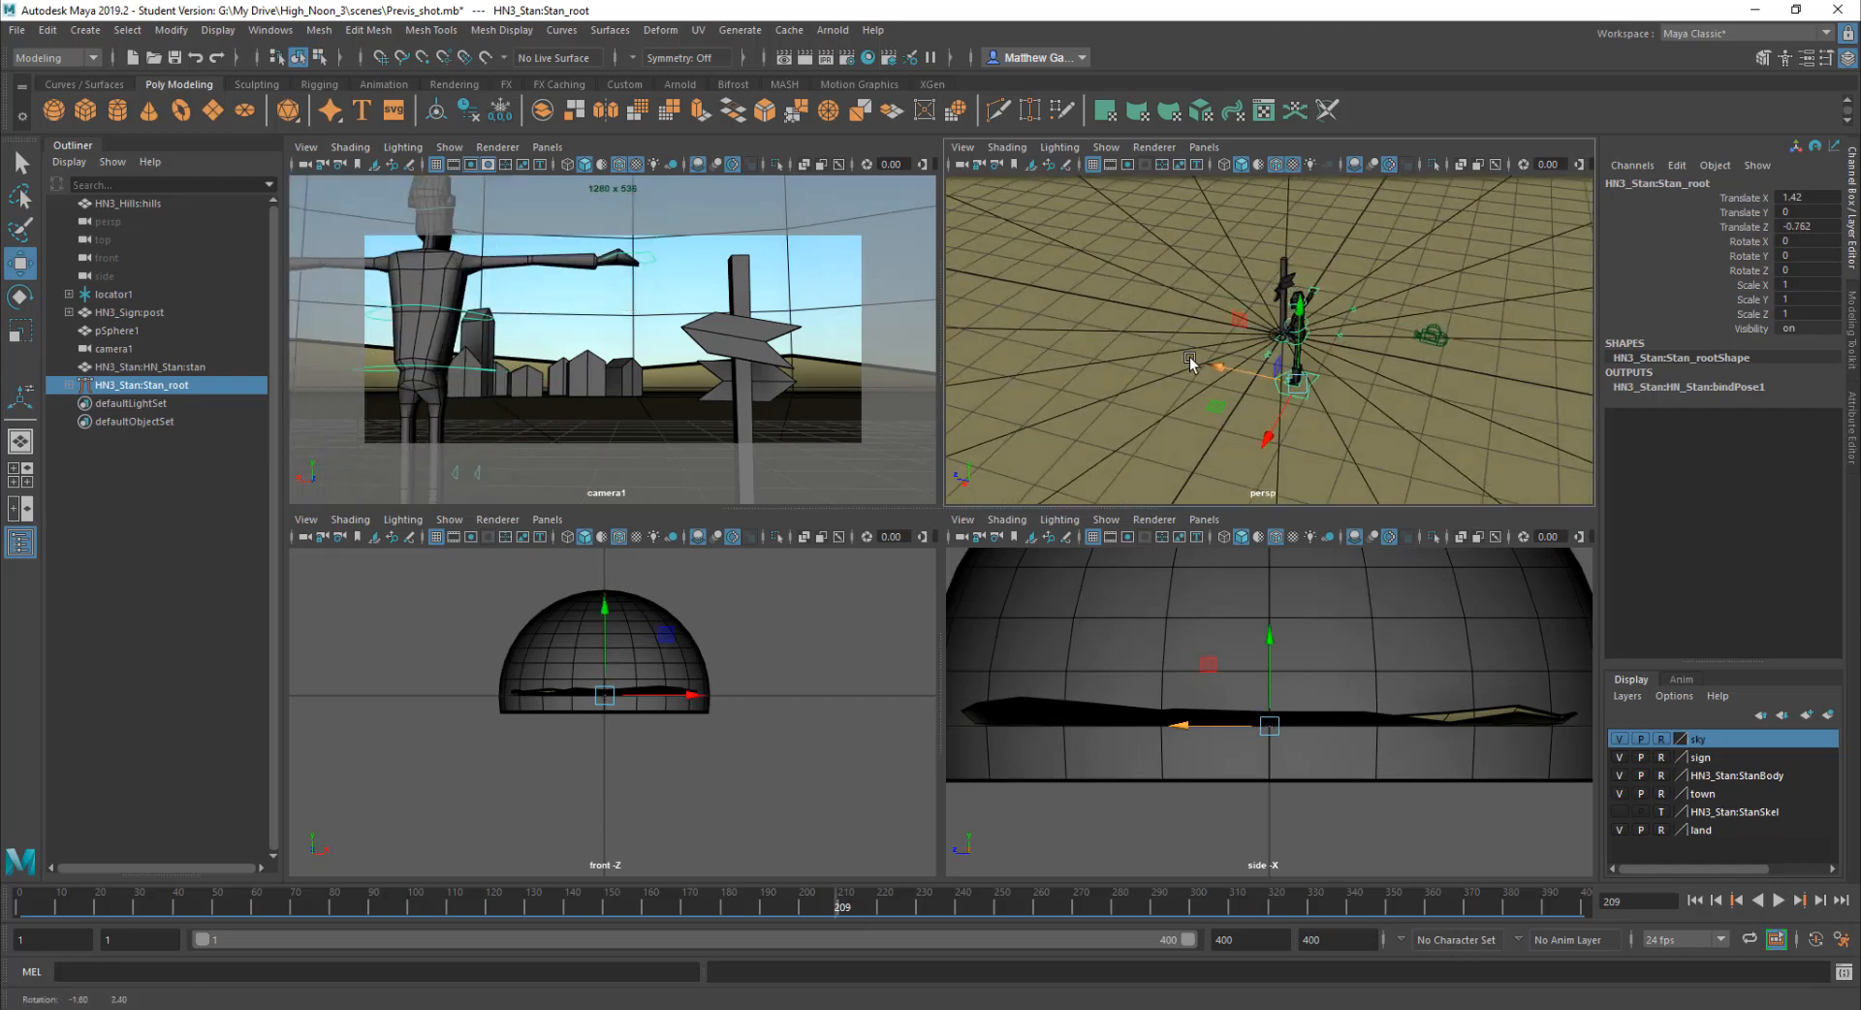
# Step: Rotate Stan's root 45 degrees around Y and move it along its own axis to about X 2.76, Z 0.58
pyautogui.press('e')
pyautogui.moveTo(1250, 428); pyautogui.dragTo(1308, 442)
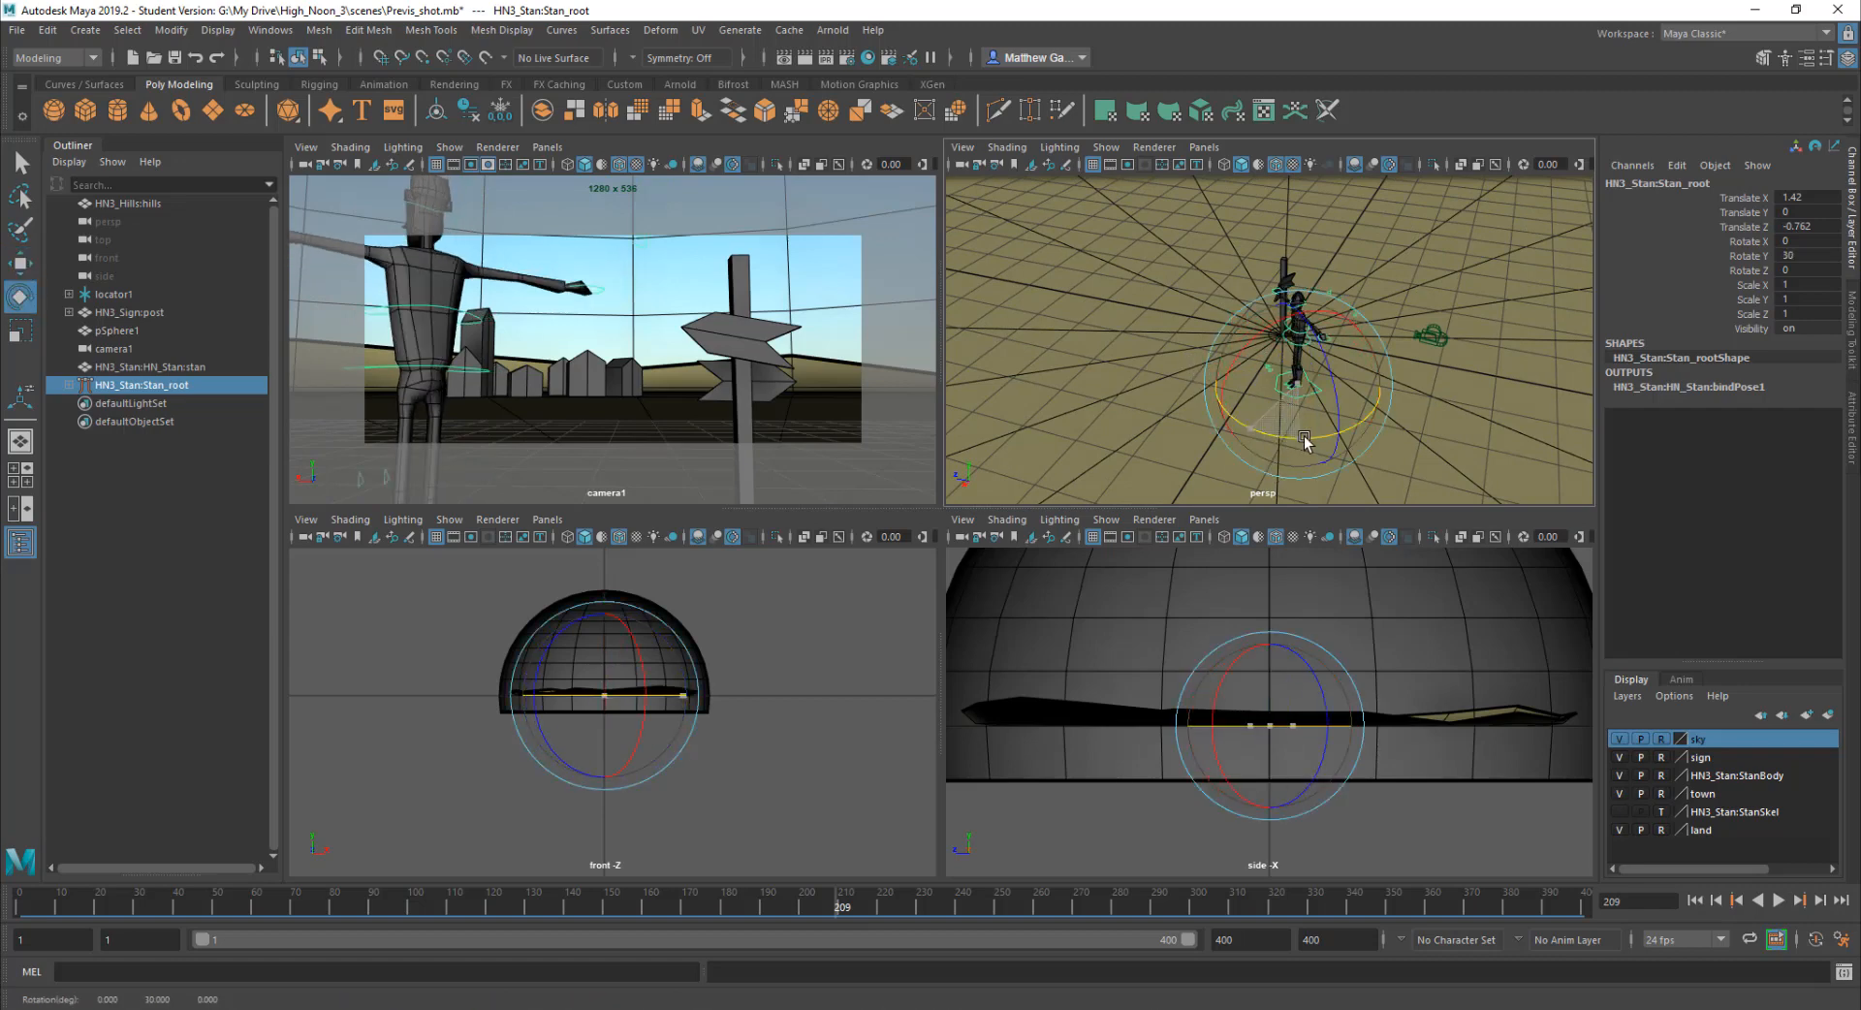
pyautogui.press('w')
pyautogui.moveTo(1218, 405)
pyautogui.mouseDown()
pyautogui.moveTo(1149, 417)
pyautogui.moveTo(1212, 398)
pyautogui.moveTo(1153, 412)
pyautogui.moveTo(1189, 417)
pyautogui.mouseUp()
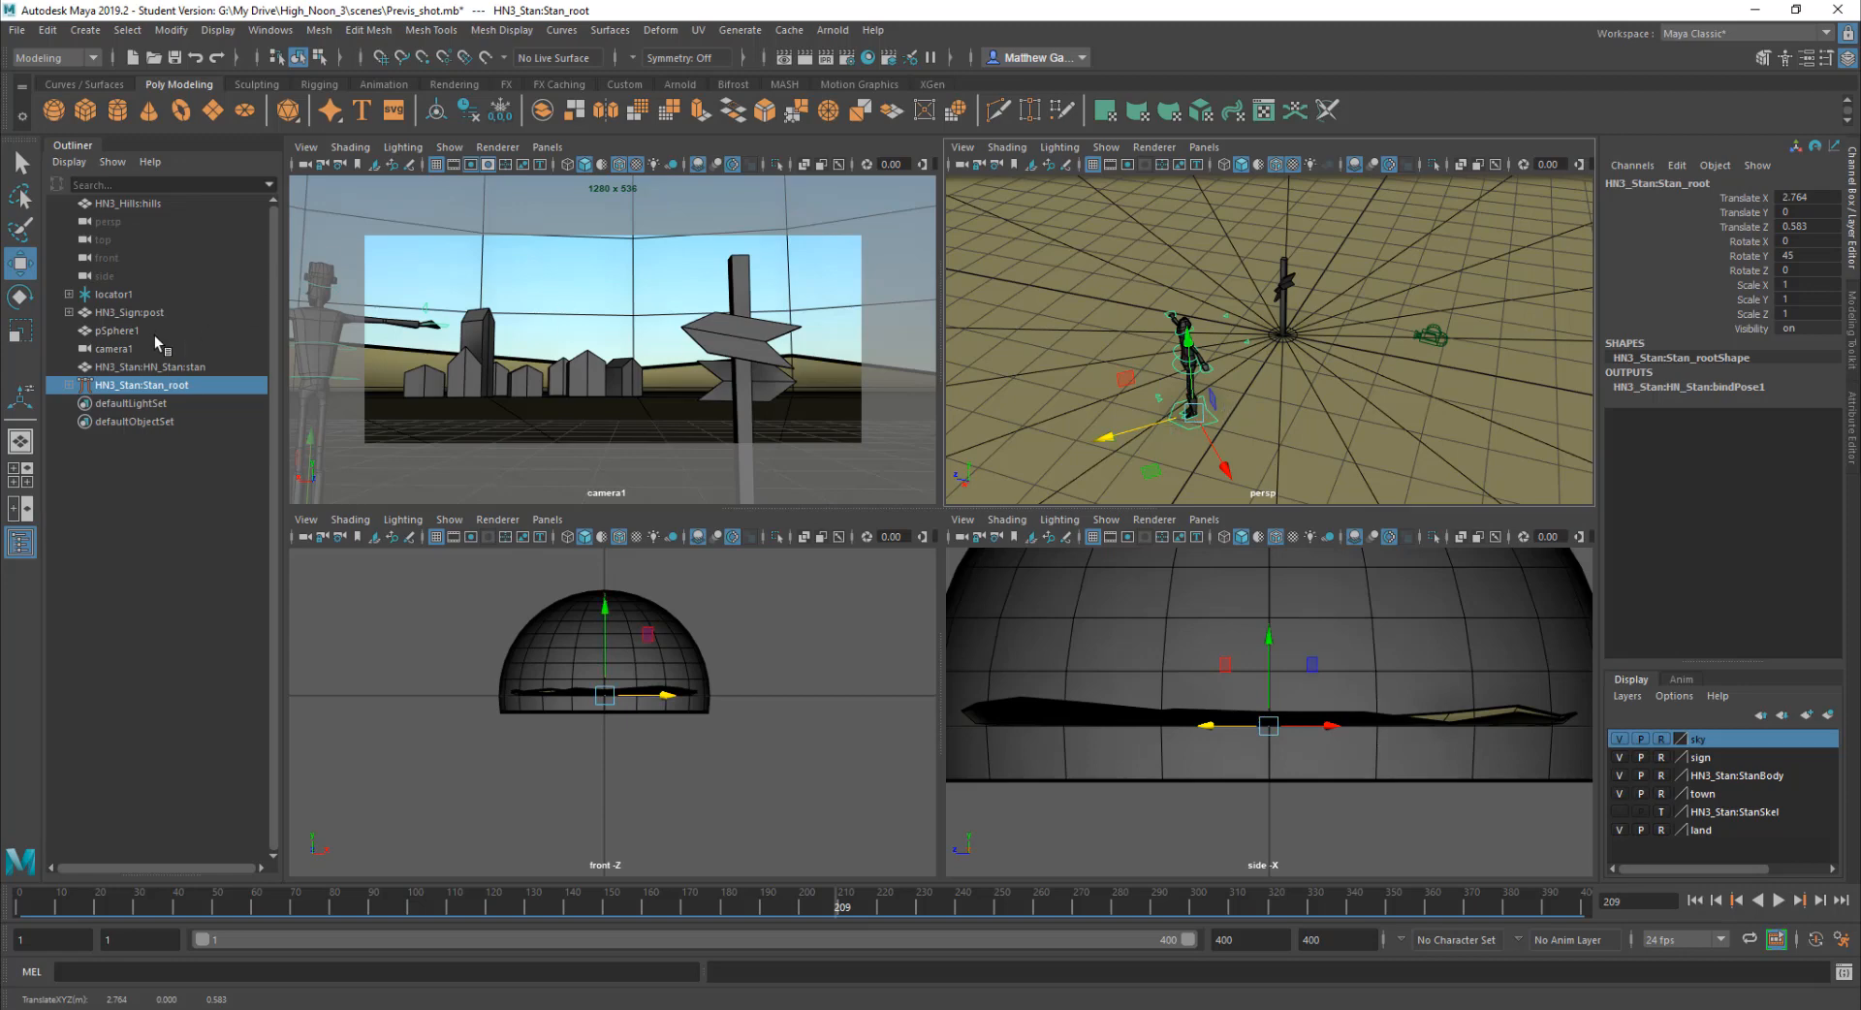
# Step: Switch the Move tool's axis orientation to World and back to Object, and close the tool settings
pyautogui.doubleClick(21, 264)
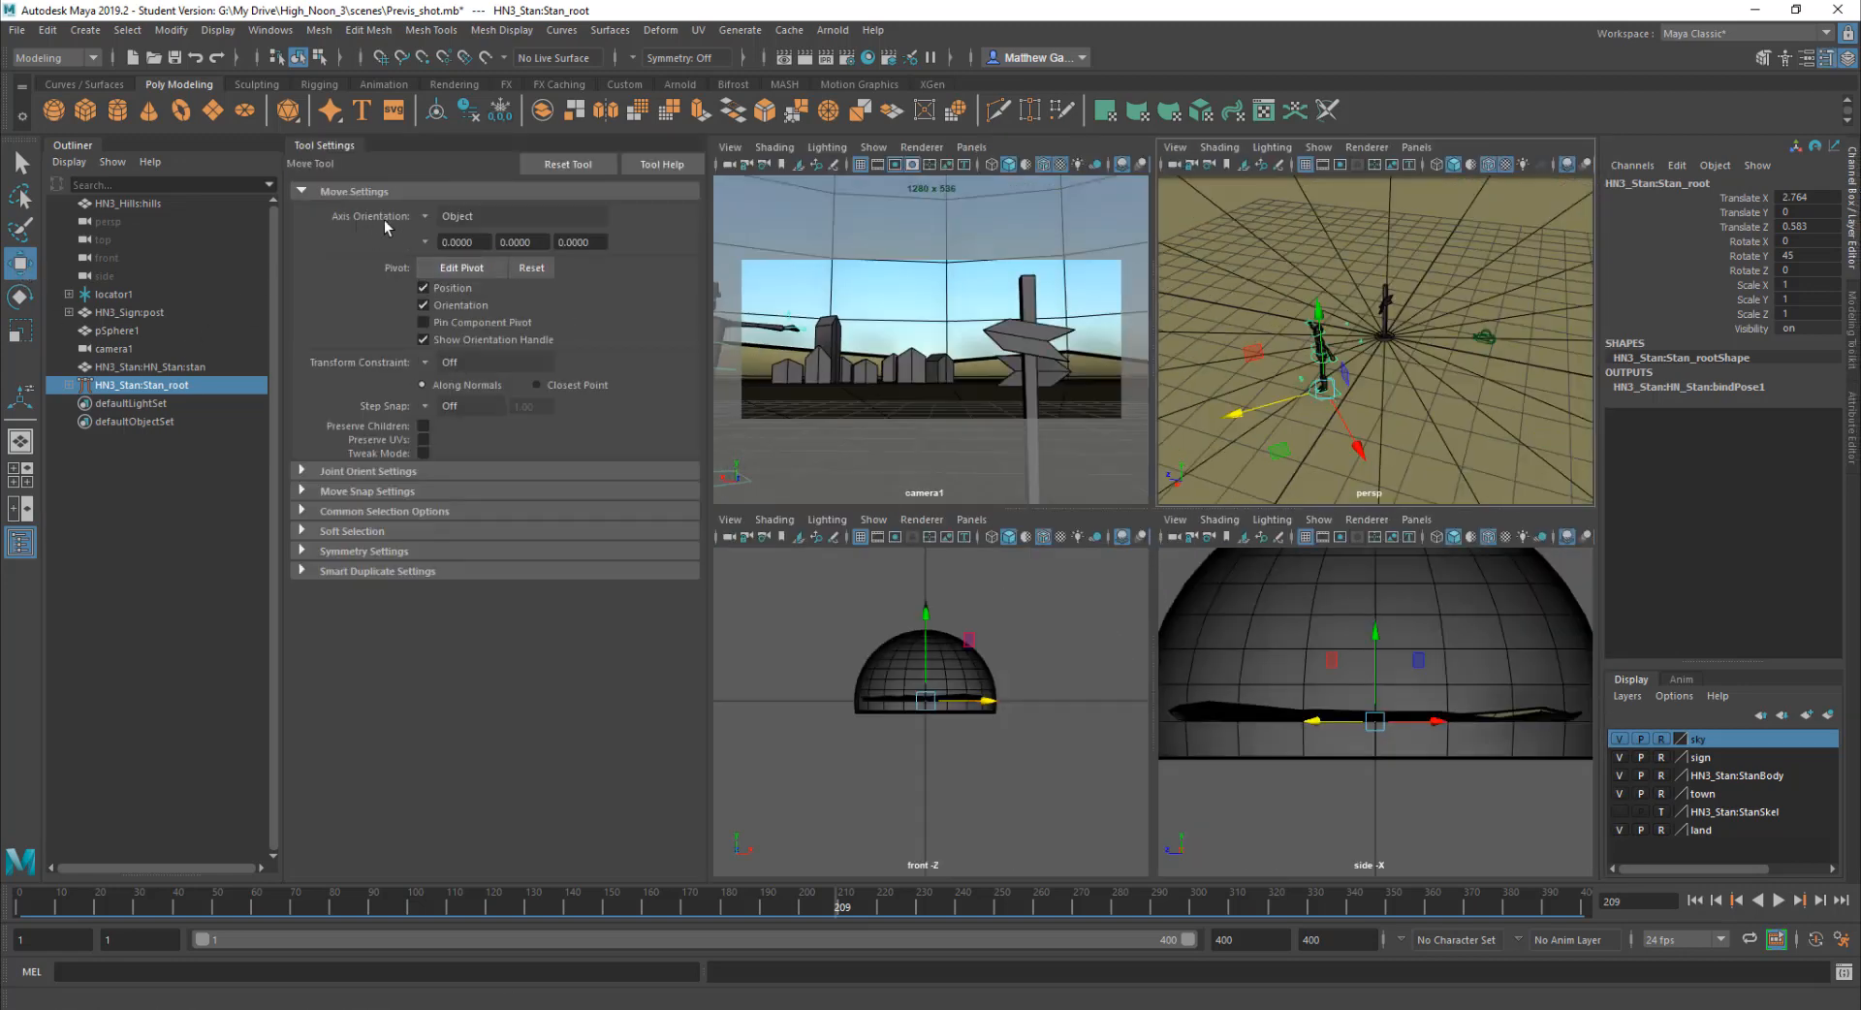
pyautogui.click(427, 216)
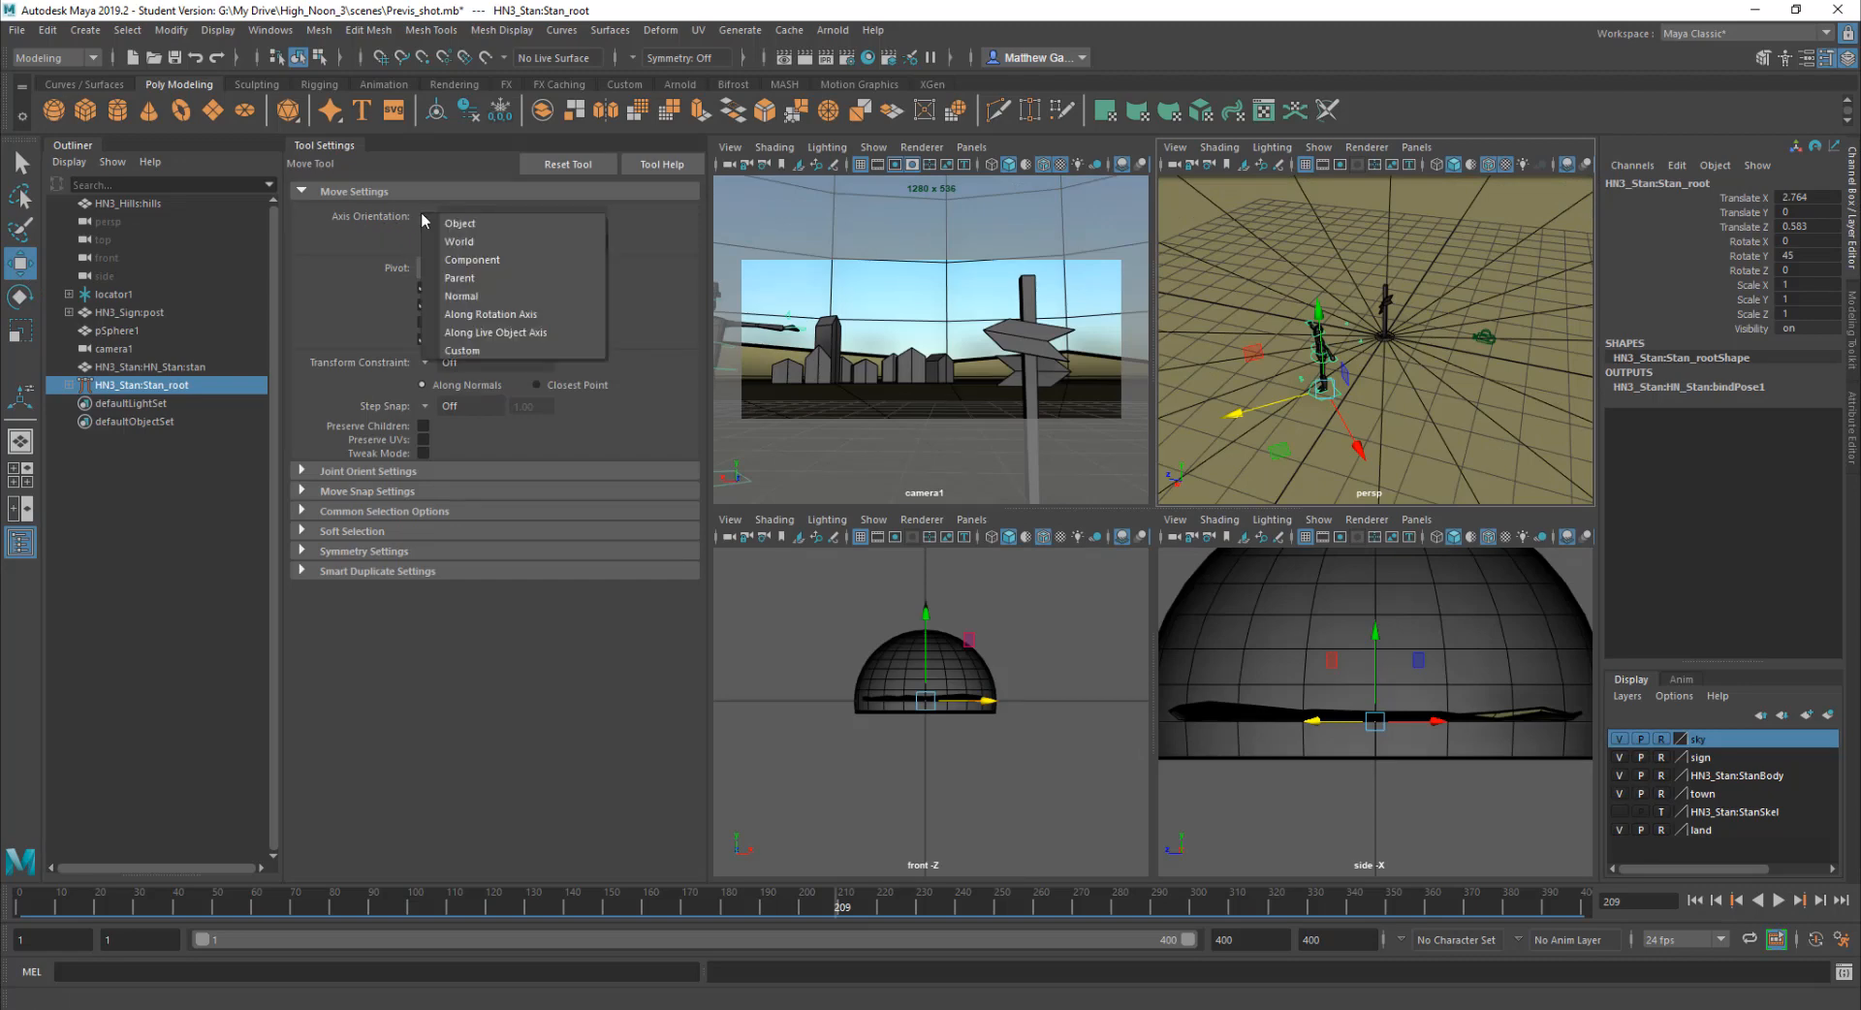
pyautogui.click(472, 244)
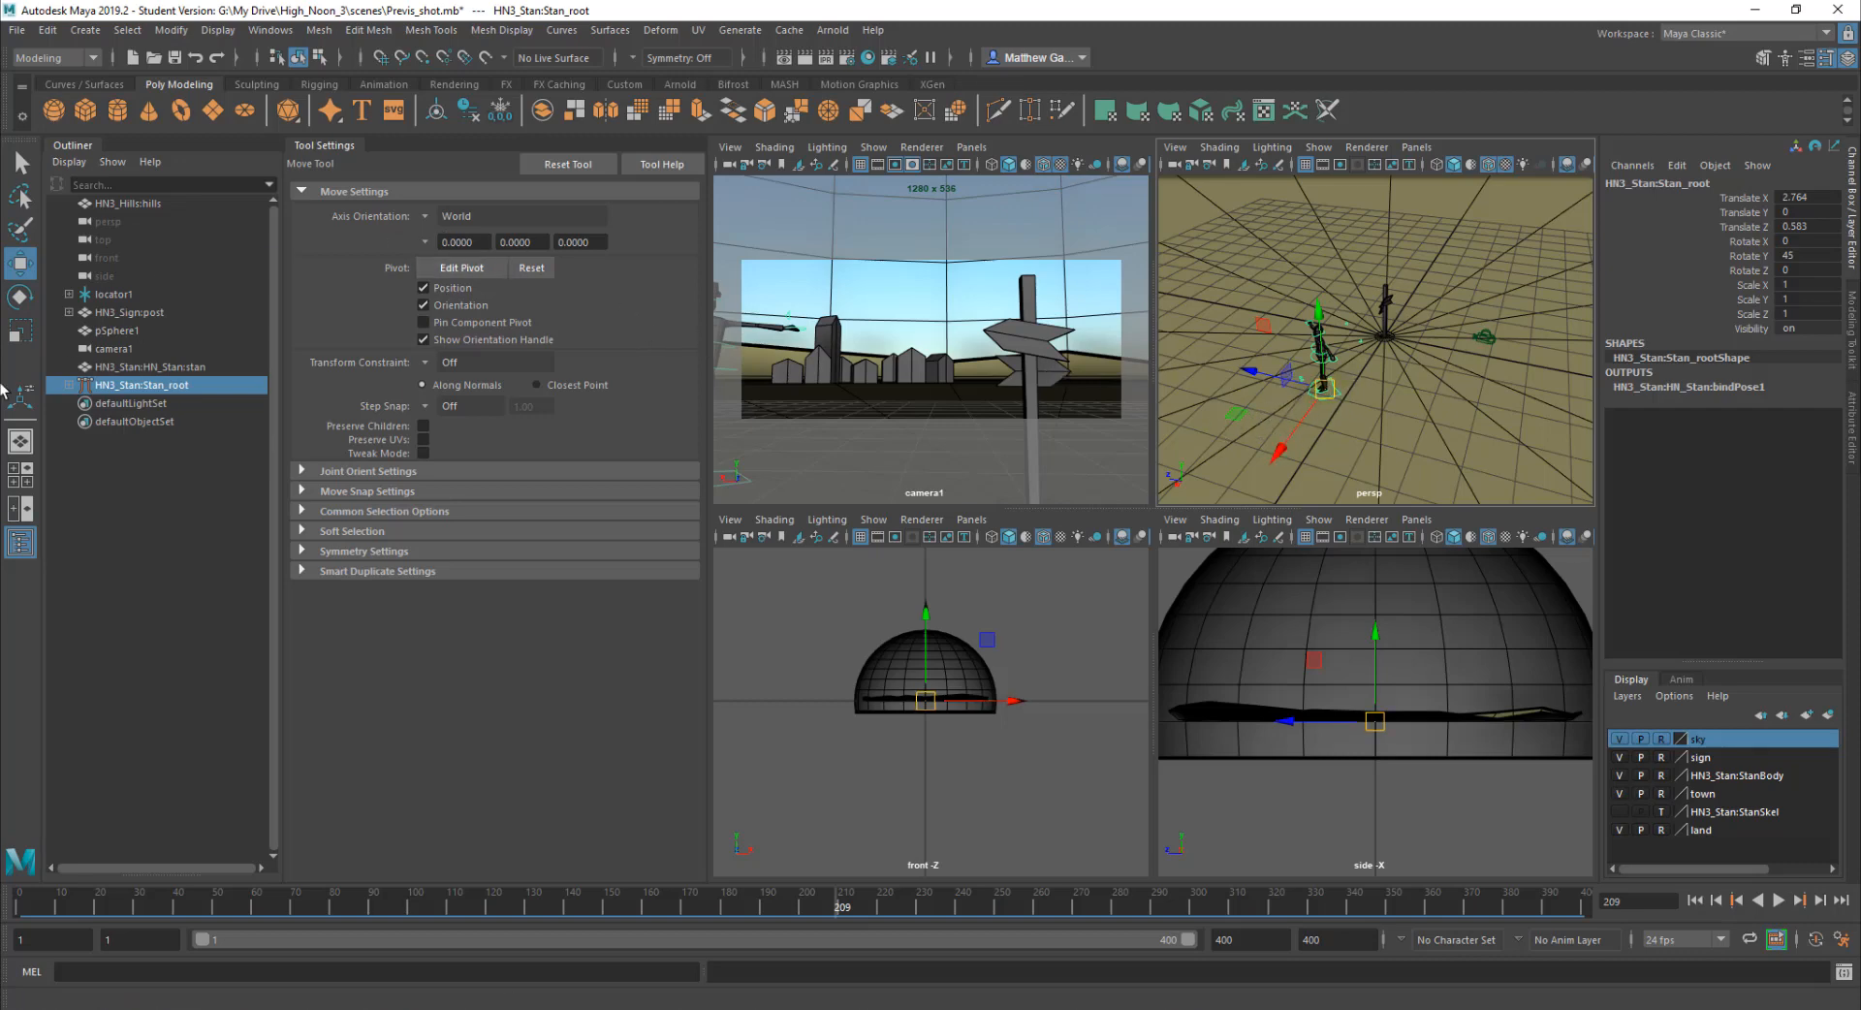
pyautogui.click(424, 217)
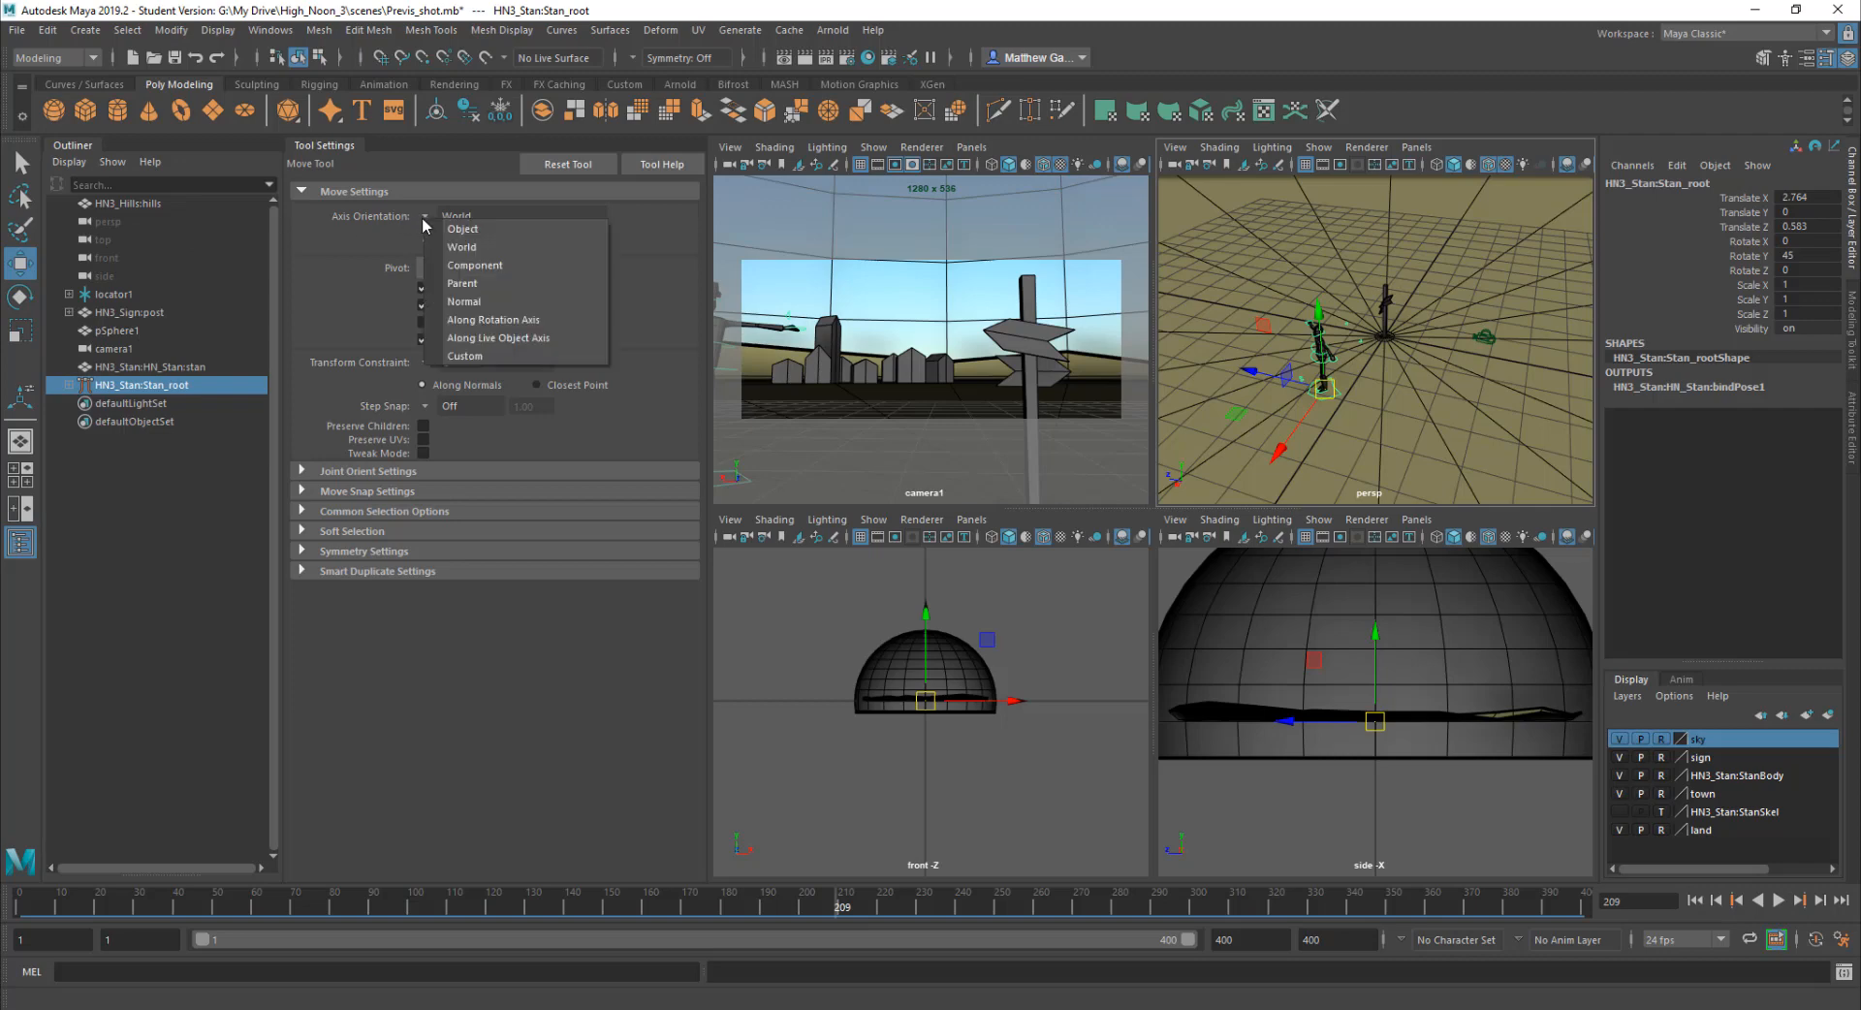
pyautogui.click(489, 229)
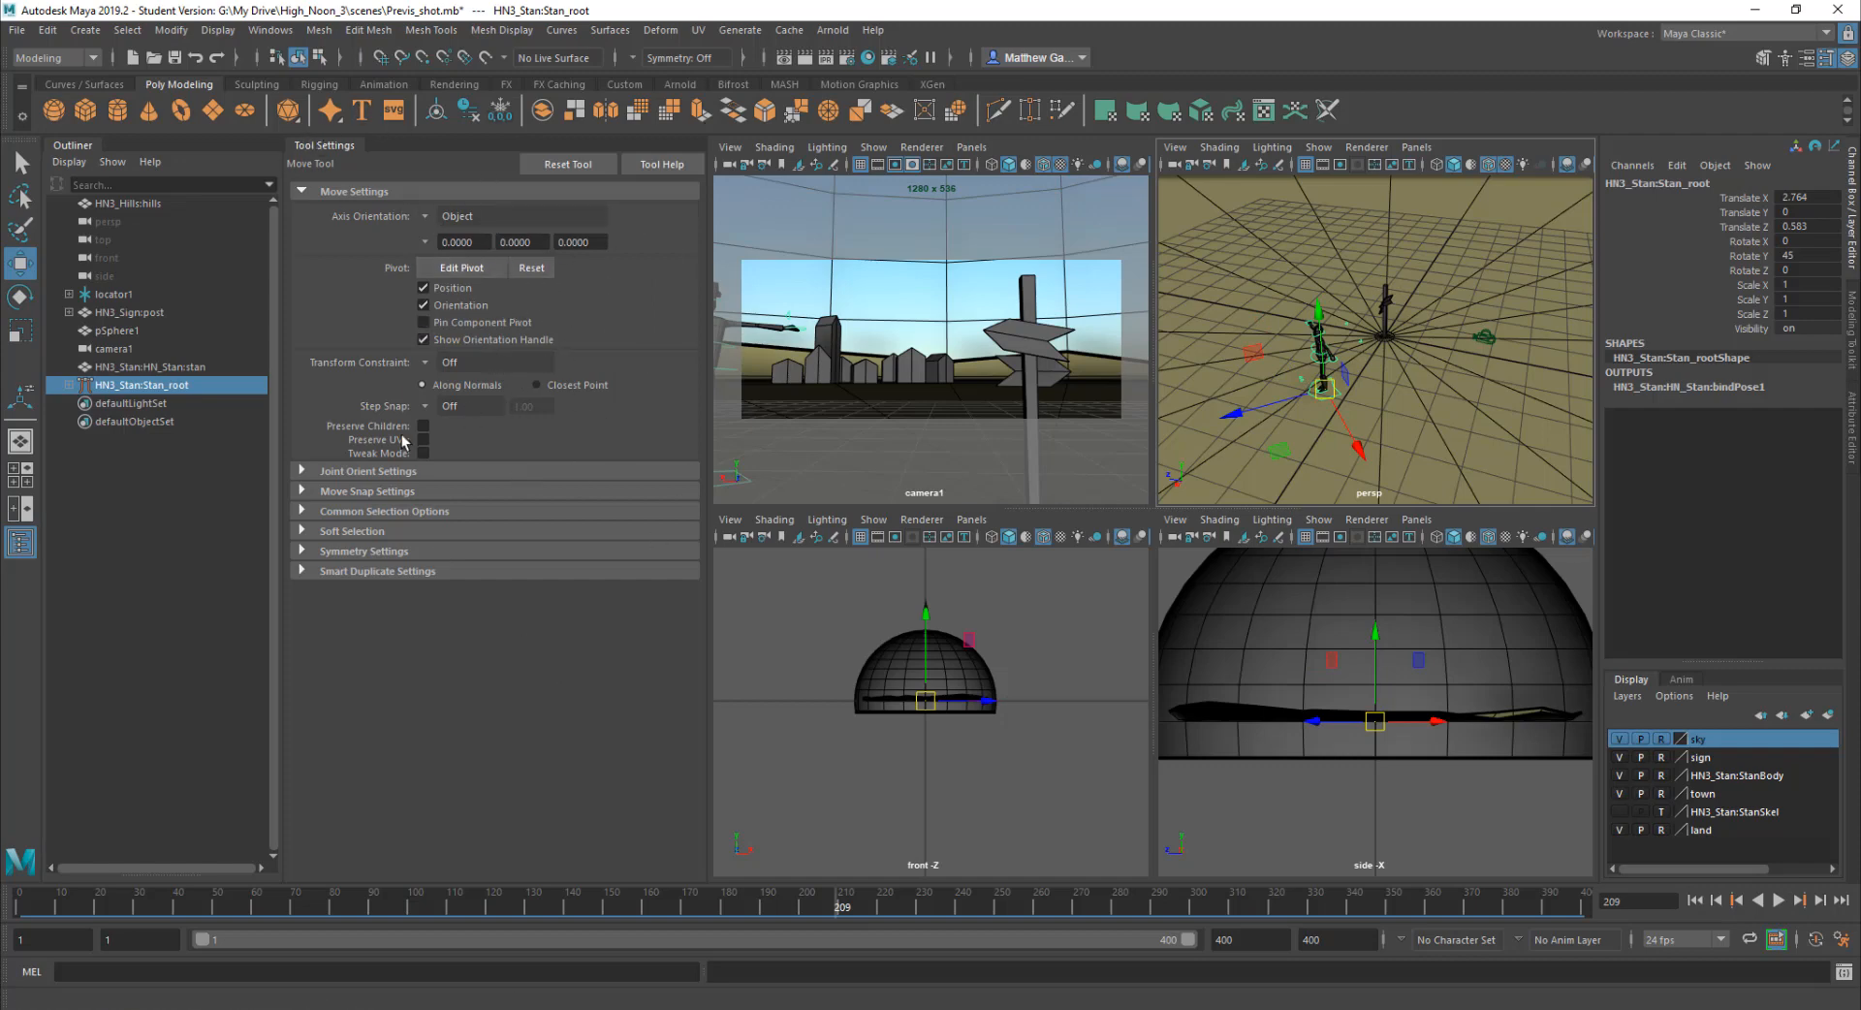
pyautogui.click(1826, 57)
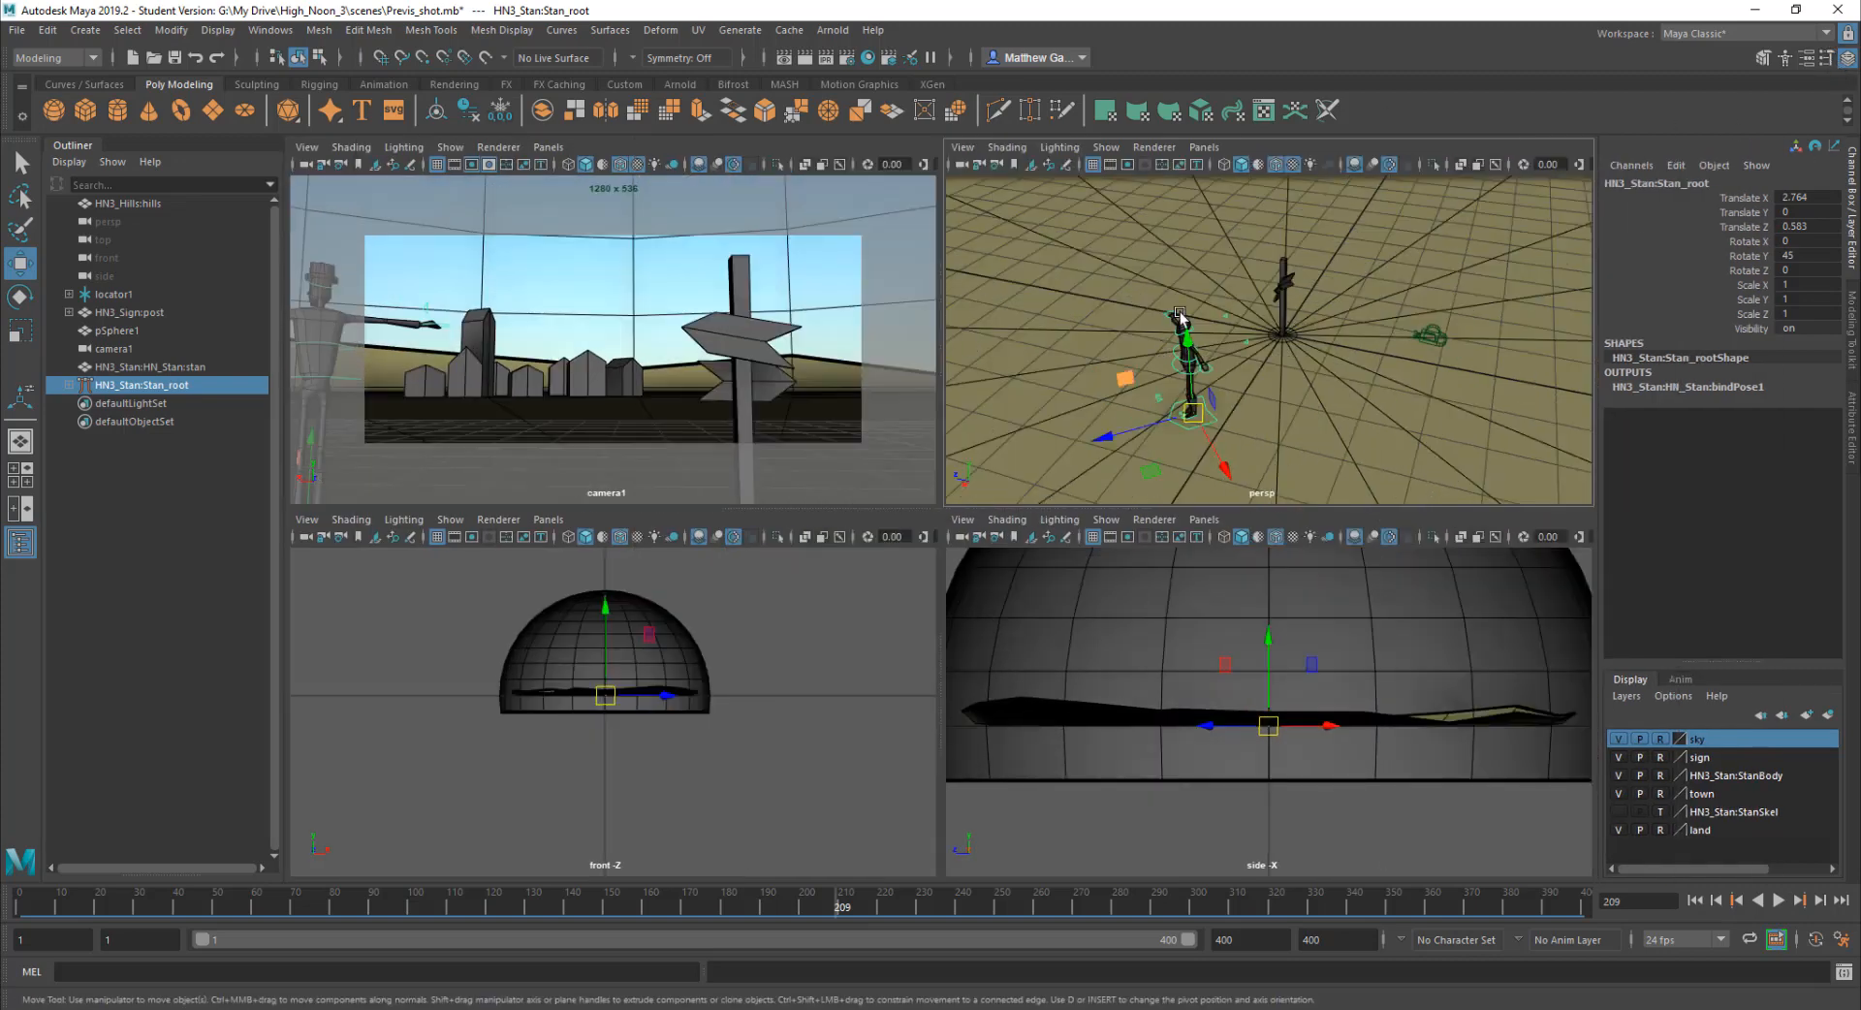
pyautogui.click(1827, 57)
pyautogui.click(1826, 58)
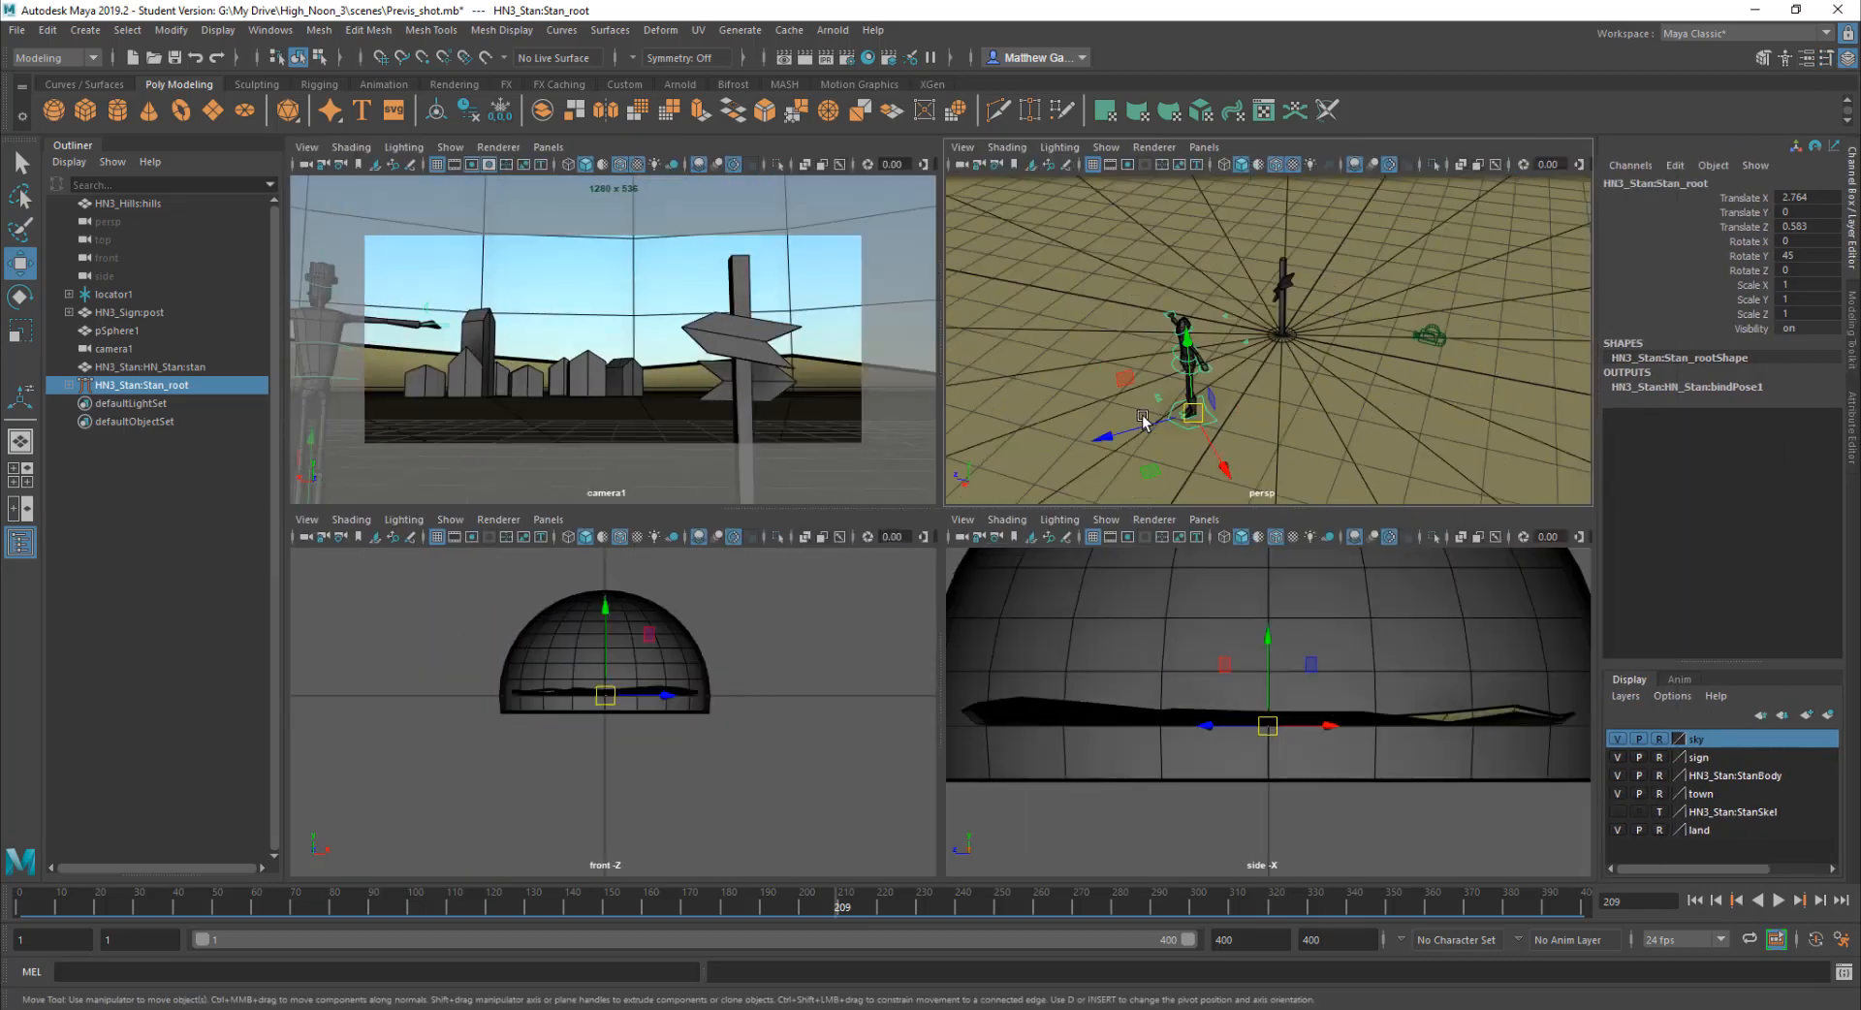
# Step: Undo Stan's last move and rotation, and move his root out of camera1's frame to Translate Z about -2.09
pyautogui.hotkey('ctrl', 'z')
pyautogui.hotkey('ctrl', 'z')
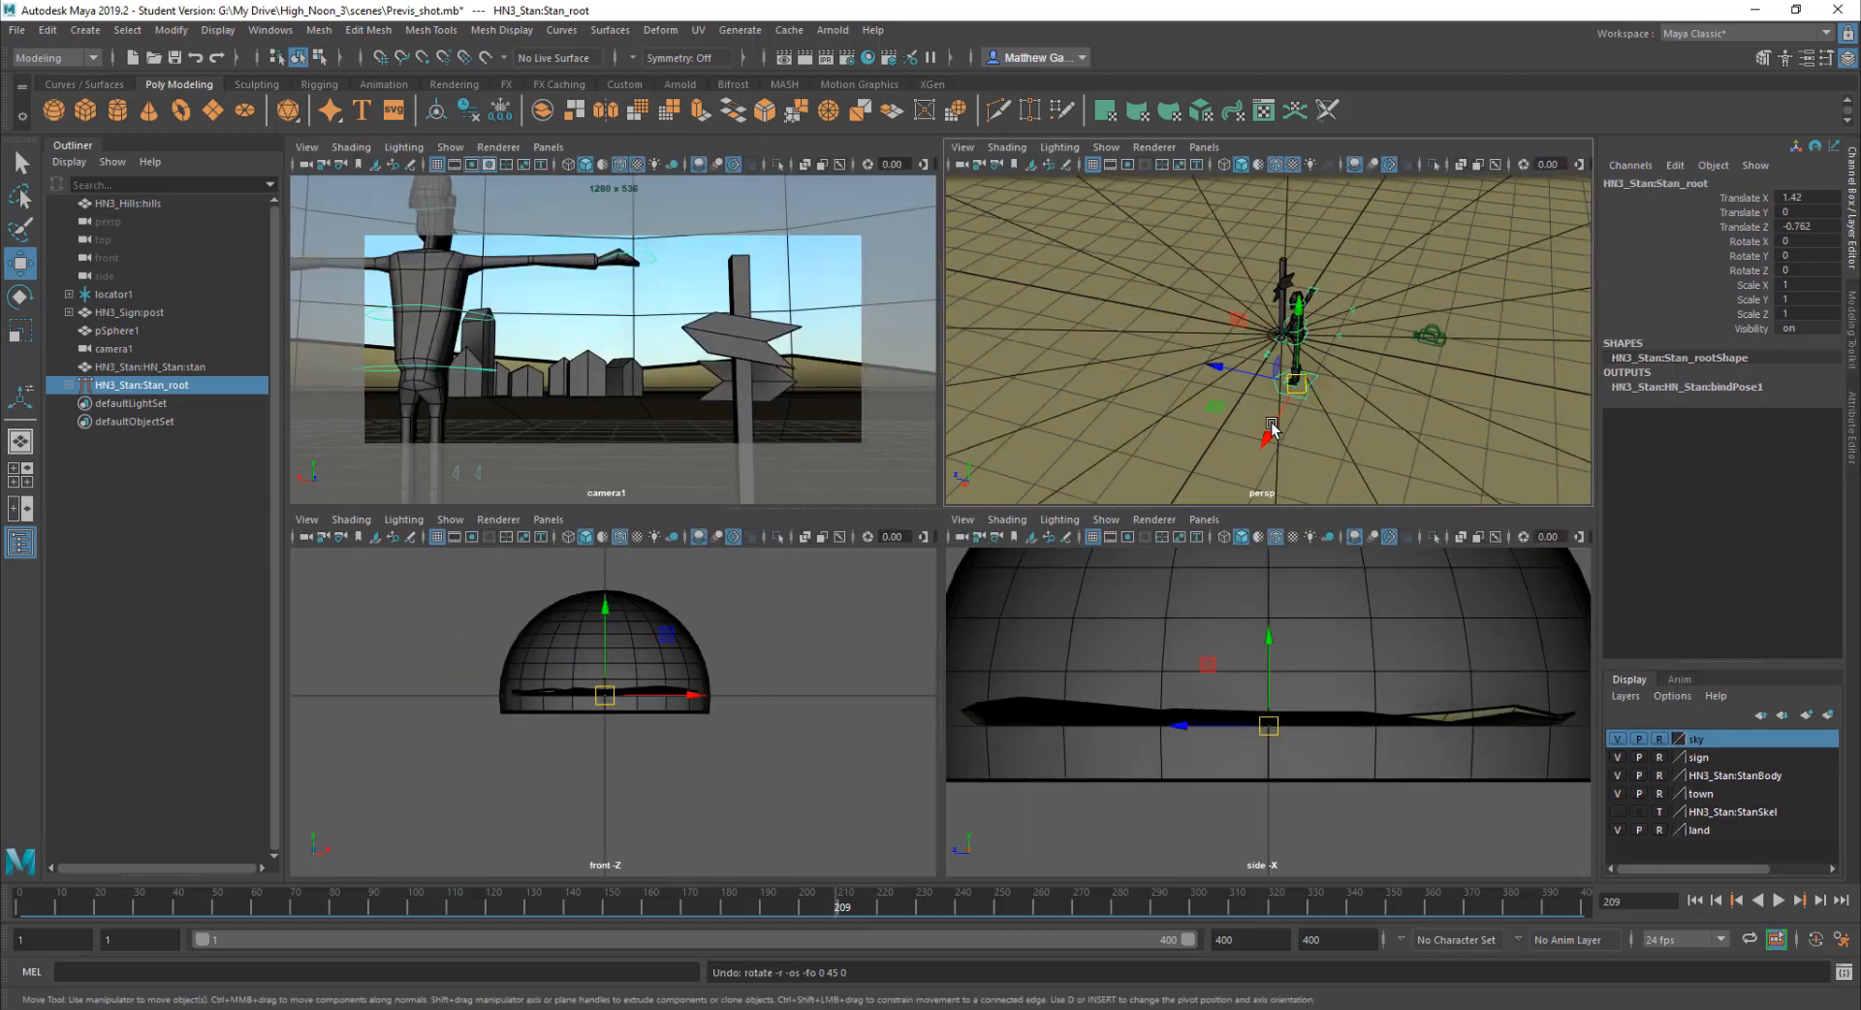
pyautogui.moveTo(1229, 369); pyautogui.dragTo(1299, 385)
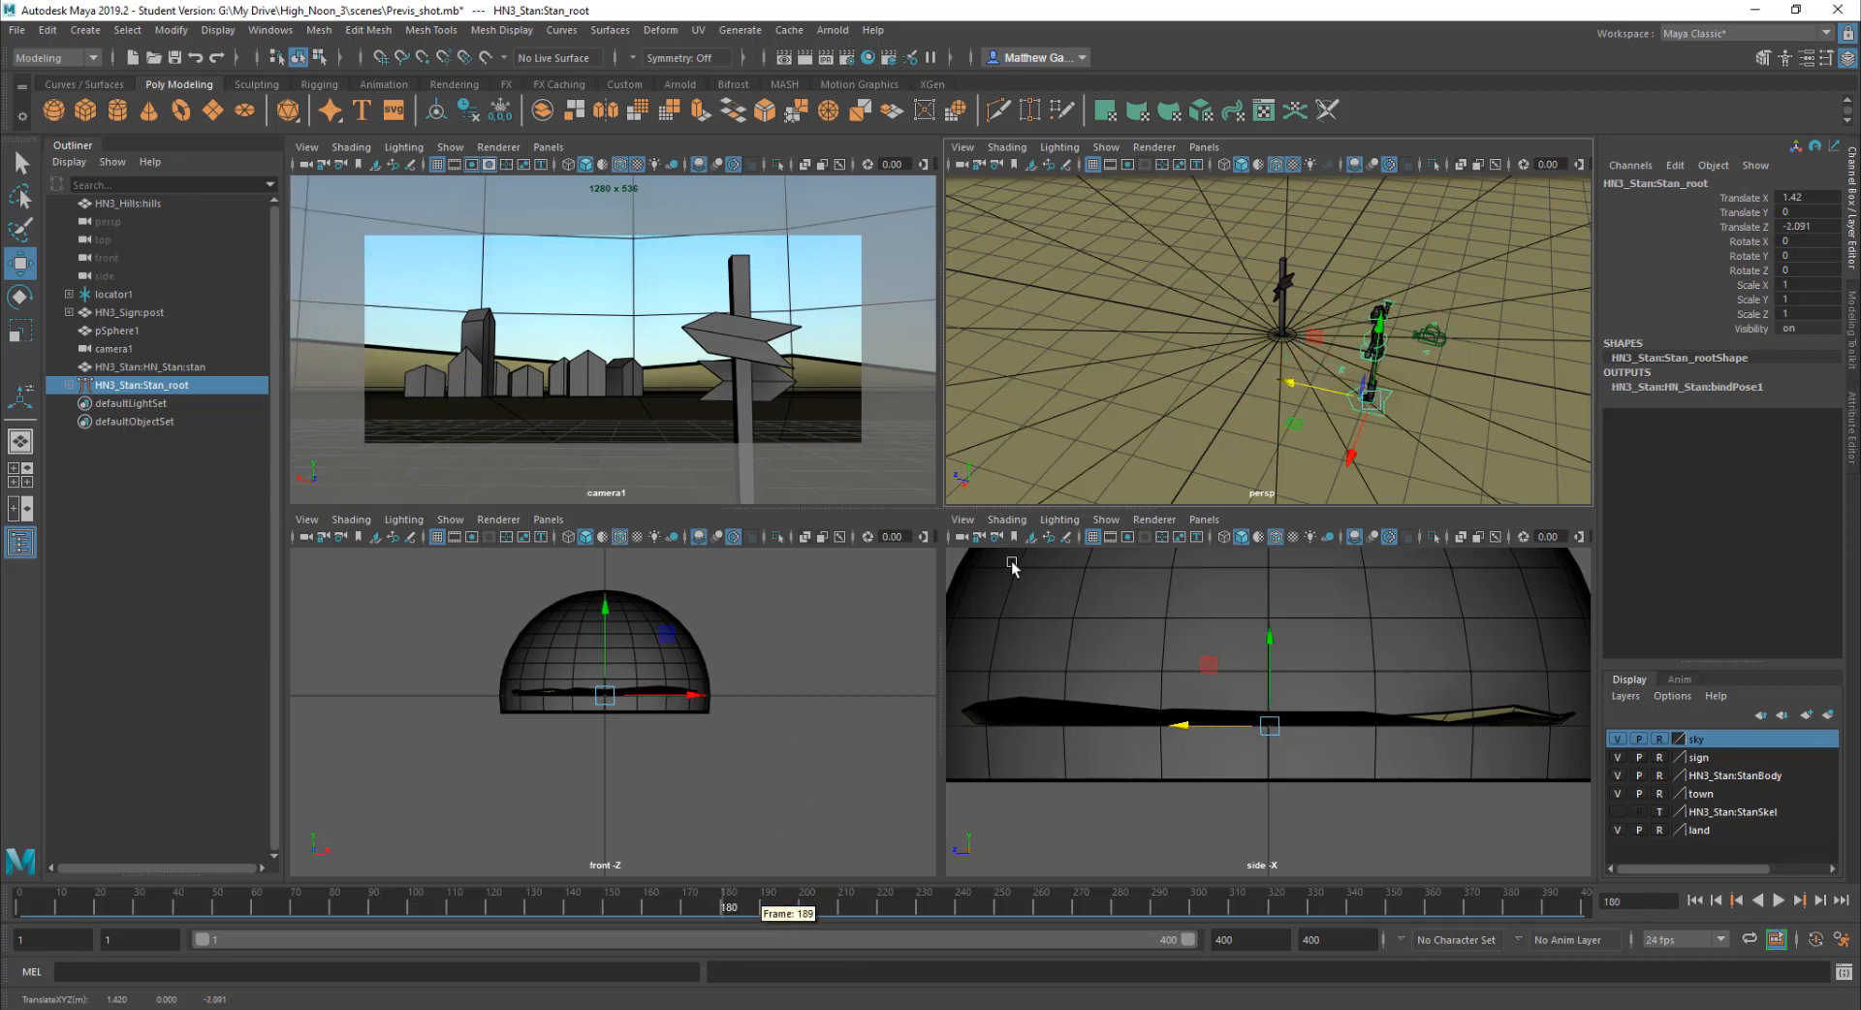
# Step: Set a keyframe on Stan's root control at frame 180
pyautogui.click(1414, 465)
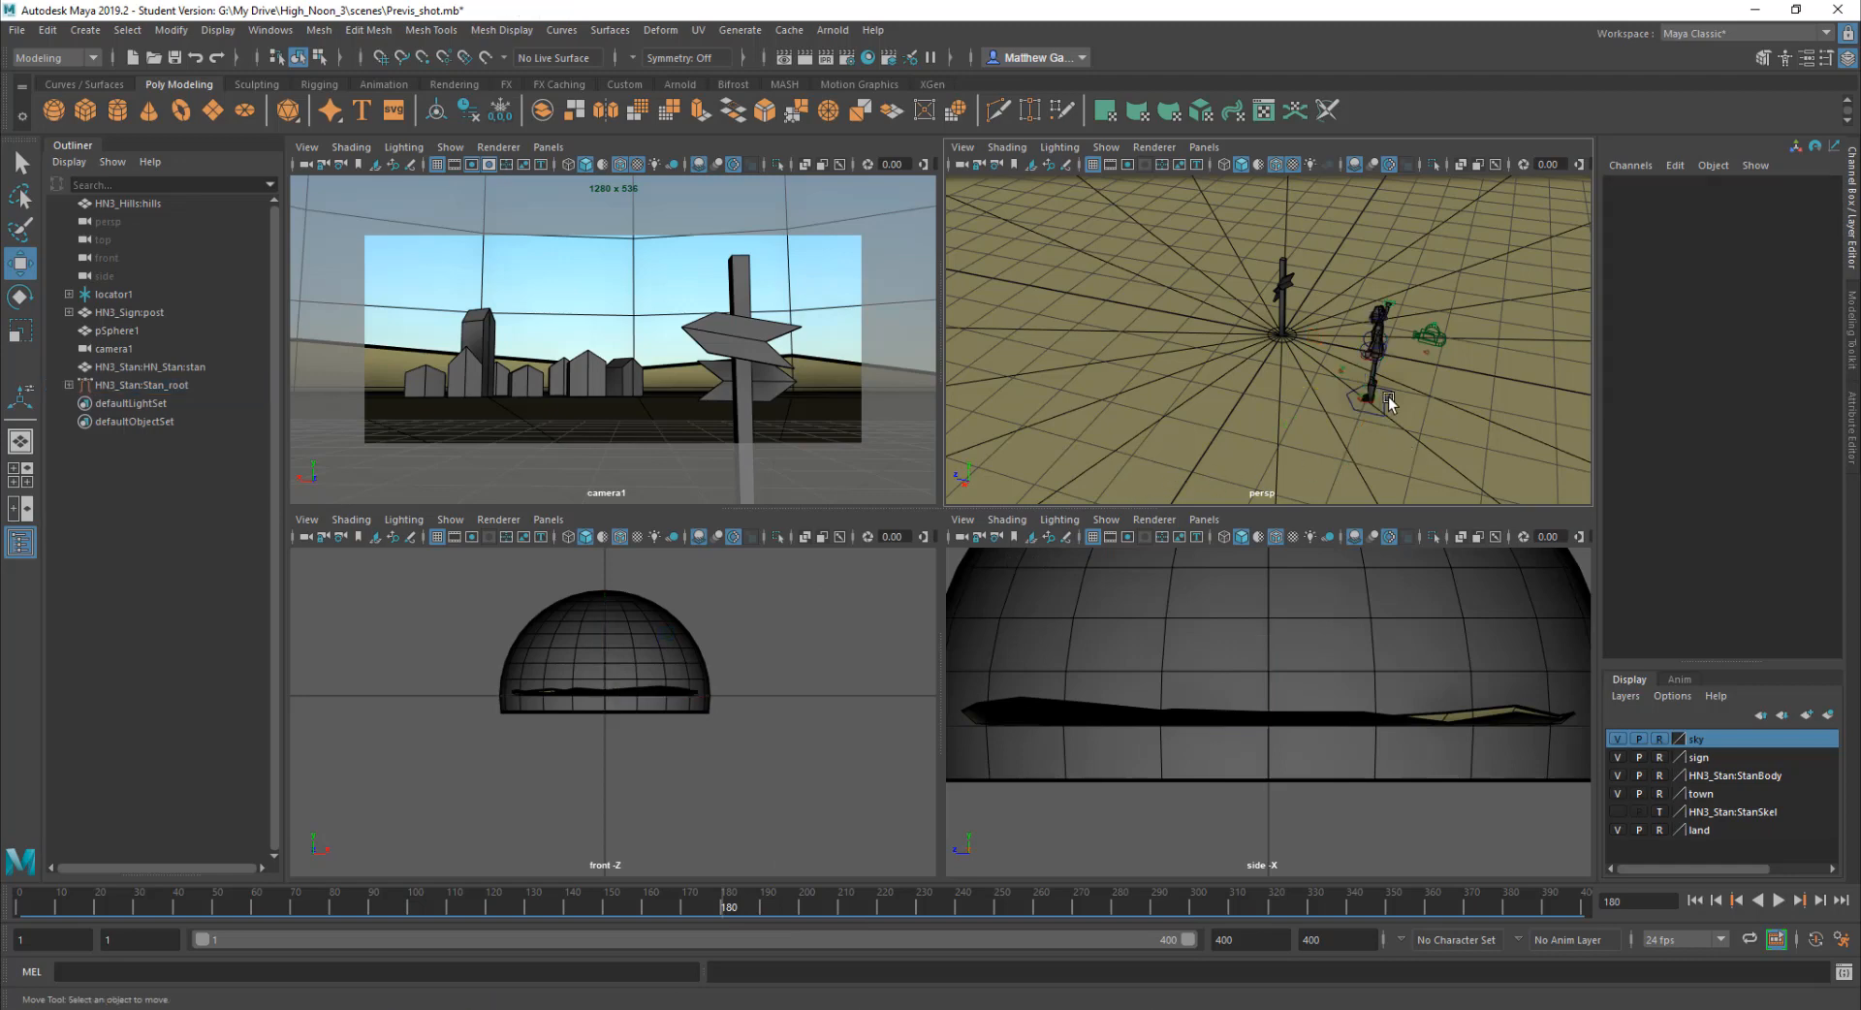
pyautogui.click(1390, 388)
pyautogui.press('s')
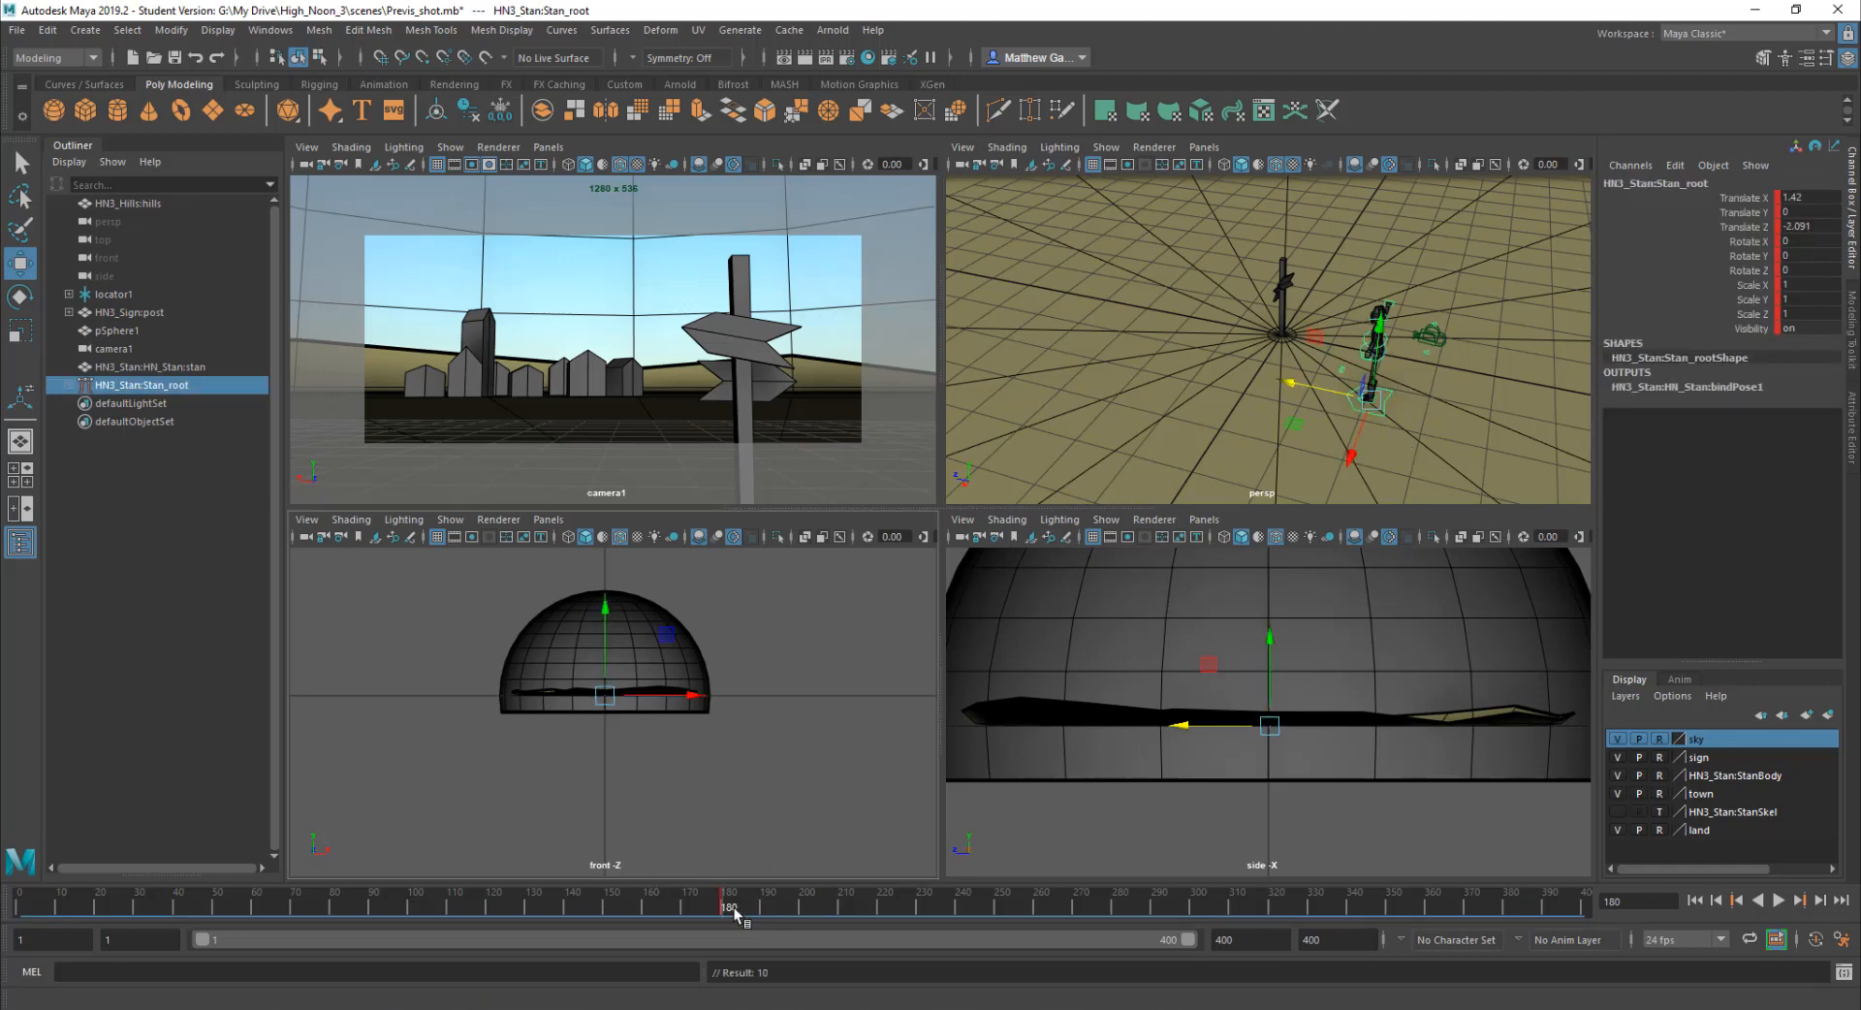
# Step: Keyframe Stan's root at frame 280 at Translate Z about 6.66, toward the town, and play back his movement
pyautogui.hotkey('alt', 'v')
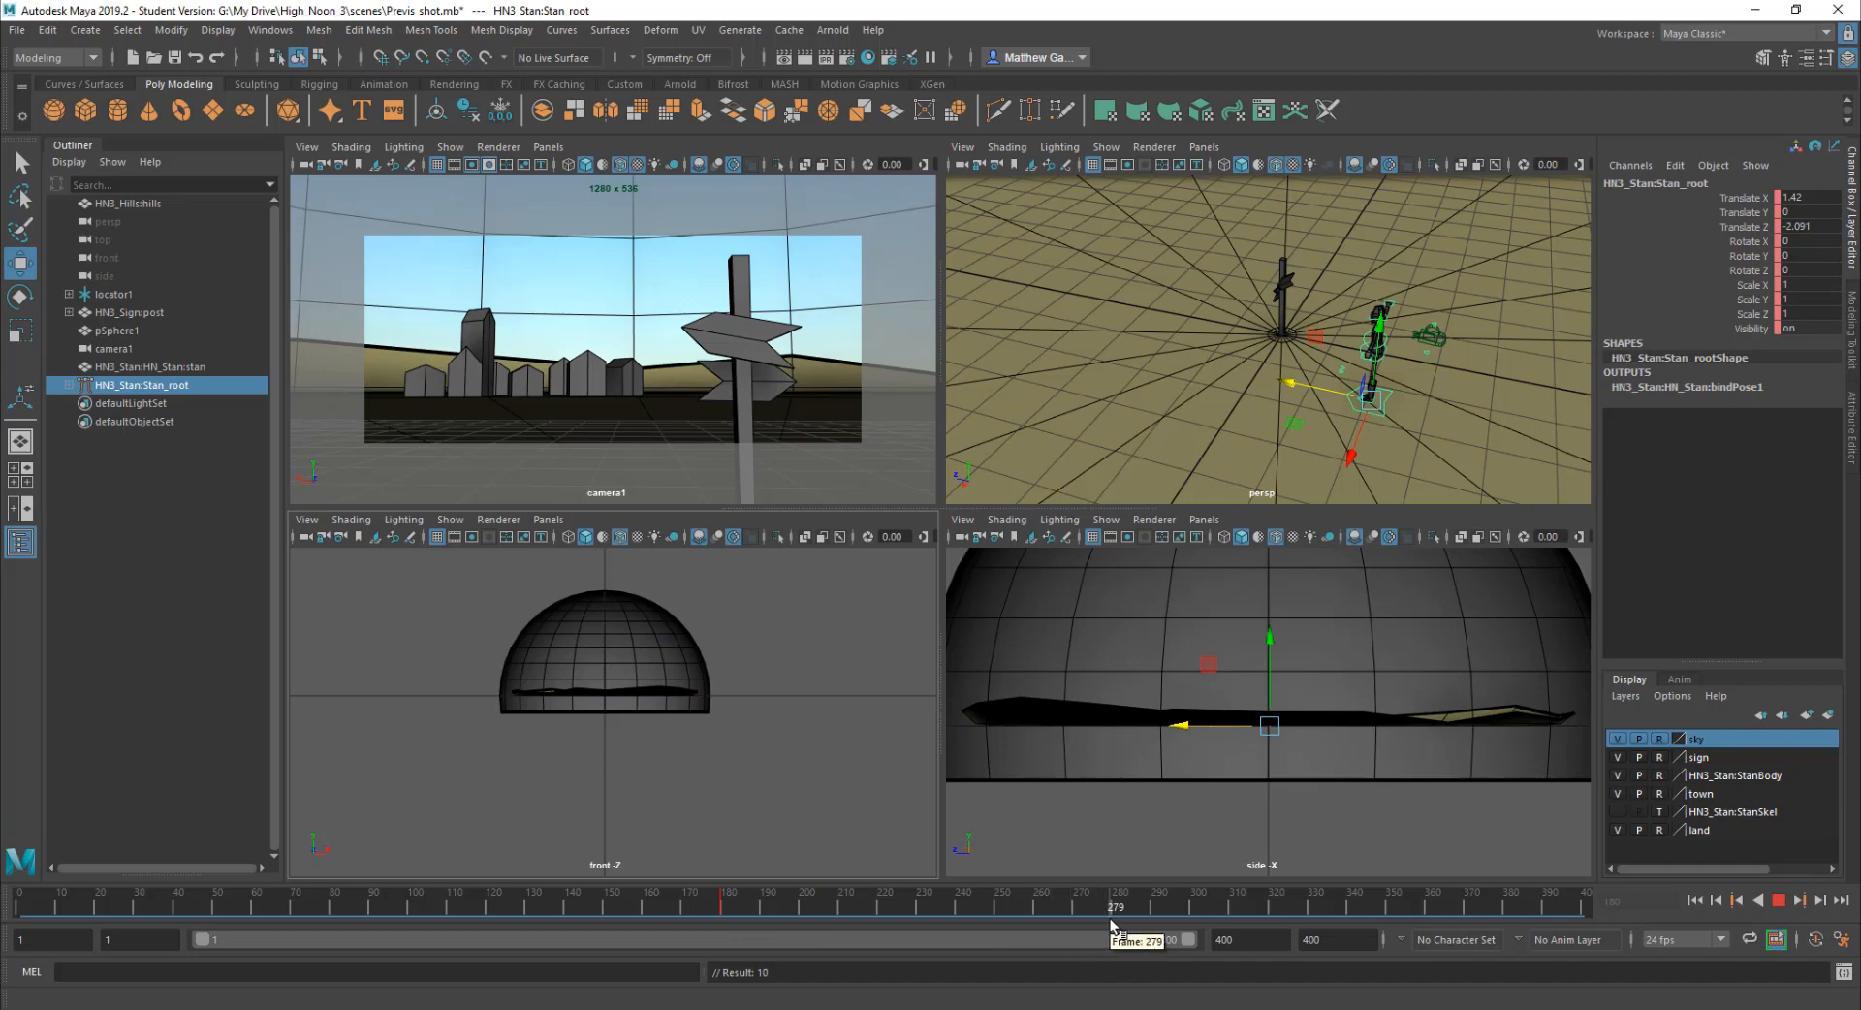
pyautogui.hotkey('alt', 'v')
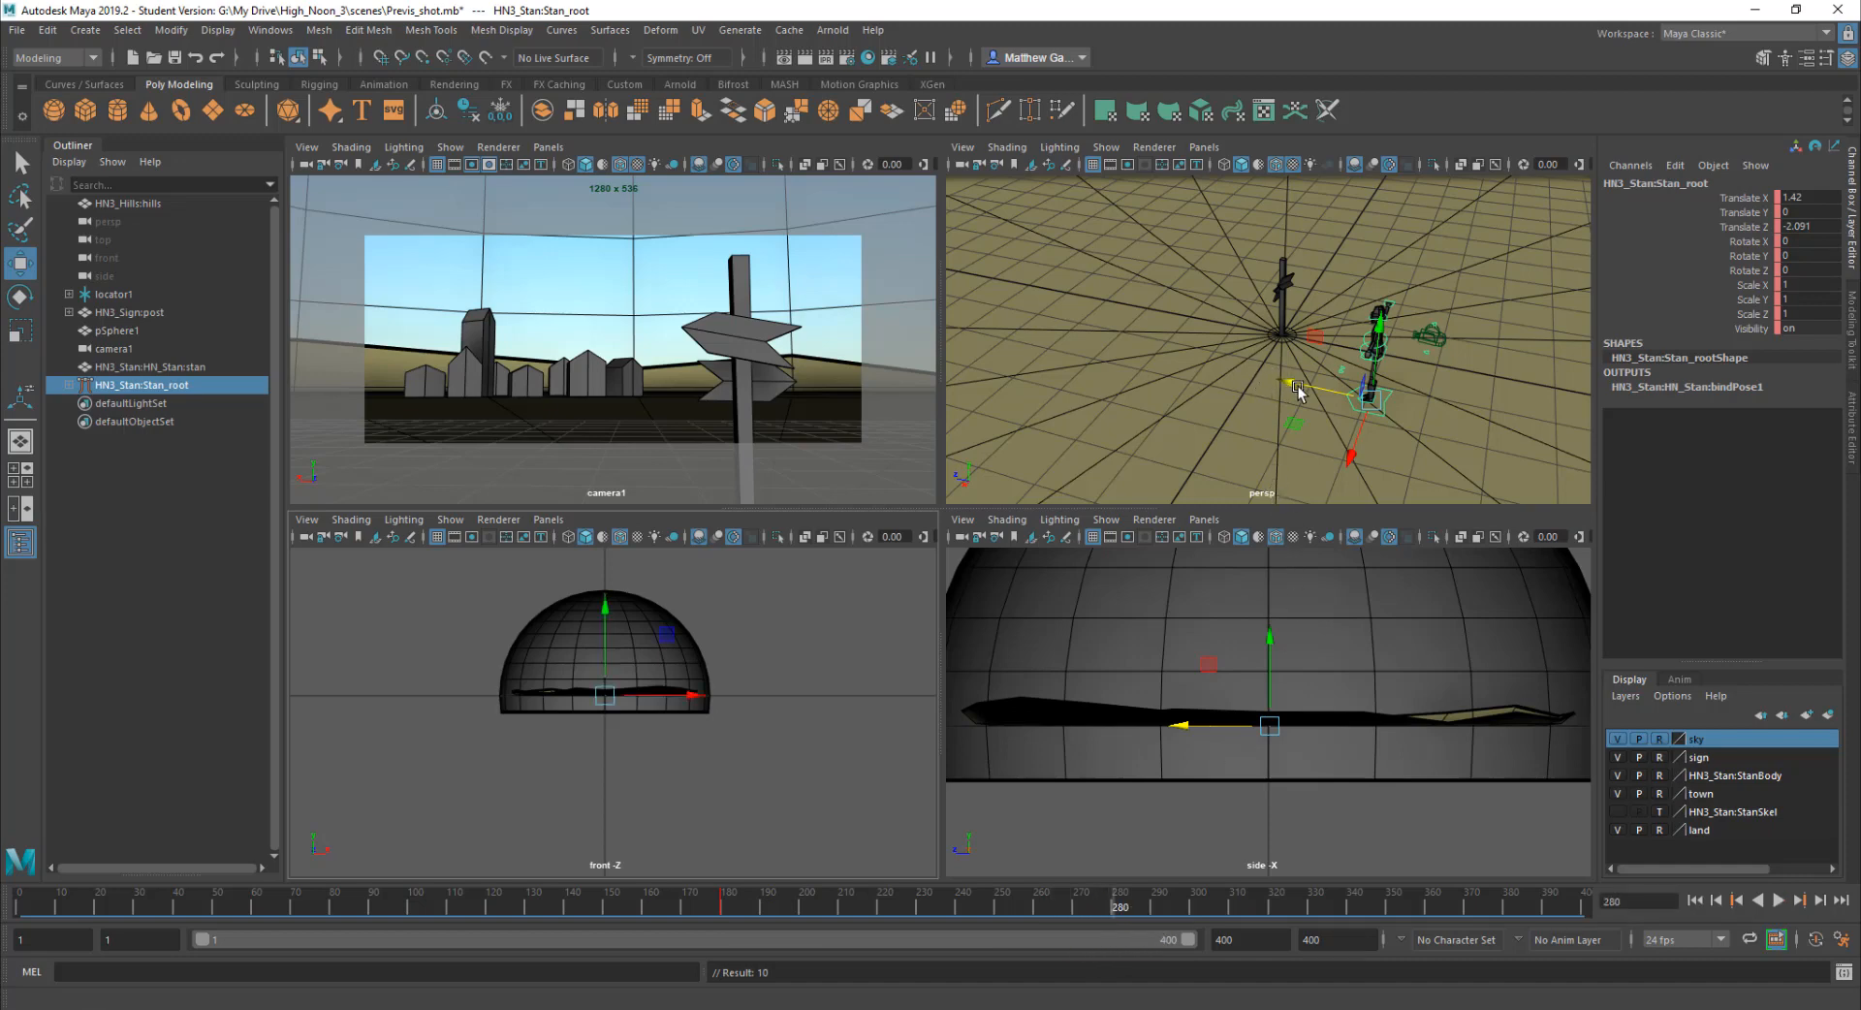
pyautogui.moveTo(1299, 386); pyautogui.dragTo(915, 278)
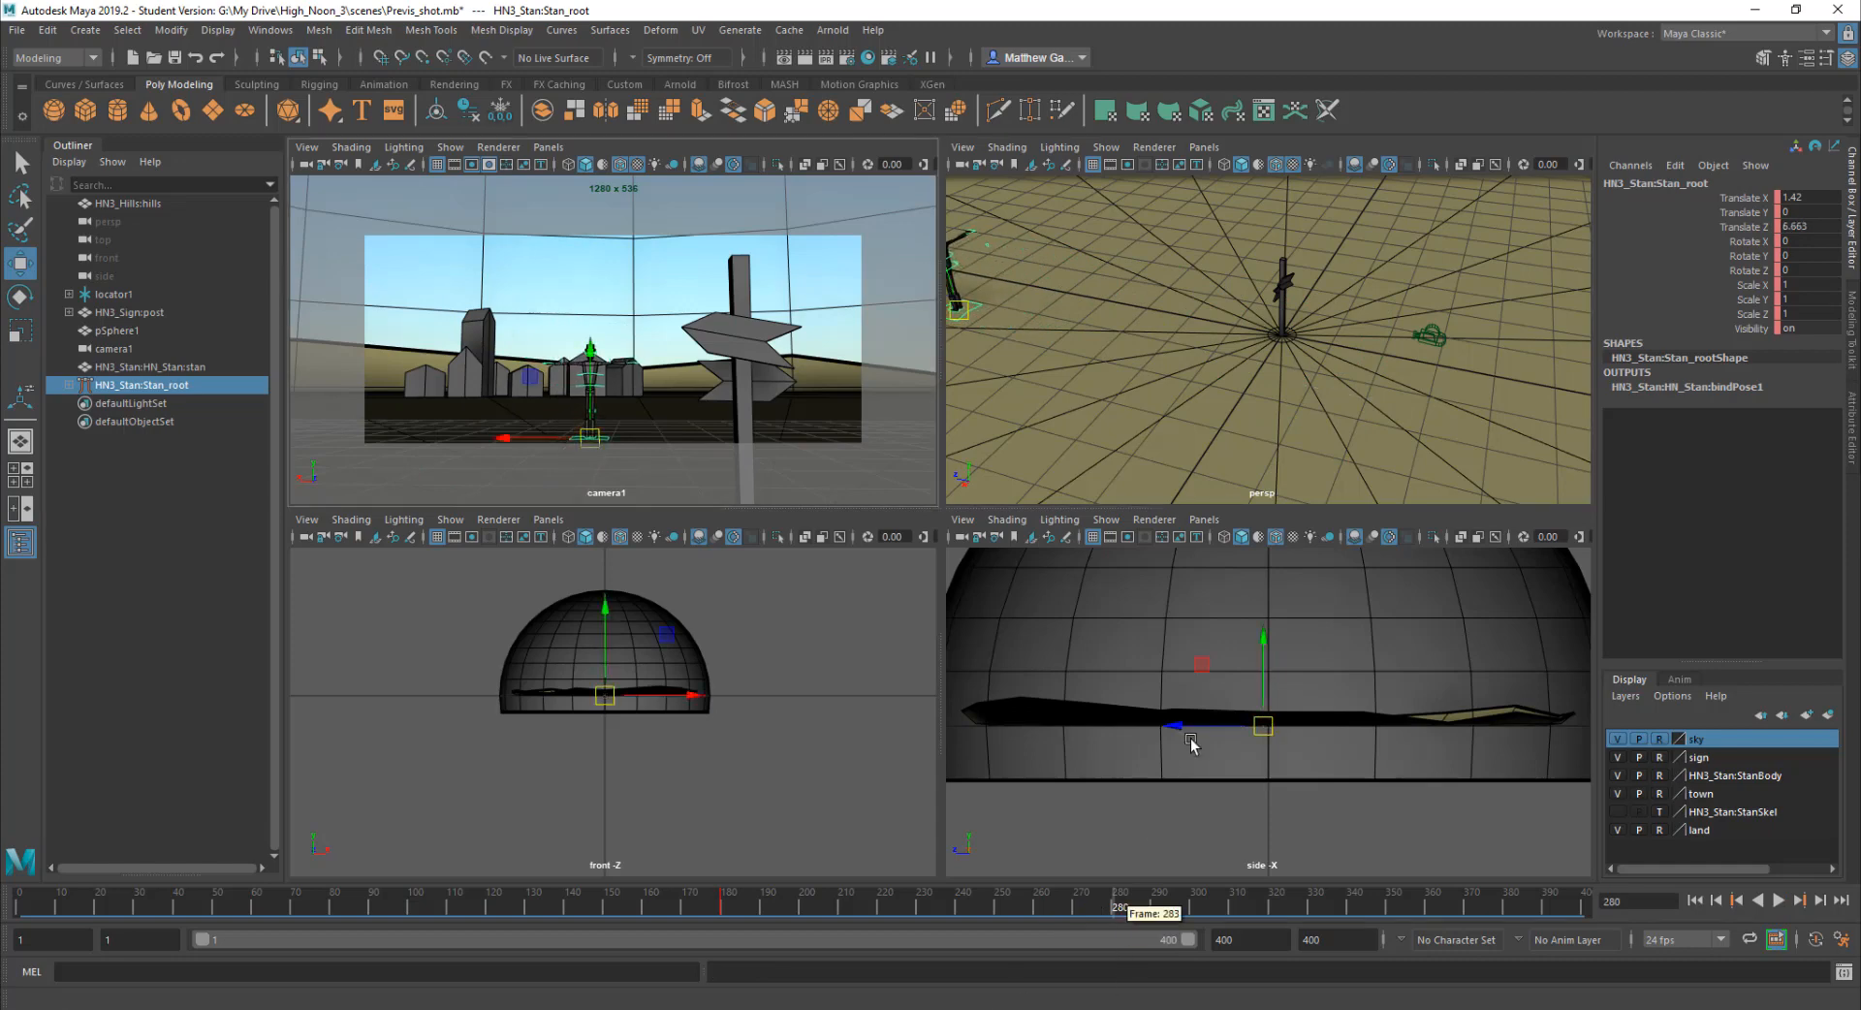
pyautogui.hotkey('alt', 'v')
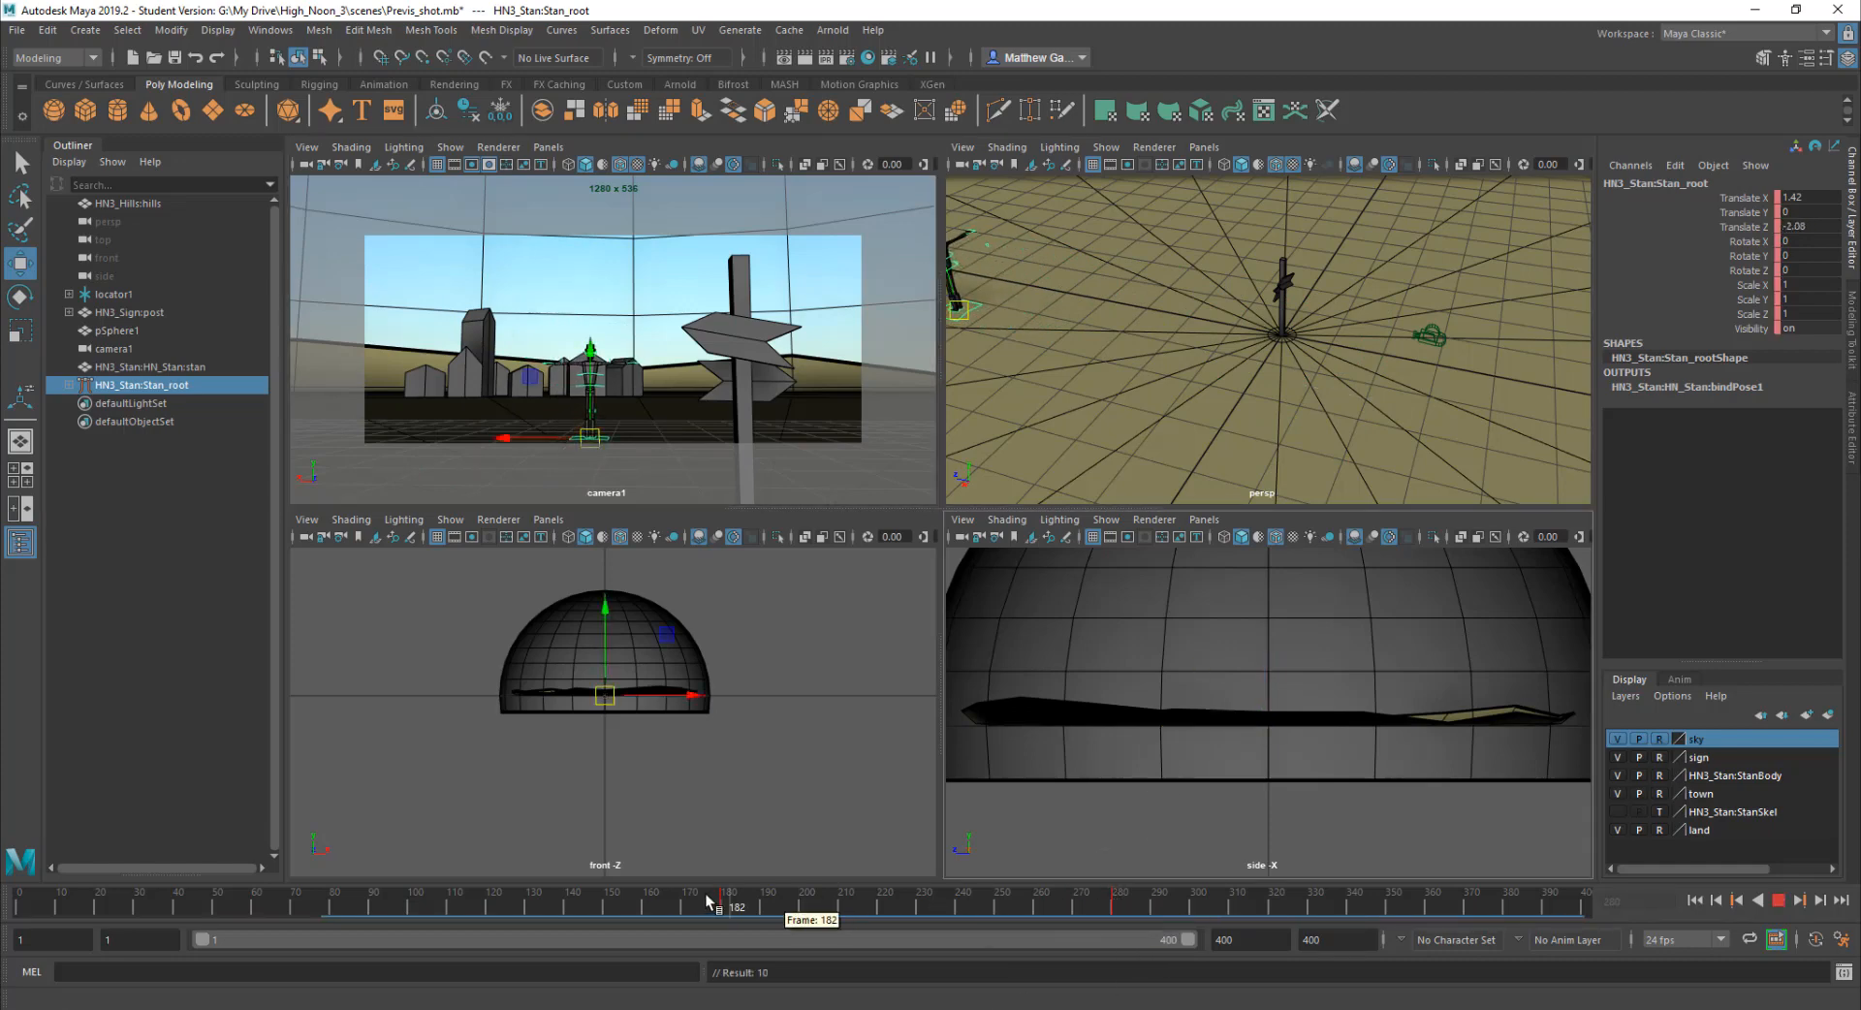
# Step: Scrub the timeline and play back the shot to review Stan's entrance against the camera tilt
pyautogui.moveTo(708, 903); pyautogui.dragTo(637, 903)
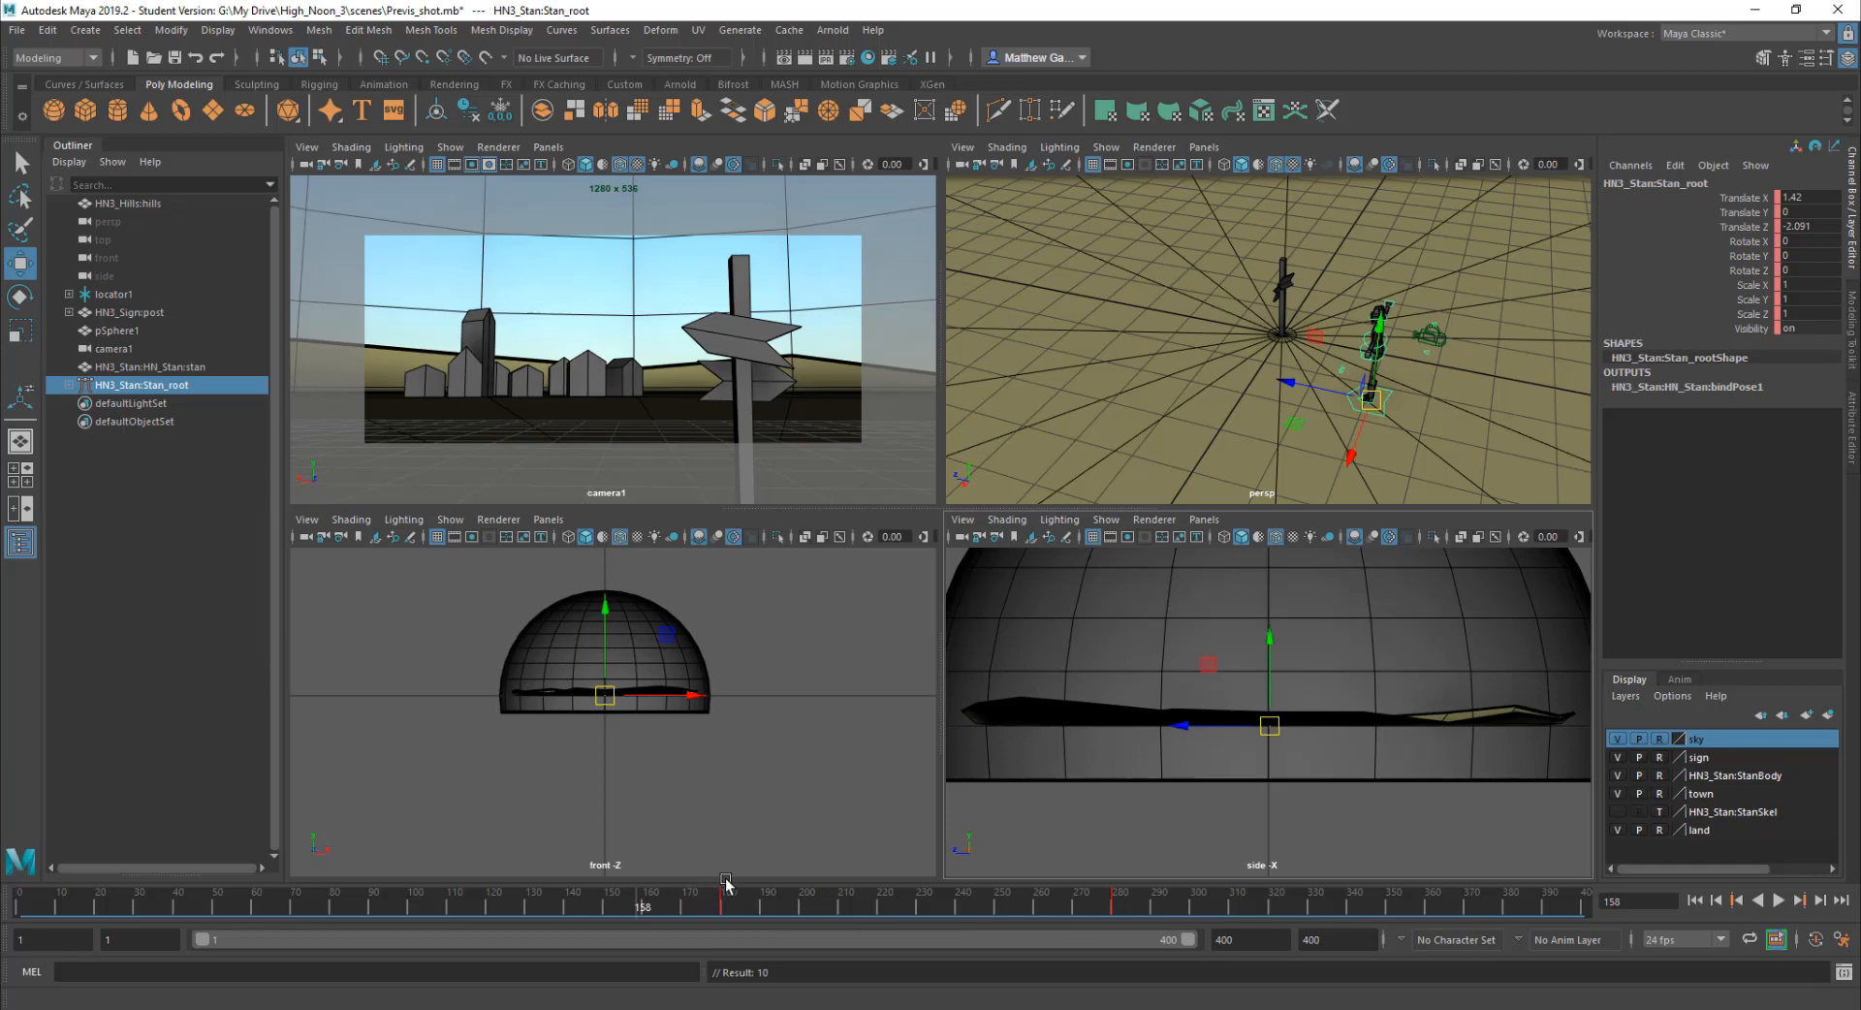
pyautogui.hotkey('alt', 'v')
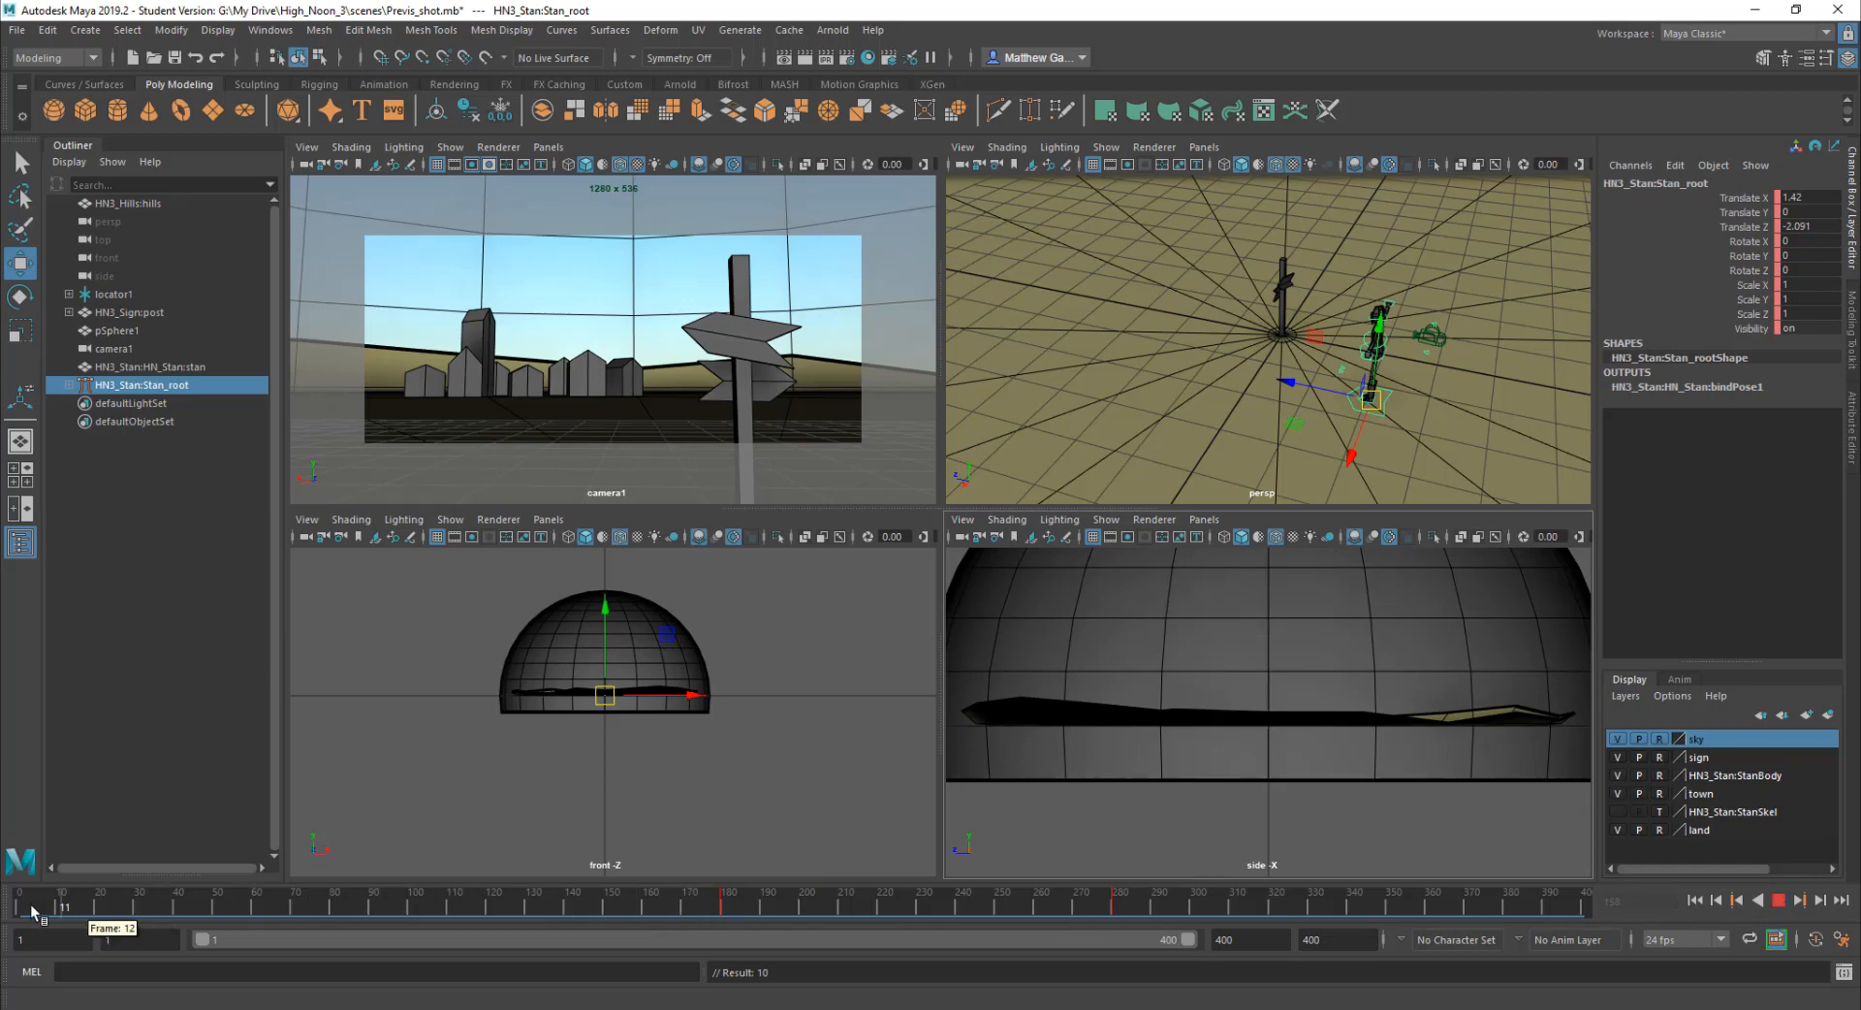
pyautogui.click(1779, 901)
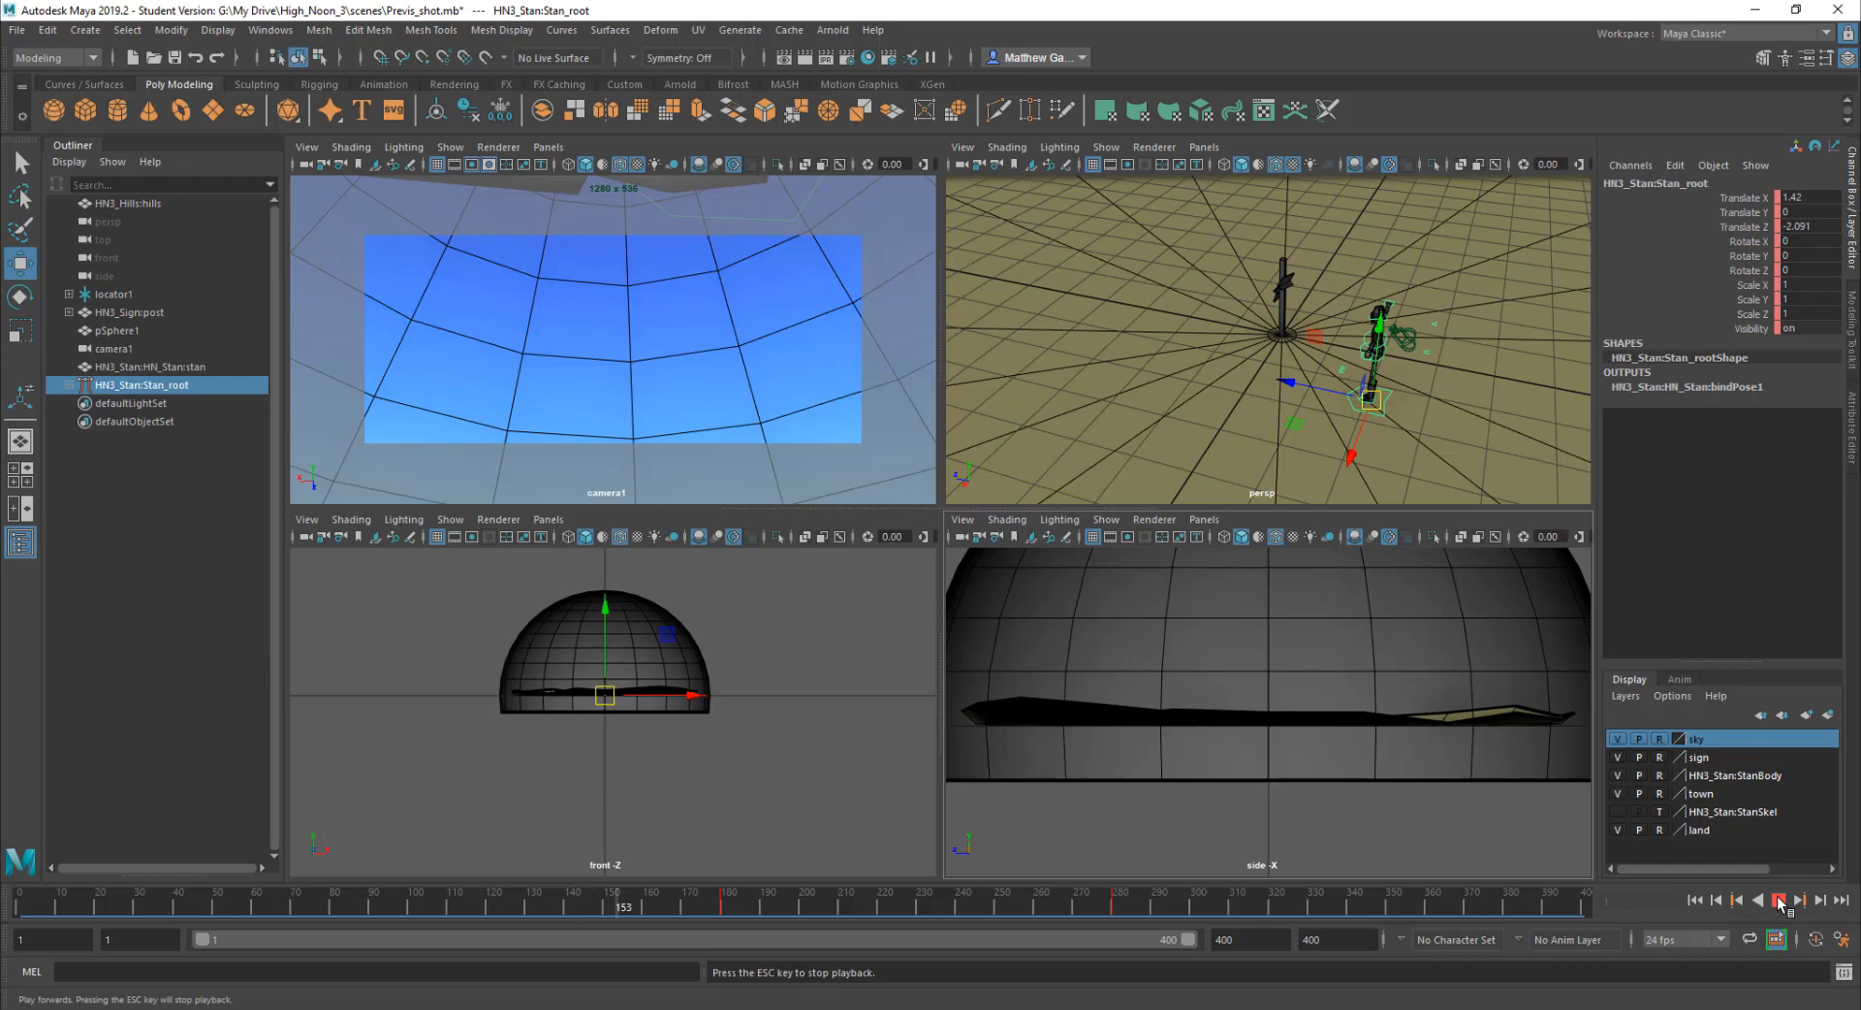
pyautogui.click(1780, 901)
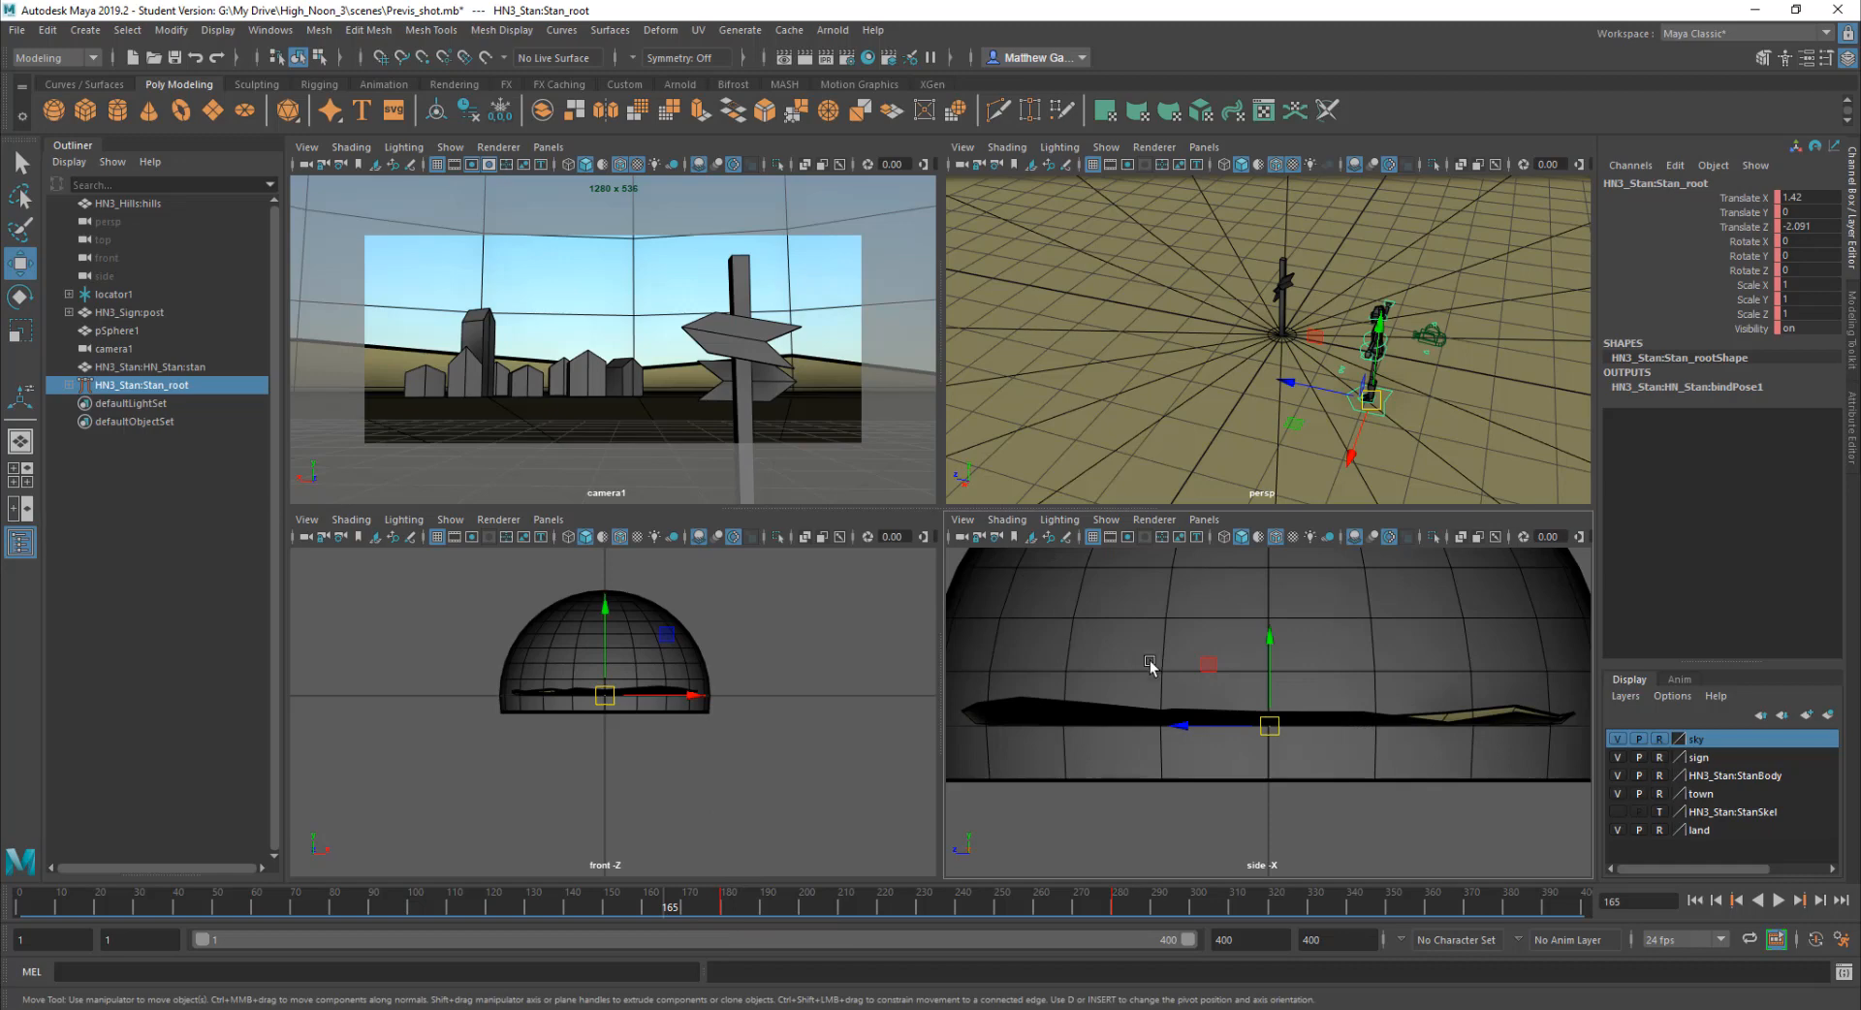
pyautogui.click(1183, 709)
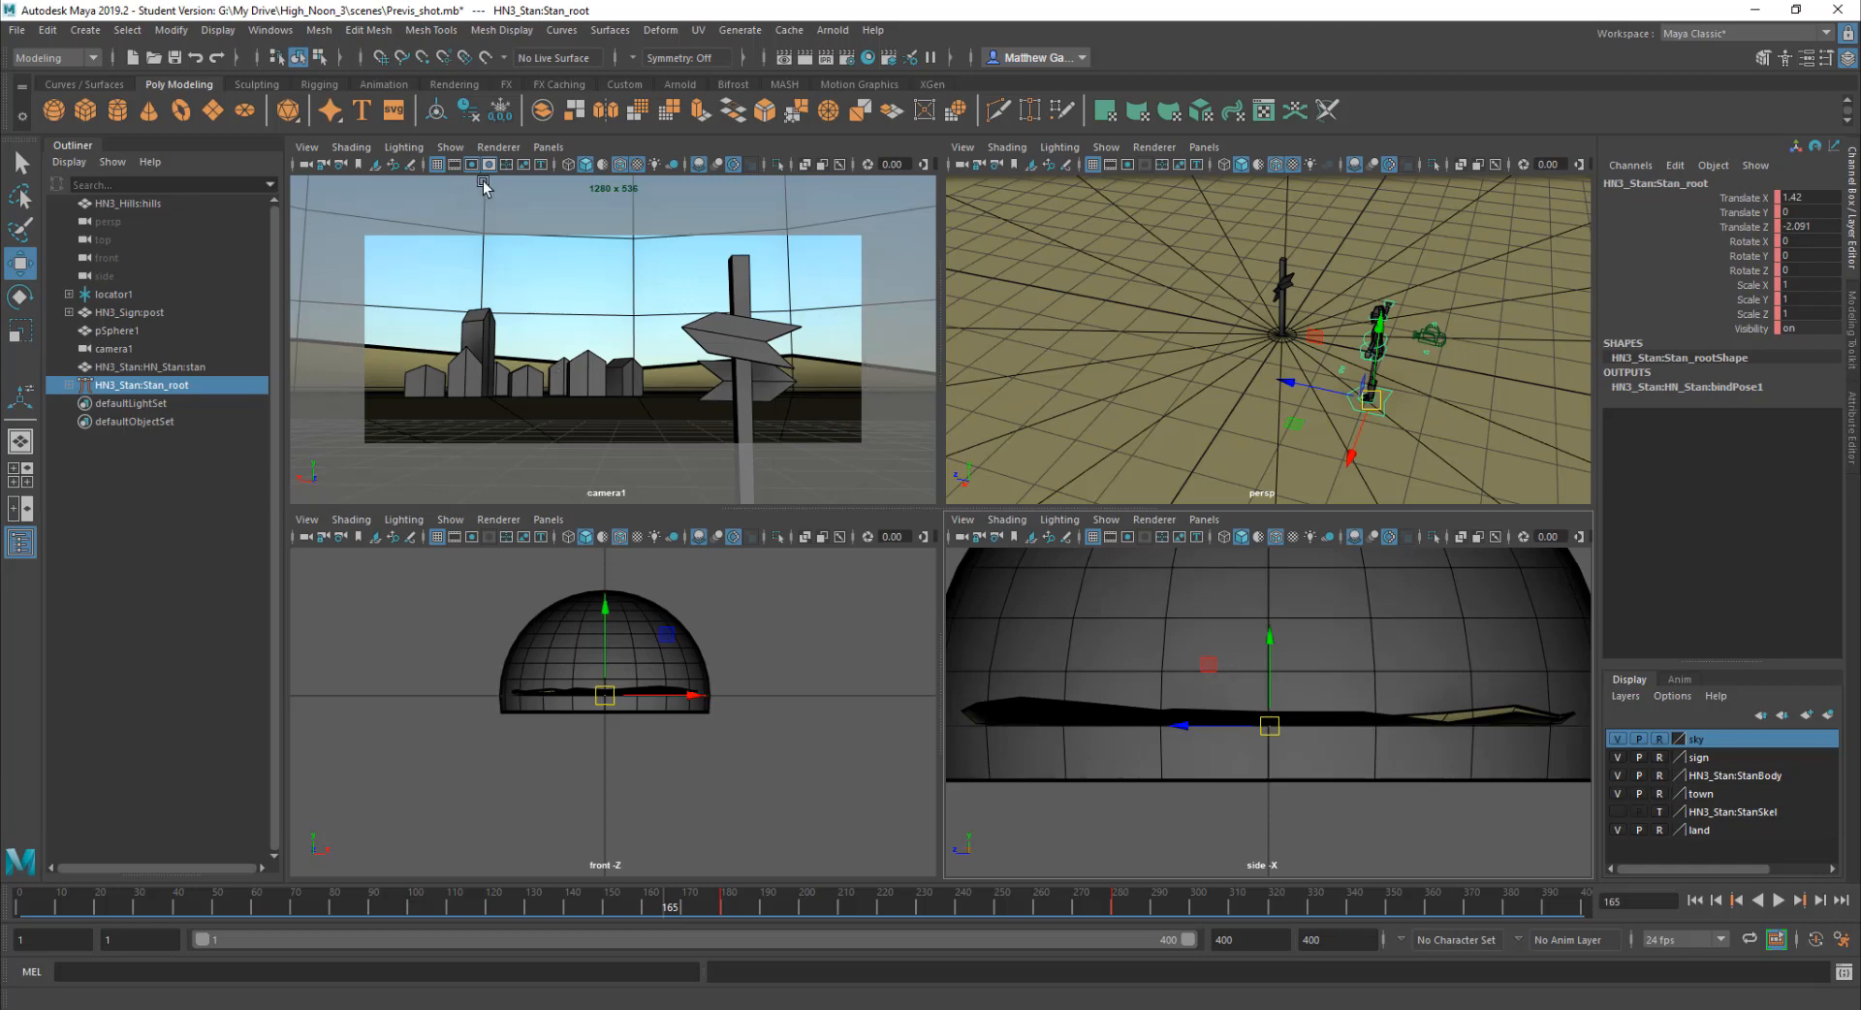
pyautogui.click(630, 147)
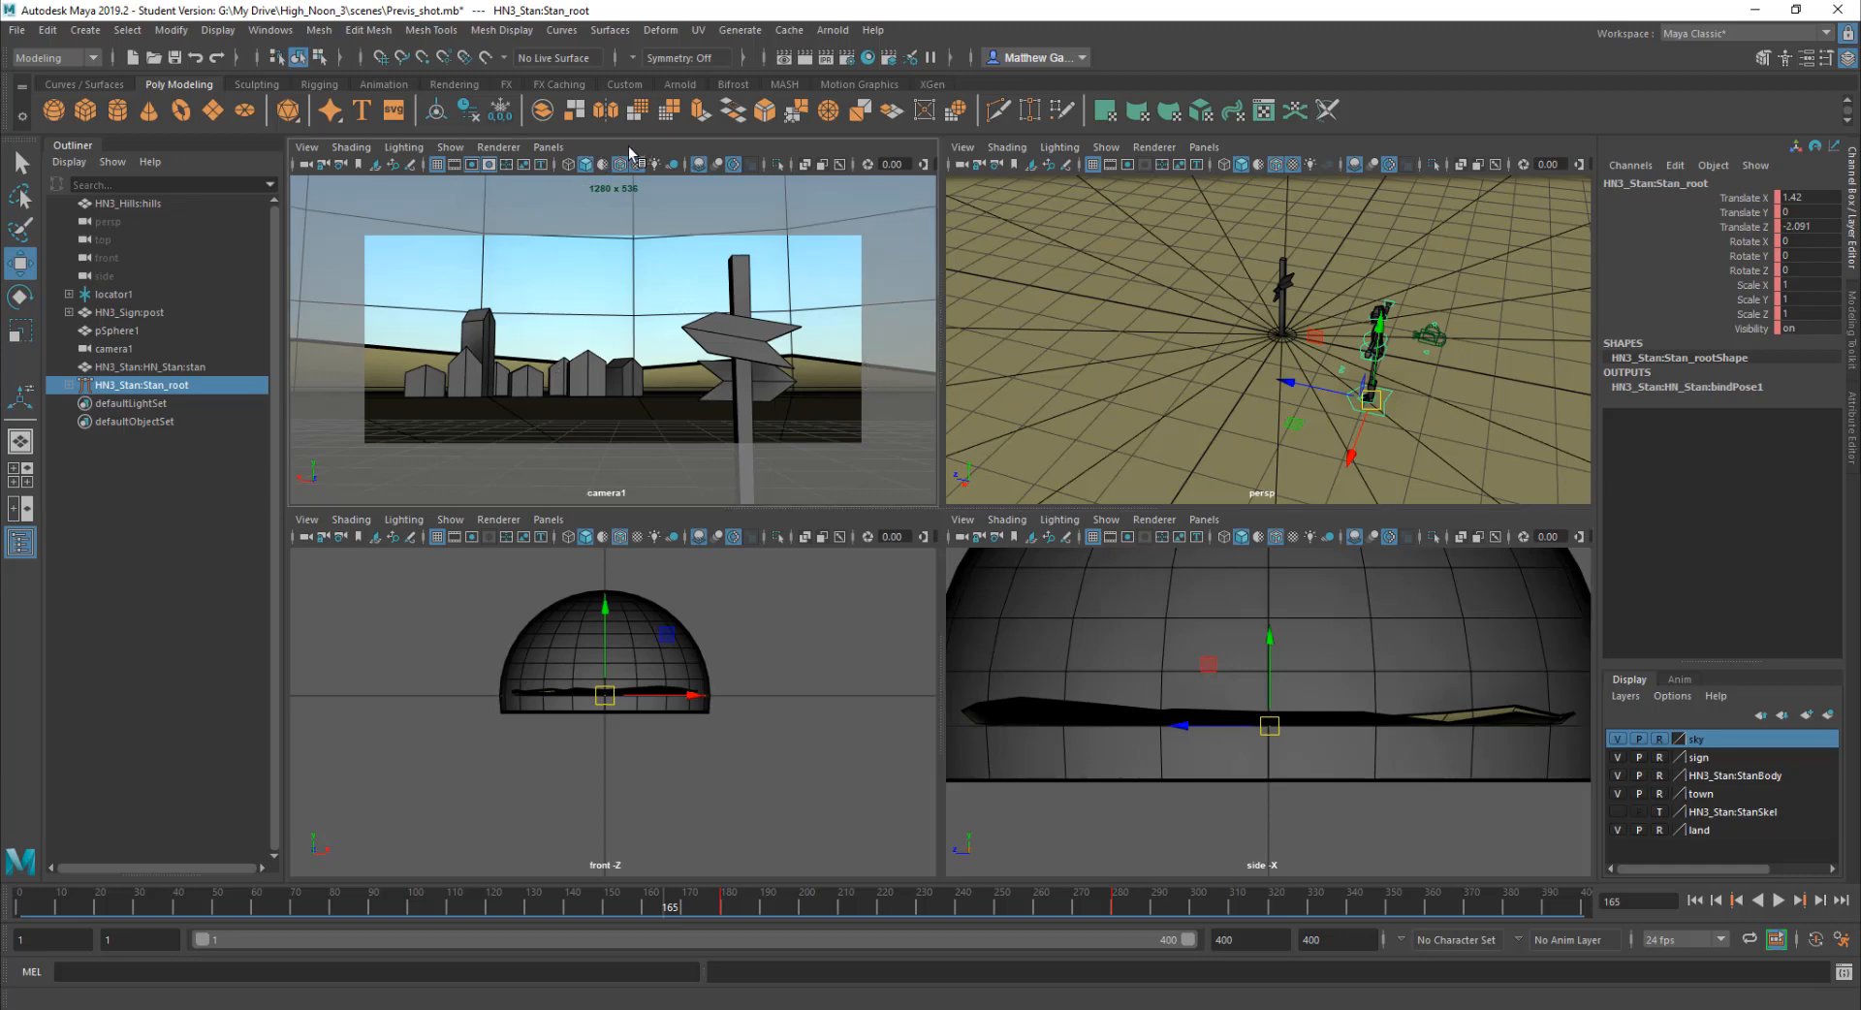
pyautogui.click(669, 271)
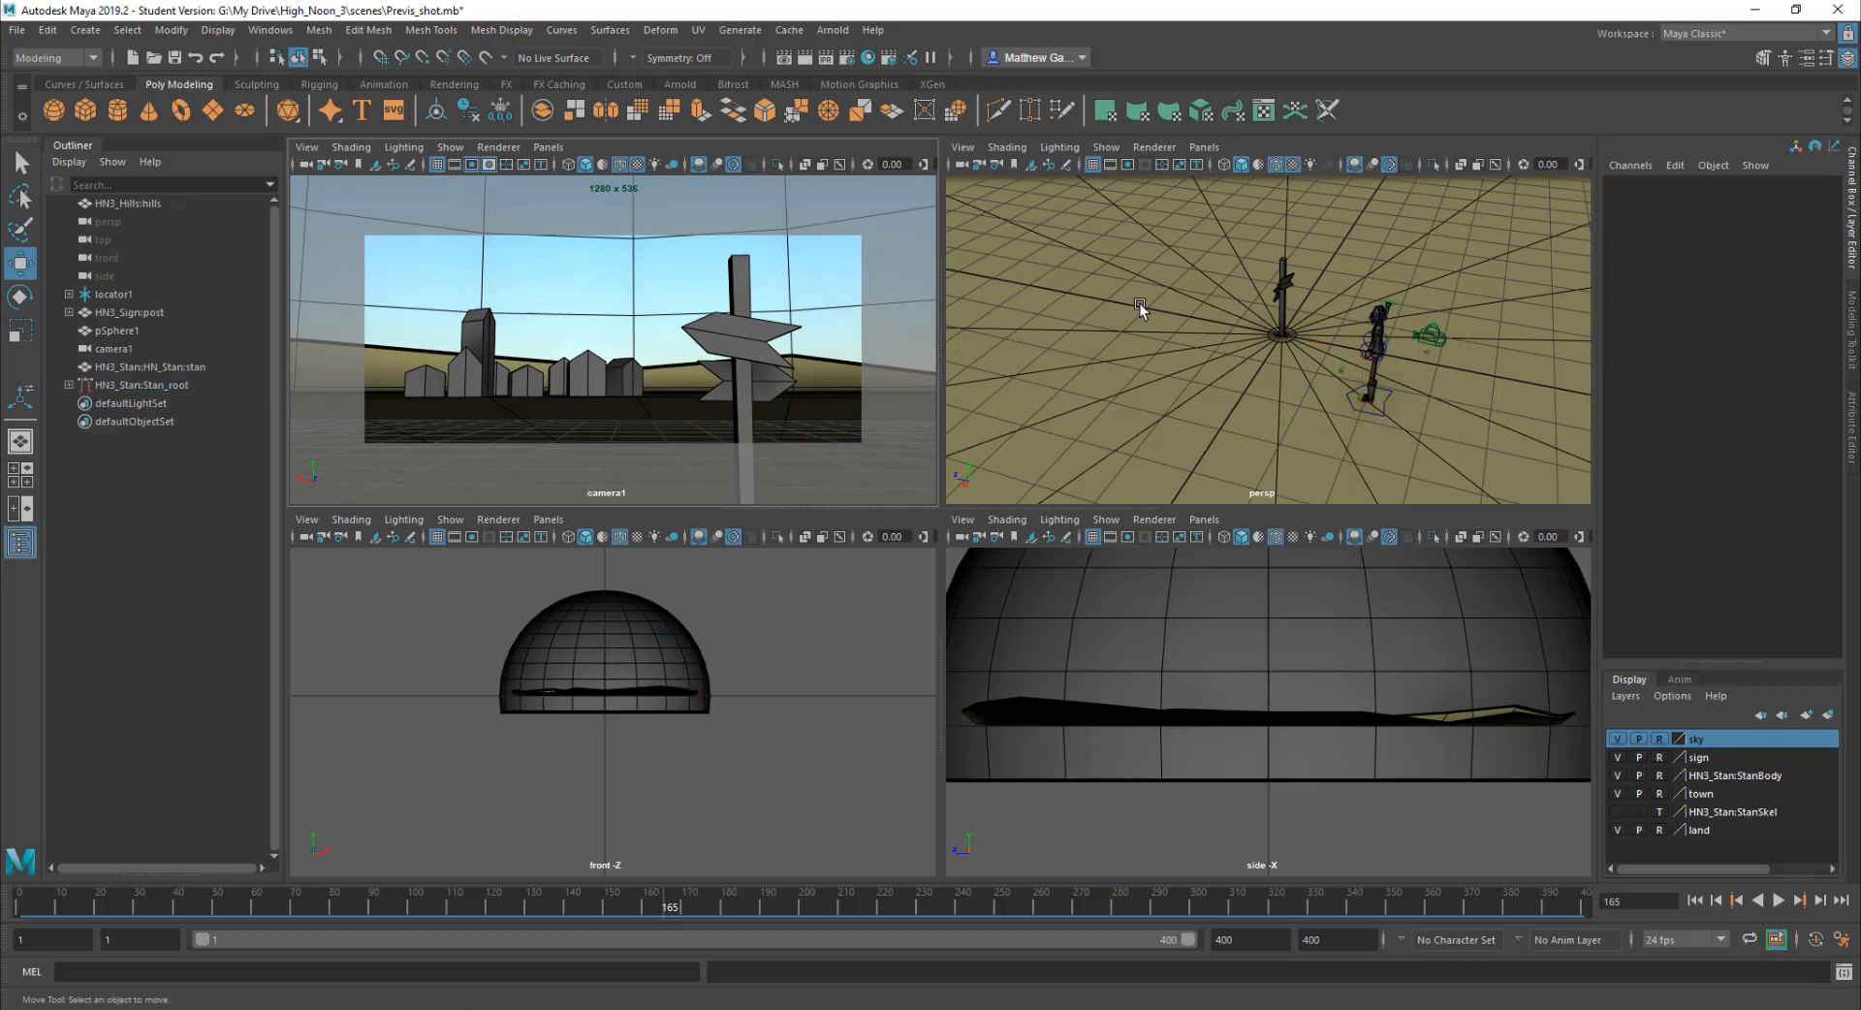
pyautogui.click(1366, 369)
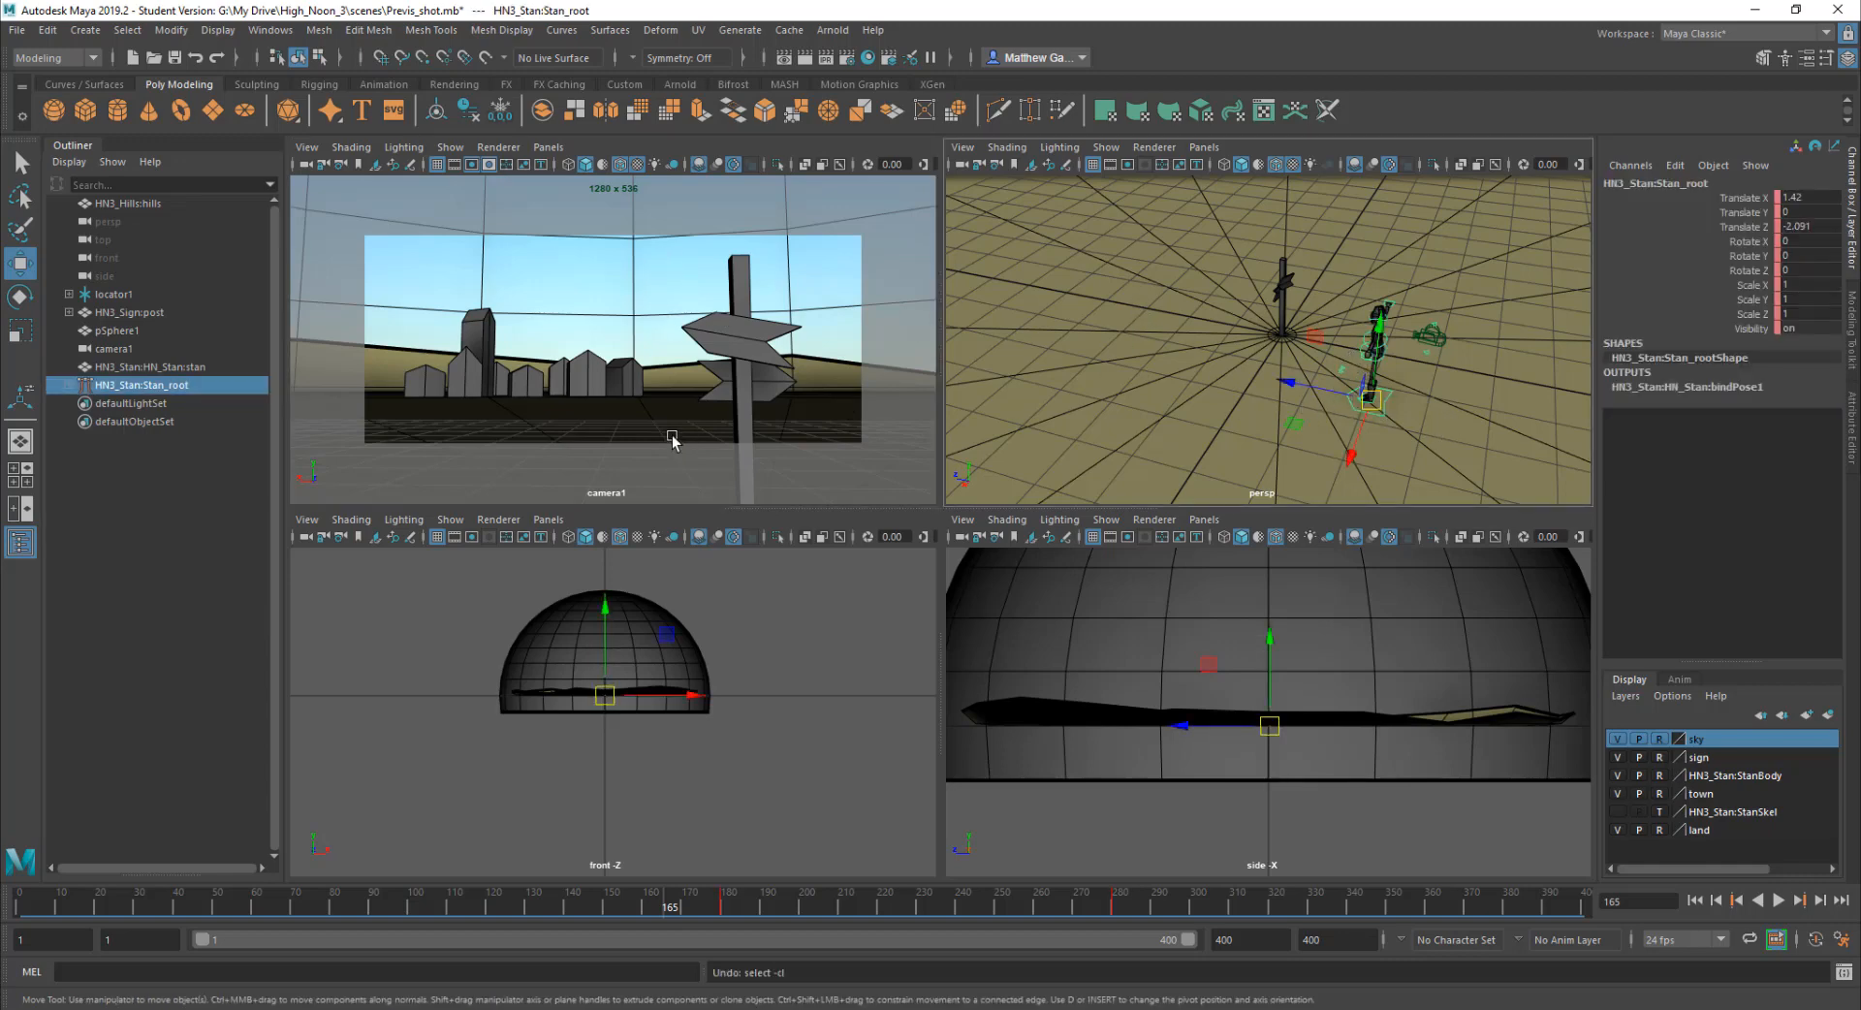
pyautogui.click(651, 144)
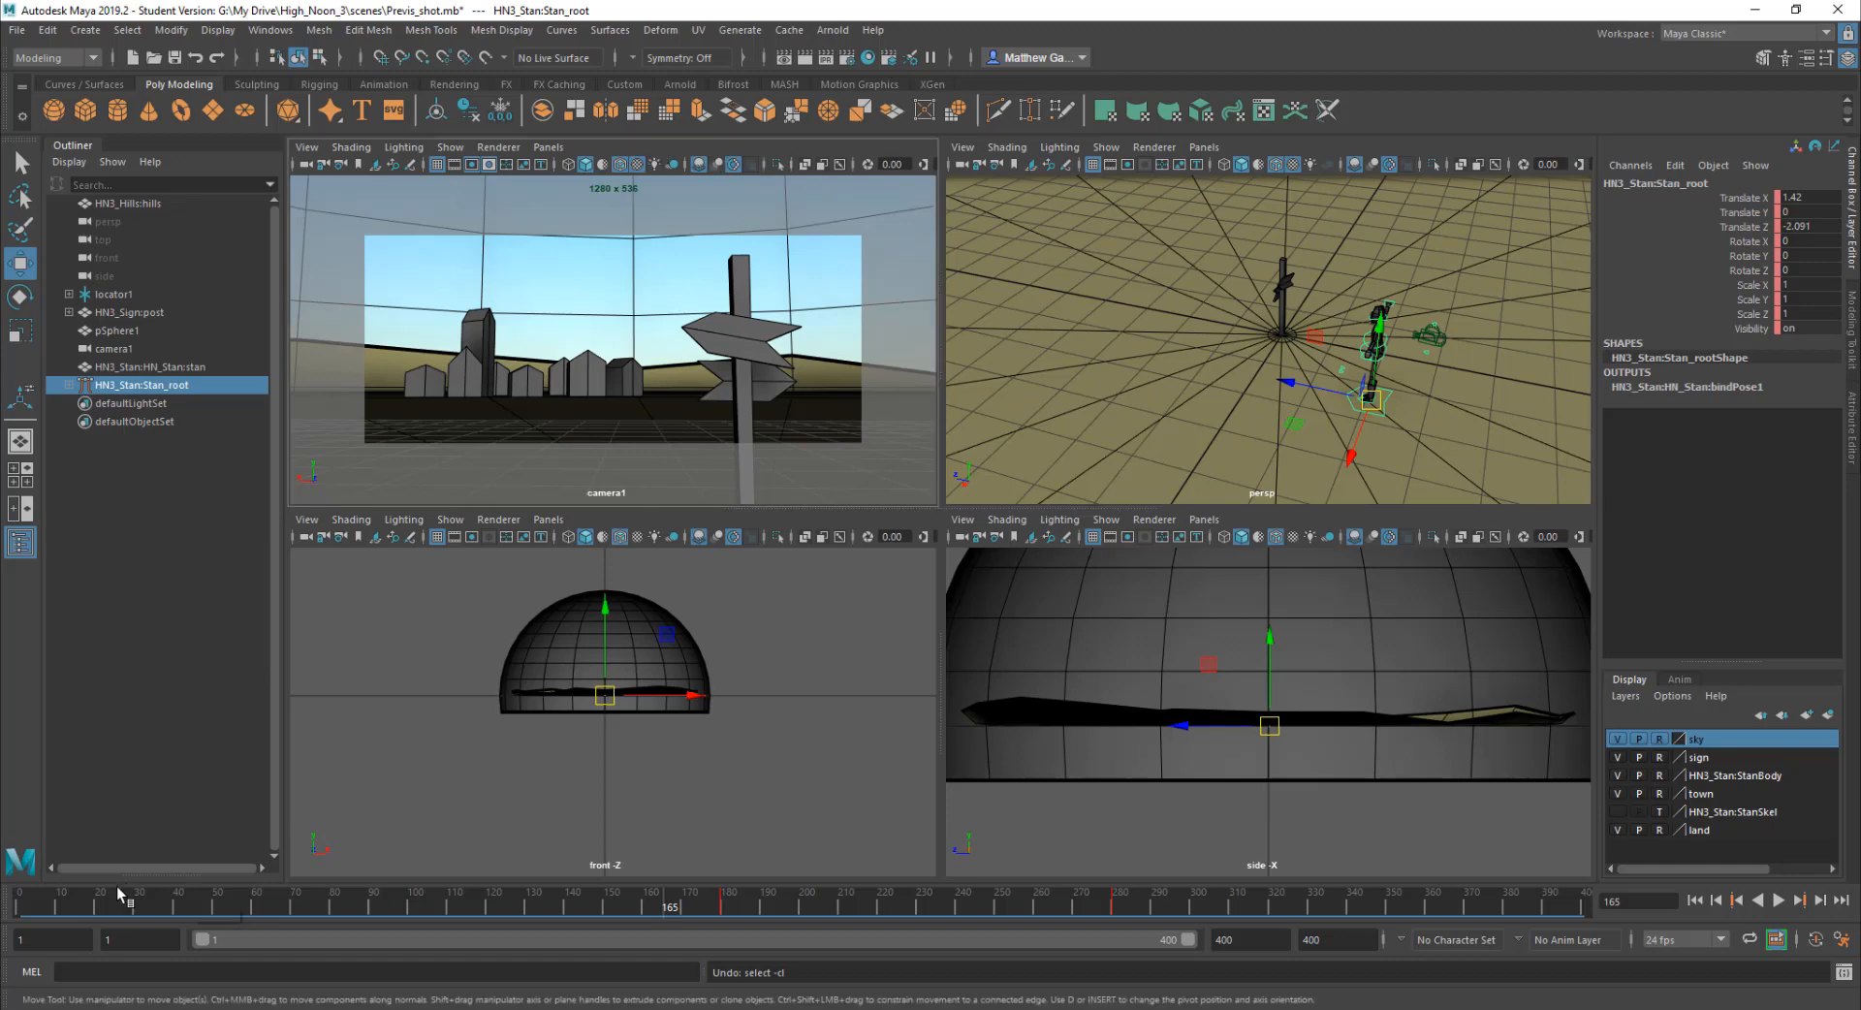
# Step: Play back the shot again through camera1 to check the timing and speed of Stan's movement toward the town
pyautogui.hotkey('alt', 'v')
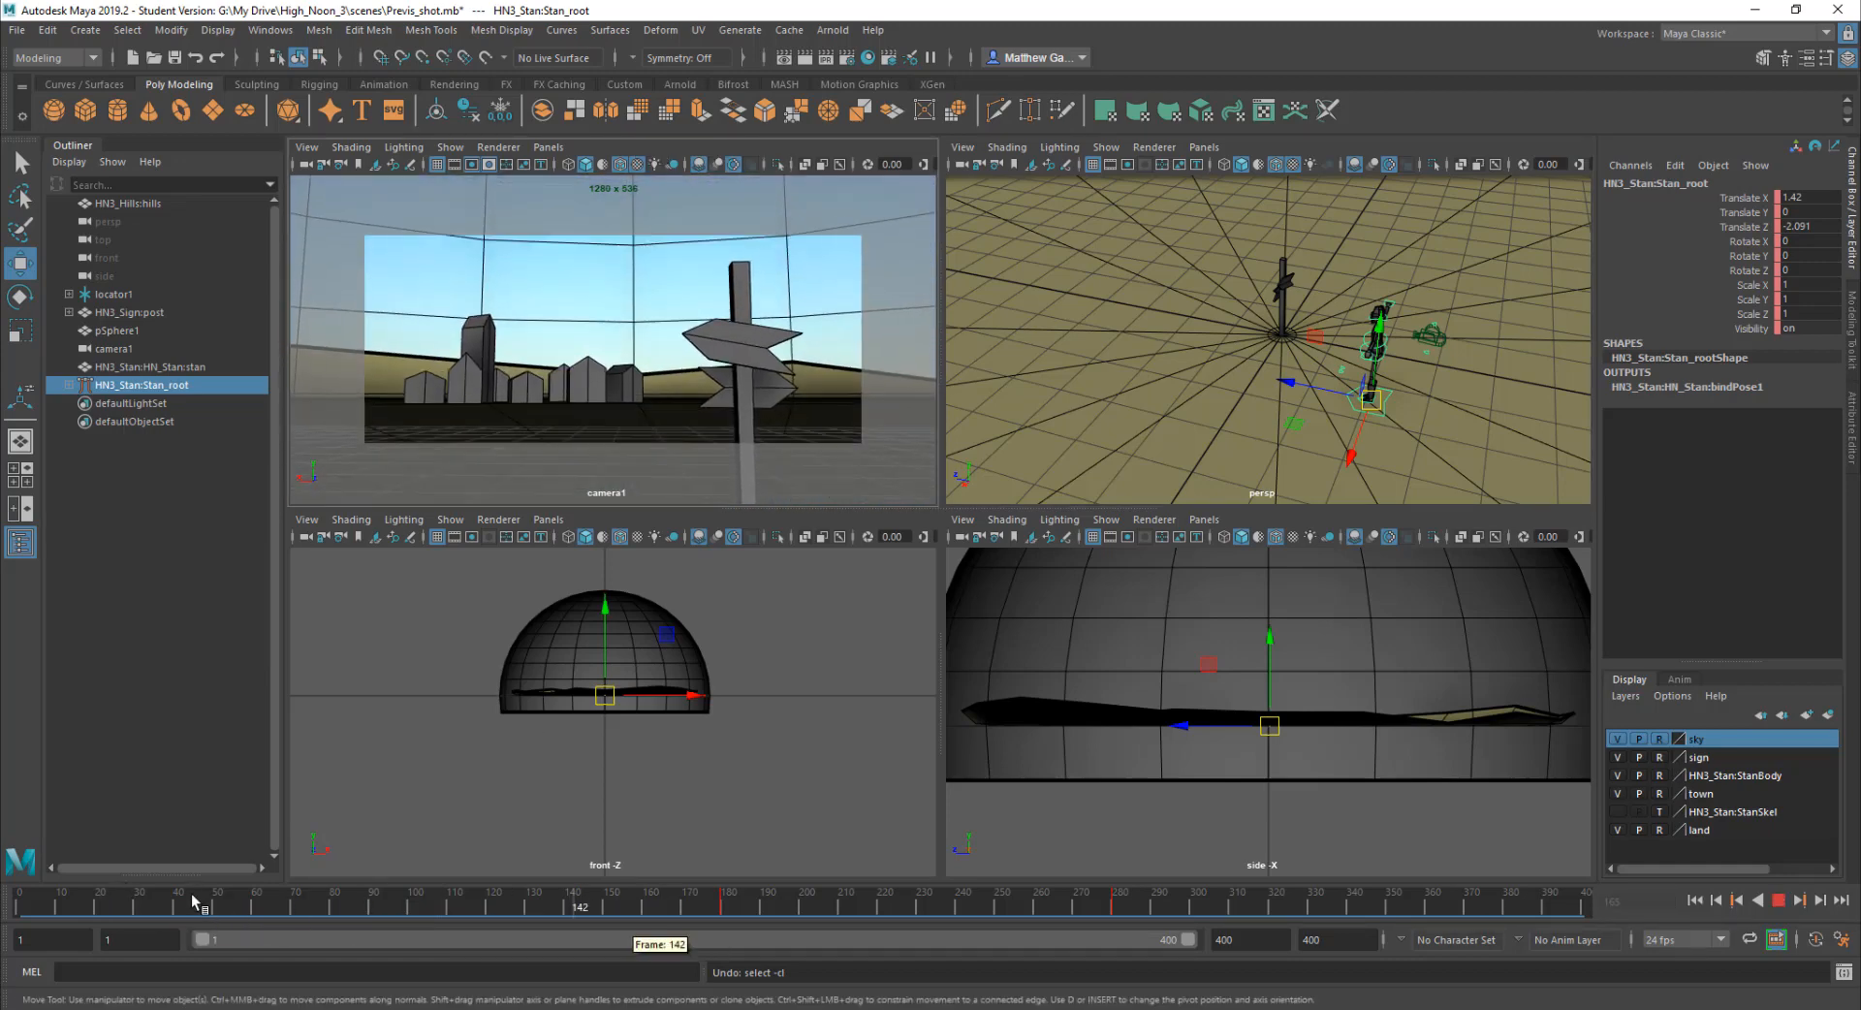
pyautogui.moveTo(194, 902)
pyautogui.mouseDown()
pyautogui.moveTo(58, 904)
pyautogui.moveTo(323, 903)
pyautogui.mouseUp()
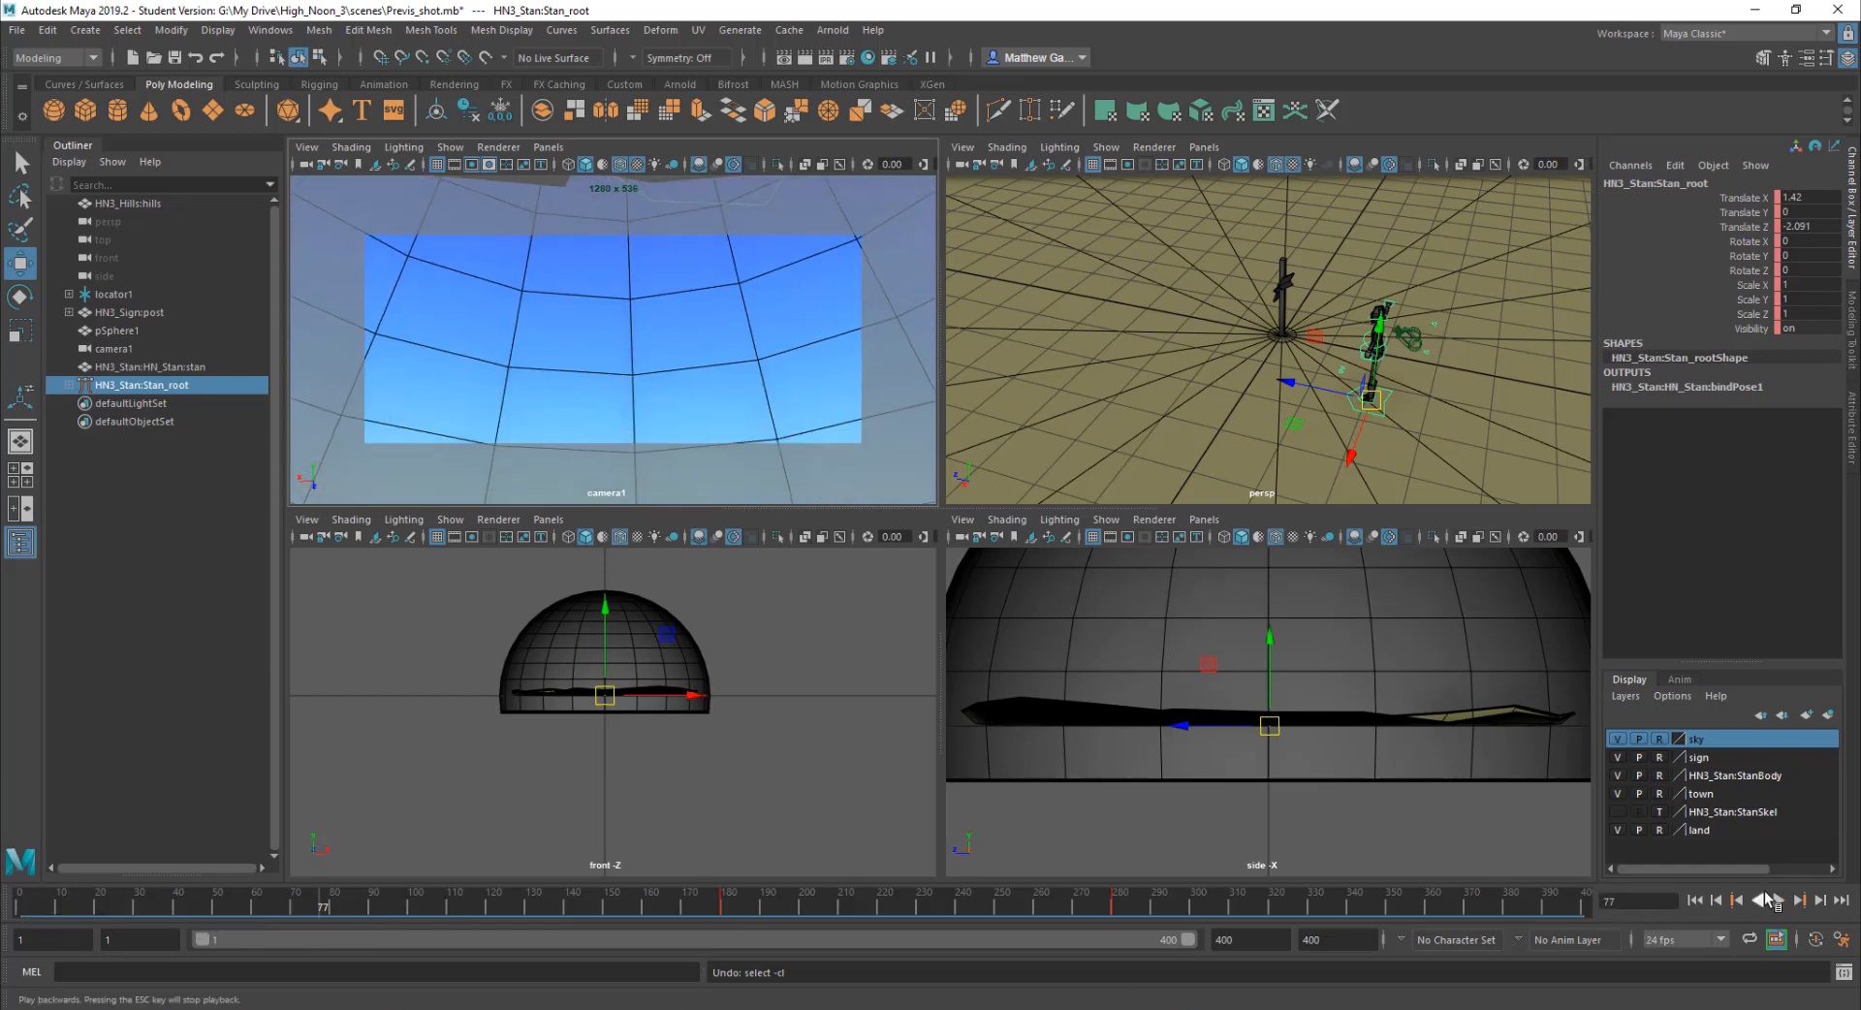
pyautogui.click(1780, 900)
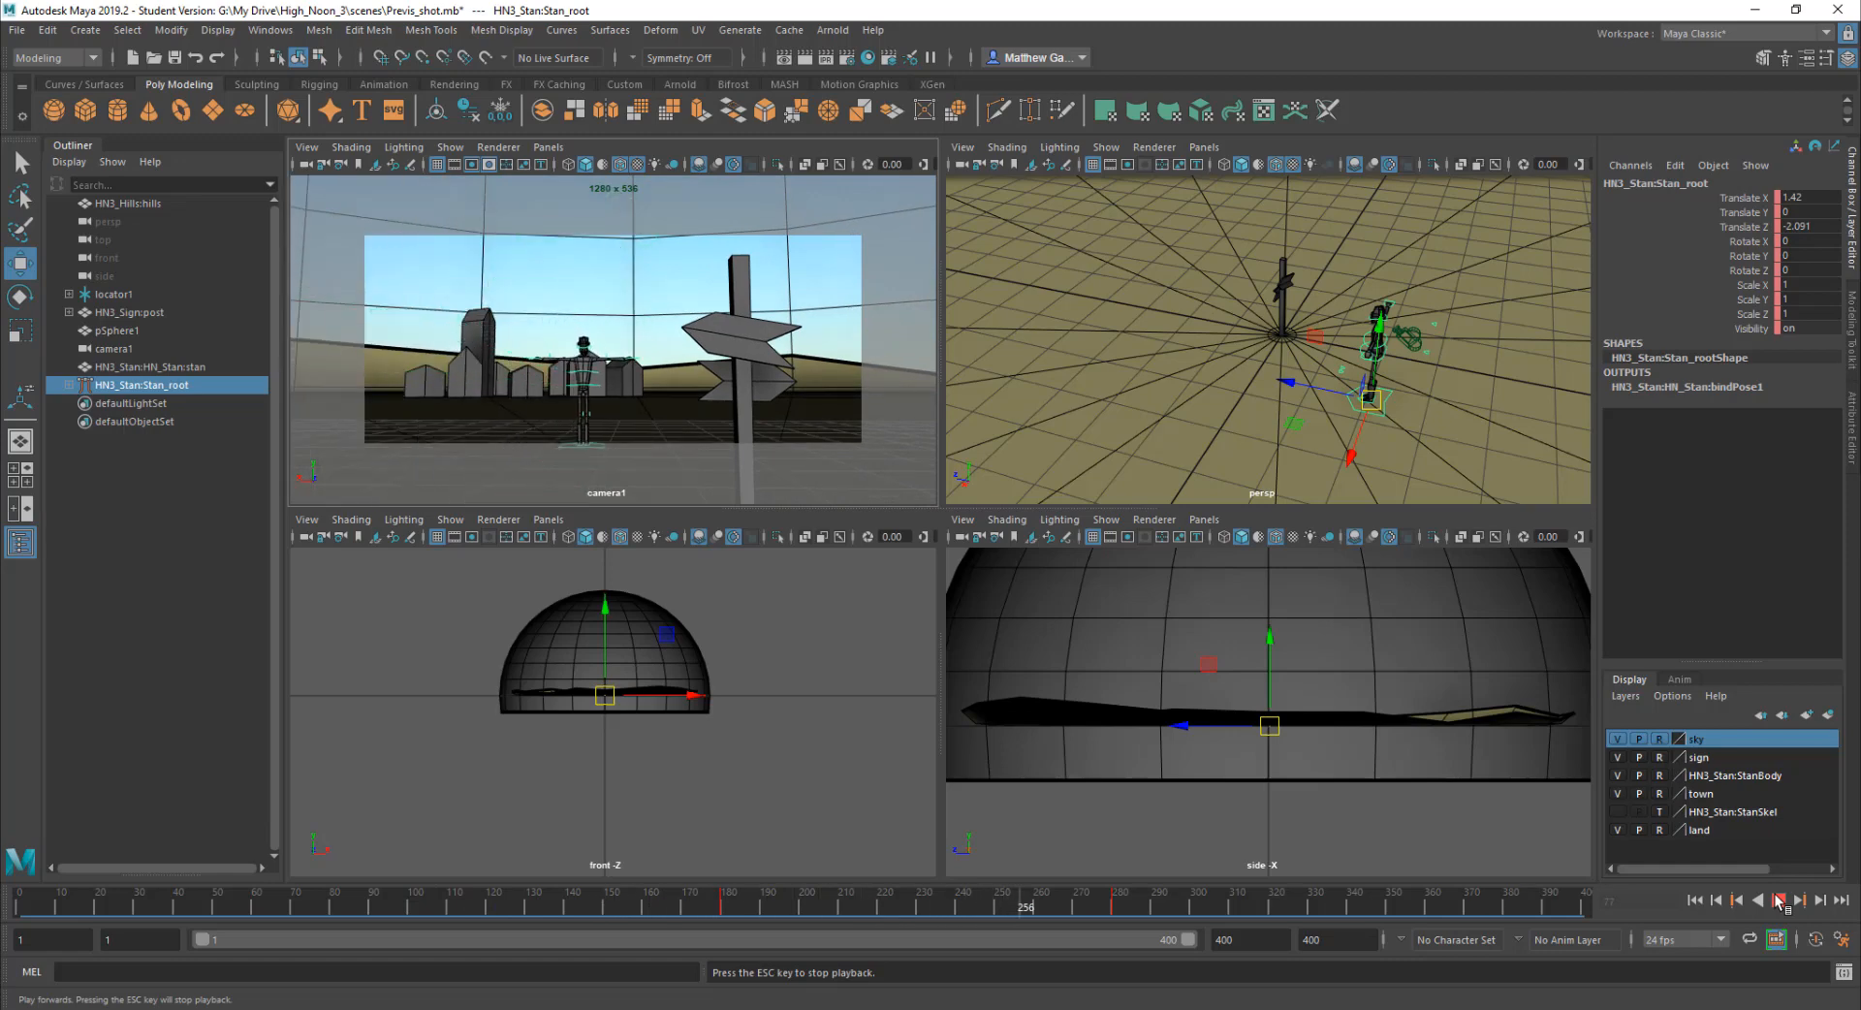
pyautogui.click(1780, 899)
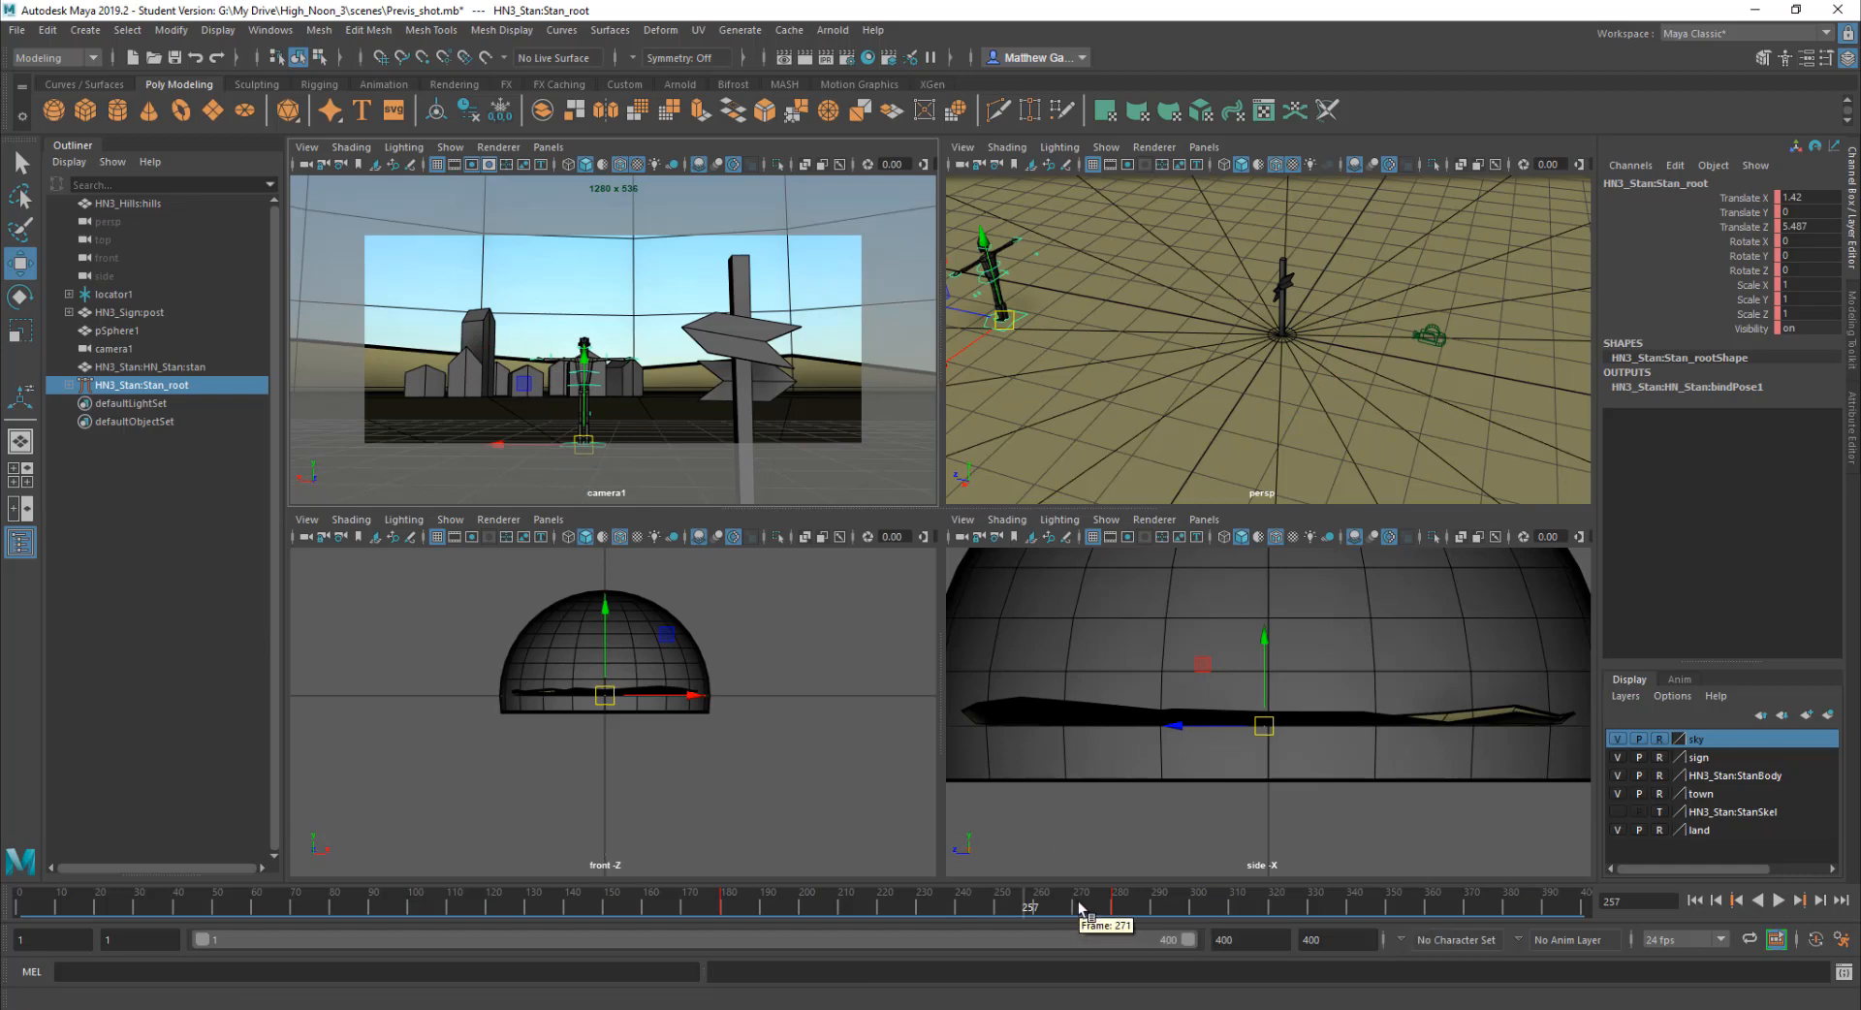
# Step: Move the end key of Stan's root to frame 350, and shift both root keys 30 frames earlier, to frames 150 and 320
pyautogui.keyDown('shift'); pyautogui.moveTo(1078, 907); pyautogui.dragTo(1397, 919); pyautogui.keyUp('shift')
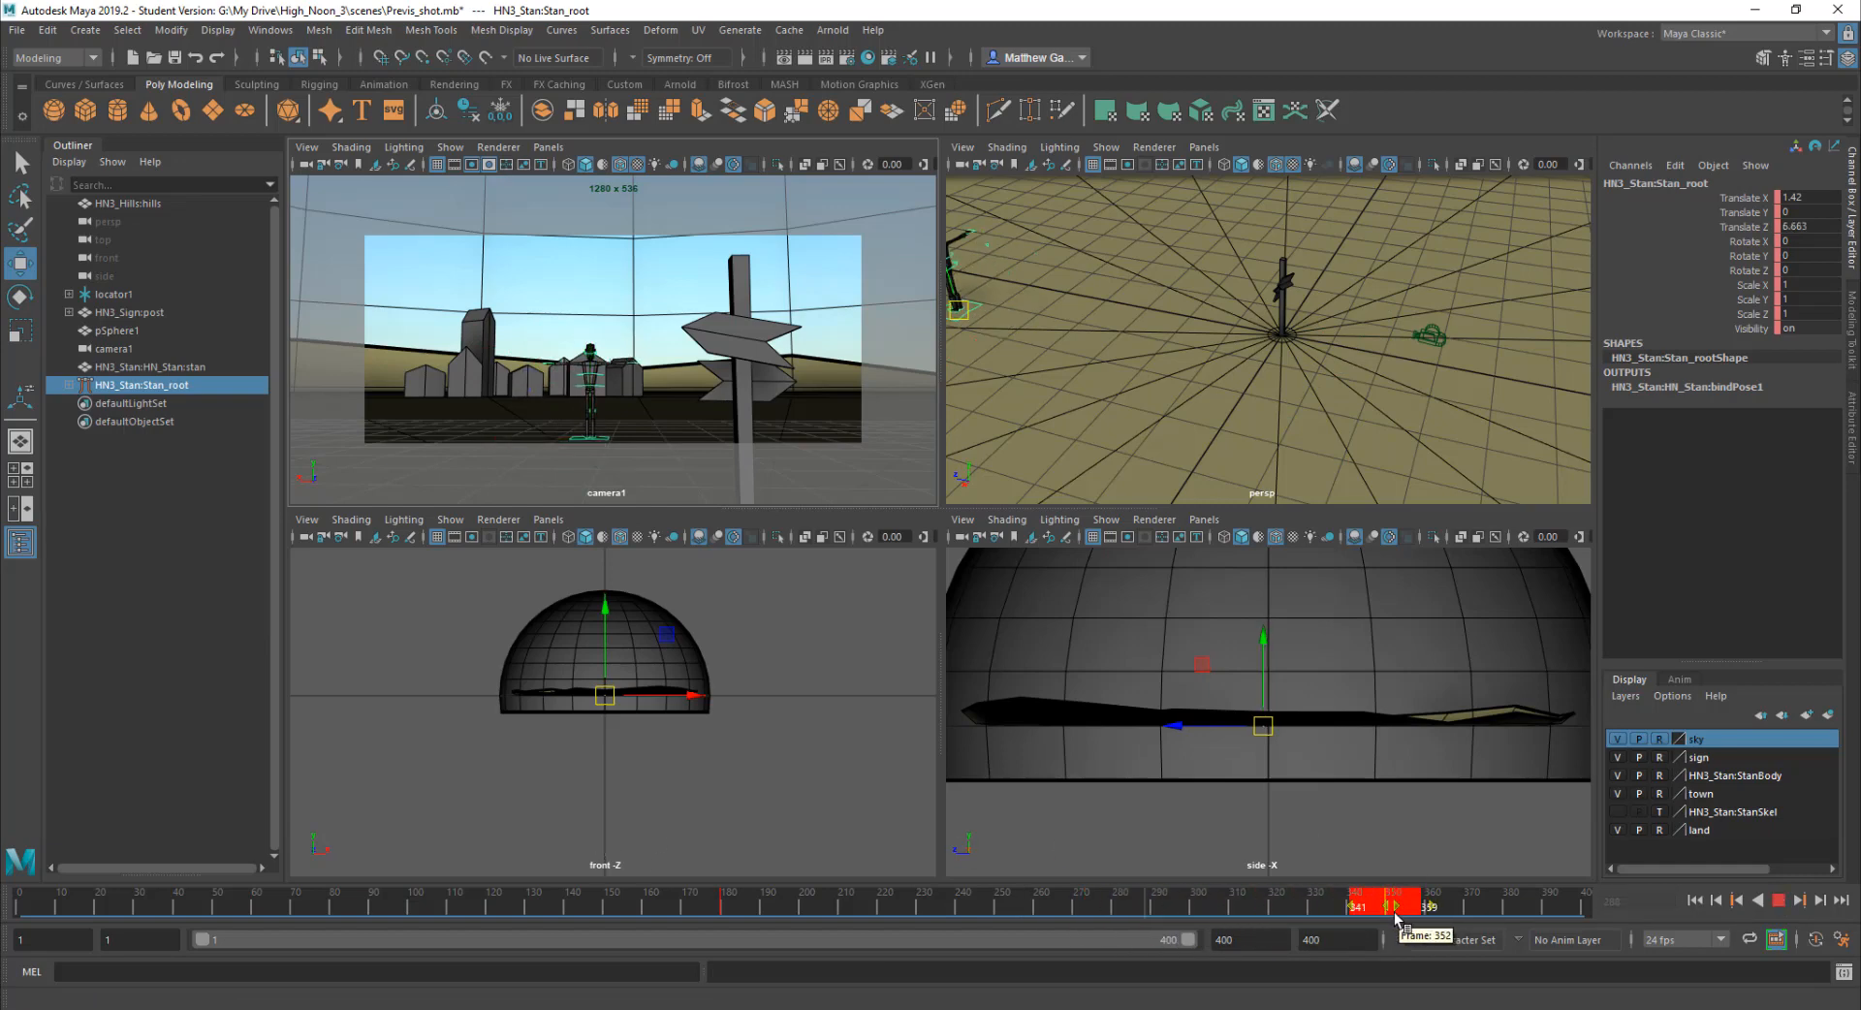
pyautogui.click(770, 906)
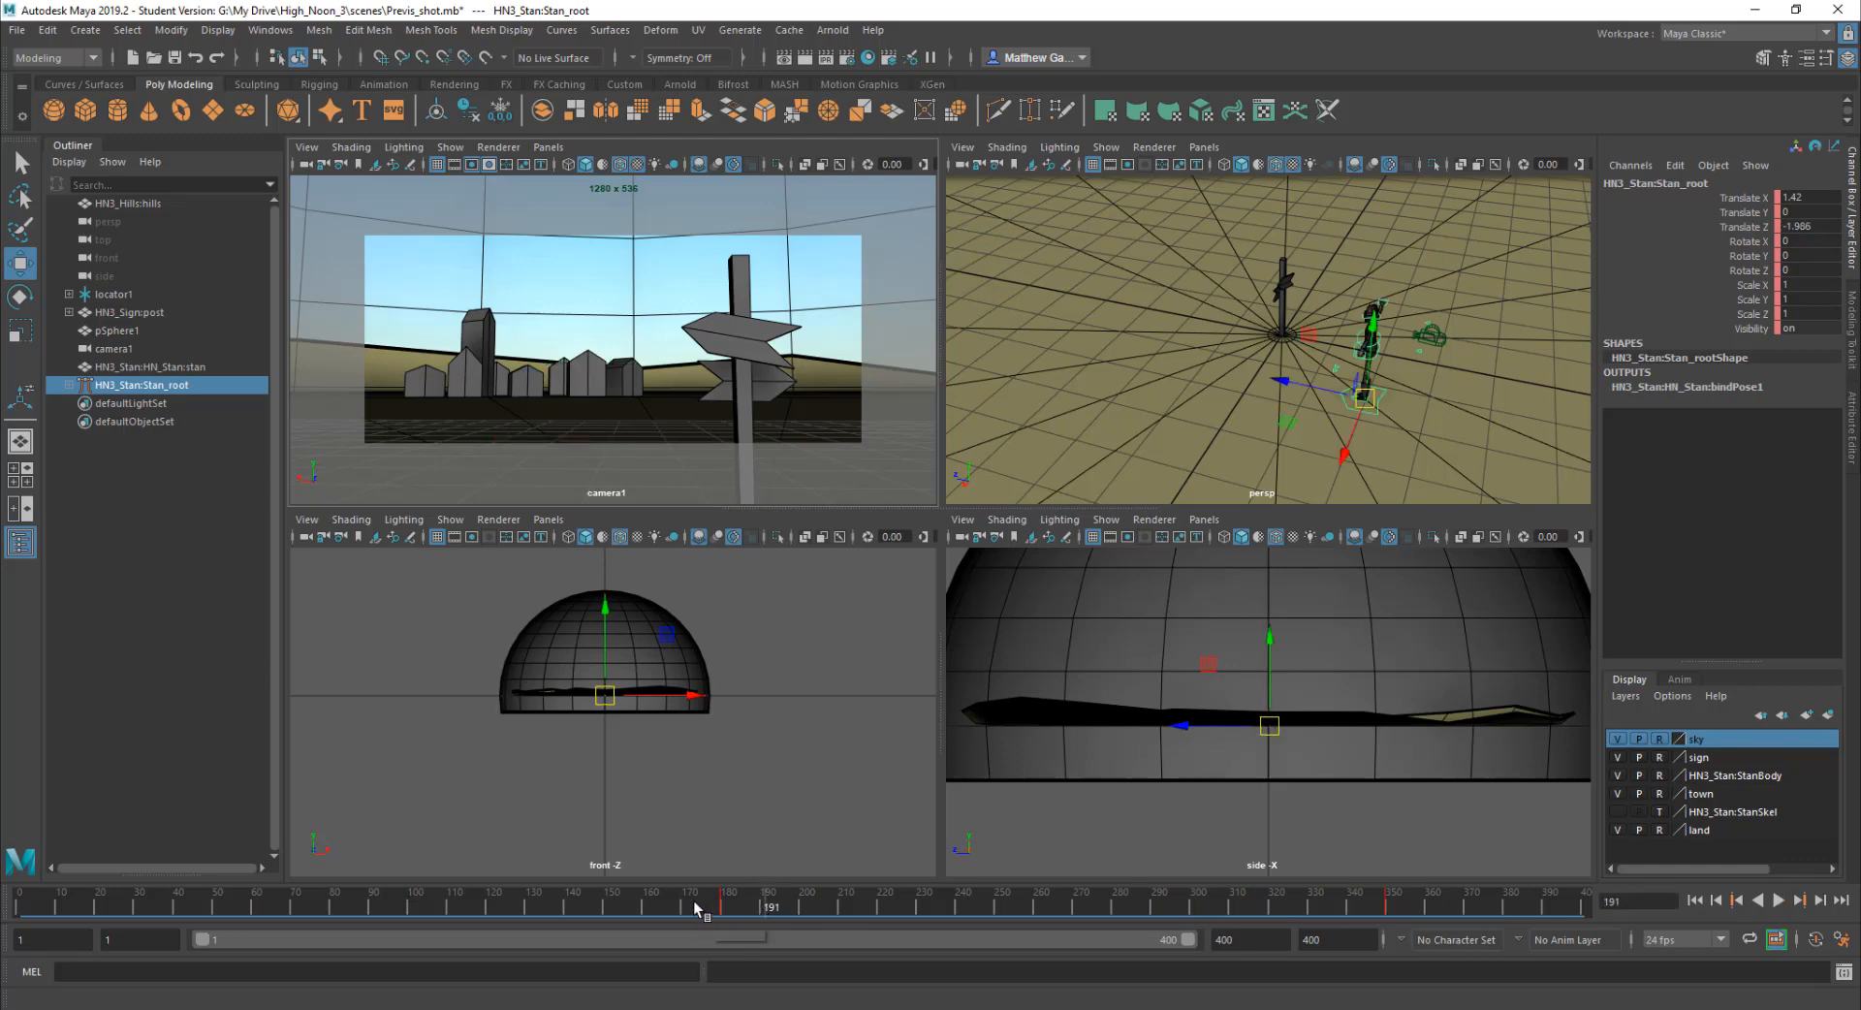
pyautogui.keyDown('shift'); pyautogui.moveTo(694, 911); pyautogui.dragTo(1403, 870); pyautogui.keyUp('shift')
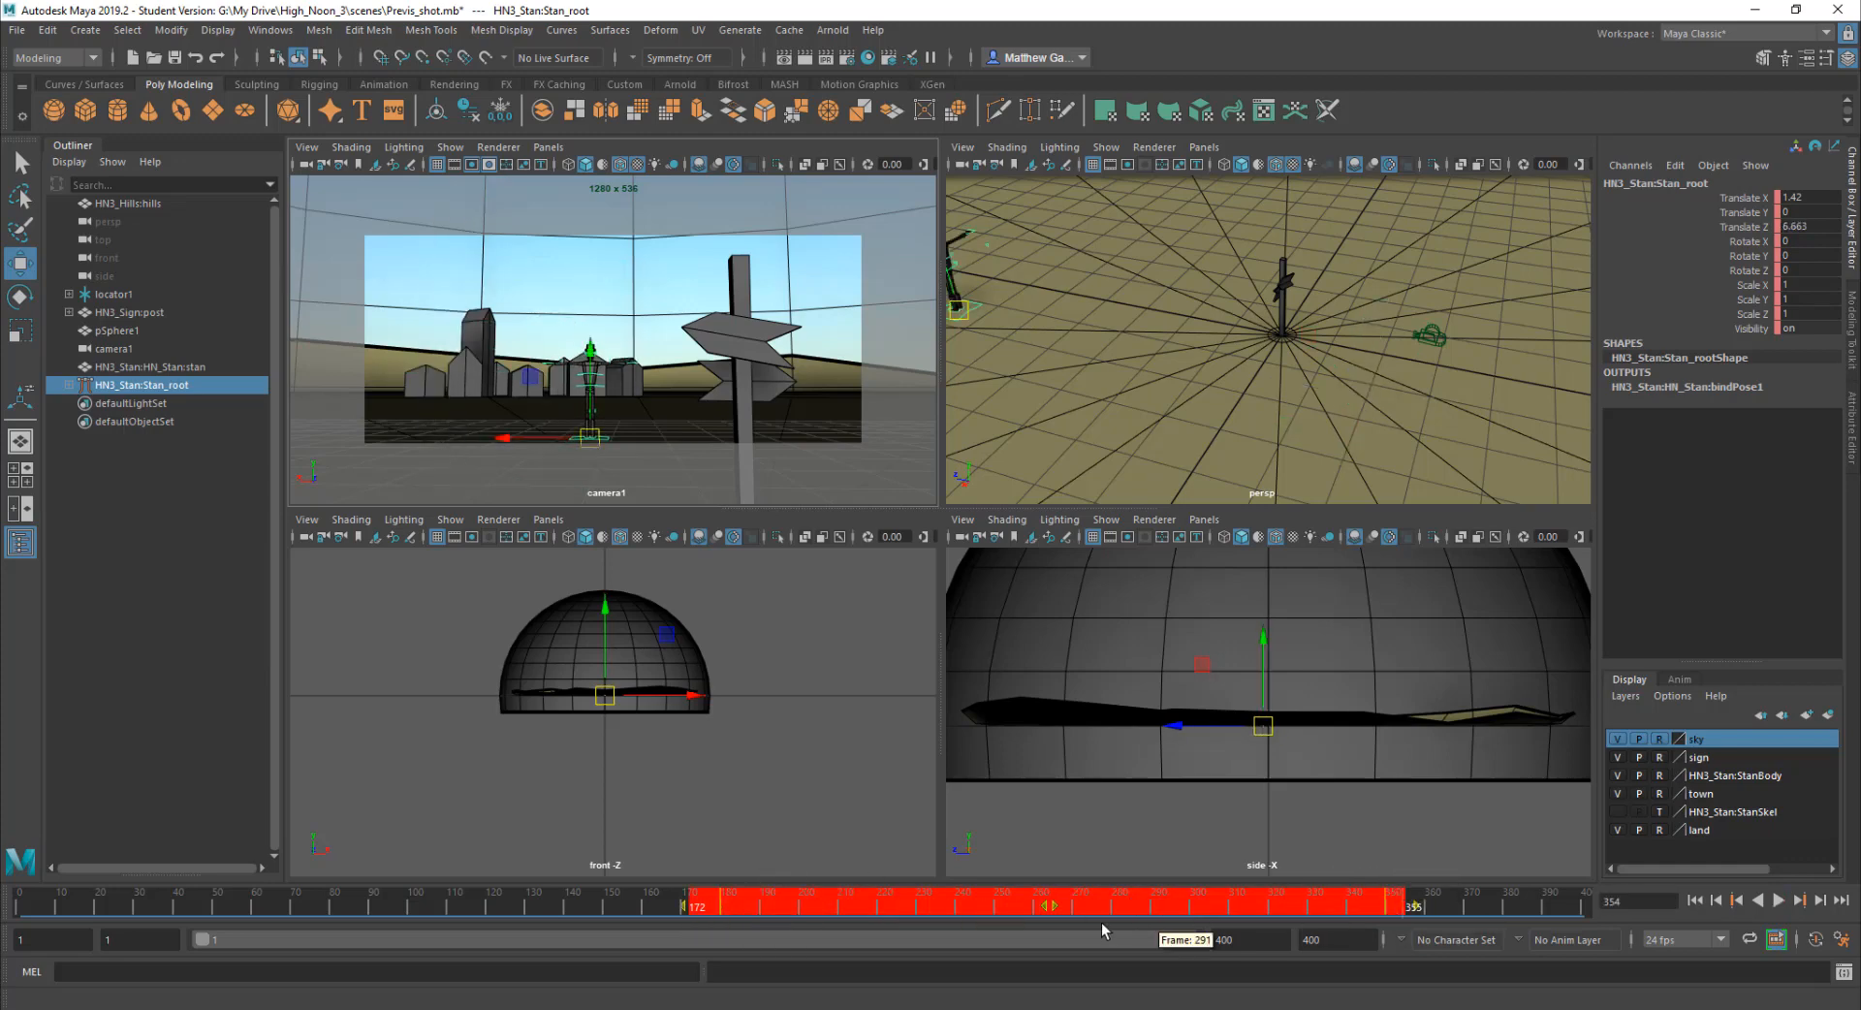
pyautogui.moveTo(1049, 906); pyautogui.dragTo(929, 917)
pyautogui.click(1328, 906)
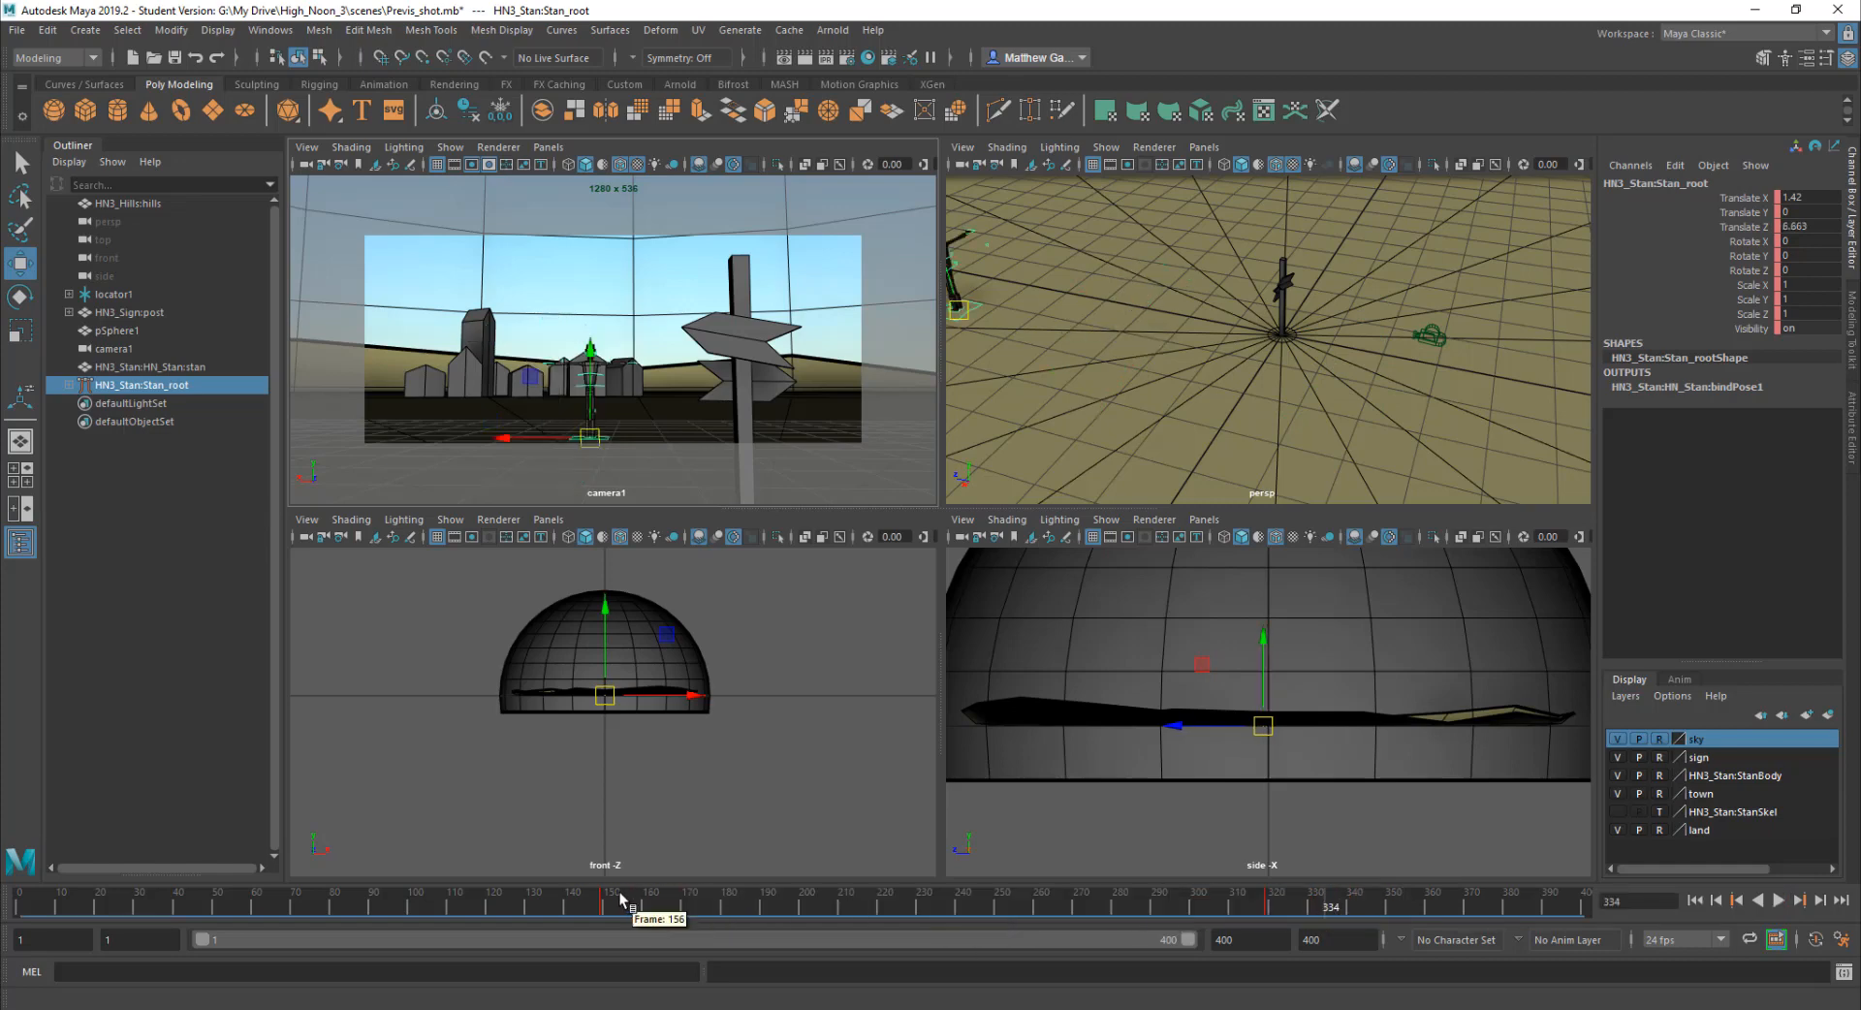
pyautogui.keyDown('shift'); pyautogui.moveTo(573, 906); pyautogui.dragTo(681, 906); pyautogui.keyUp('shift')
pyautogui.hotkey('alt', 'v')
pyautogui.keyDown('shift'); pyautogui.moveTo(787, 868); pyautogui.dragTo(1300, 891); pyautogui.keyUp('shift')
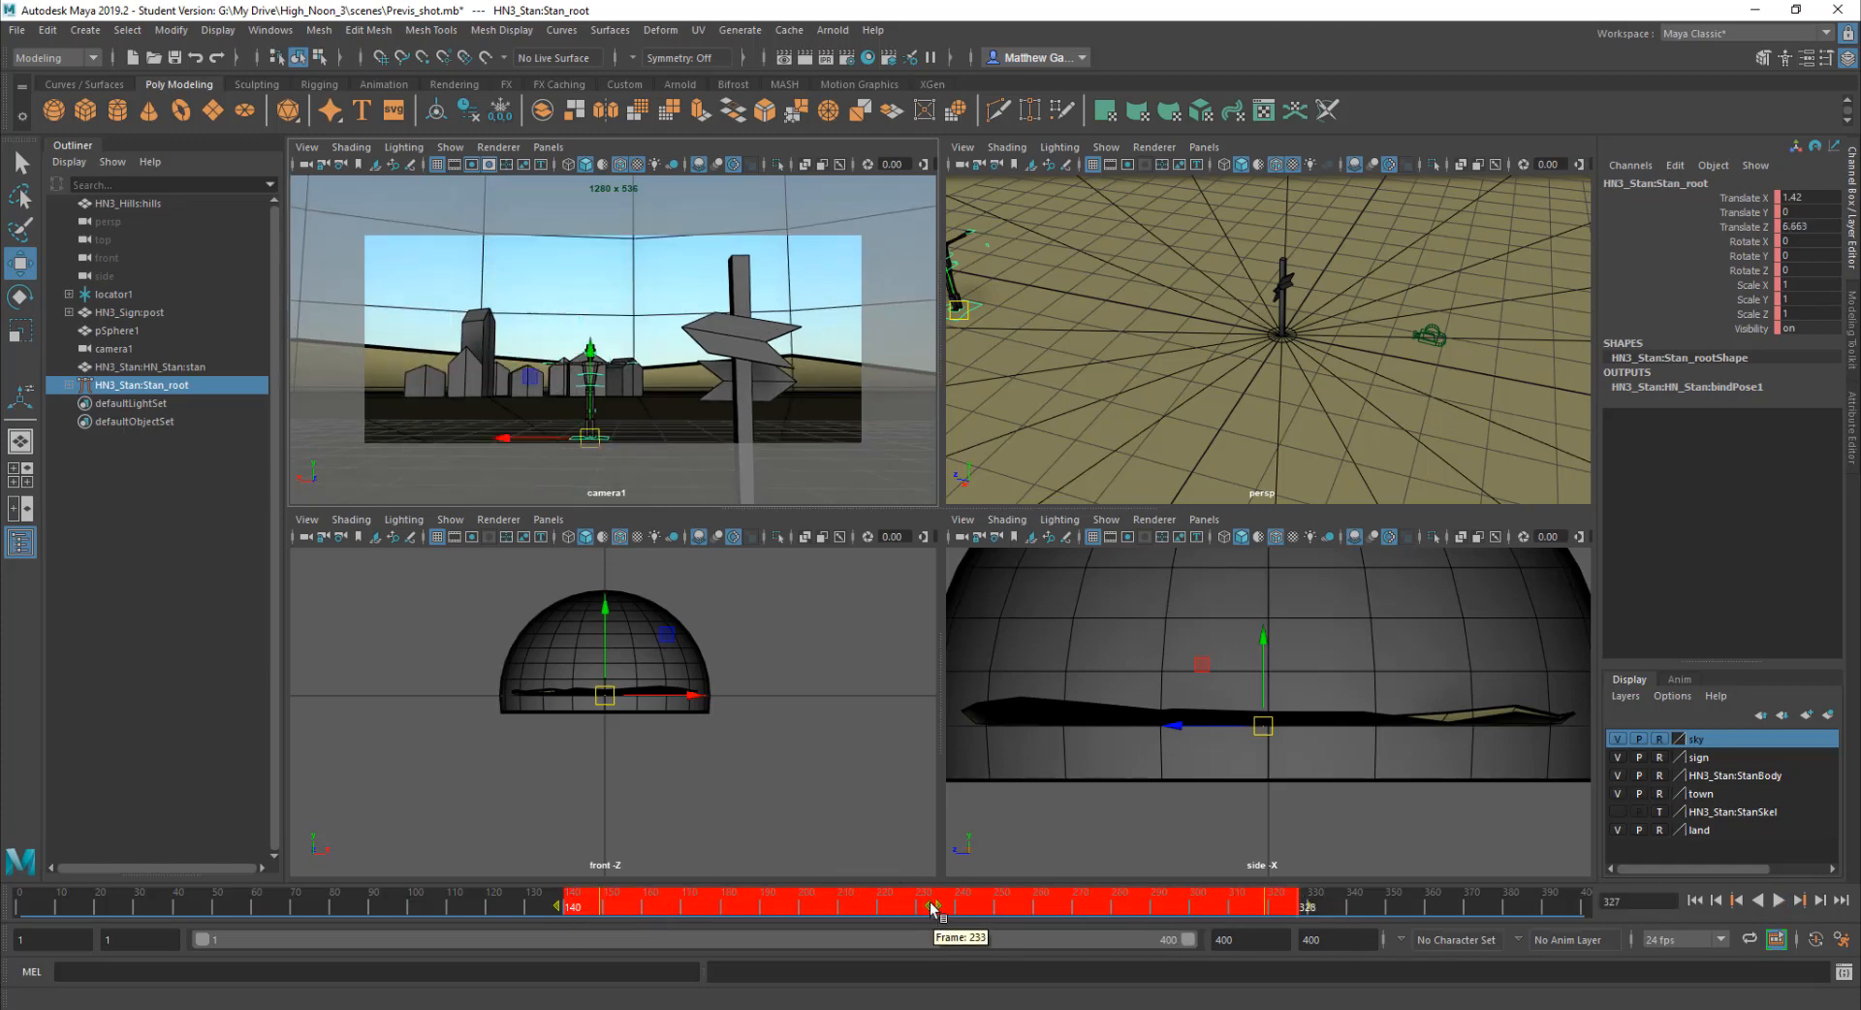
pyautogui.click(933, 908)
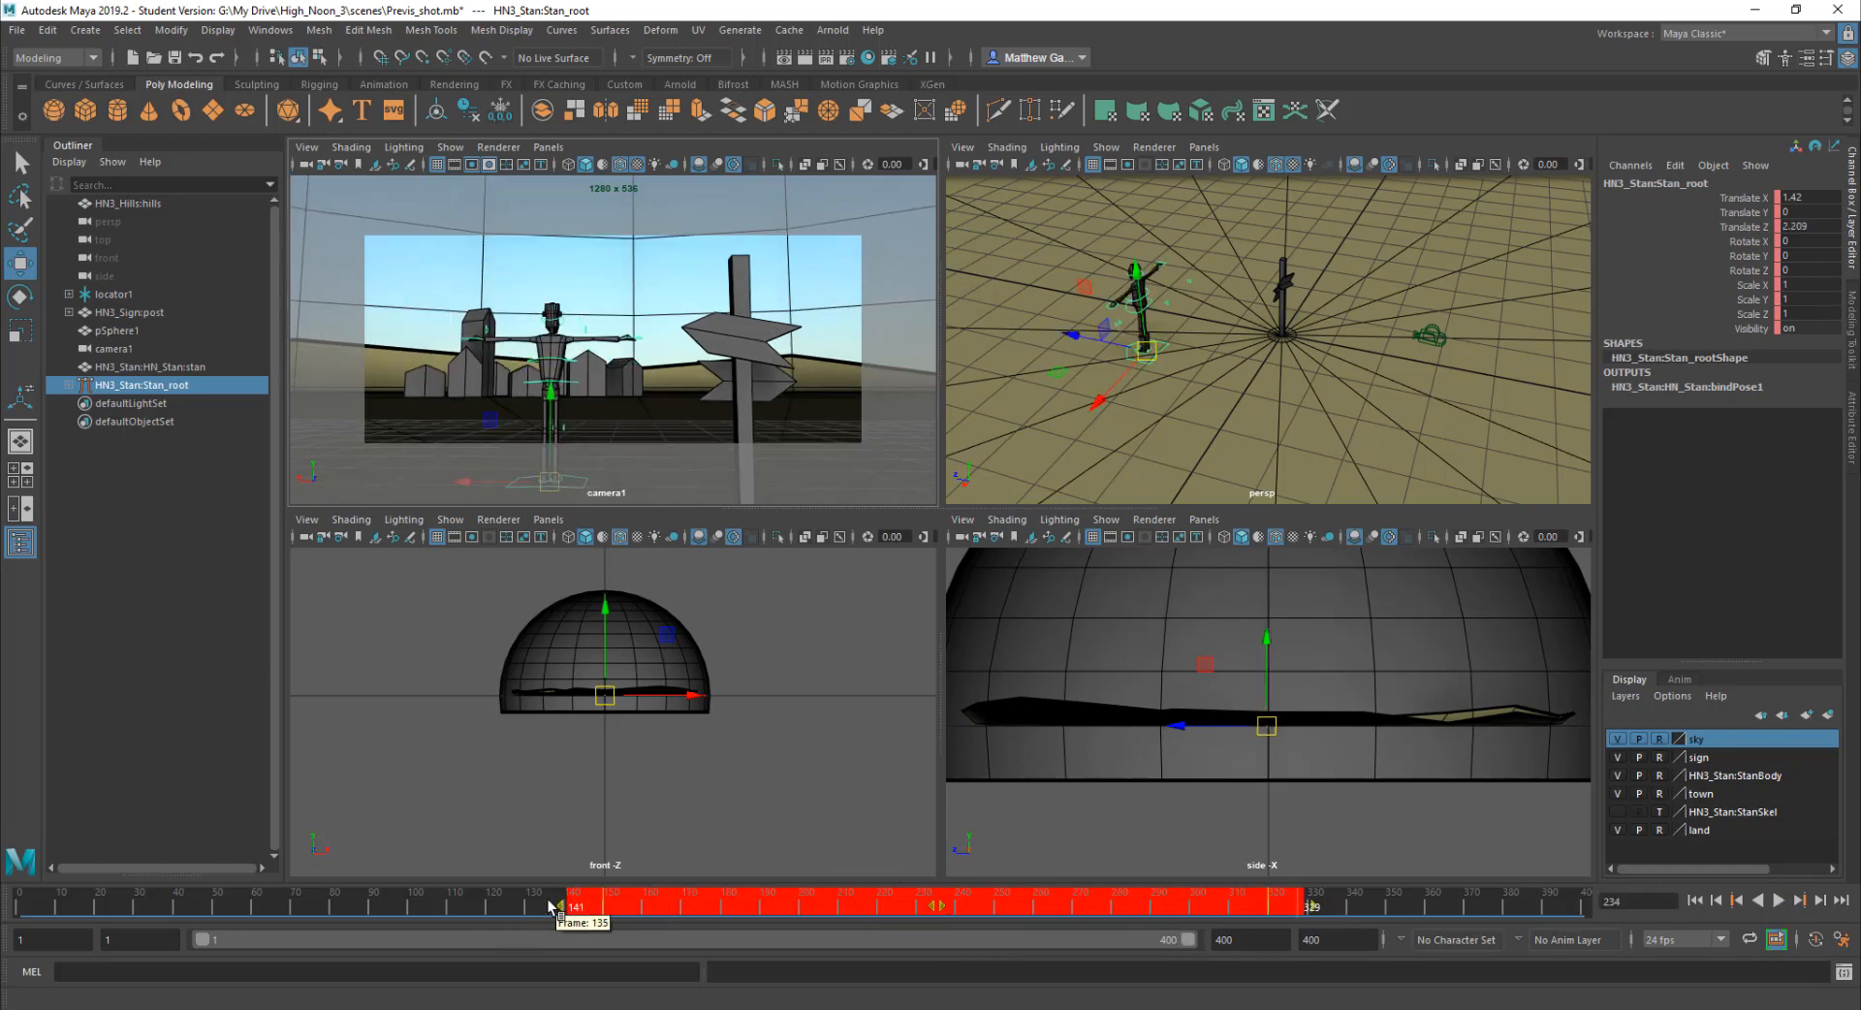
pyautogui.click(1361, 908)
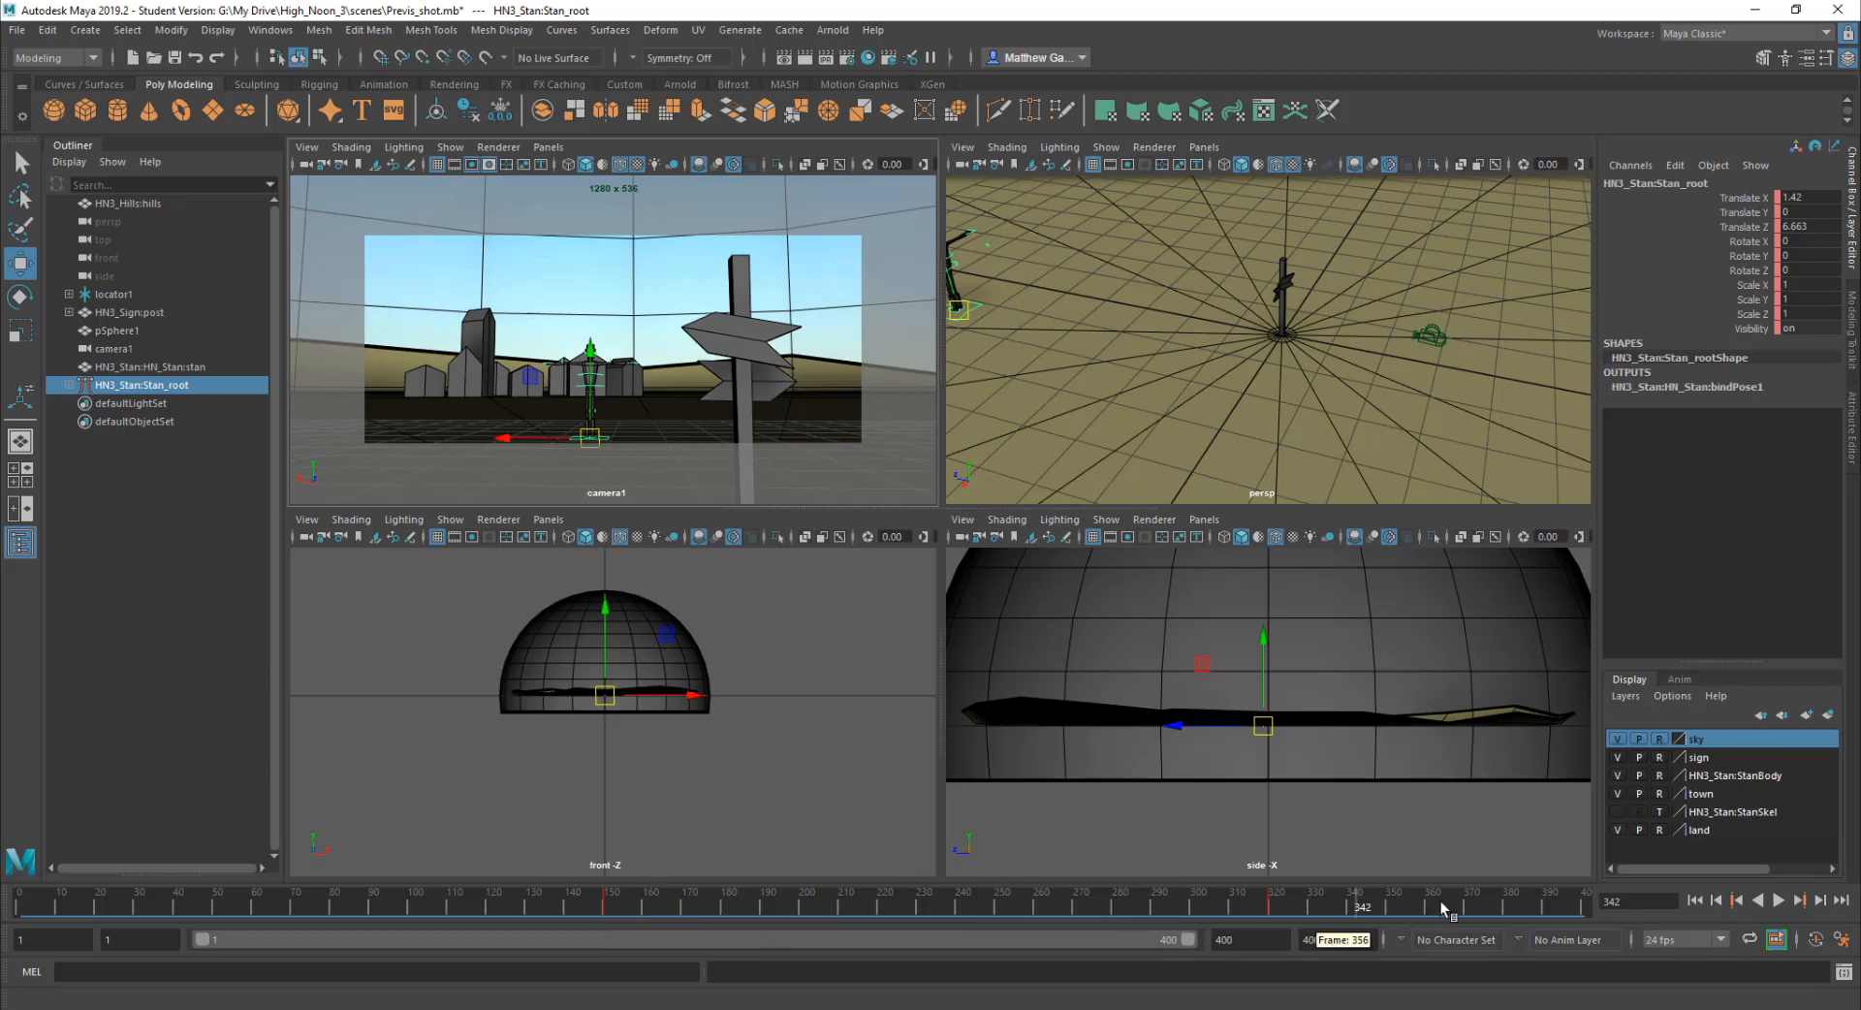
pyautogui.keyDown('shift'); pyautogui.moveTo(1246, 903); pyautogui.dragTo(1313, 911); pyautogui.keyUp('shift')
pyautogui.hotkey('alt', 'v')
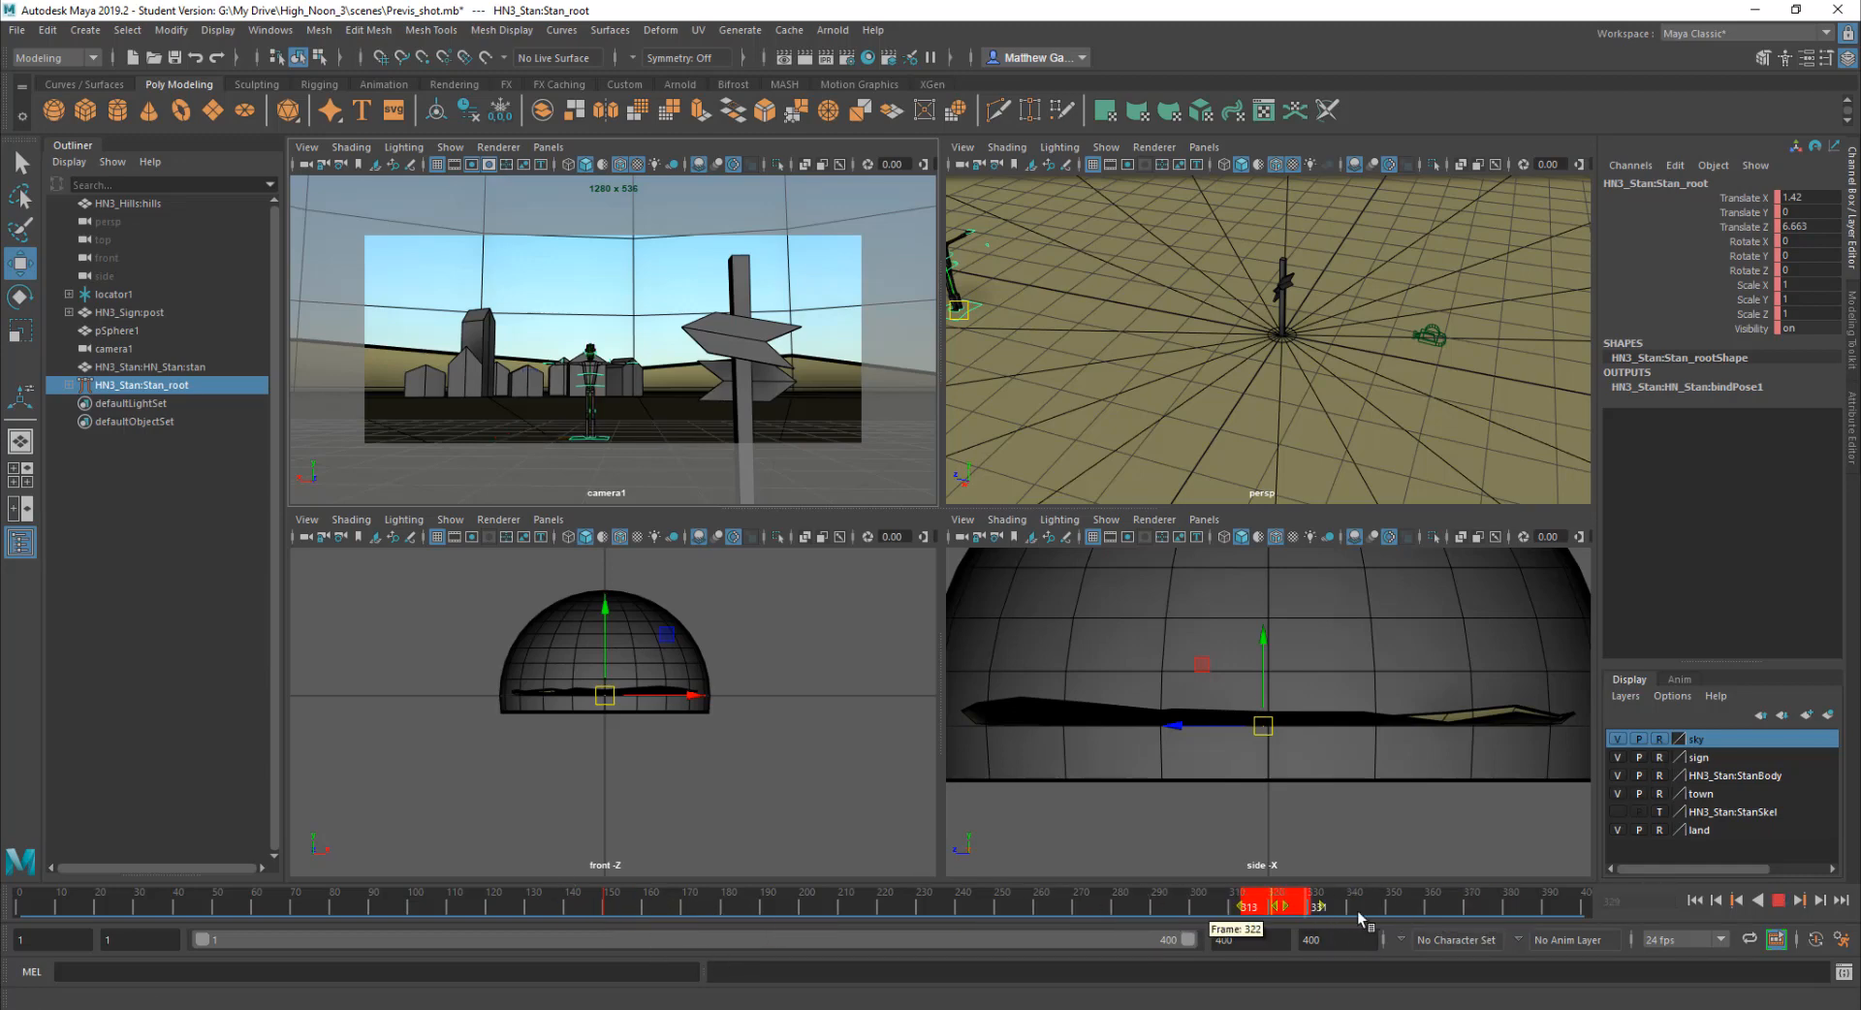
pyautogui.hotkey('alt', 'v')
pyautogui.click(1386, 912)
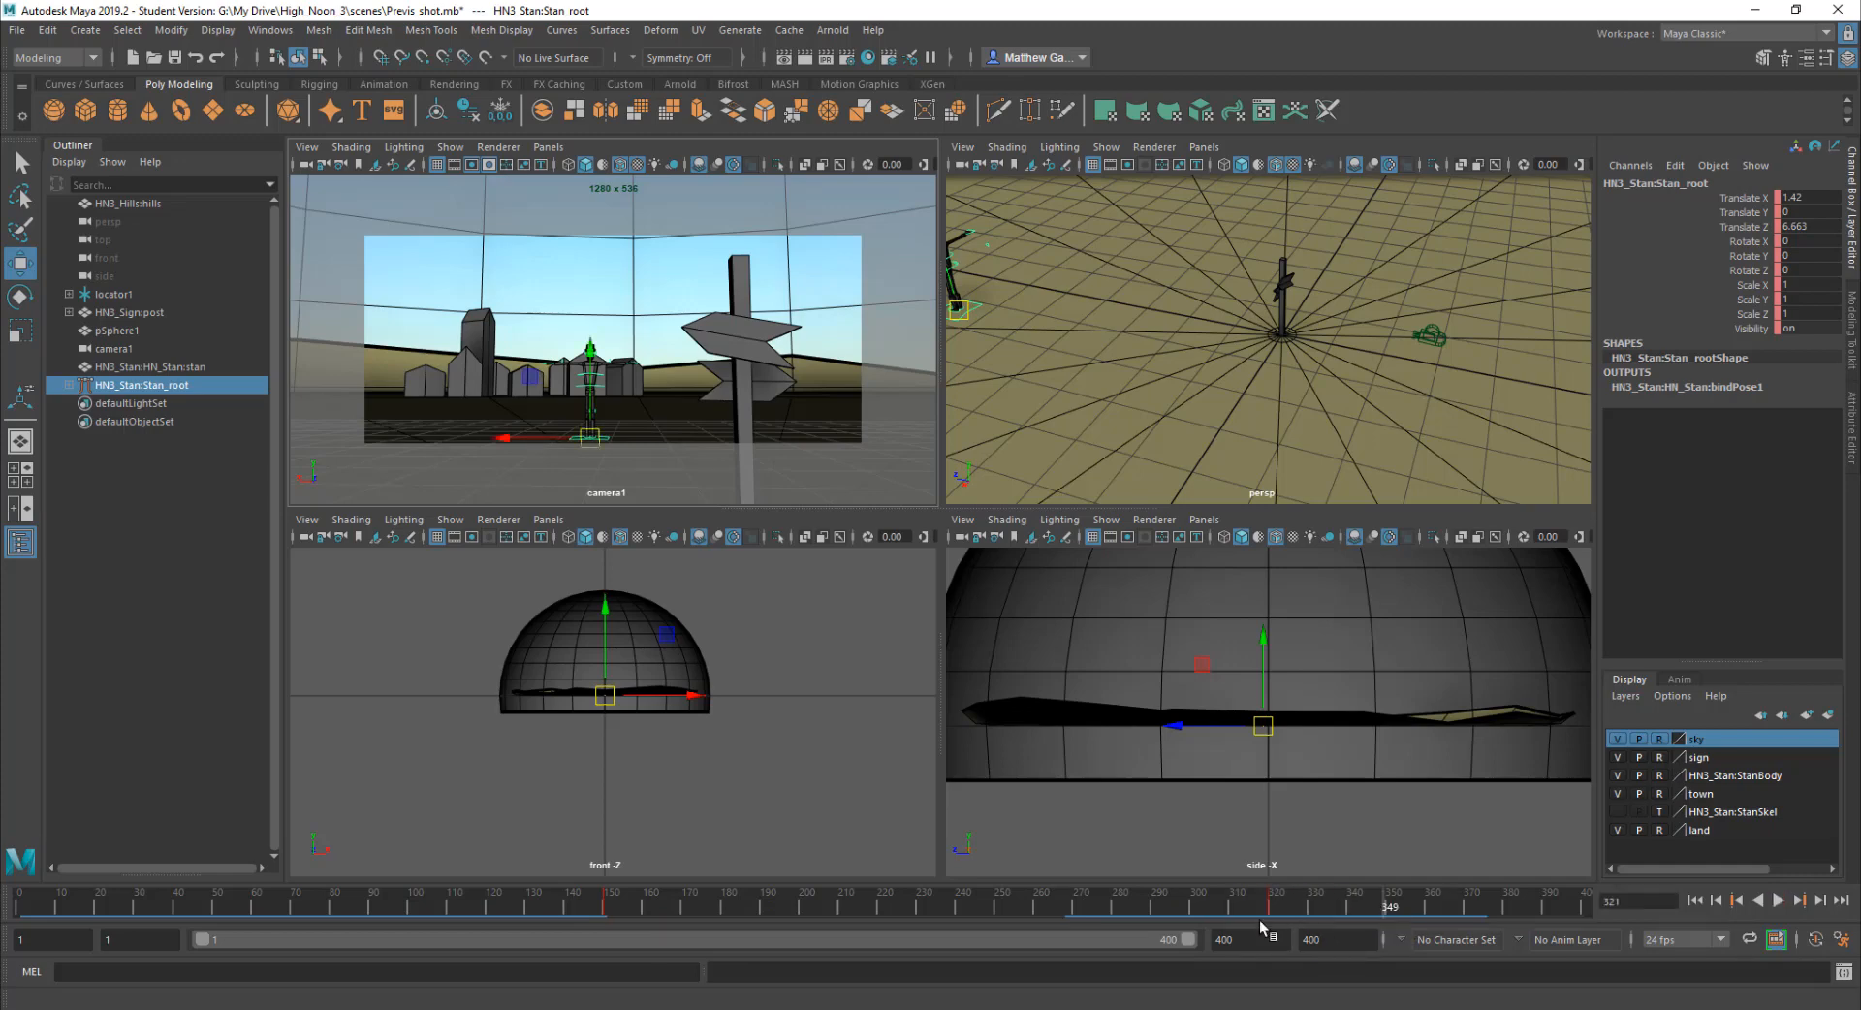
# Step: Play back the retimed shot from before the camera tilt to review Stan's slower movement
pyautogui.moveTo(555, 916); pyautogui.dragTo(311, 906)
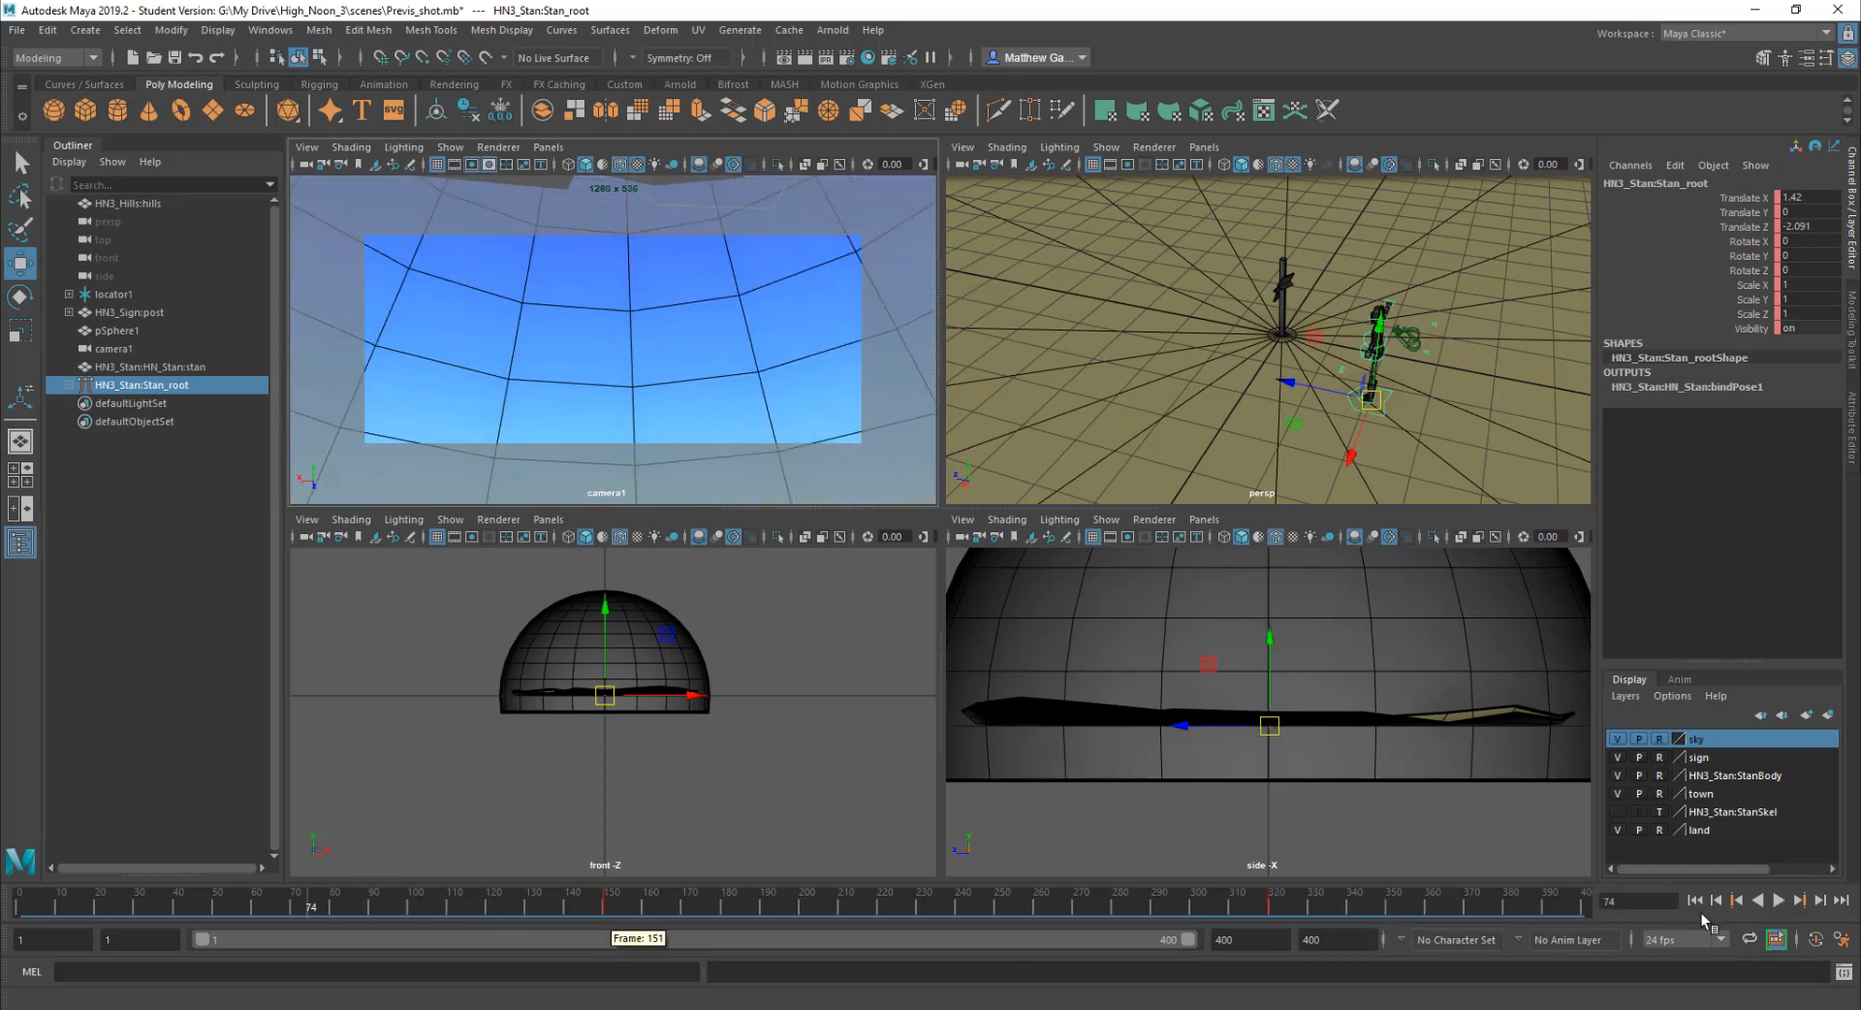
pyautogui.click(1776, 901)
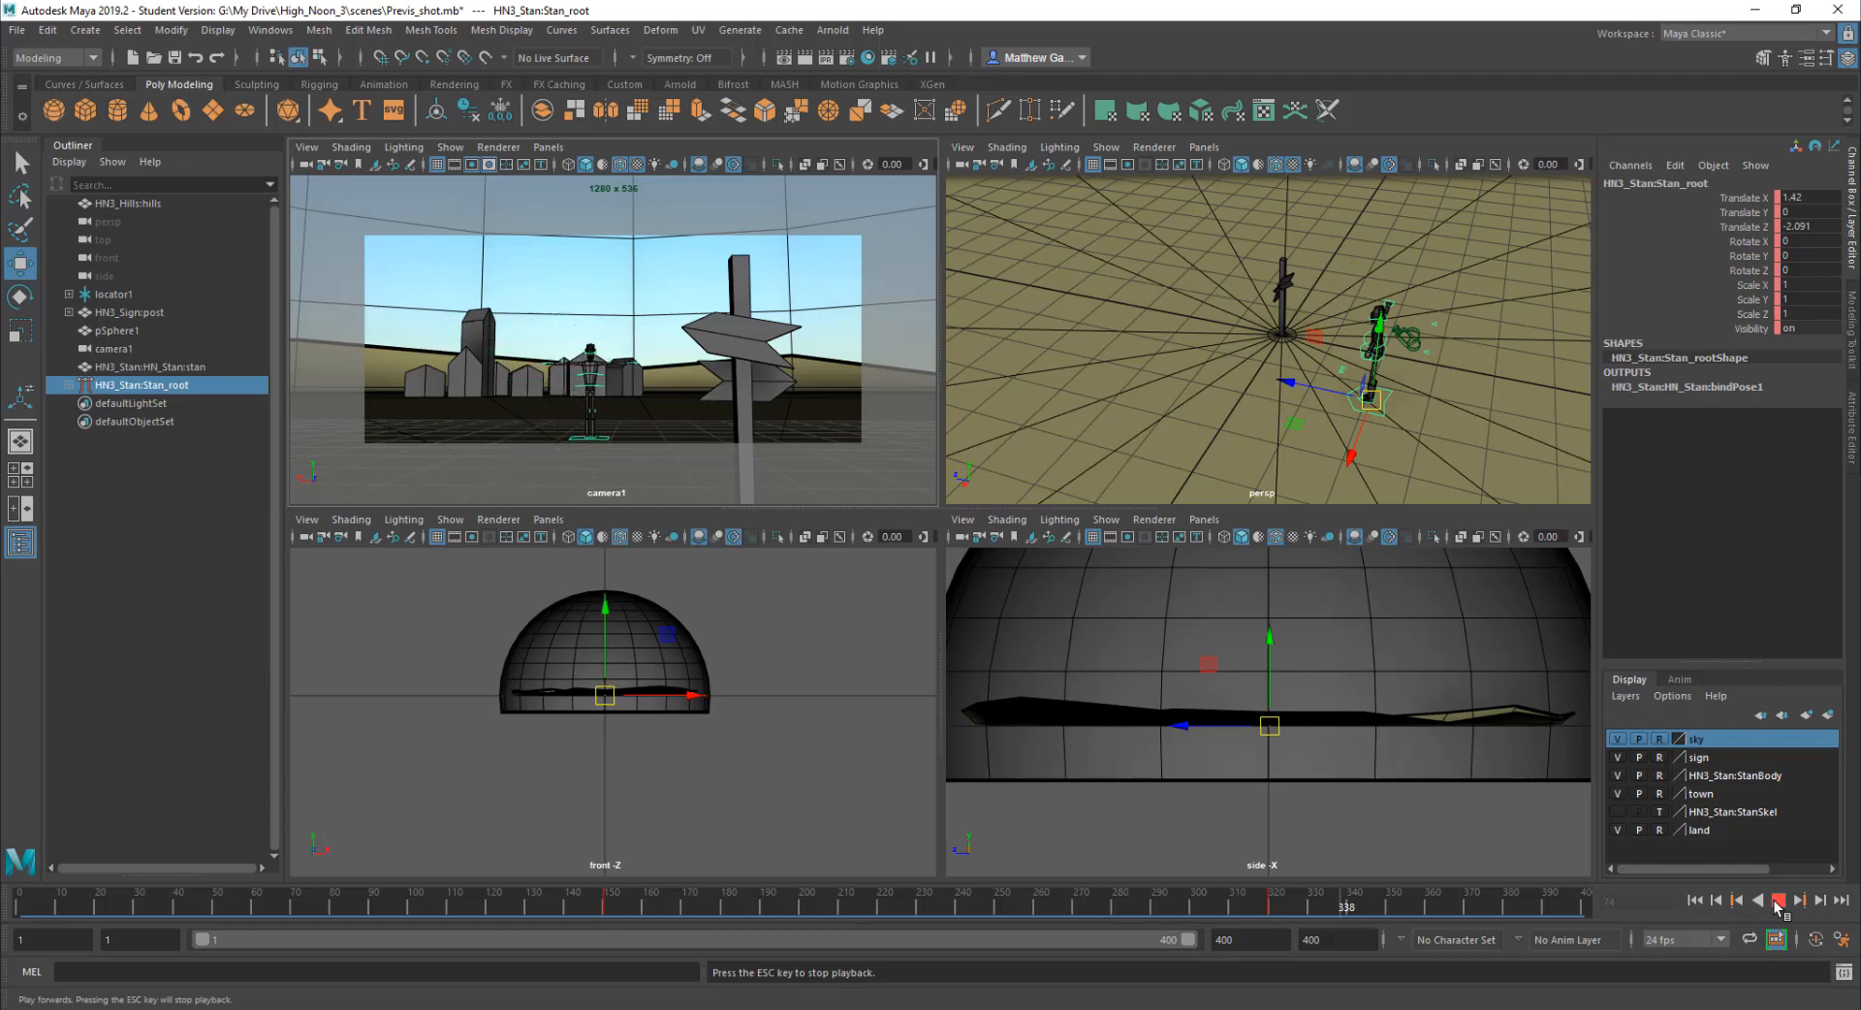
pyautogui.click(1778, 905)
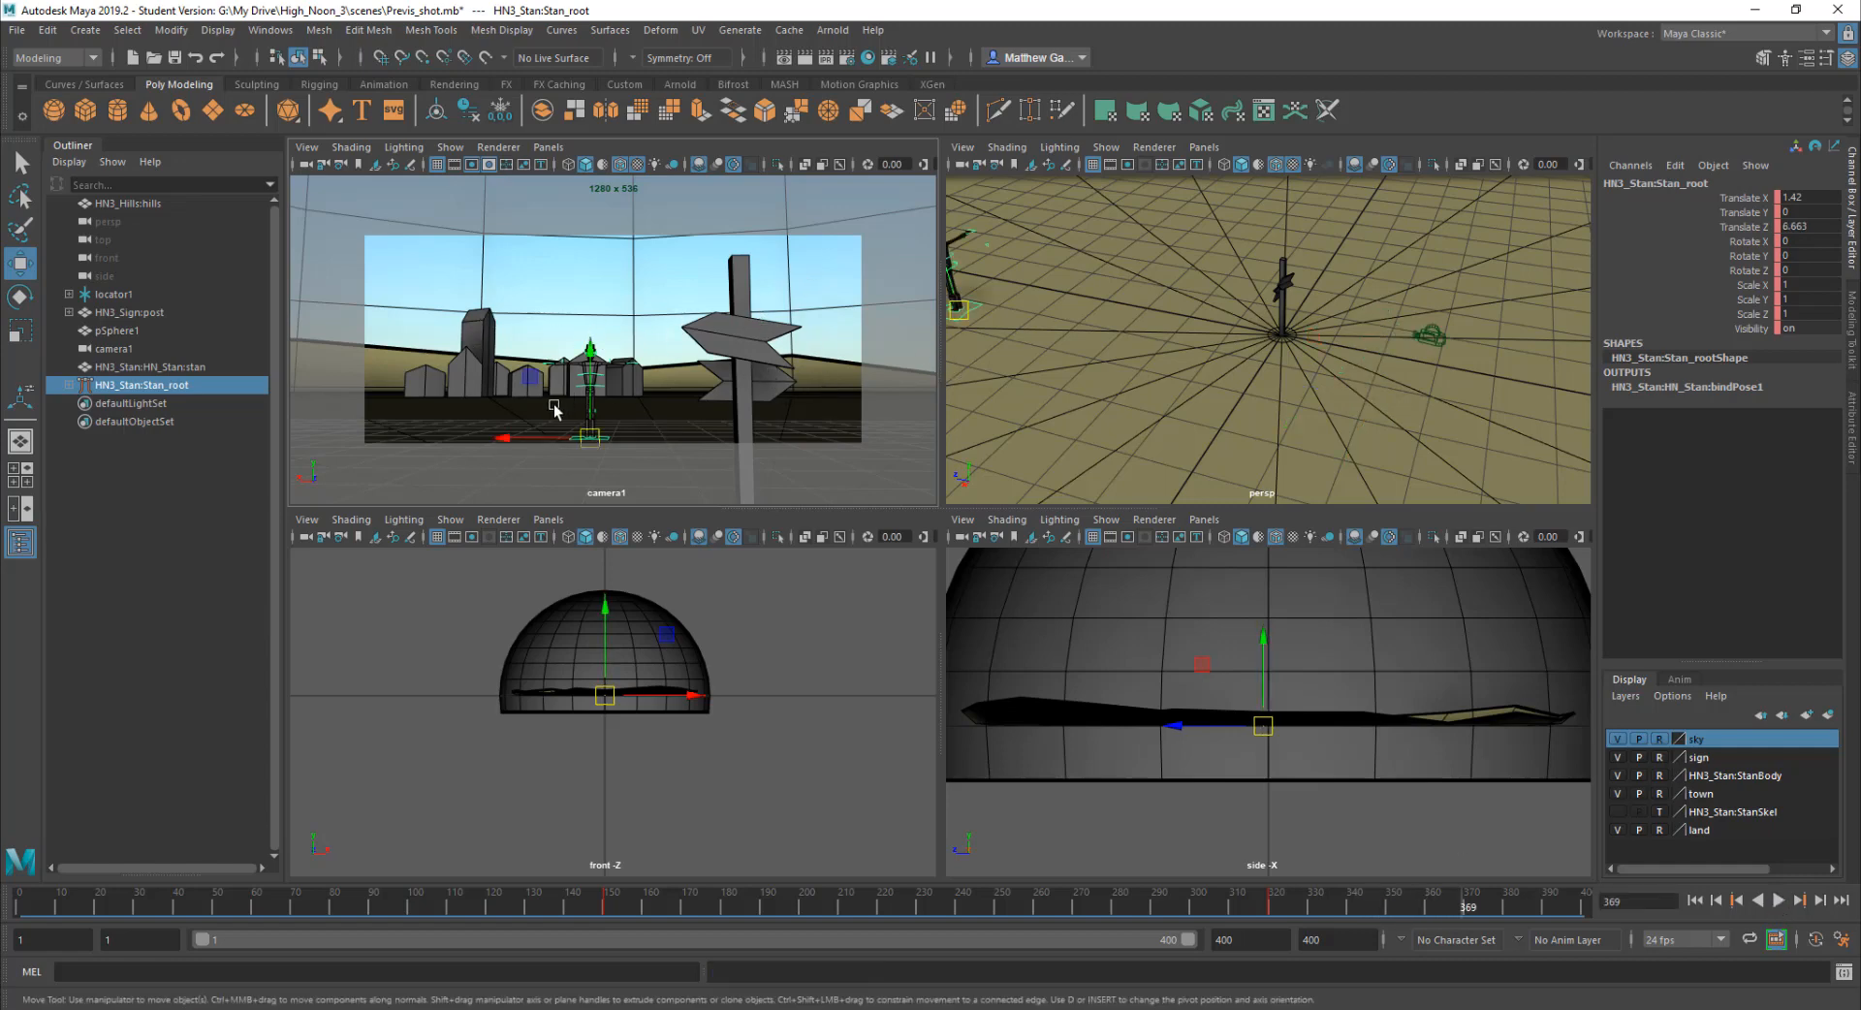
# Step: At frame 280, lower Stan's left-hand control beside his body, to Translate X about -0.48 and Translate Y about -0.58
pyautogui.moveTo(1250, 905); pyautogui.dragTo(1116, 913)
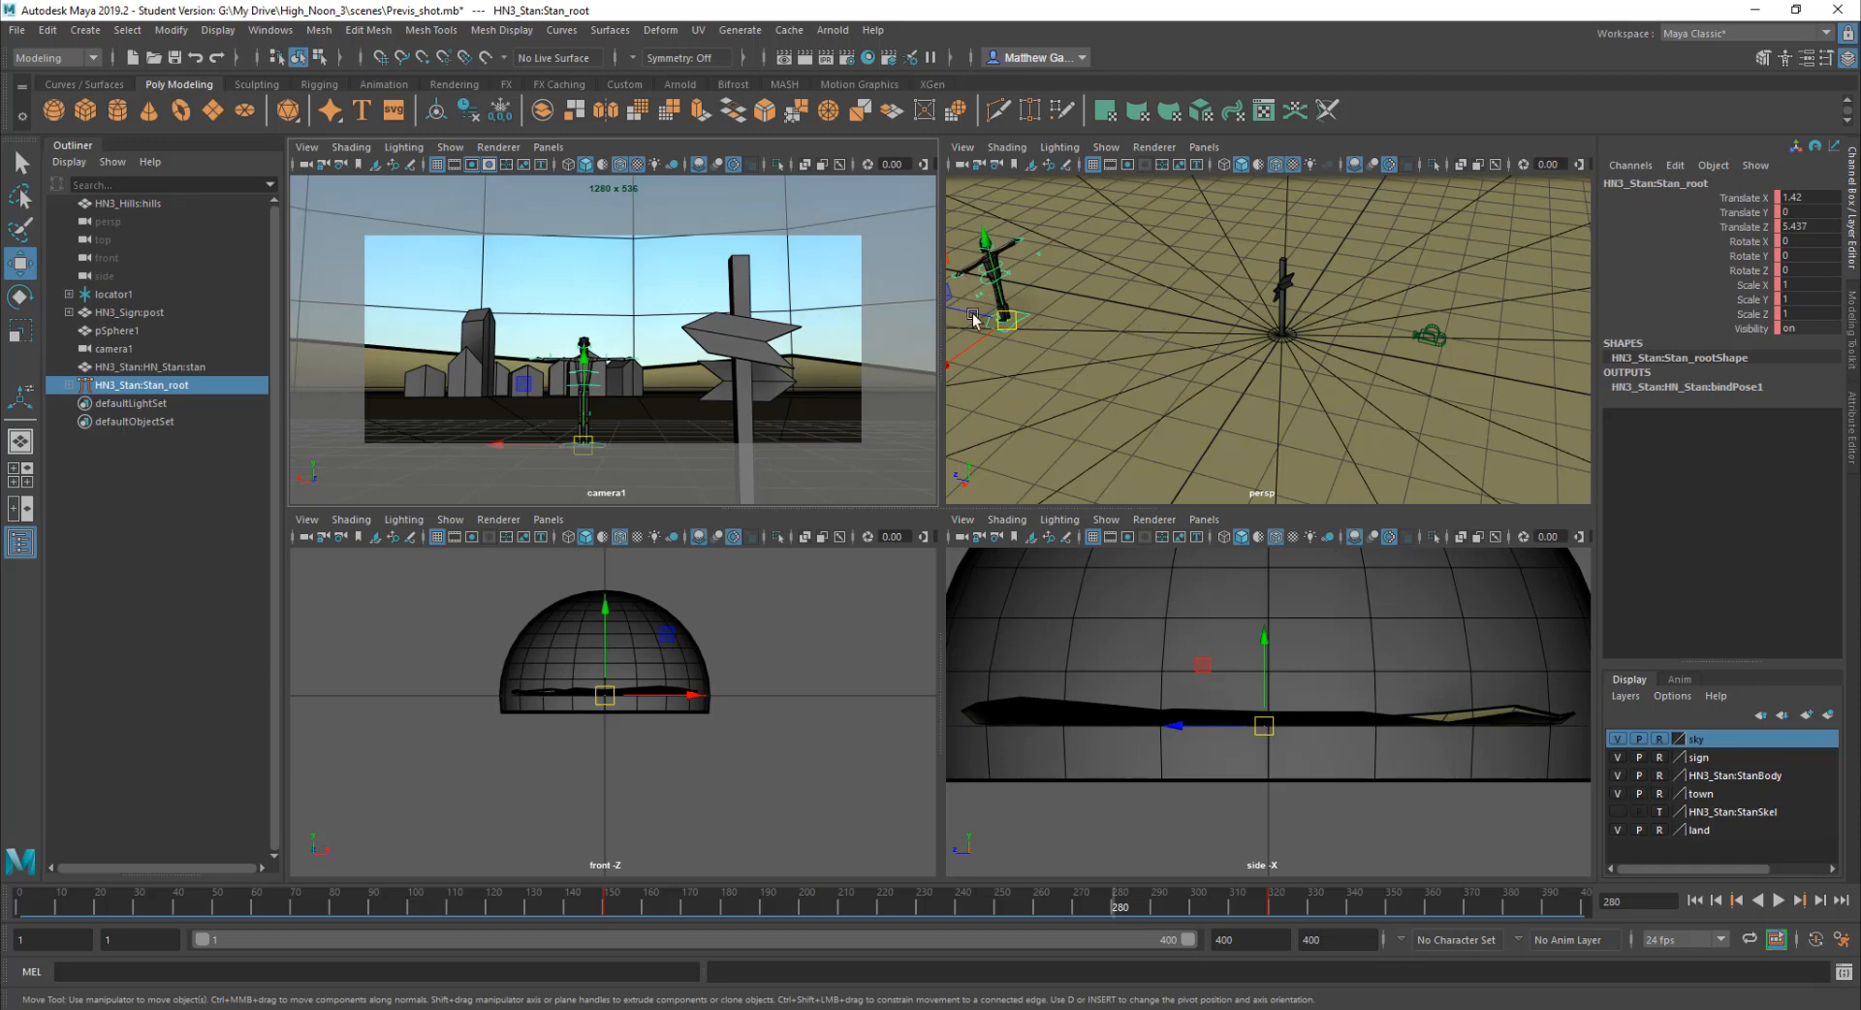
pyautogui.press('space')
pyautogui.scroll(5, 1032, 372)
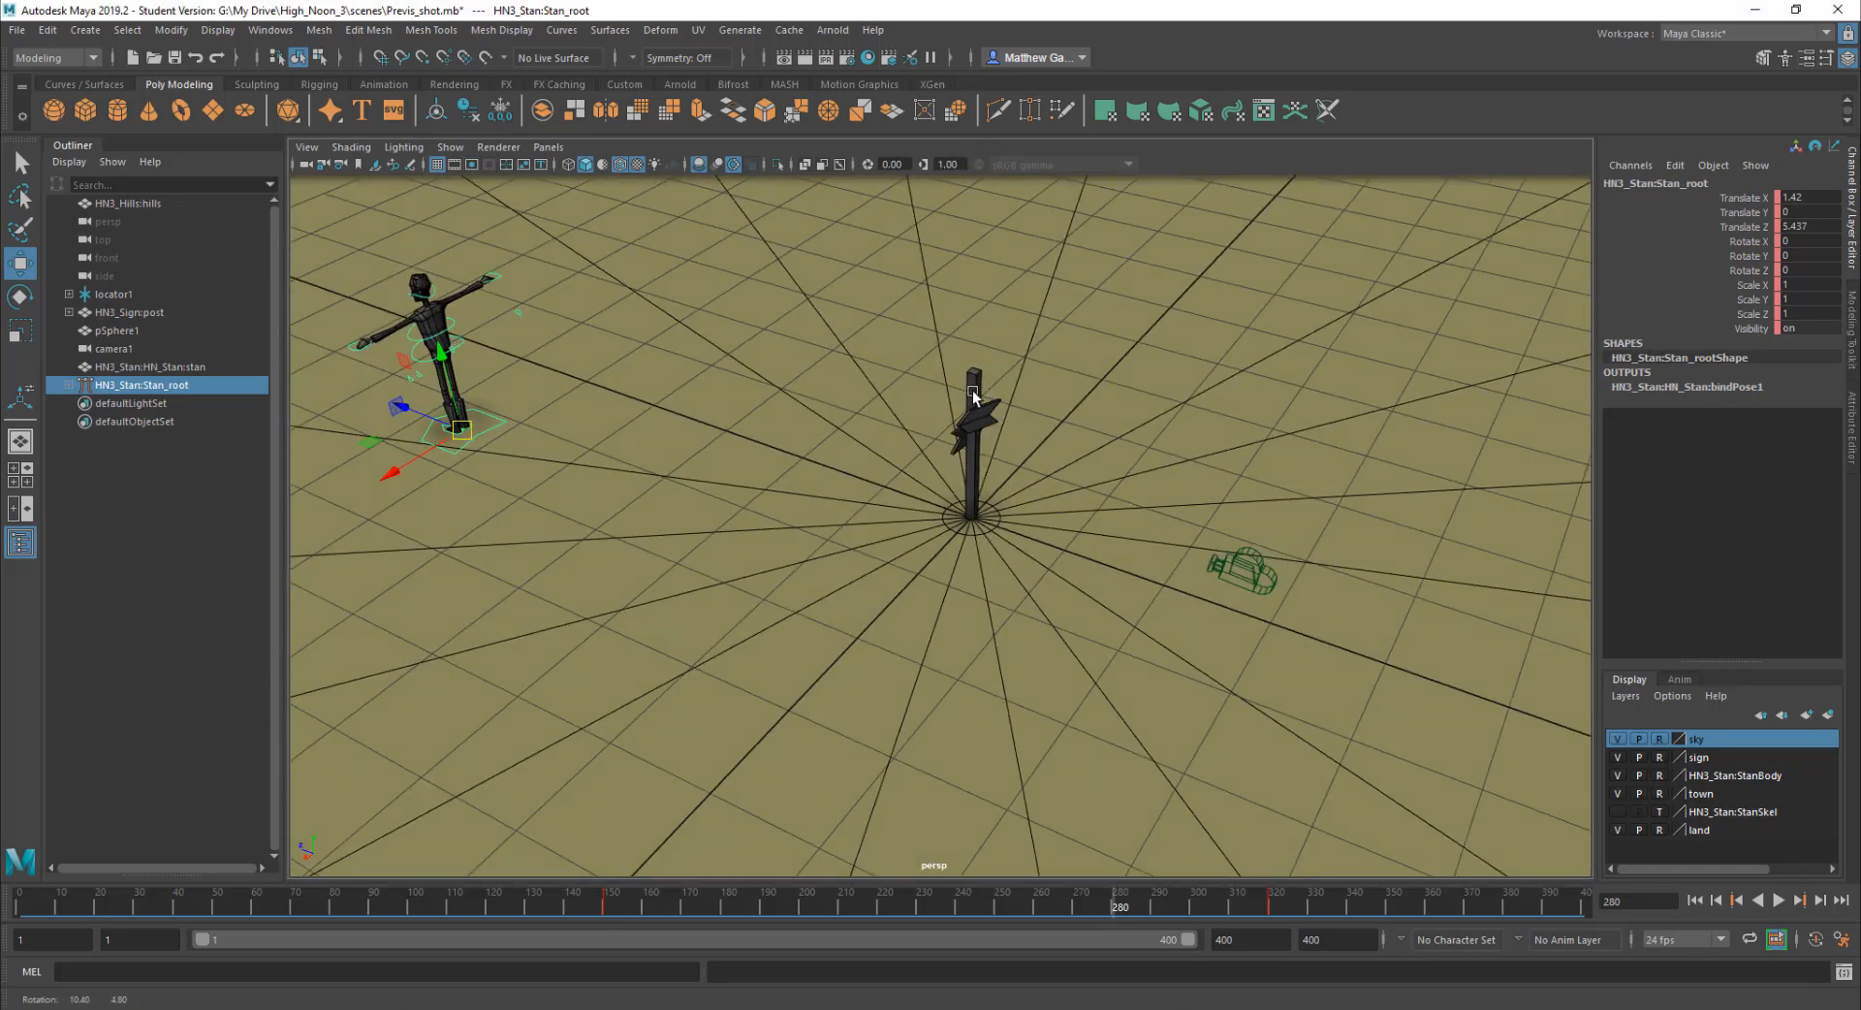
pyautogui.scroll(2, 759, 417)
pyautogui.keyDown('alt'); pyautogui.moveTo(965, 418); pyautogui.dragTo(1580, 632, button='middle'); pyautogui.keyUp('alt')
pyautogui.keyDown('alt'); pyautogui.moveTo(775, 485); pyautogui.dragTo(914, 470); pyautogui.keyUp('alt')
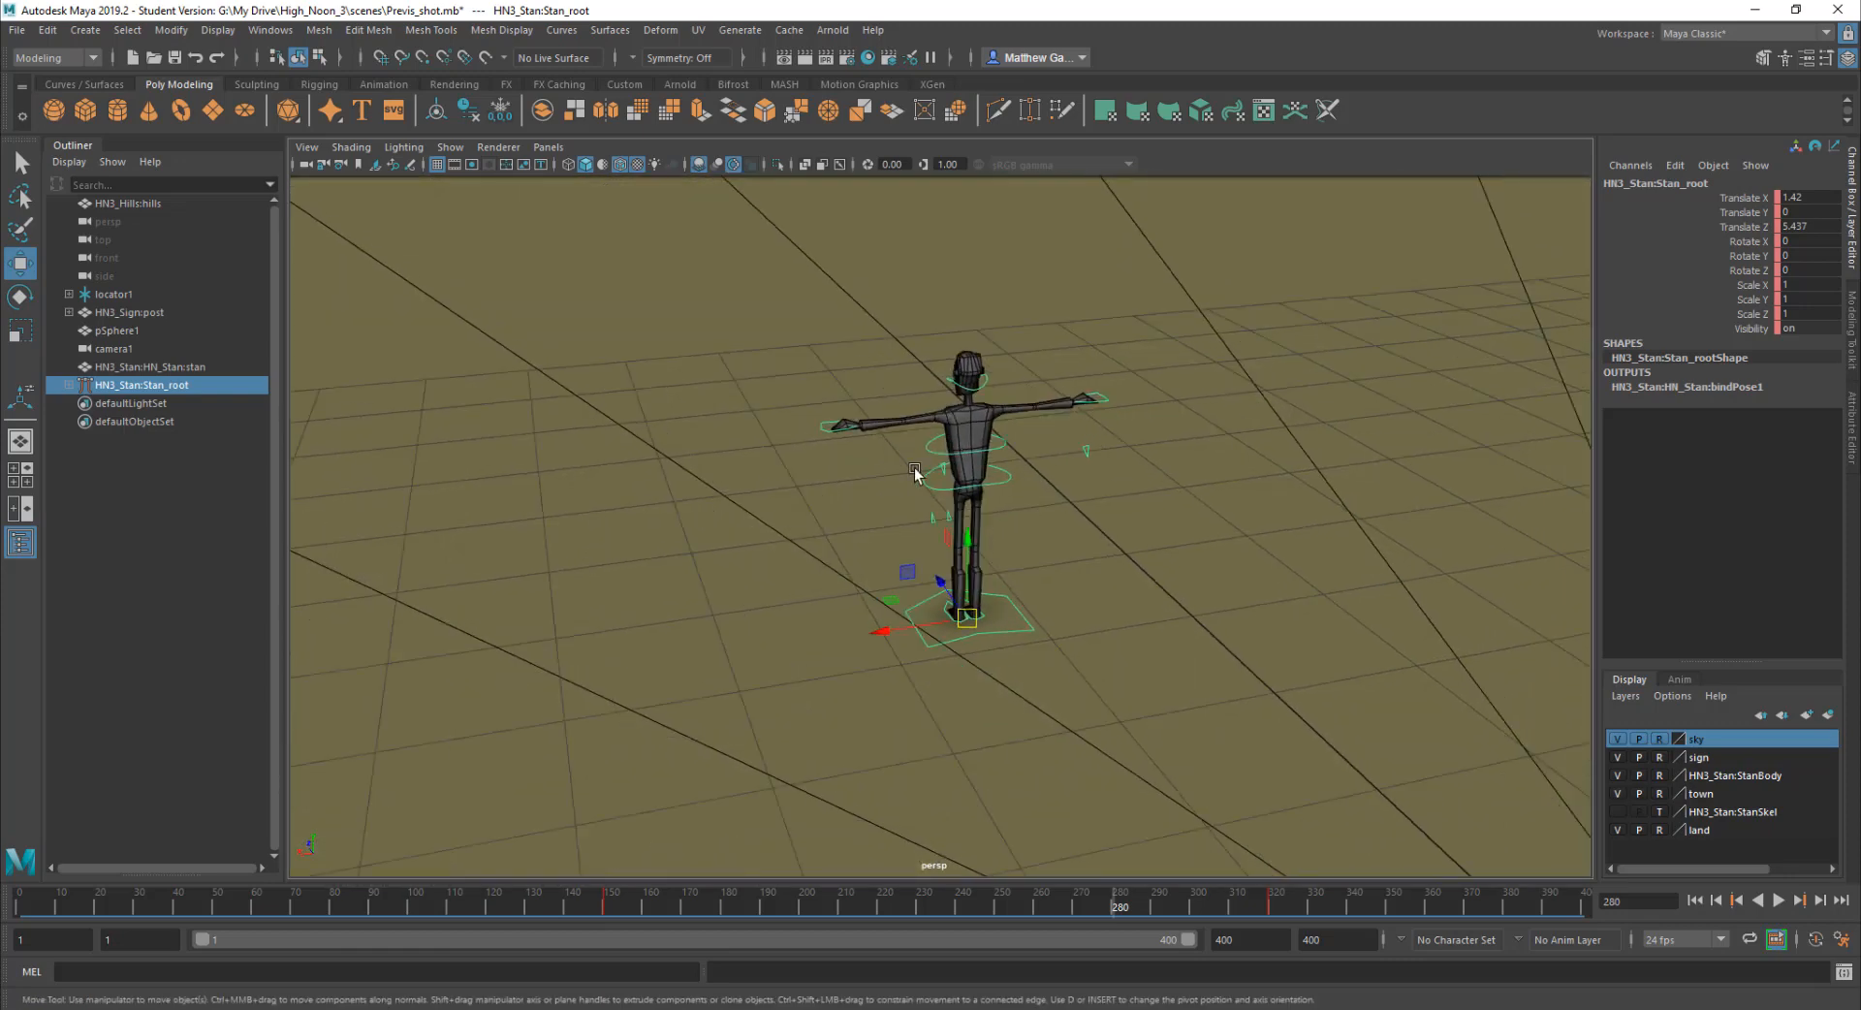
pyautogui.click(827, 434)
pyautogui.moveTo(800, 378); pyautogui.dragTo(866, 488)
# Step: Rotate Stan's left-hand control so the hand hangs down, to Rotate Z -75
pyautogui.press('e')
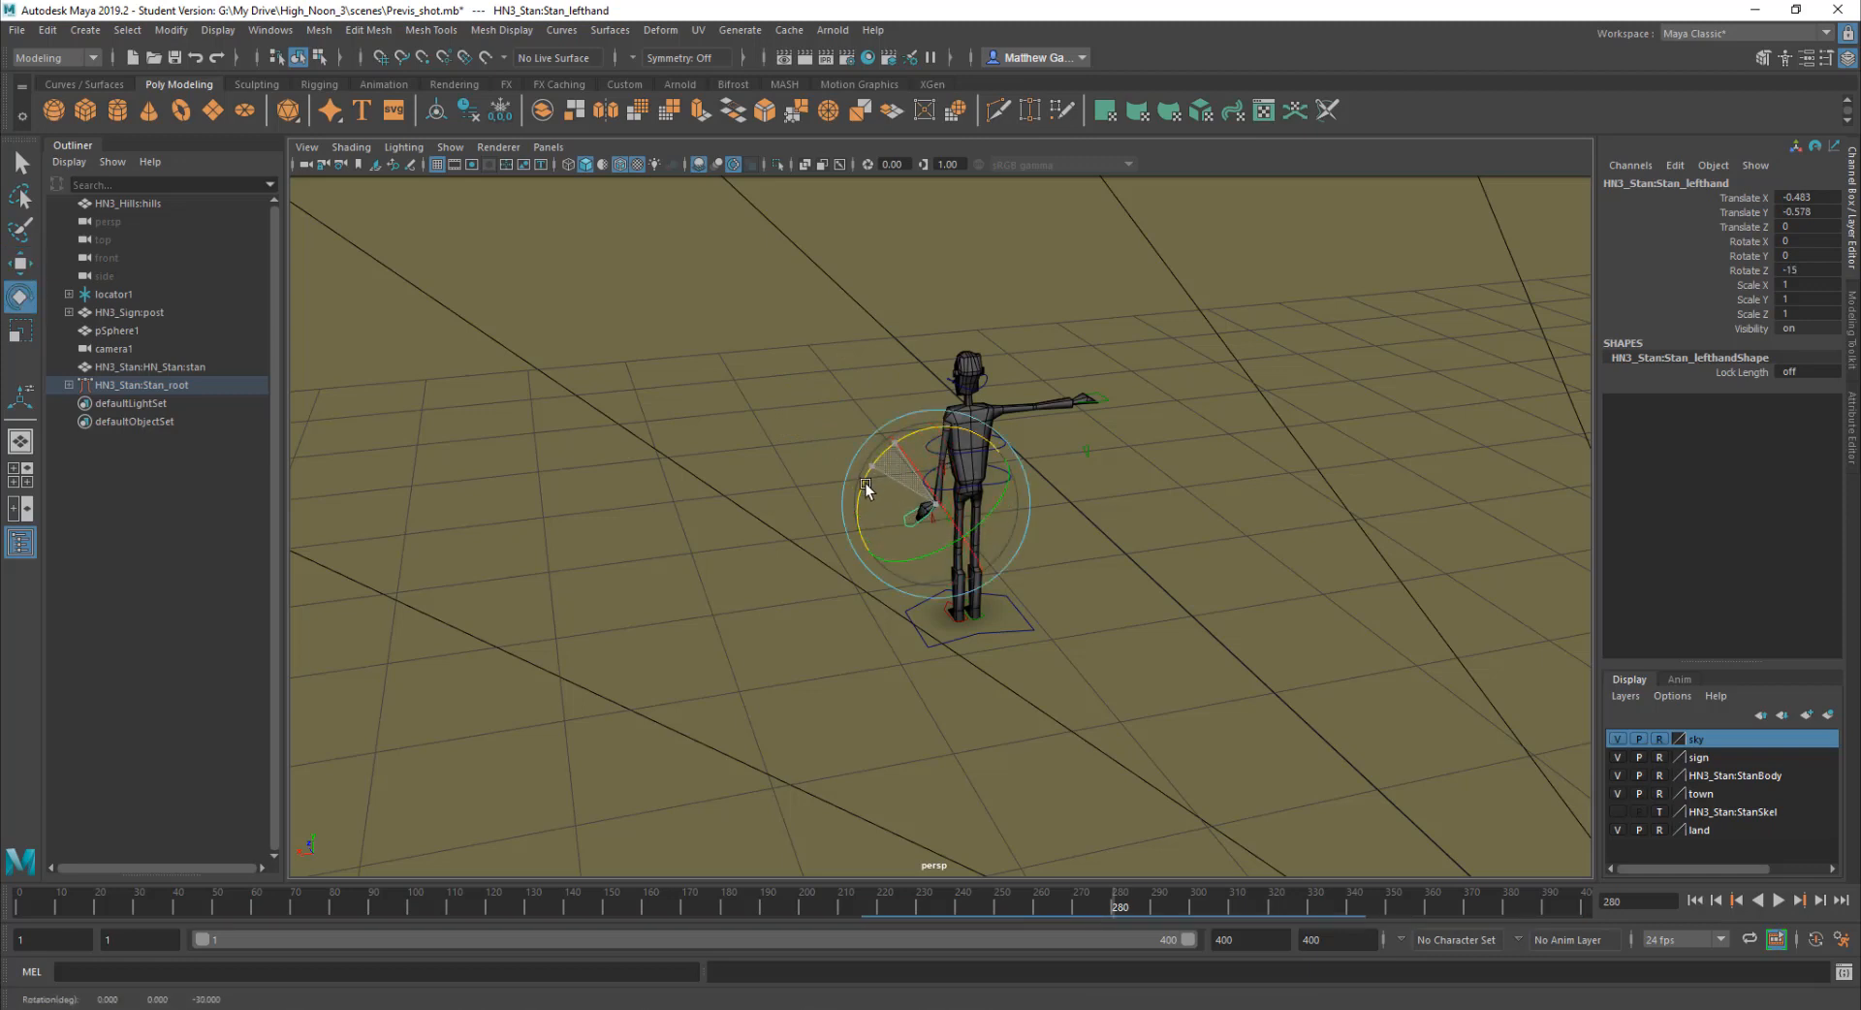
pyautogui.moveTo(865, 583); pyautogui.dragTo(880, 611)
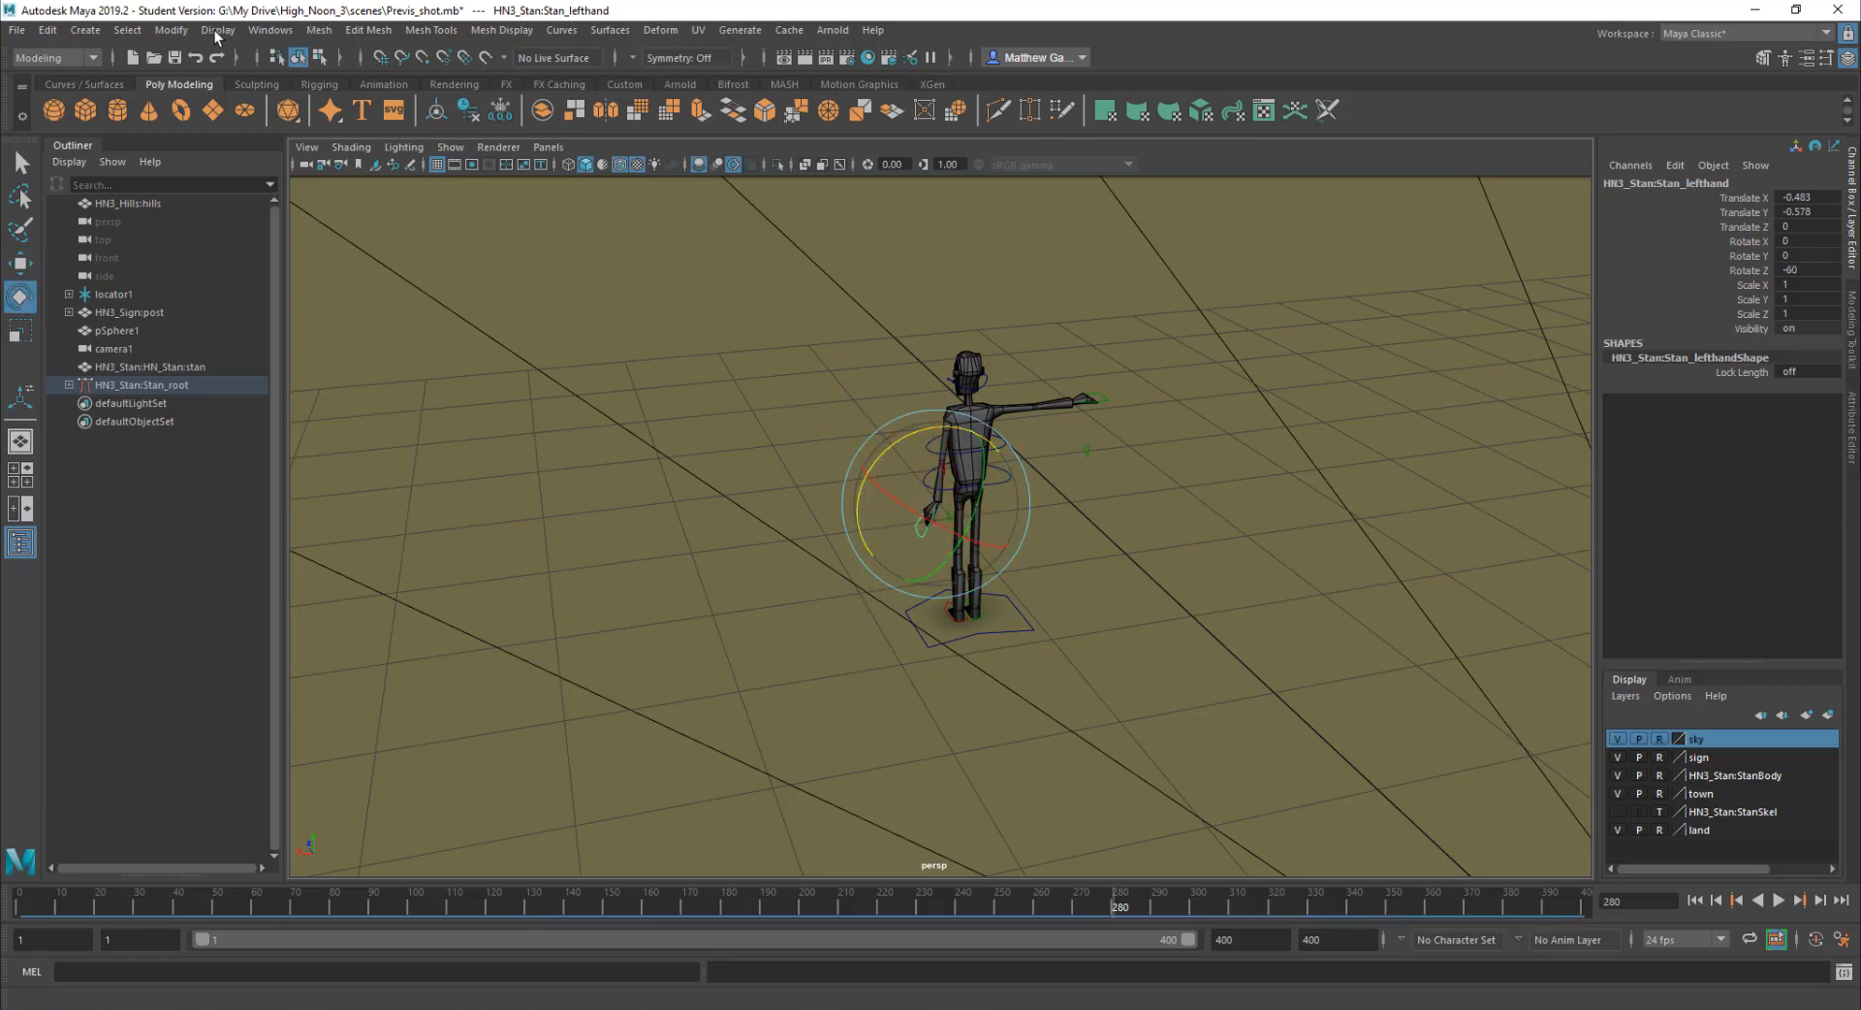
pyautogui.moveTo(882, 519); pyautogui.dragTo(877, 463)
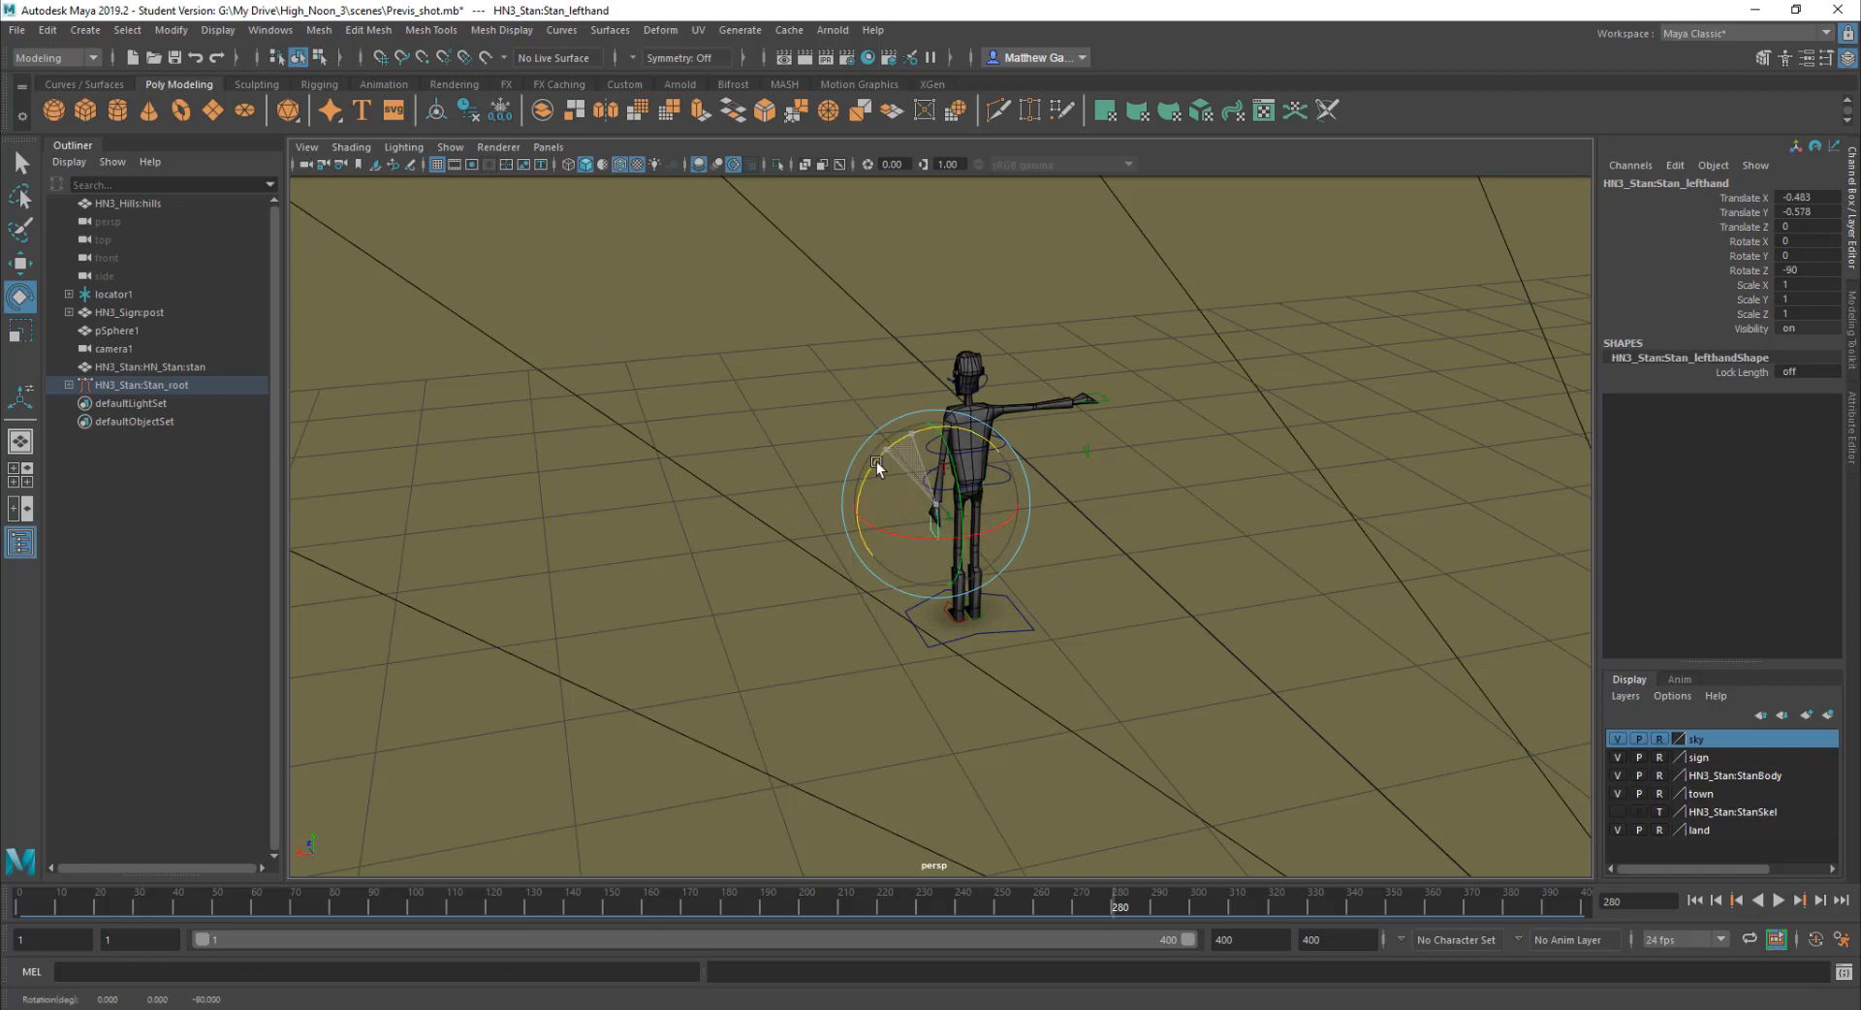
pyautogui.moveTo(956, 405); pyautogui.dragTo(894, 446)
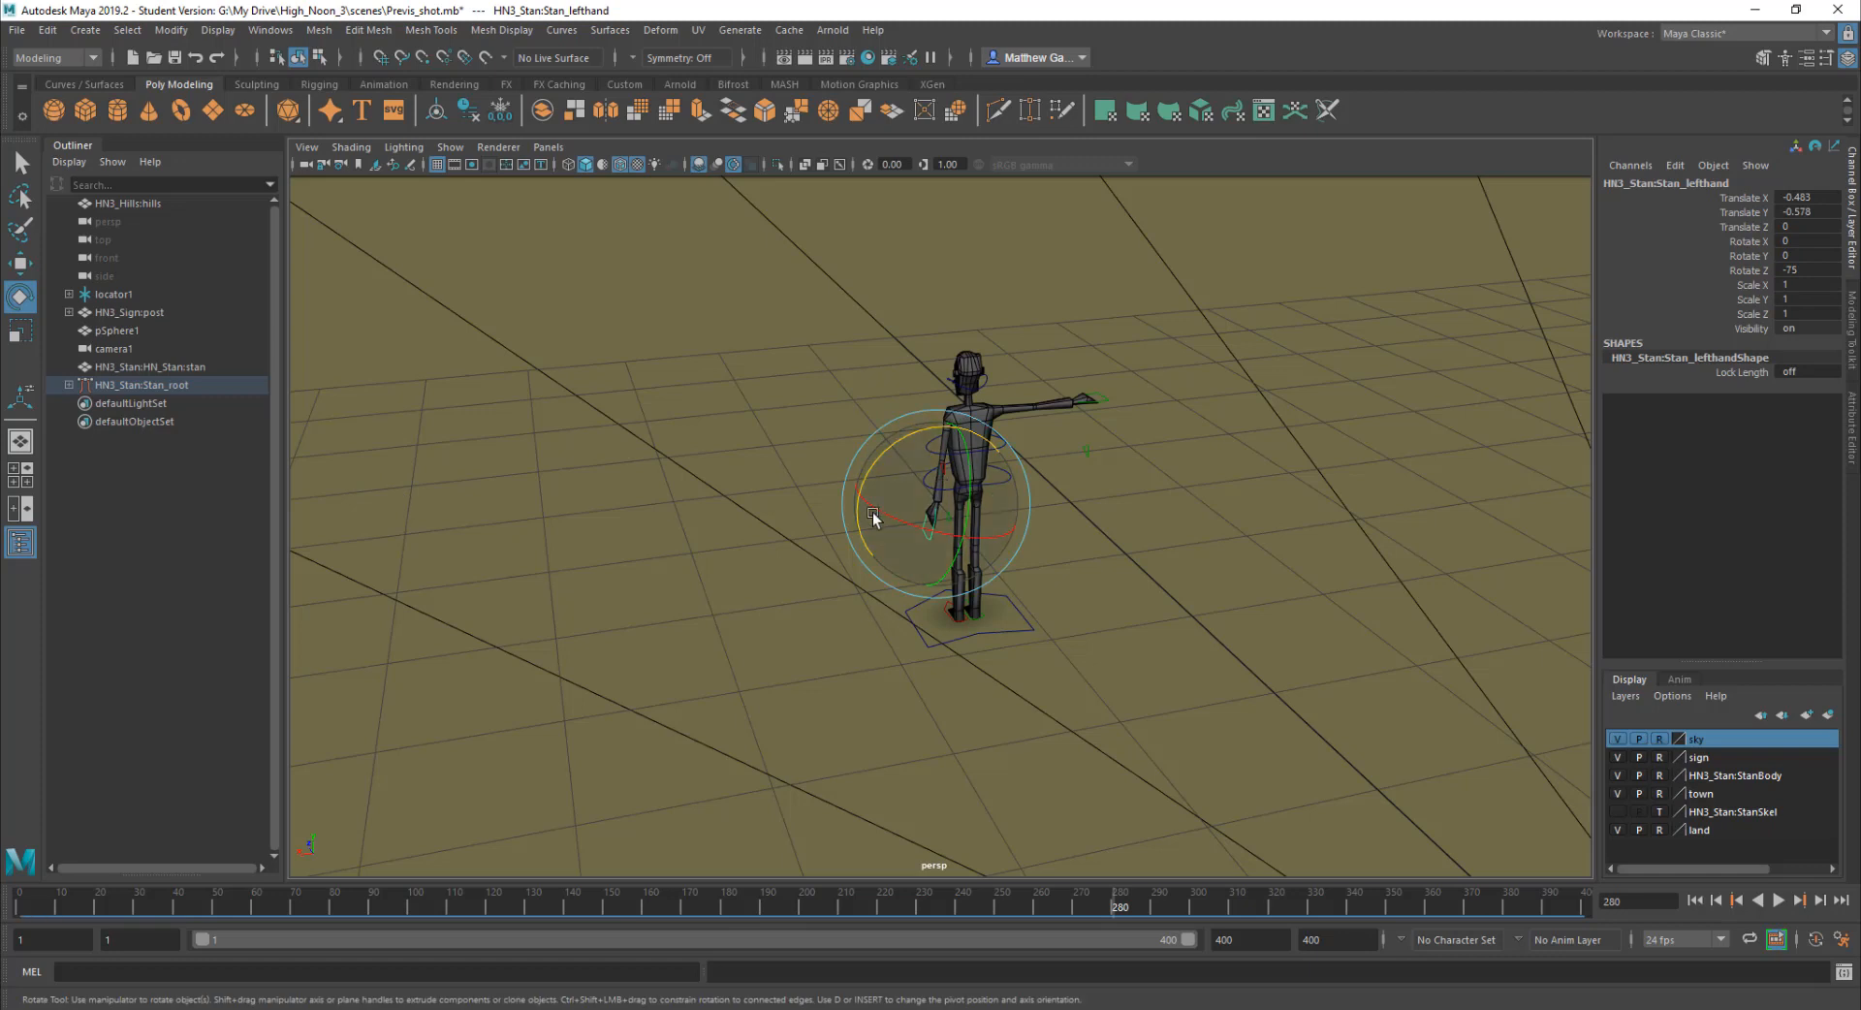
# Step: Turn off Step Snap for the Rotate tool and close the tool settings
pyautogui.doubleClick(20, 297)
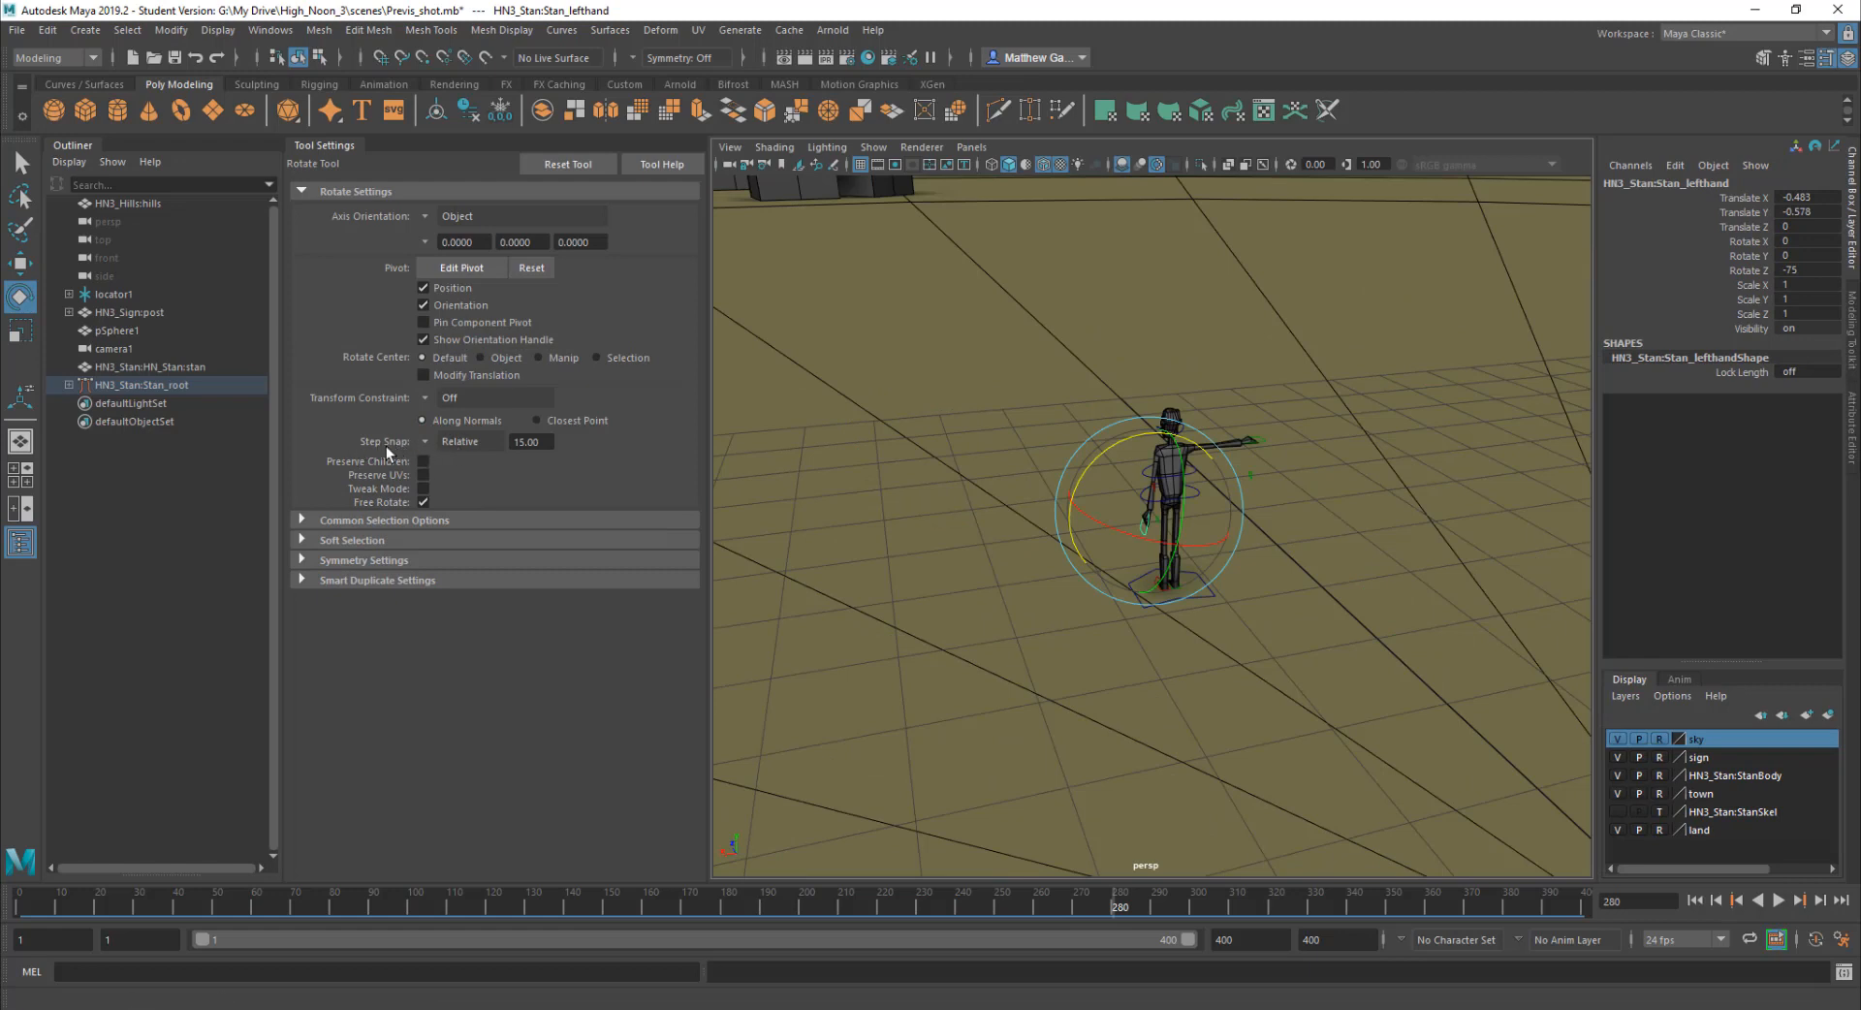
pyautogui.click(423, 442)
pyautogui.click(452, 454)
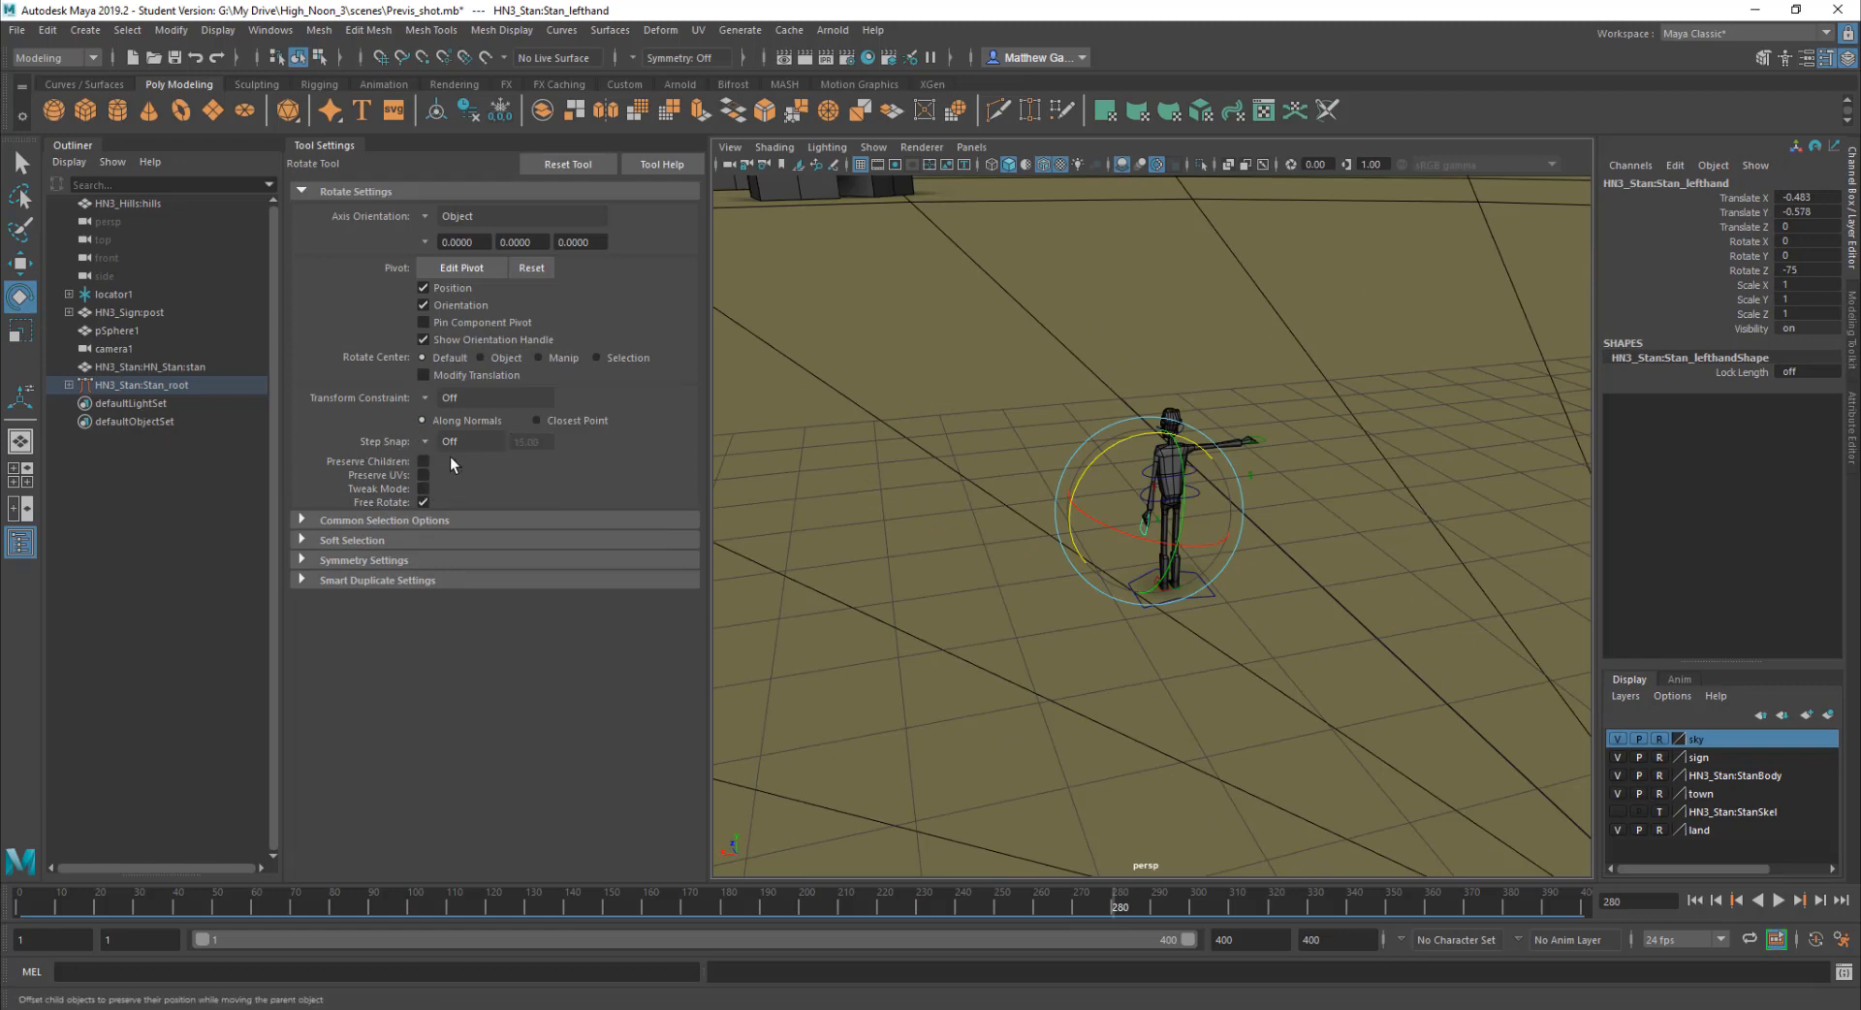
pyautogui.click(1829, 58)
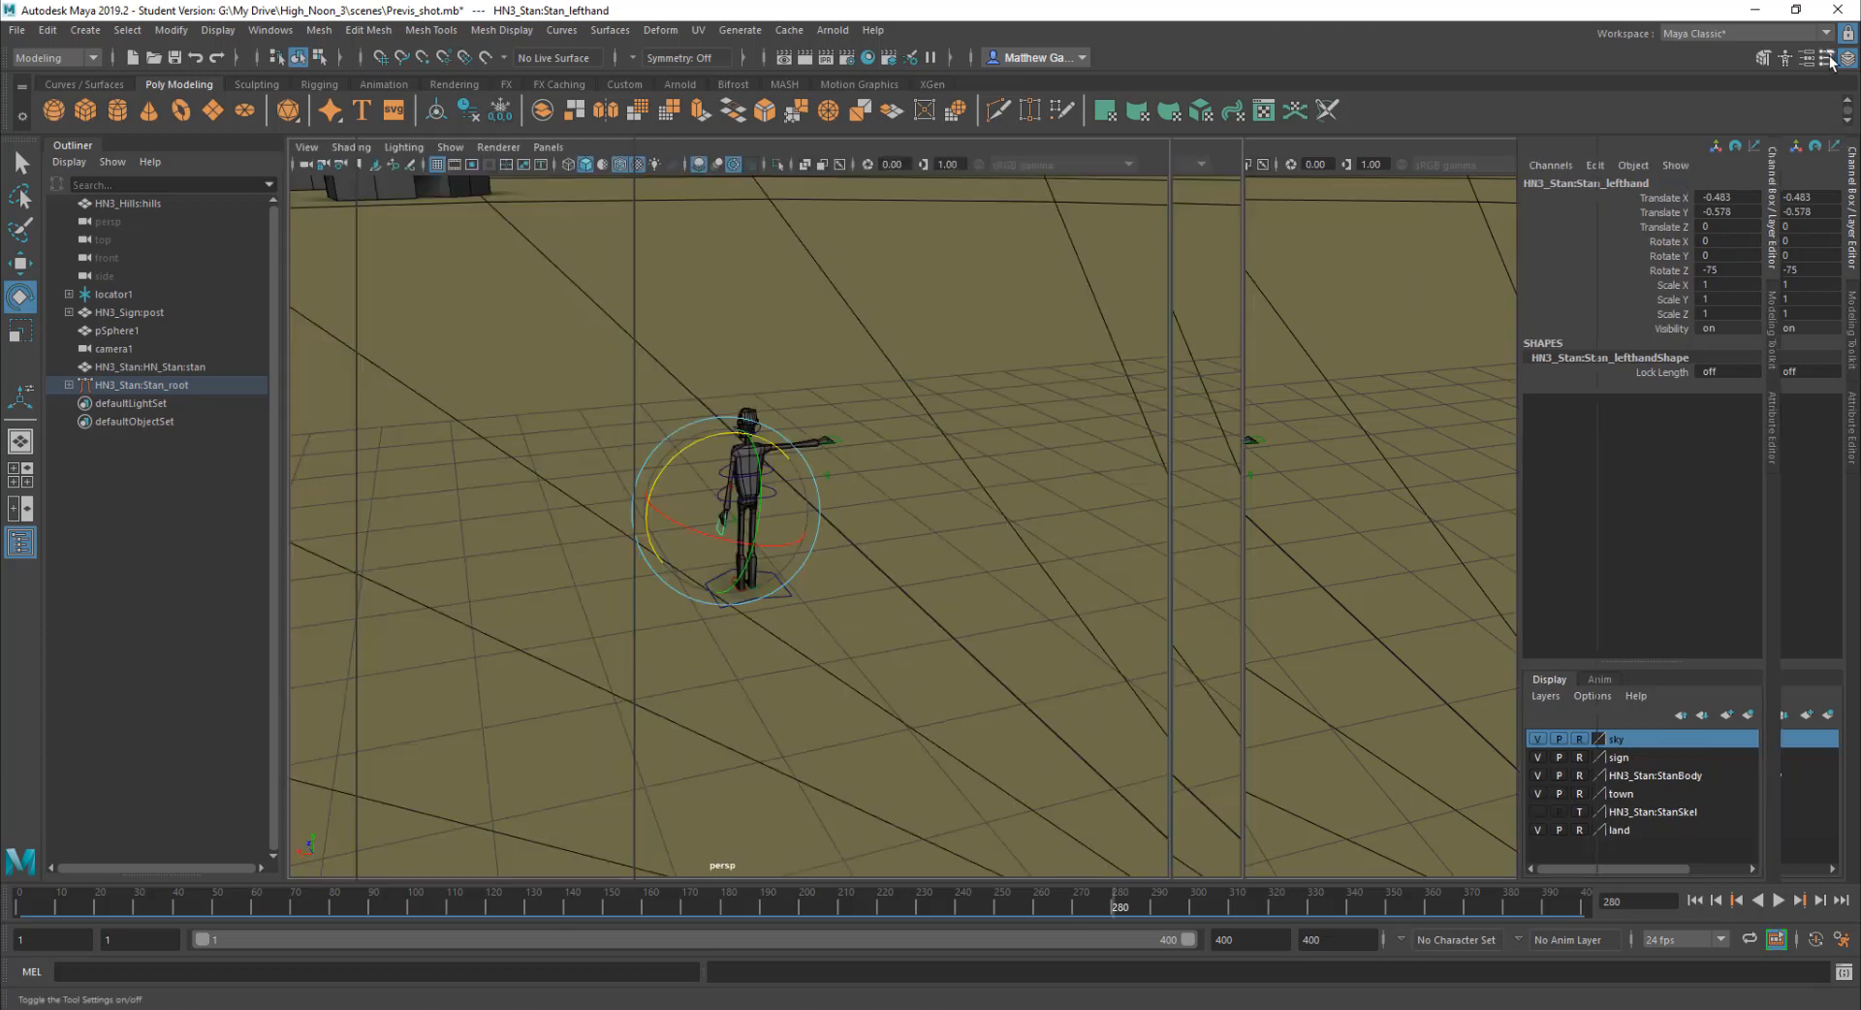
# Step: Rotate Stan's left hand to Rotate Z about -85, and lower his right hand to Translate X about 0.49, Translate Y -0.61, Rotate Z about 92
pyautogui.moveTo(934, 405); pyautogui.dragTo(875, 438)
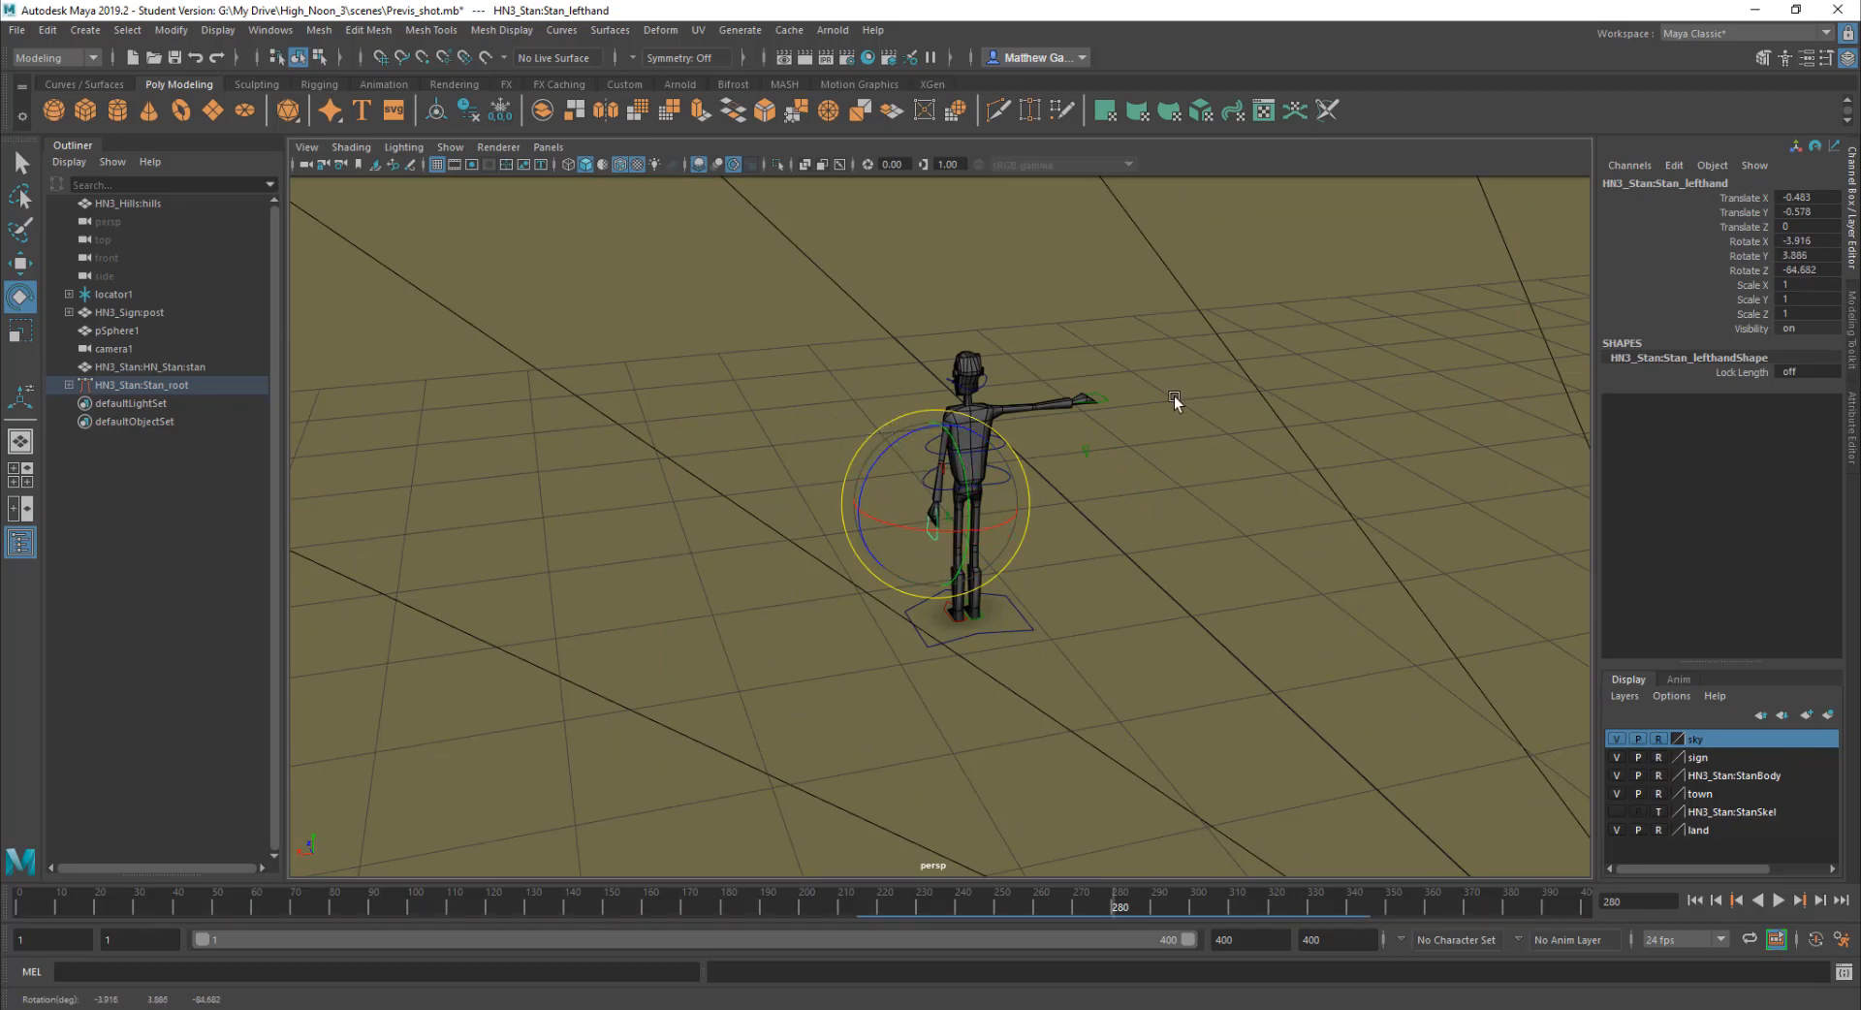
pyautogui.click(1114, 402)
pyautogui.press('w')
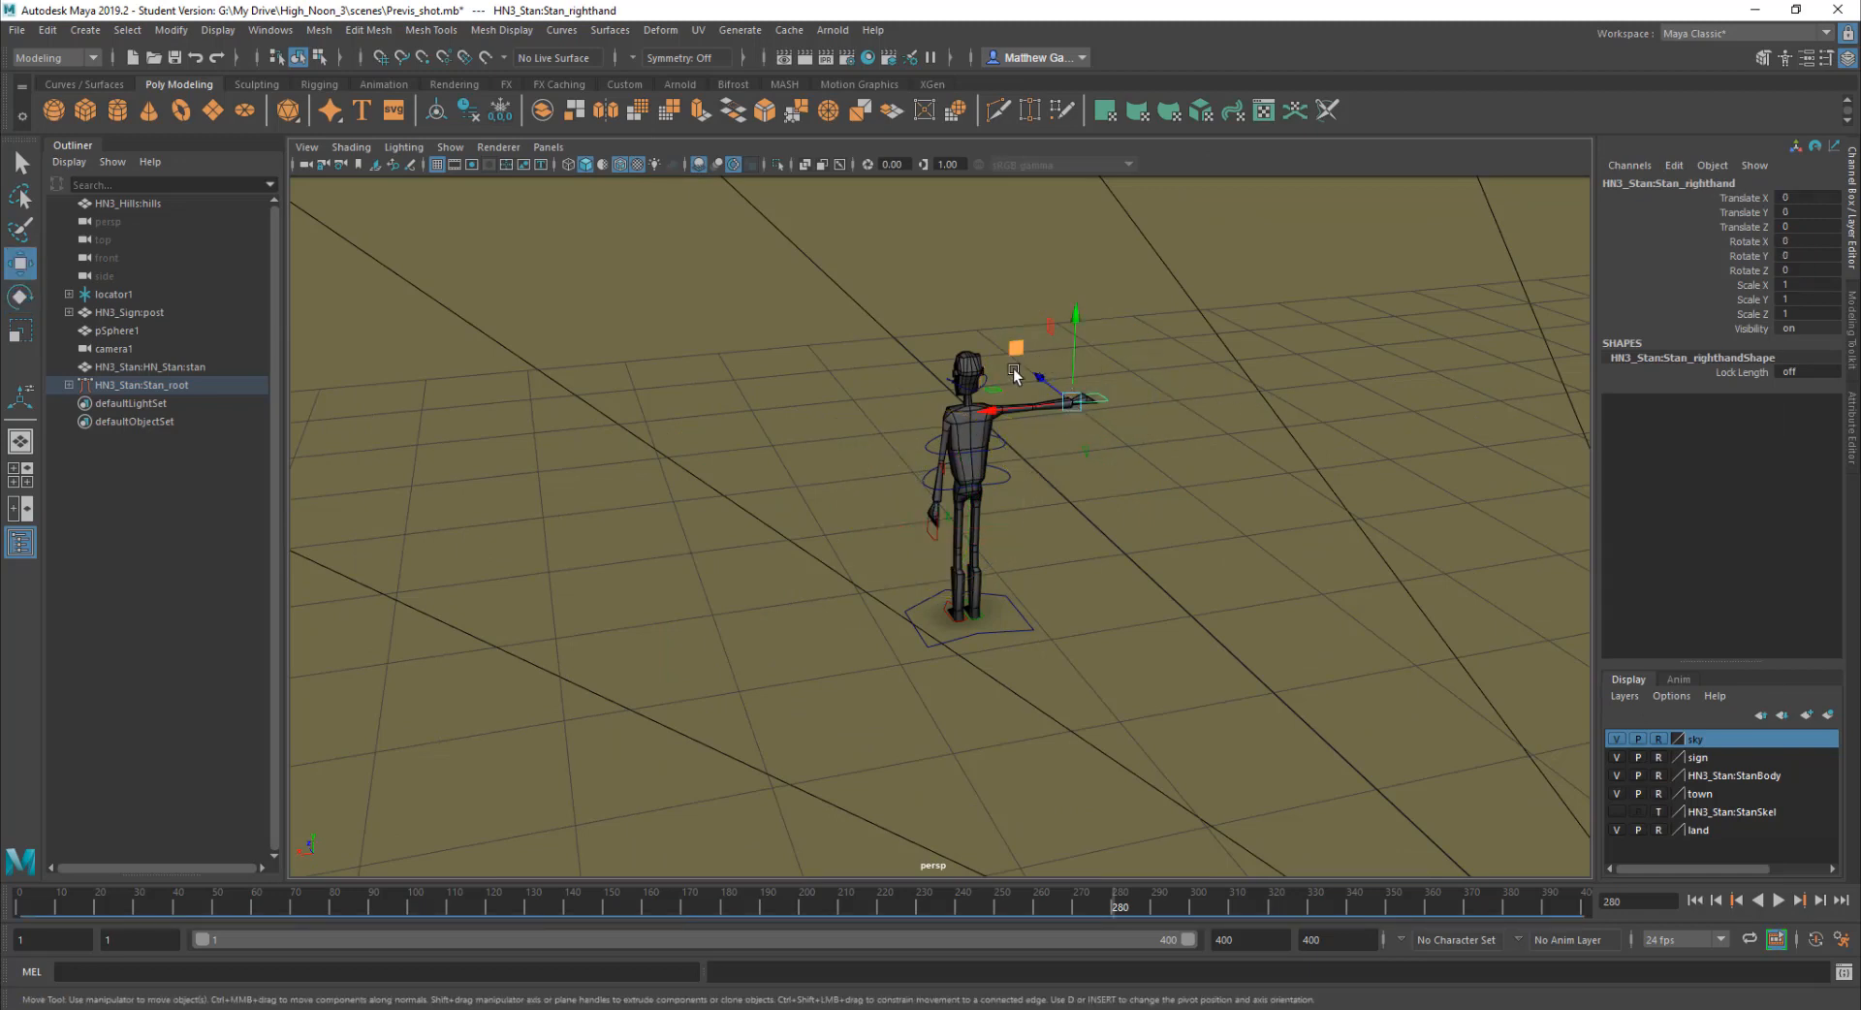
pyautogui.moveTo(1014, 371); pyautogui.dragTo(1104, 535)
pyautogui.press('e')
pyautogui.press('w')
pyautogui.moveTo(1080, 438); pyautogui.dragTo(1063, 444)
pyautogui.keyDown('alt'); pyautogui.moveTo(840, 511); pyautogui.dragTo(1252, 472); pyautogui.keyUp('alt')
pyautogui.scroll(5, 863, 521)
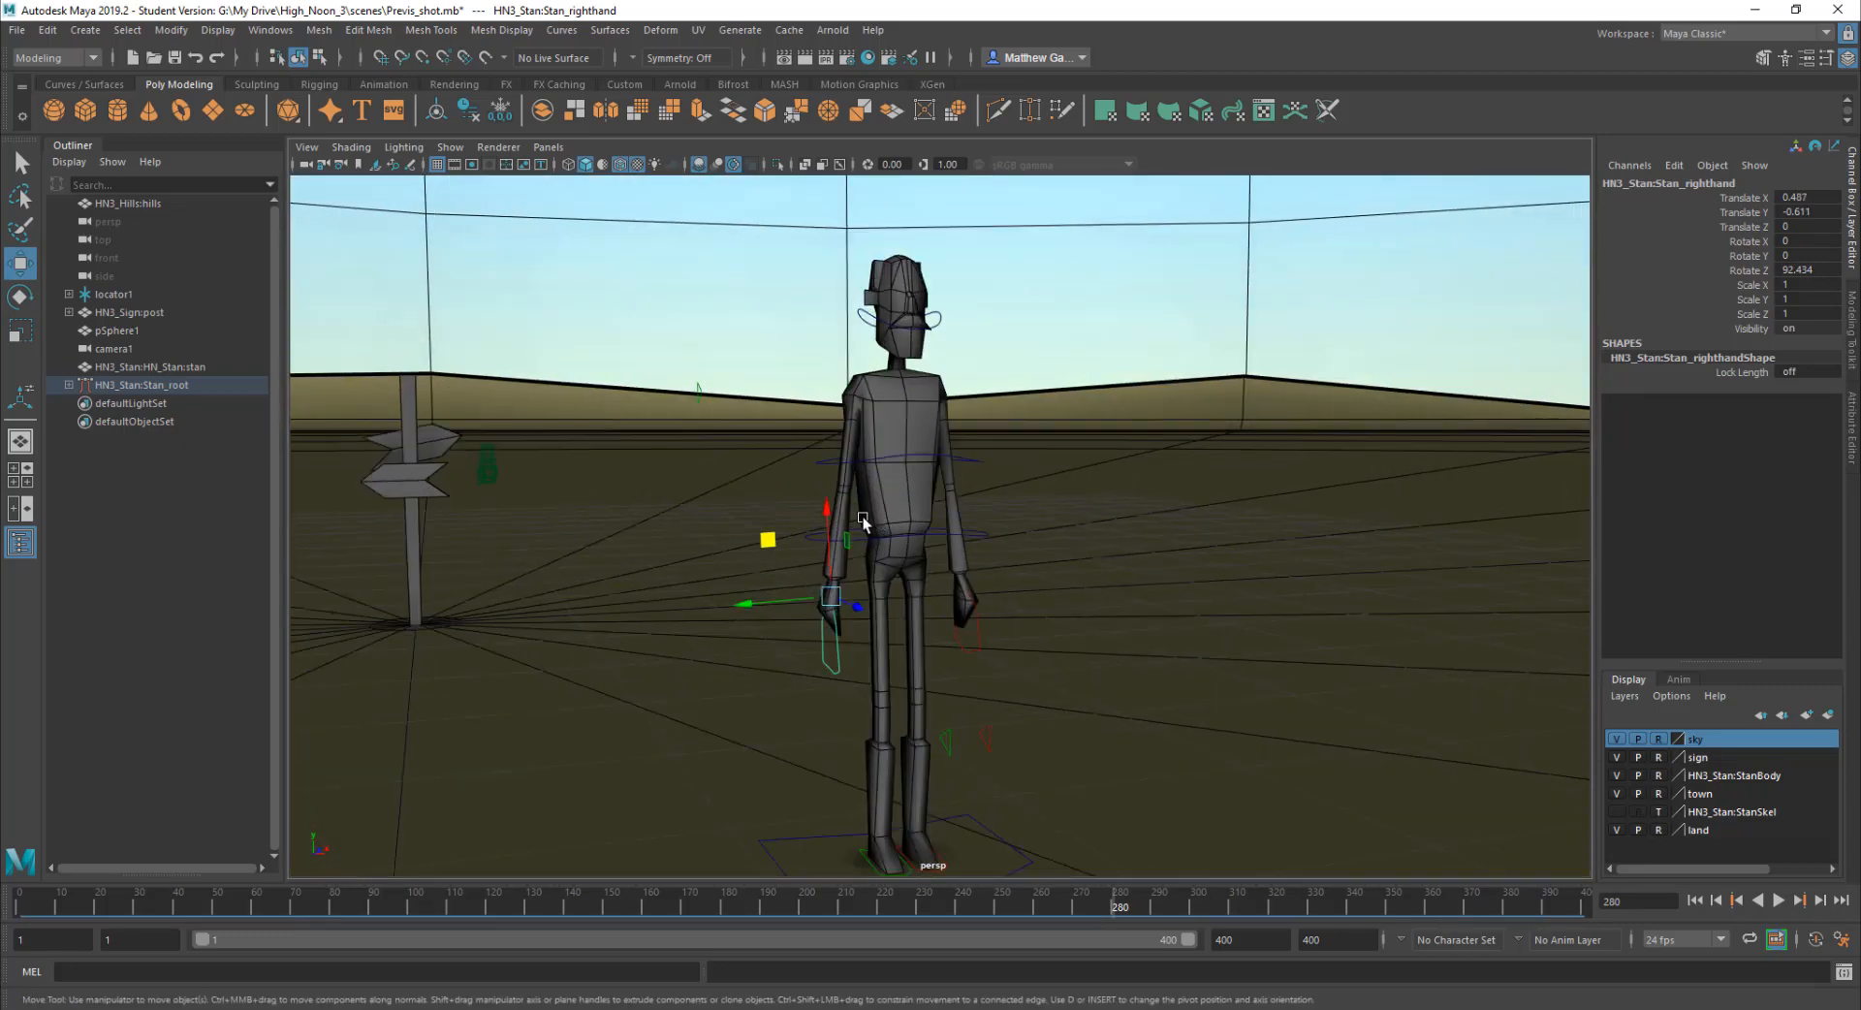
# Step: Raise Stan's right-hand and left-hand controls slightly so both sit at Translate Y about -0.55
pyautogui.moveTo(826, 506); pyautogui.dragTo(827, 489)
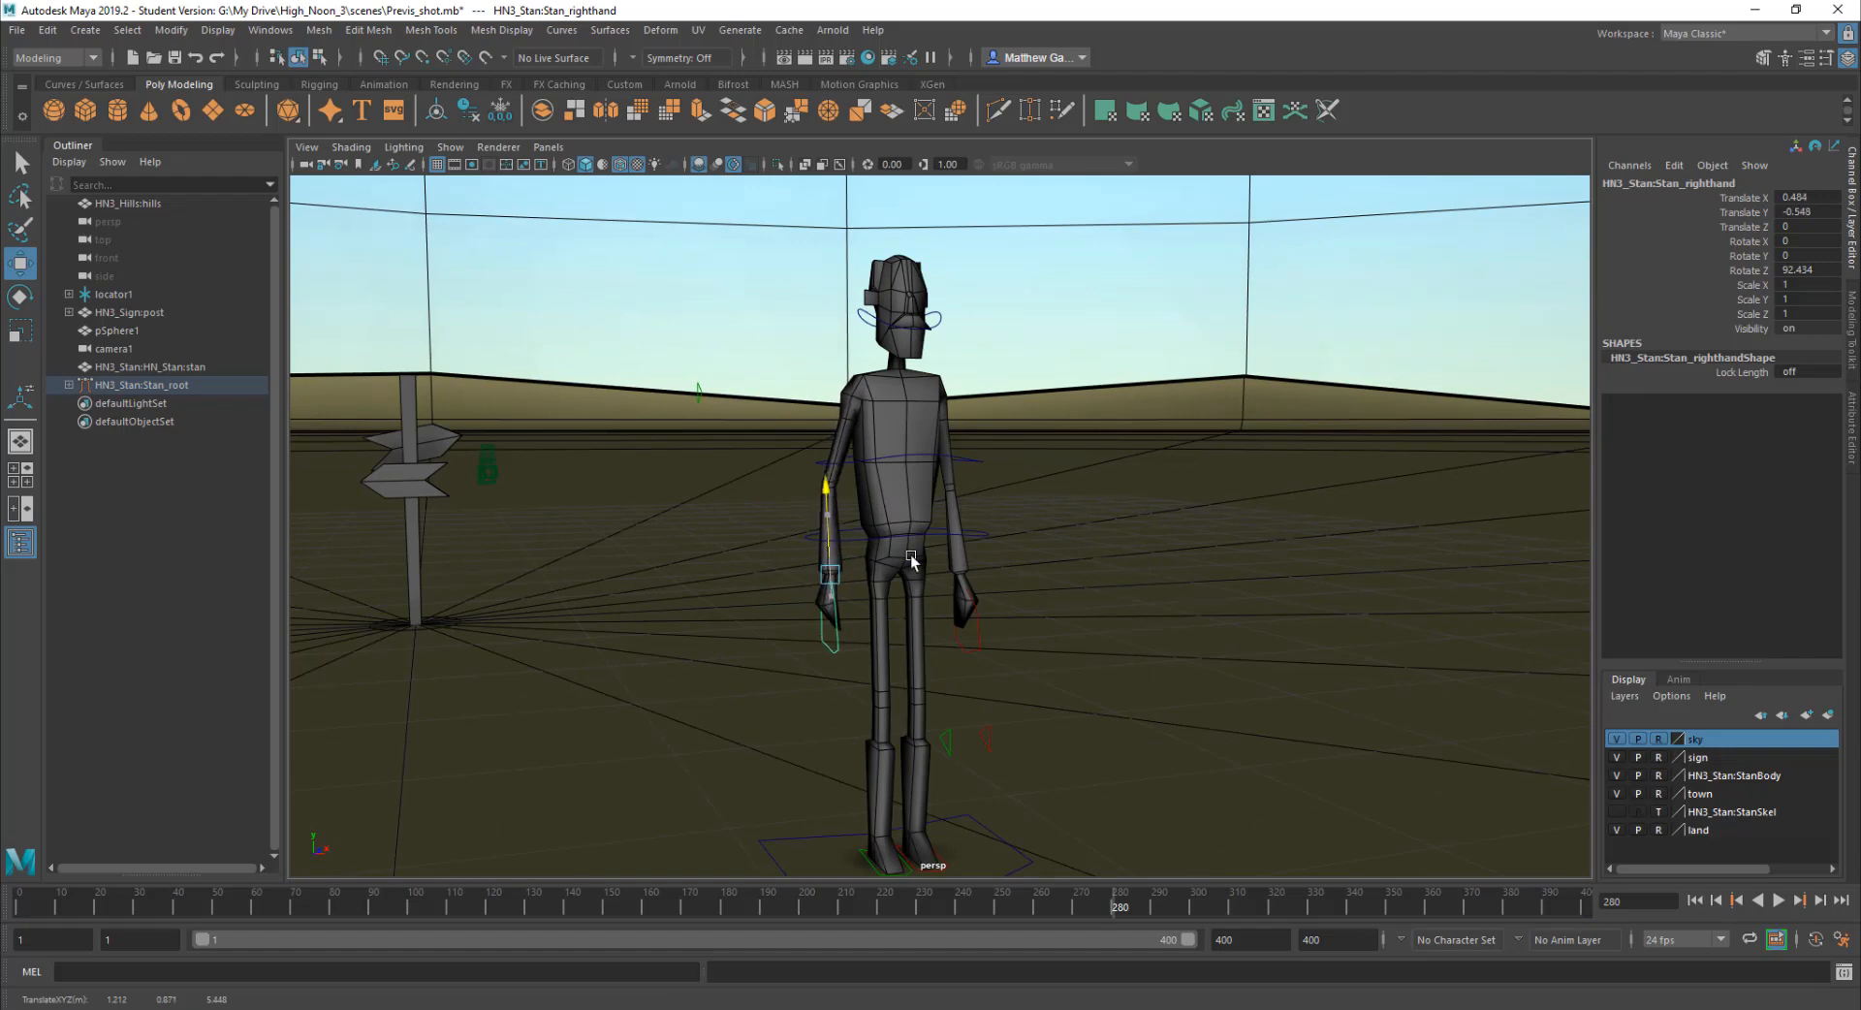
pyautogui.click(979, 643)
pyautogui.keyDown('alt'); pyautogui.moveTo(979, 643); pyautogui.dragTo(980, 606); pyautogui.keyUp('alt')
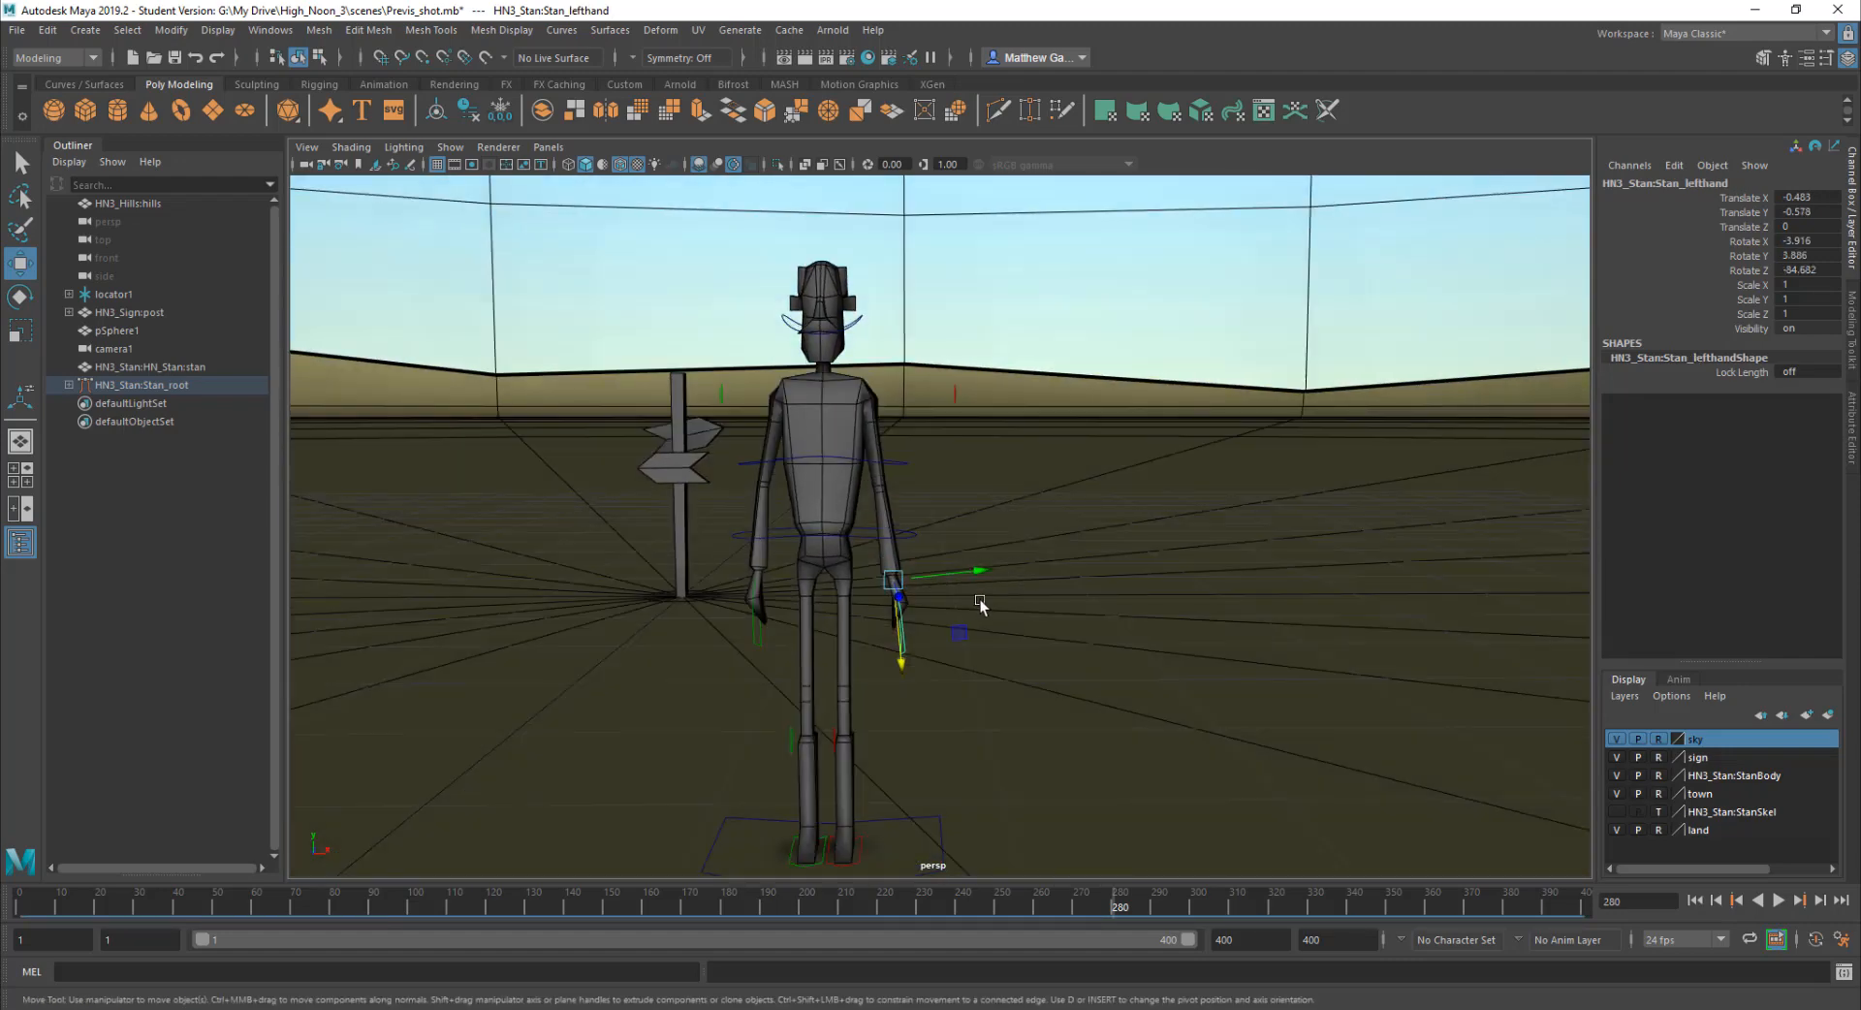
pyautogui.moveTo(904, 654); pyautogui.dragTo(901, 638)
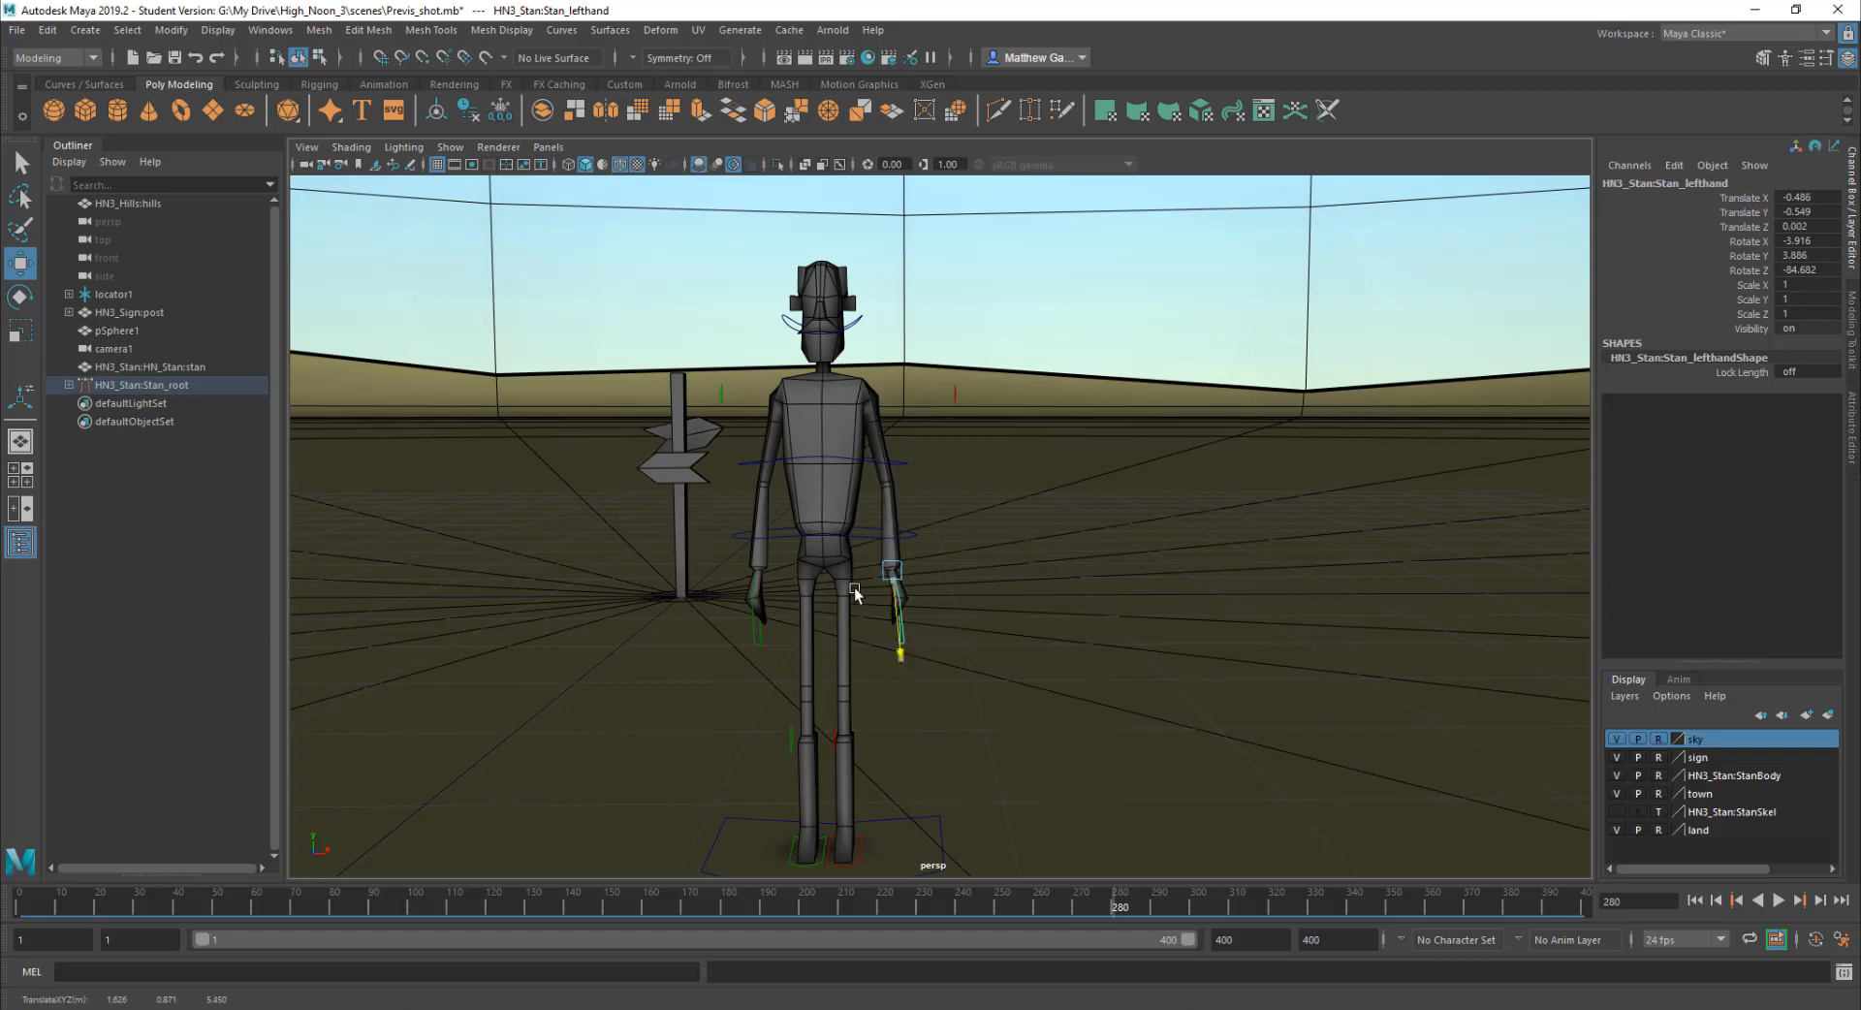
# Step: Lower Stan's waist control to Translate Y about -0.04 so his knees bend slightly
pyautogui.click(872, 551)
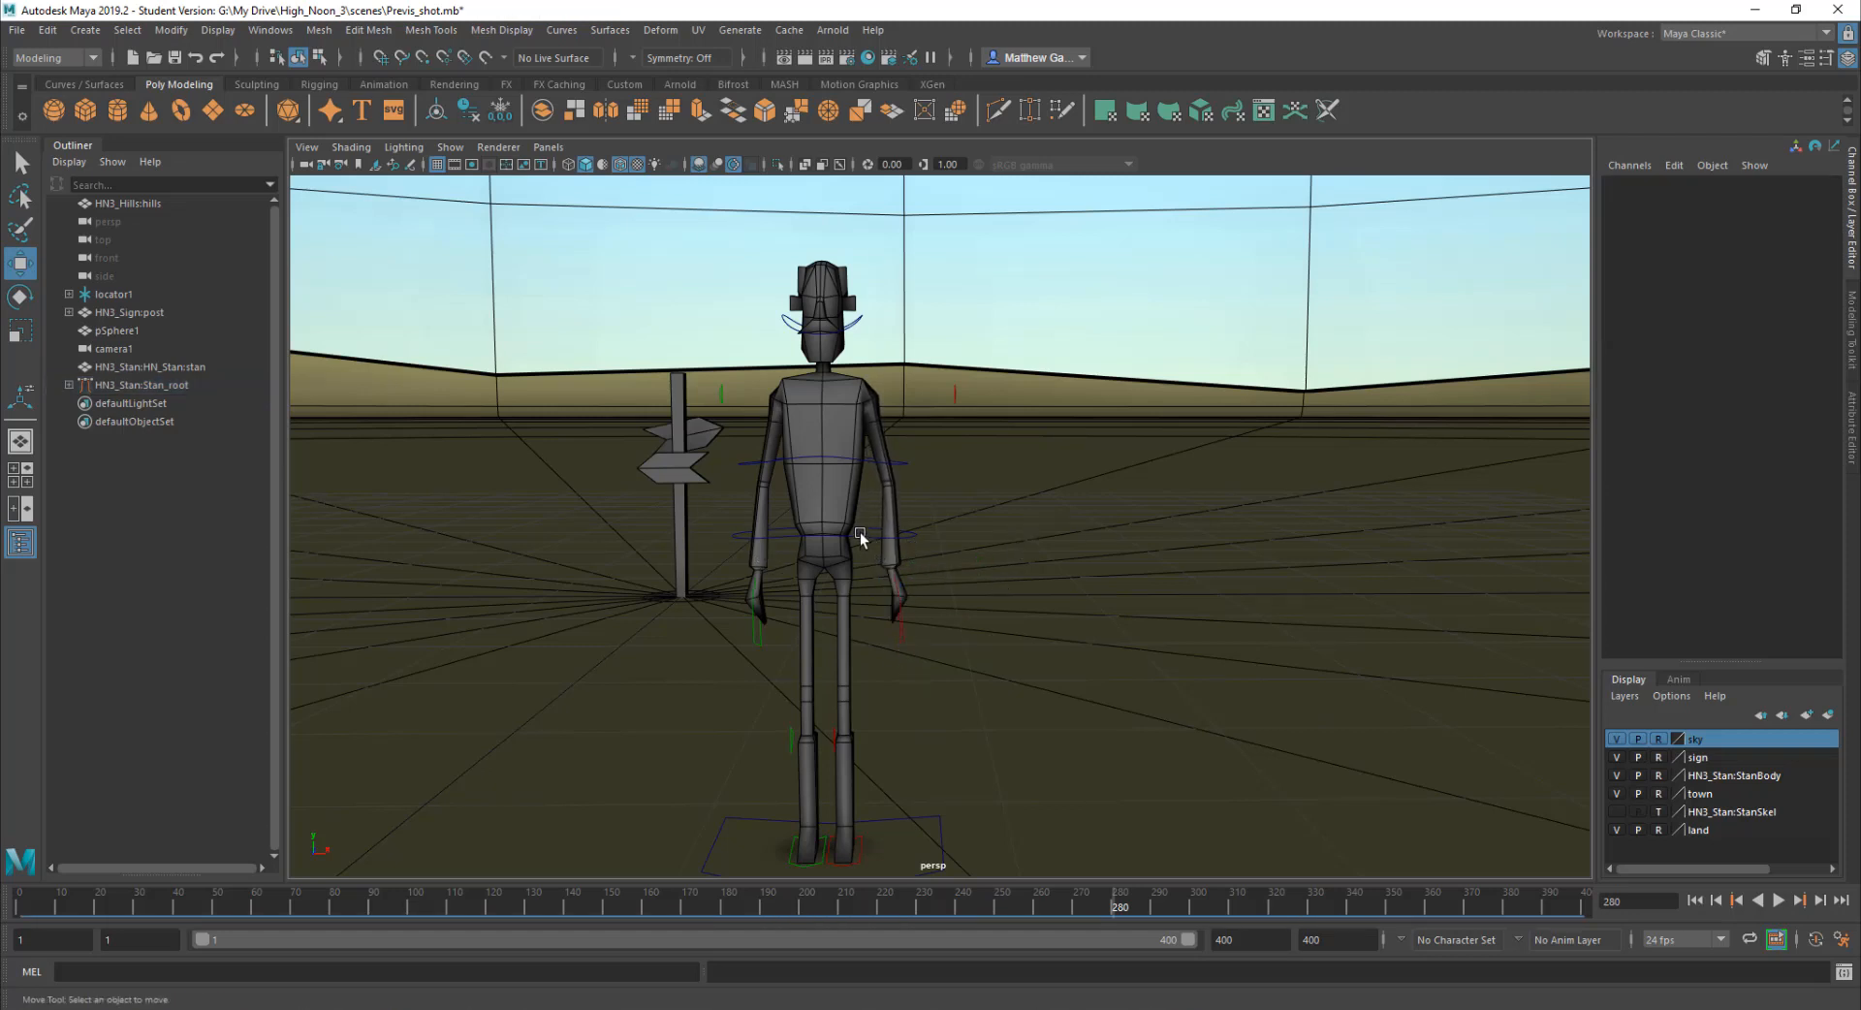
pyautogui.click(861, 534)
pyautogui.moveTo(907, 534); pyautogui.dragTo(776, 462)
pyautogui.hotkey('ctrl', 'z')
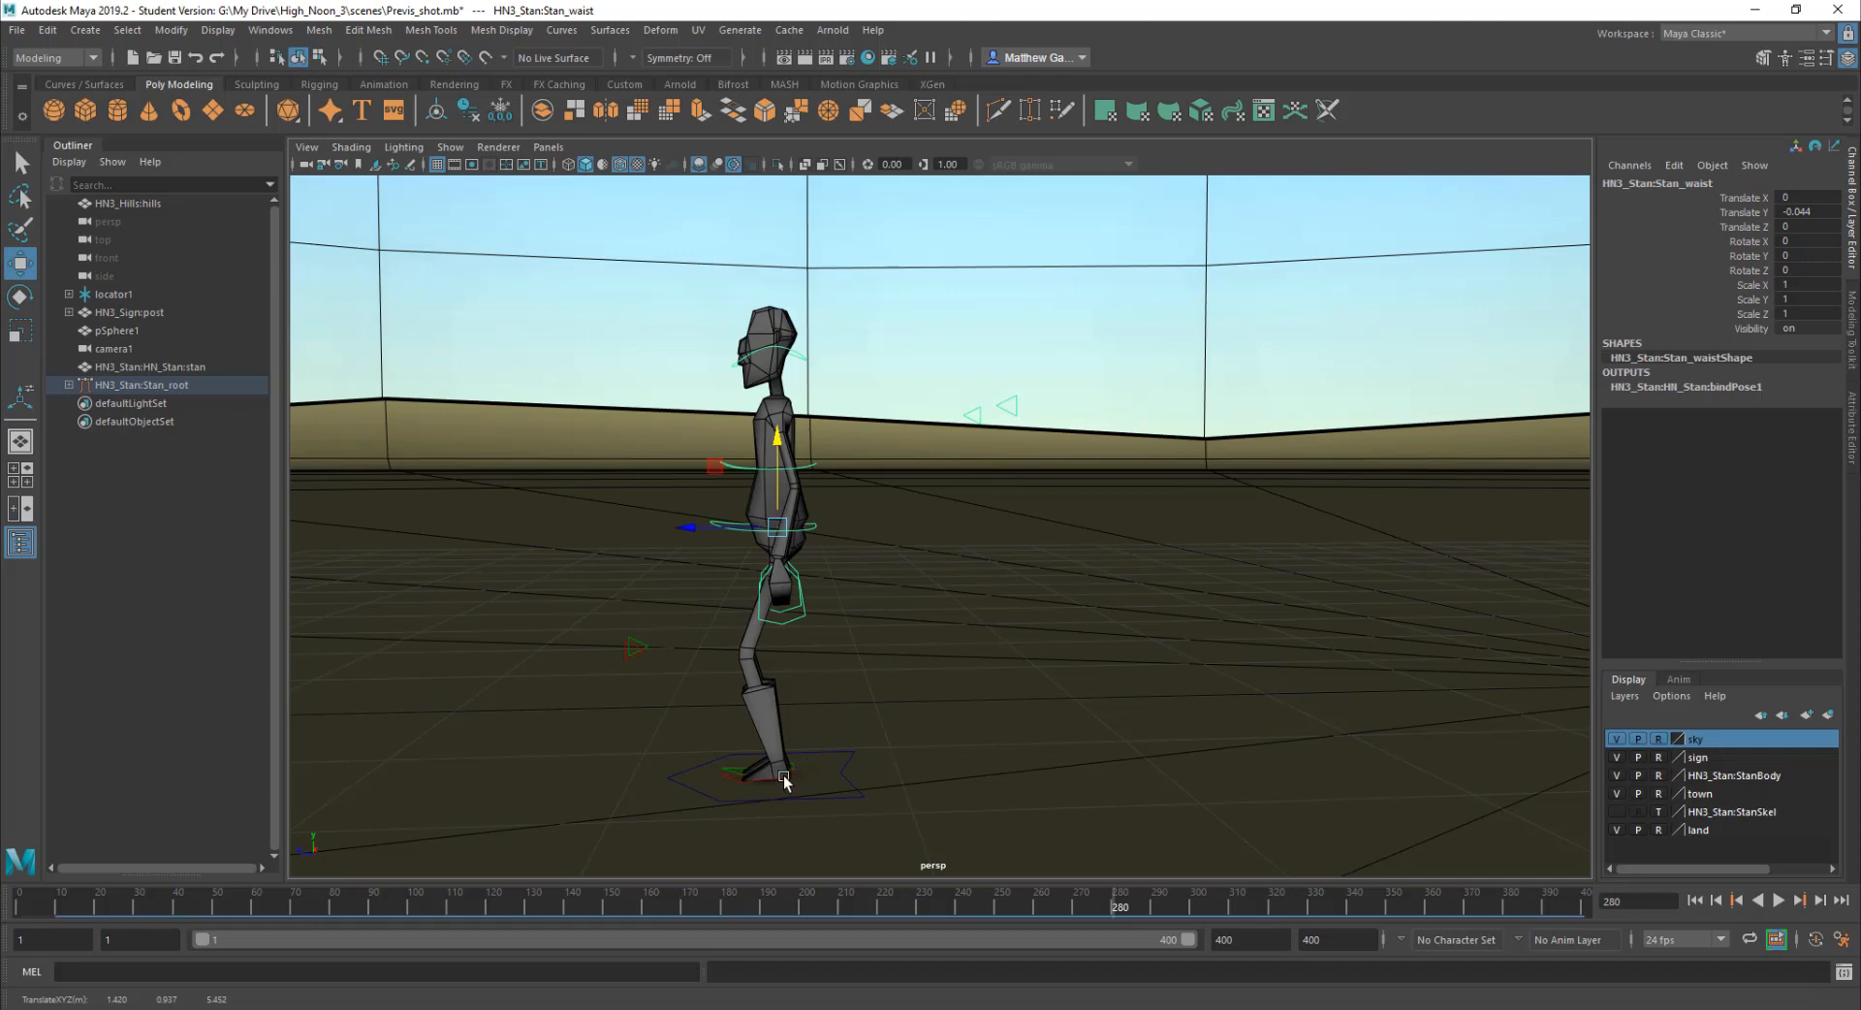
# Step: Move Stan's left-foot control forward to Translate Z about 0.3 and tilt it to Rotate X about -23
pyautogui.click(785, 778)
pyautogui.press('e')
pyautogui.press('w')
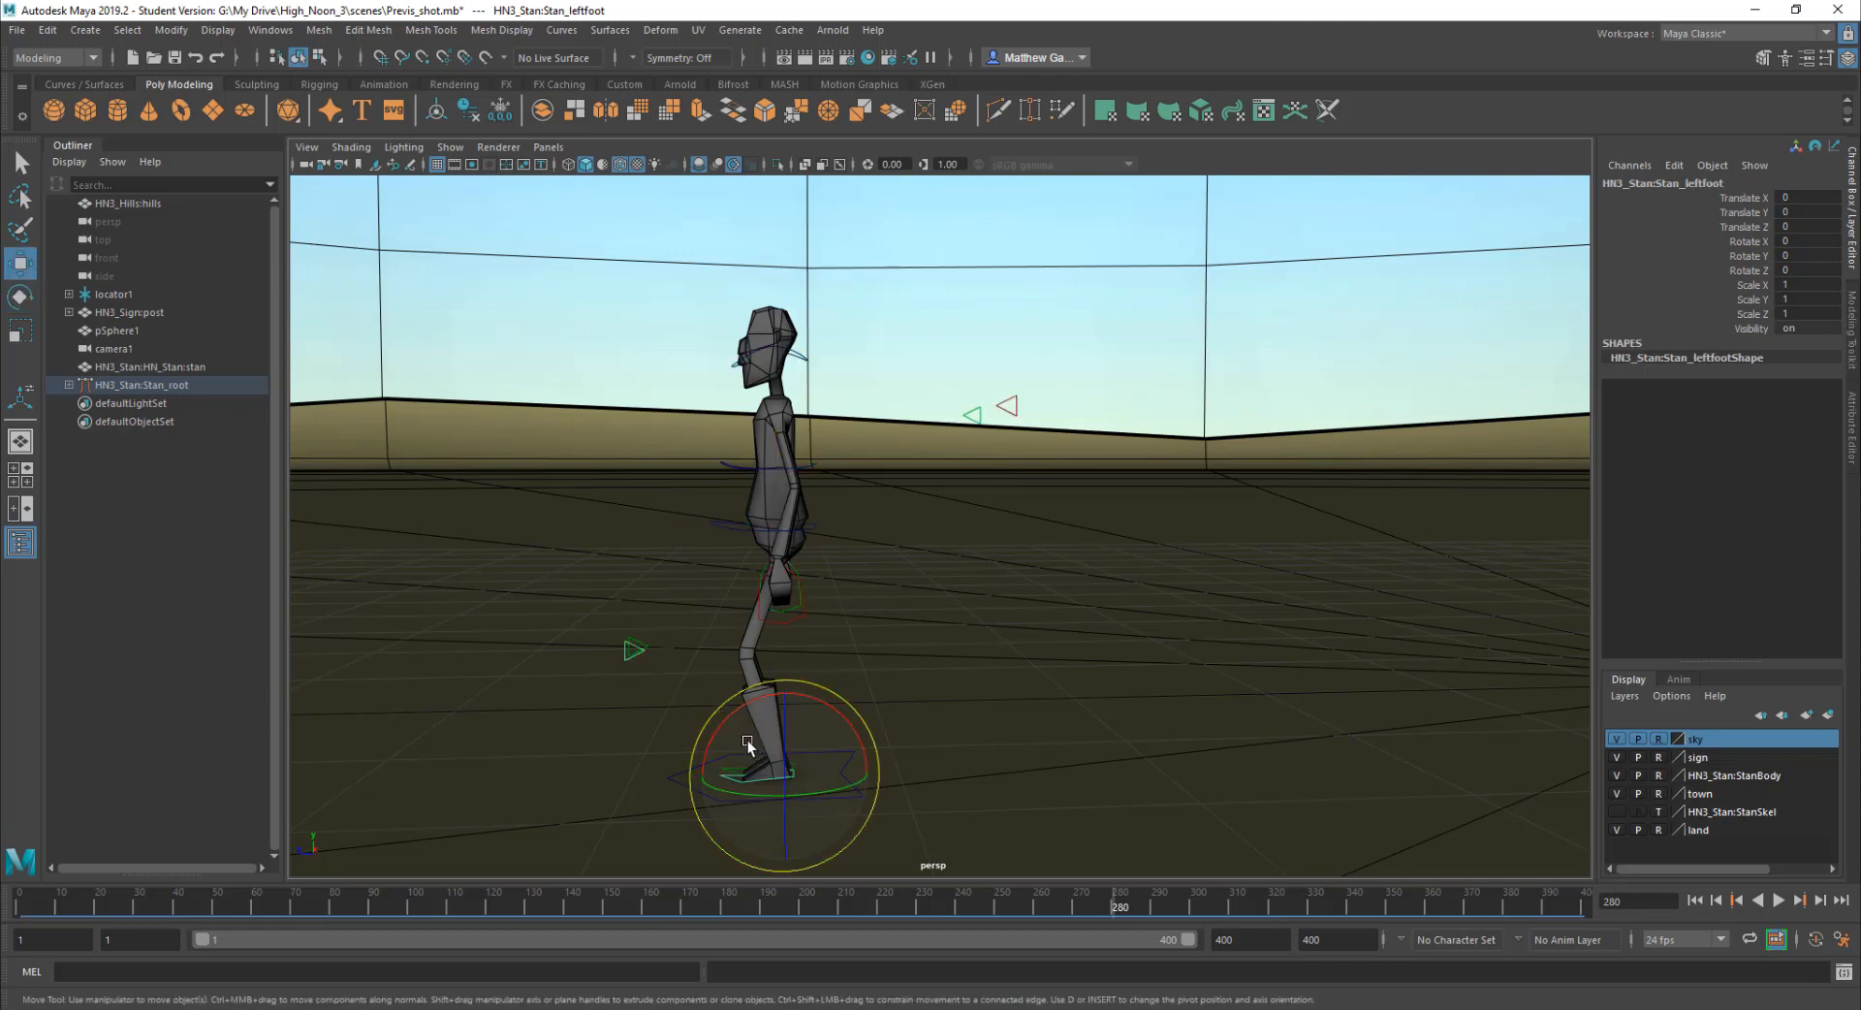
pyautogui.moveTo(747, 741)
pyautogui.mouseDown()
pyautogui.moveTo(729, 765)
pyautogui.moveTo(656, 702)
pyautogui.moveTo(616, 710)
pyautogui.moveTo(761, 737)
pyautogui.mouseUp()
pyautogui.press('e')
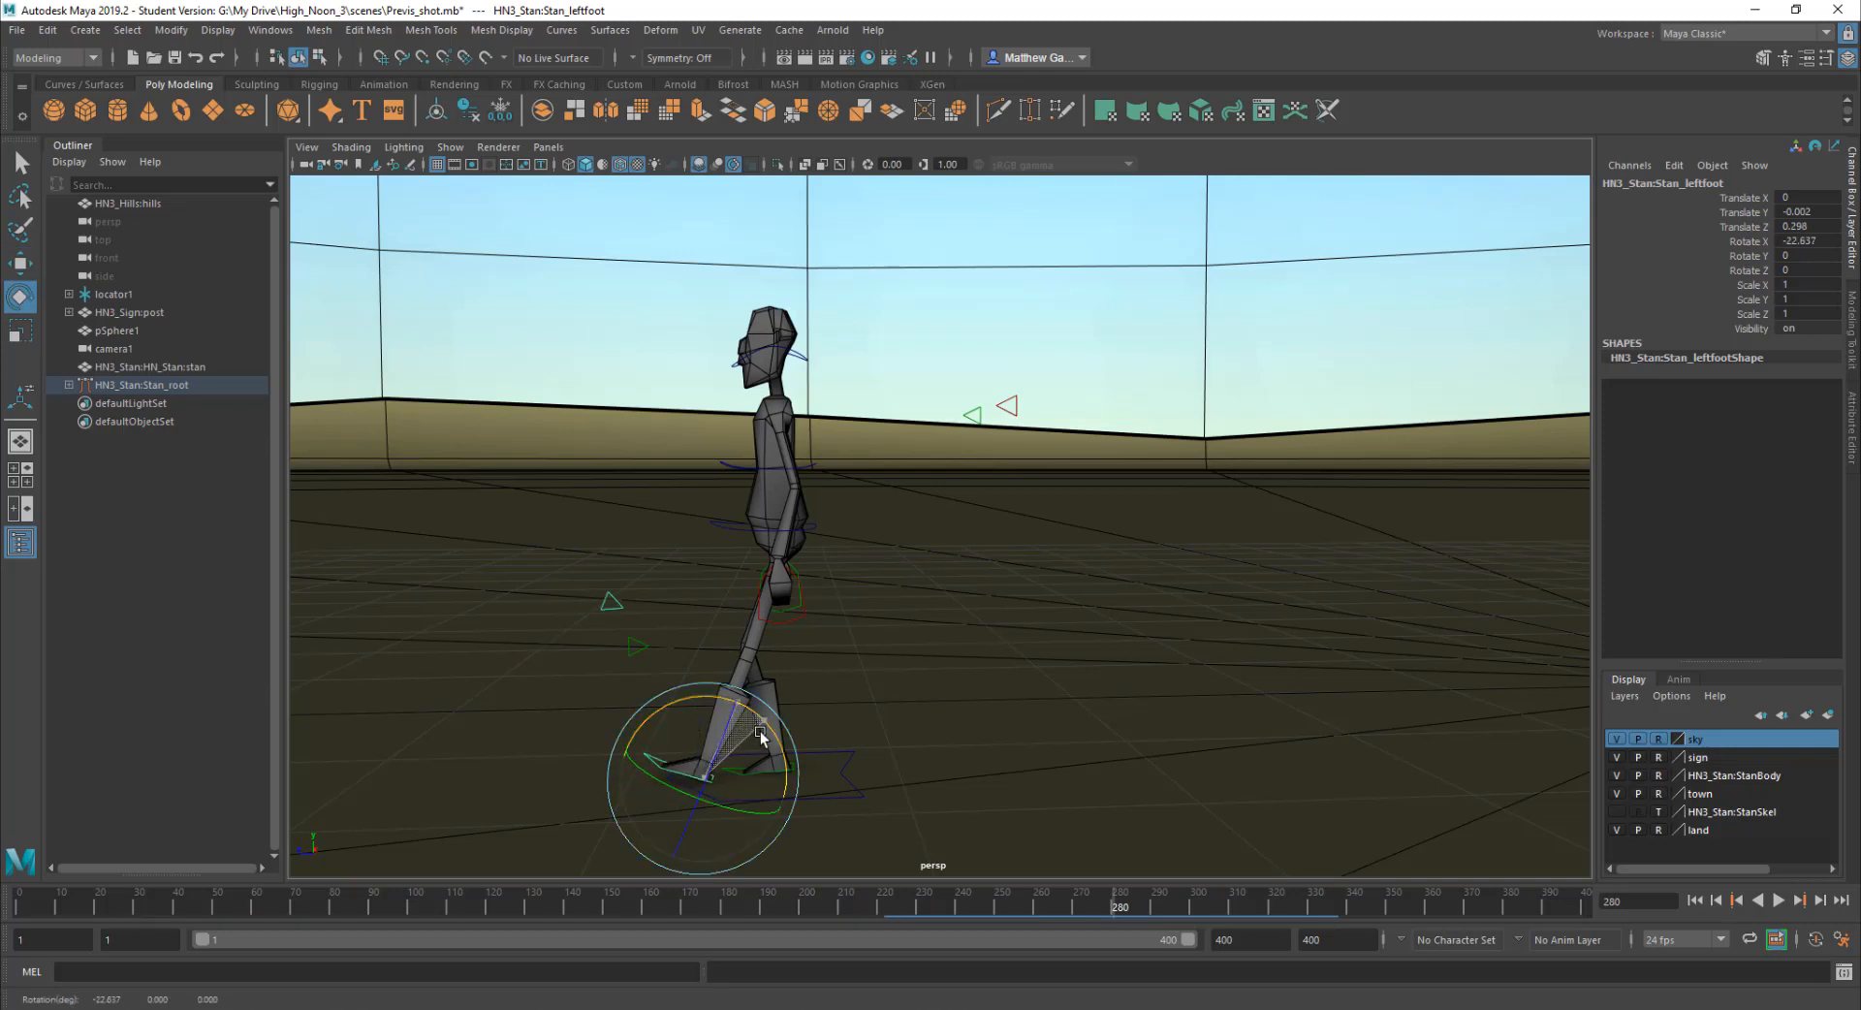
# Step: Move Stan's right-foot control behind him with the heel lifted, and nudge the left foot slightly back to finish the stride pose
pyautogui.click(1001, 747)
pyautogui.click(793, 770)
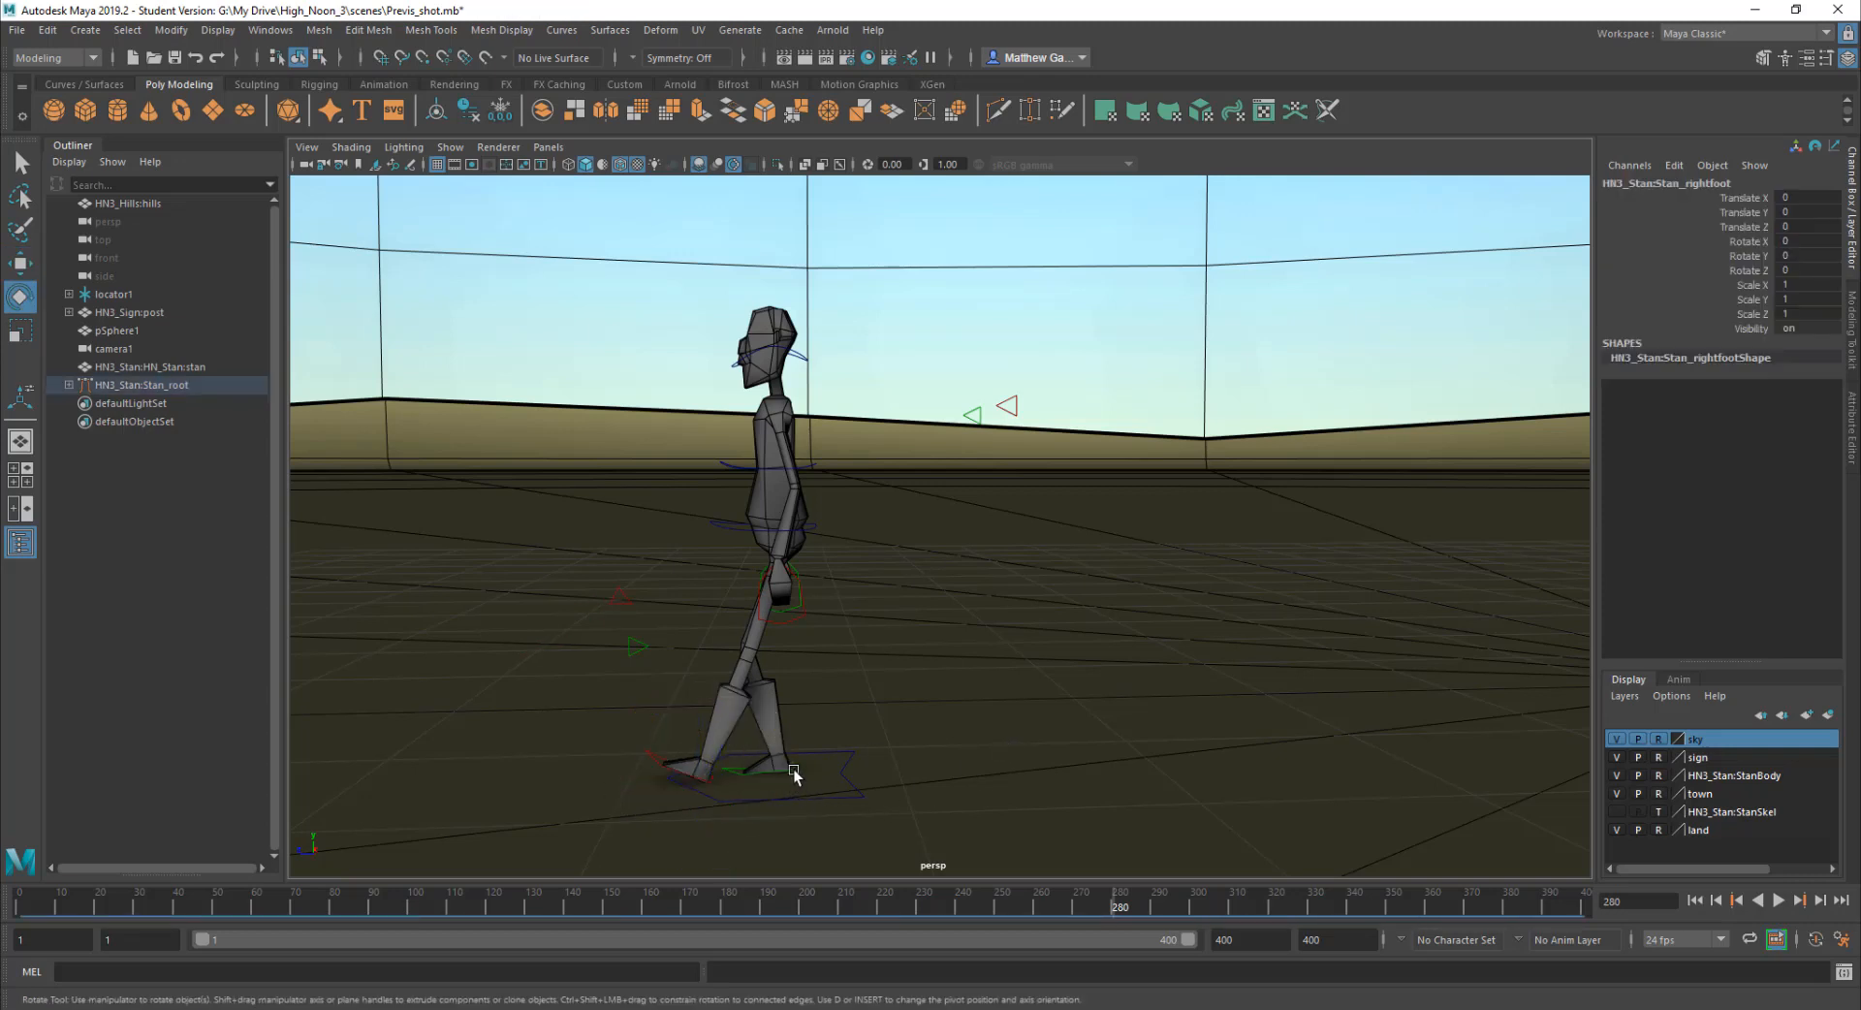
pyautogui.press('w')
pyautogui.moveTo(780, 761); pyautogui.dragTo(736, 736)
pyautogui.press('e')
pyautogui.press('w')
pyautogui.click(696, 761)
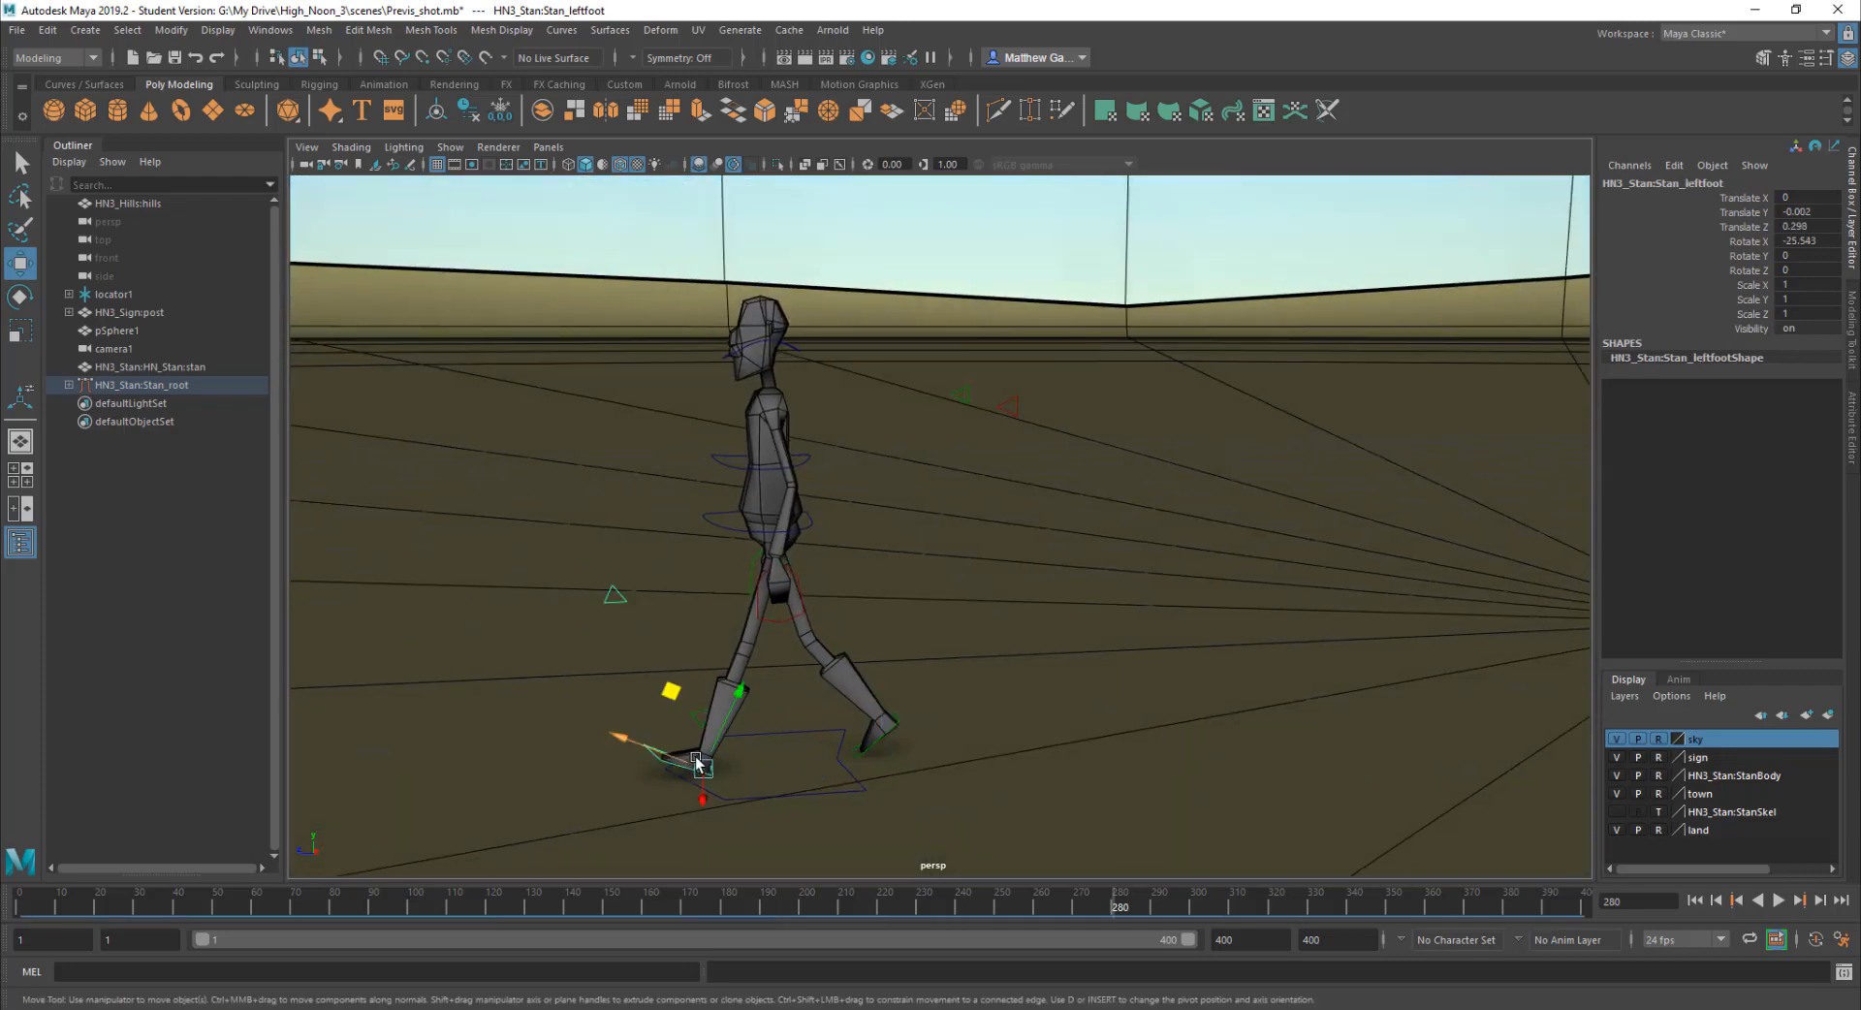
pyautogui.click(830, 625)
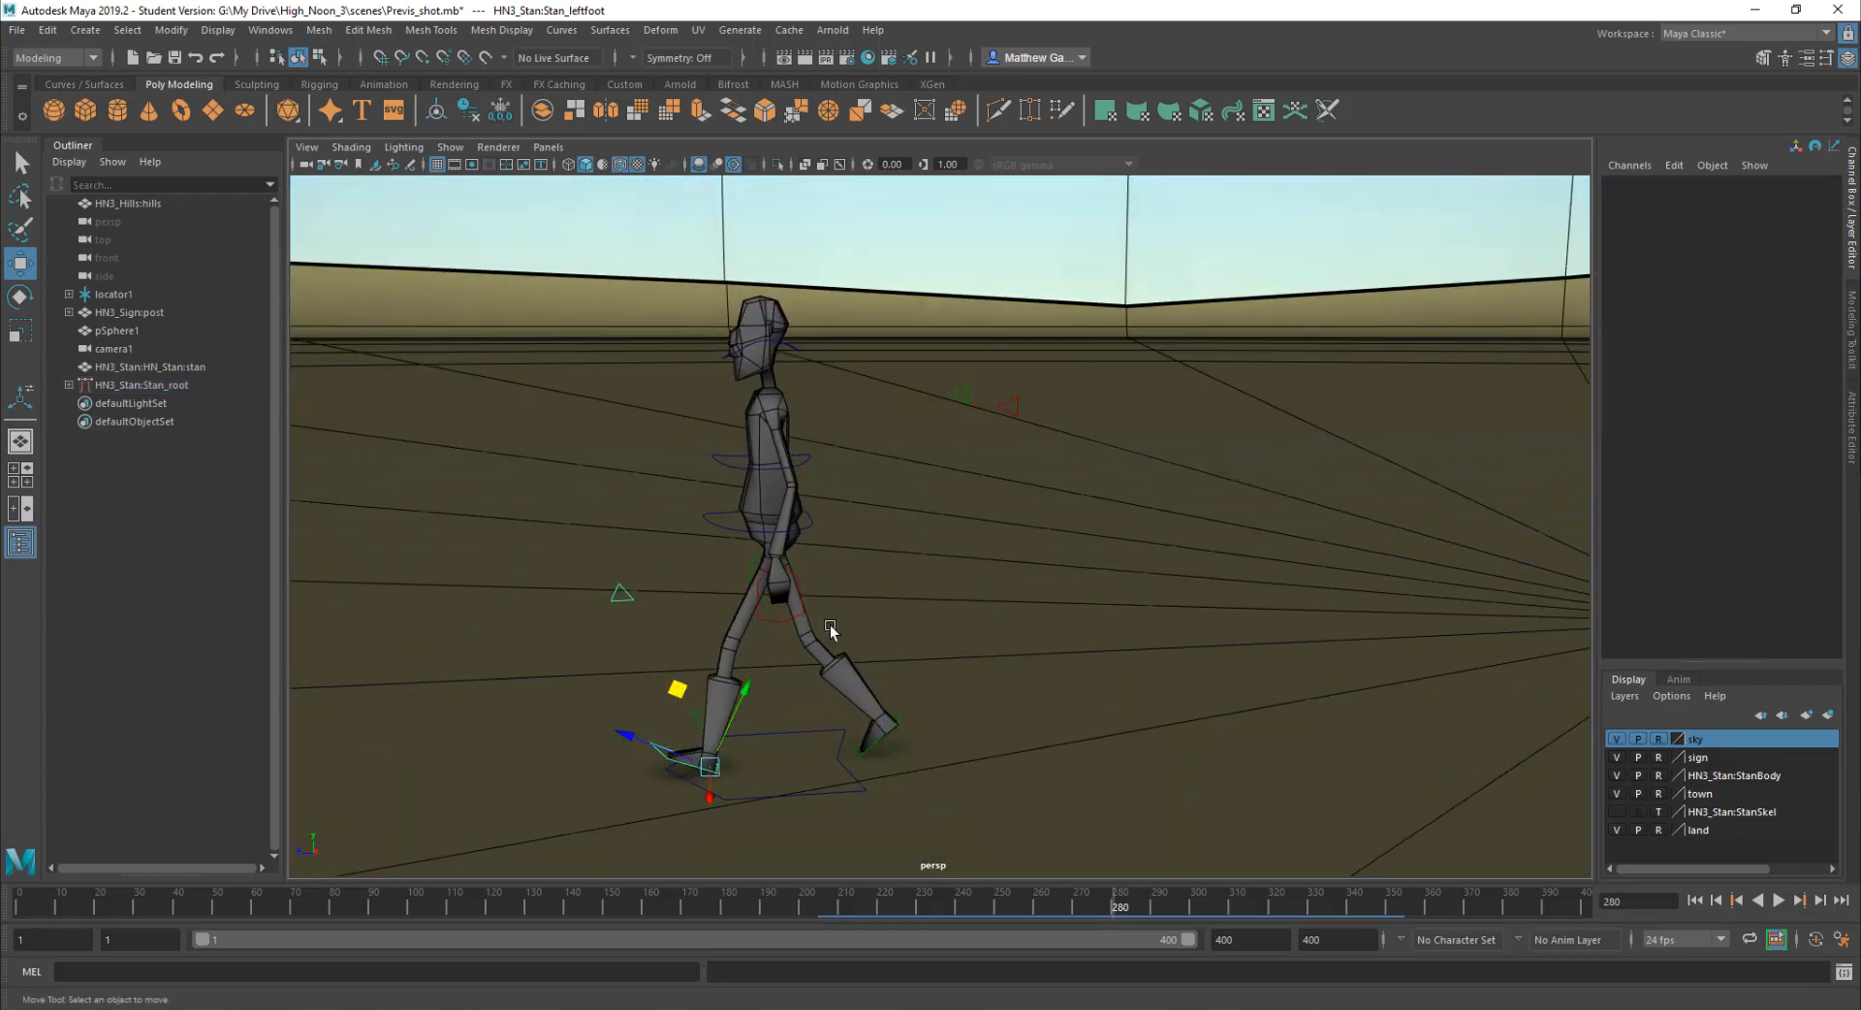
# Step: Select Stan's root control and play back his movement past the signpost in the perspective view
pyautogui.keyDown('alt'); pyautogui.moveTo(830, 625); pyautogui.dragTo(1132, 570); pyautogui.keyUp('alt')
pyautogui.press('space')
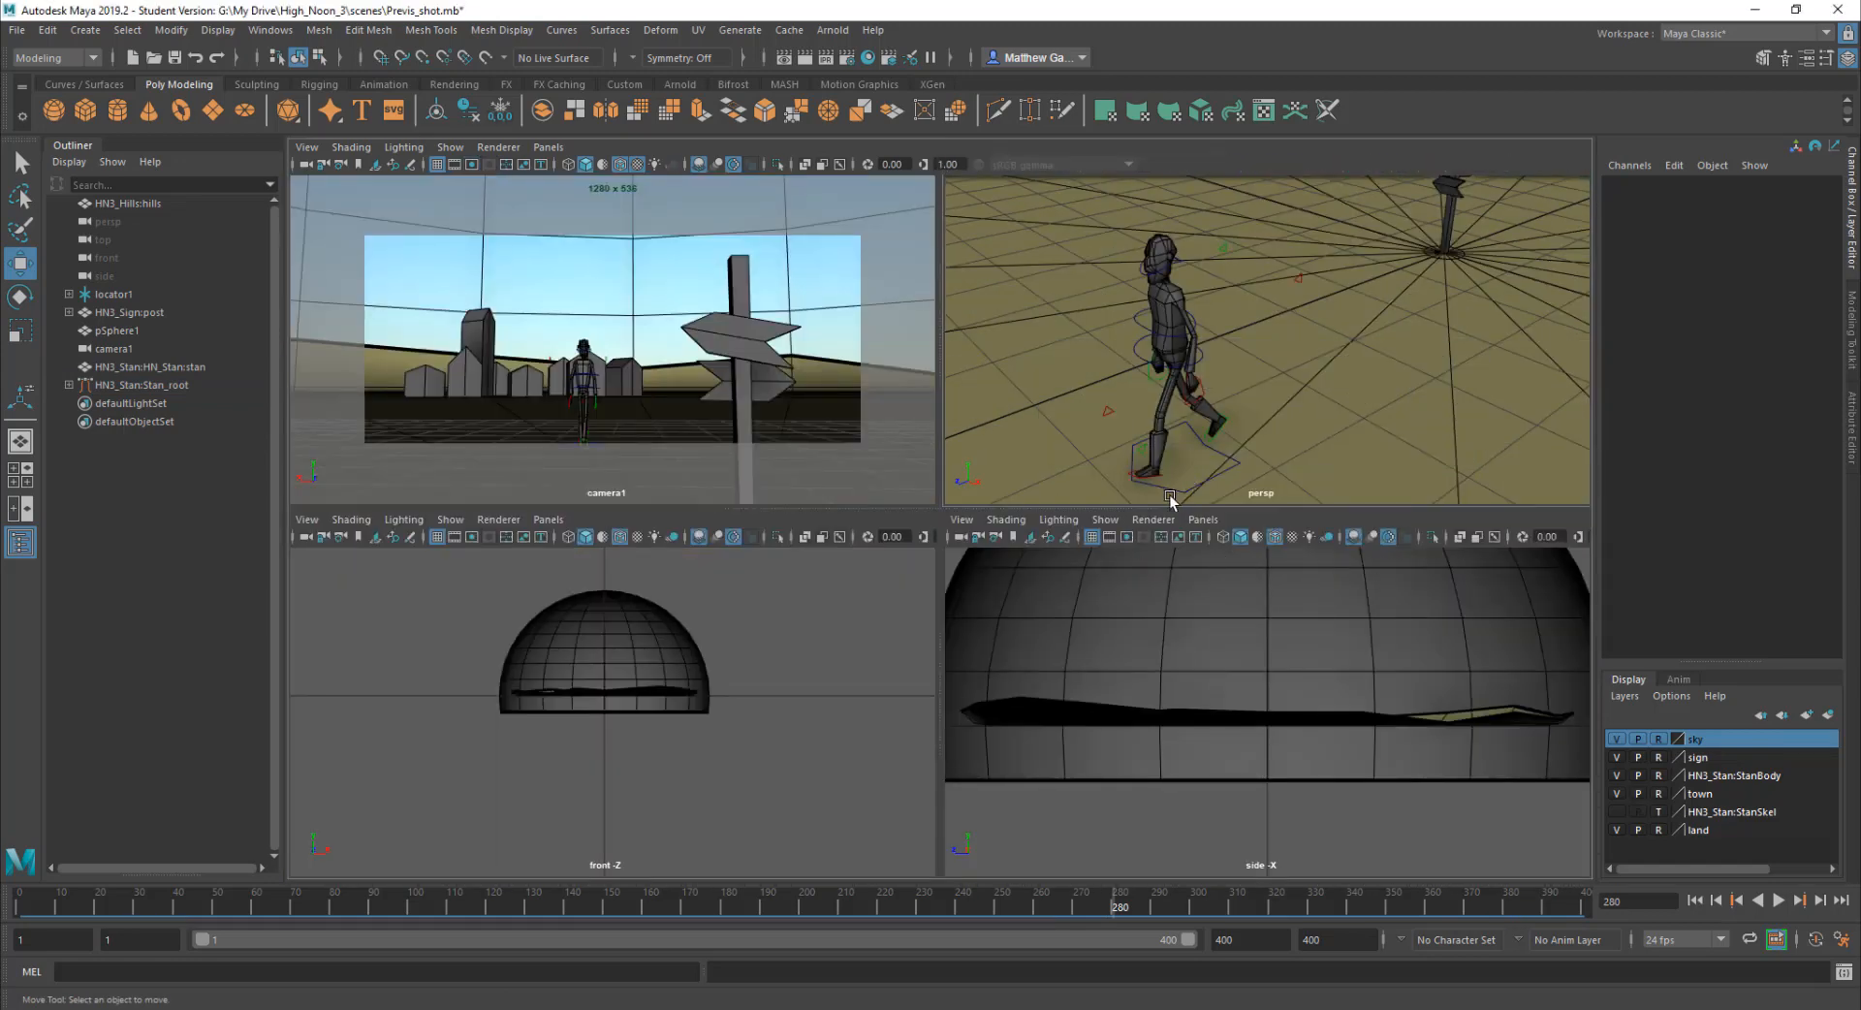
pyautogui.press('space')
pyautogui.keyDown('alt'); pyautogui.moveTo(1164, 494); pyautogui.dragTo(965, 632); pyautogui.keyUp('alt')
pyautogui.scroll(-5, 1058, 494)
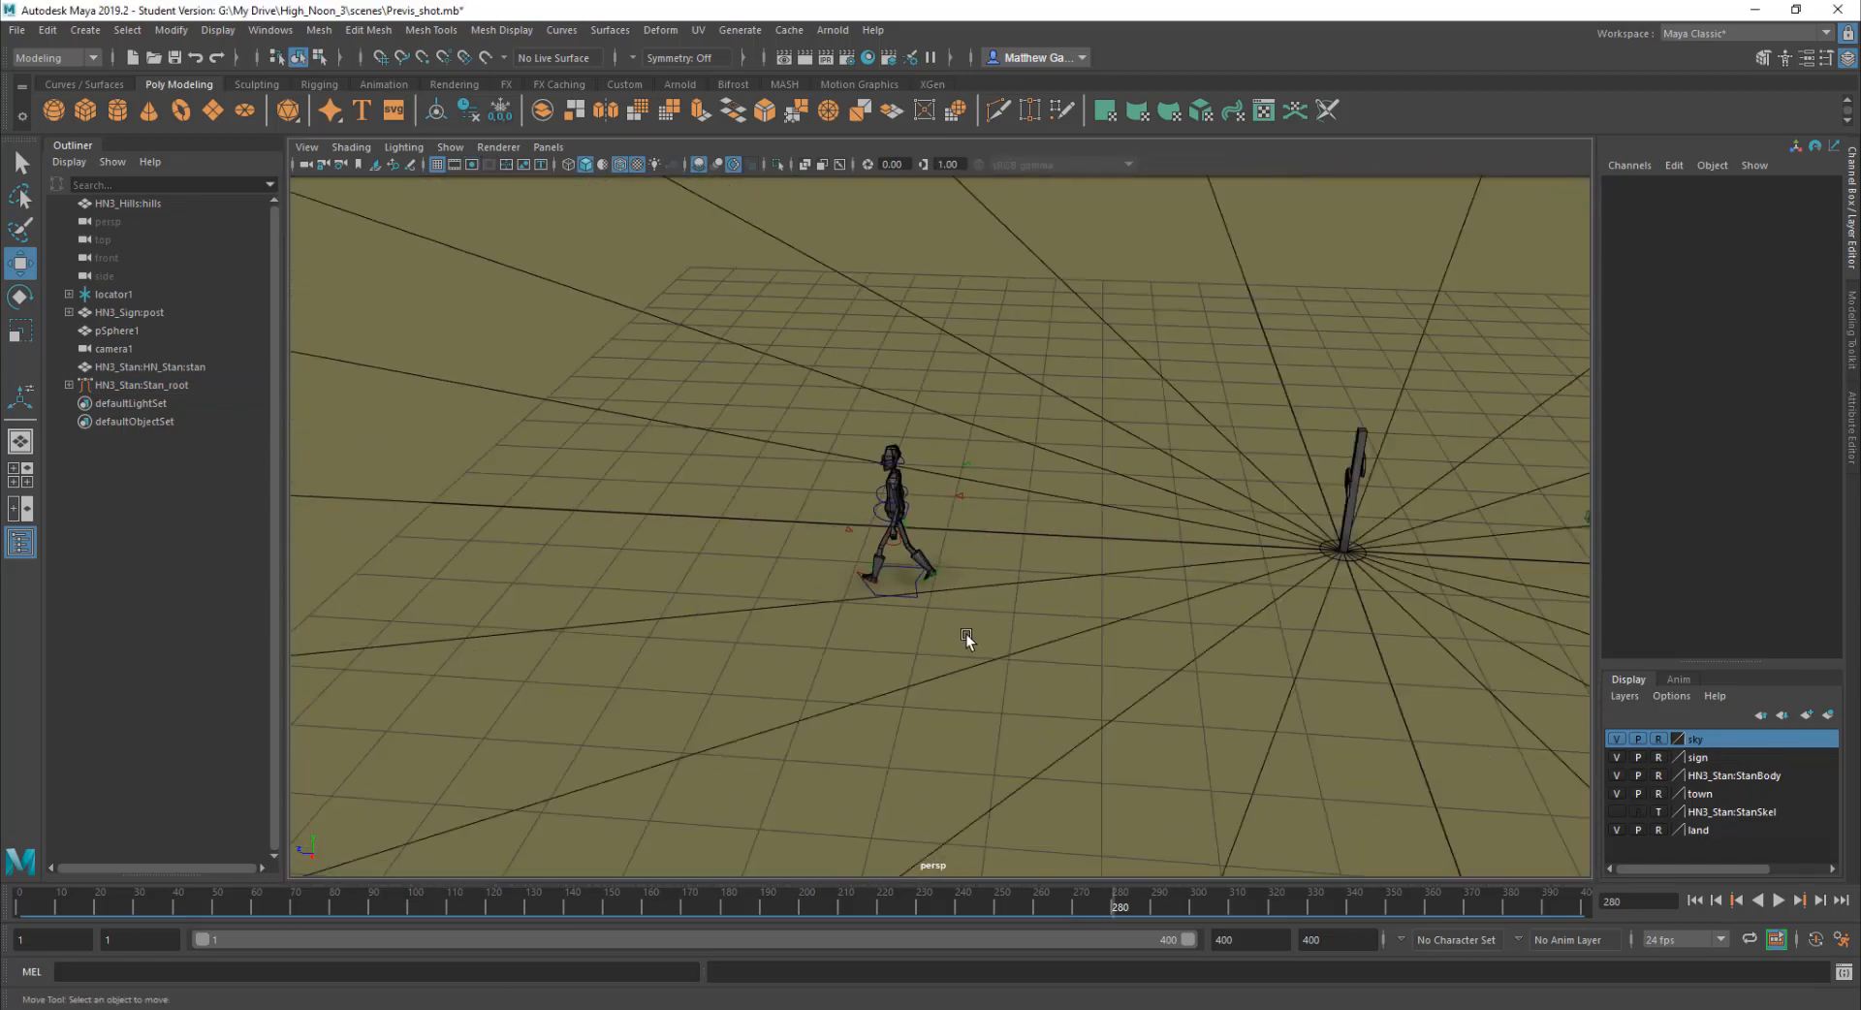
pyautogui.click(900, 593)
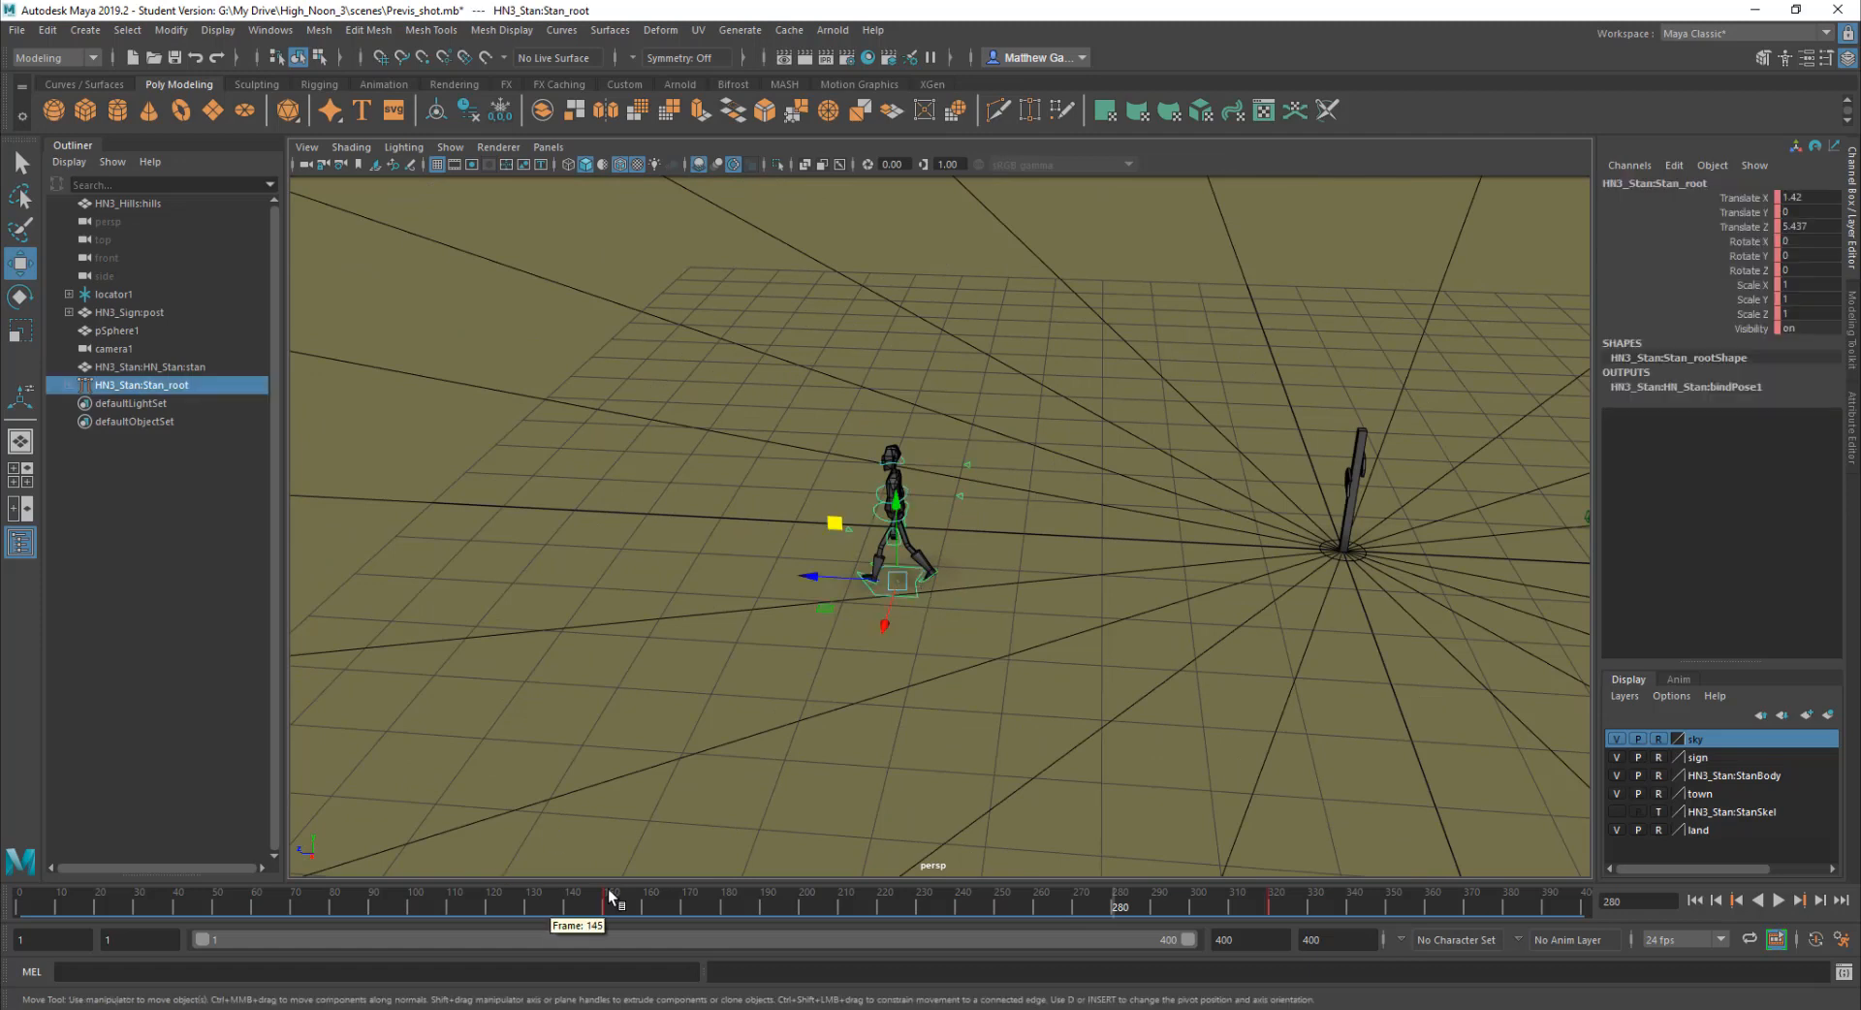
pyautogui.hotkey('alt', 'v')
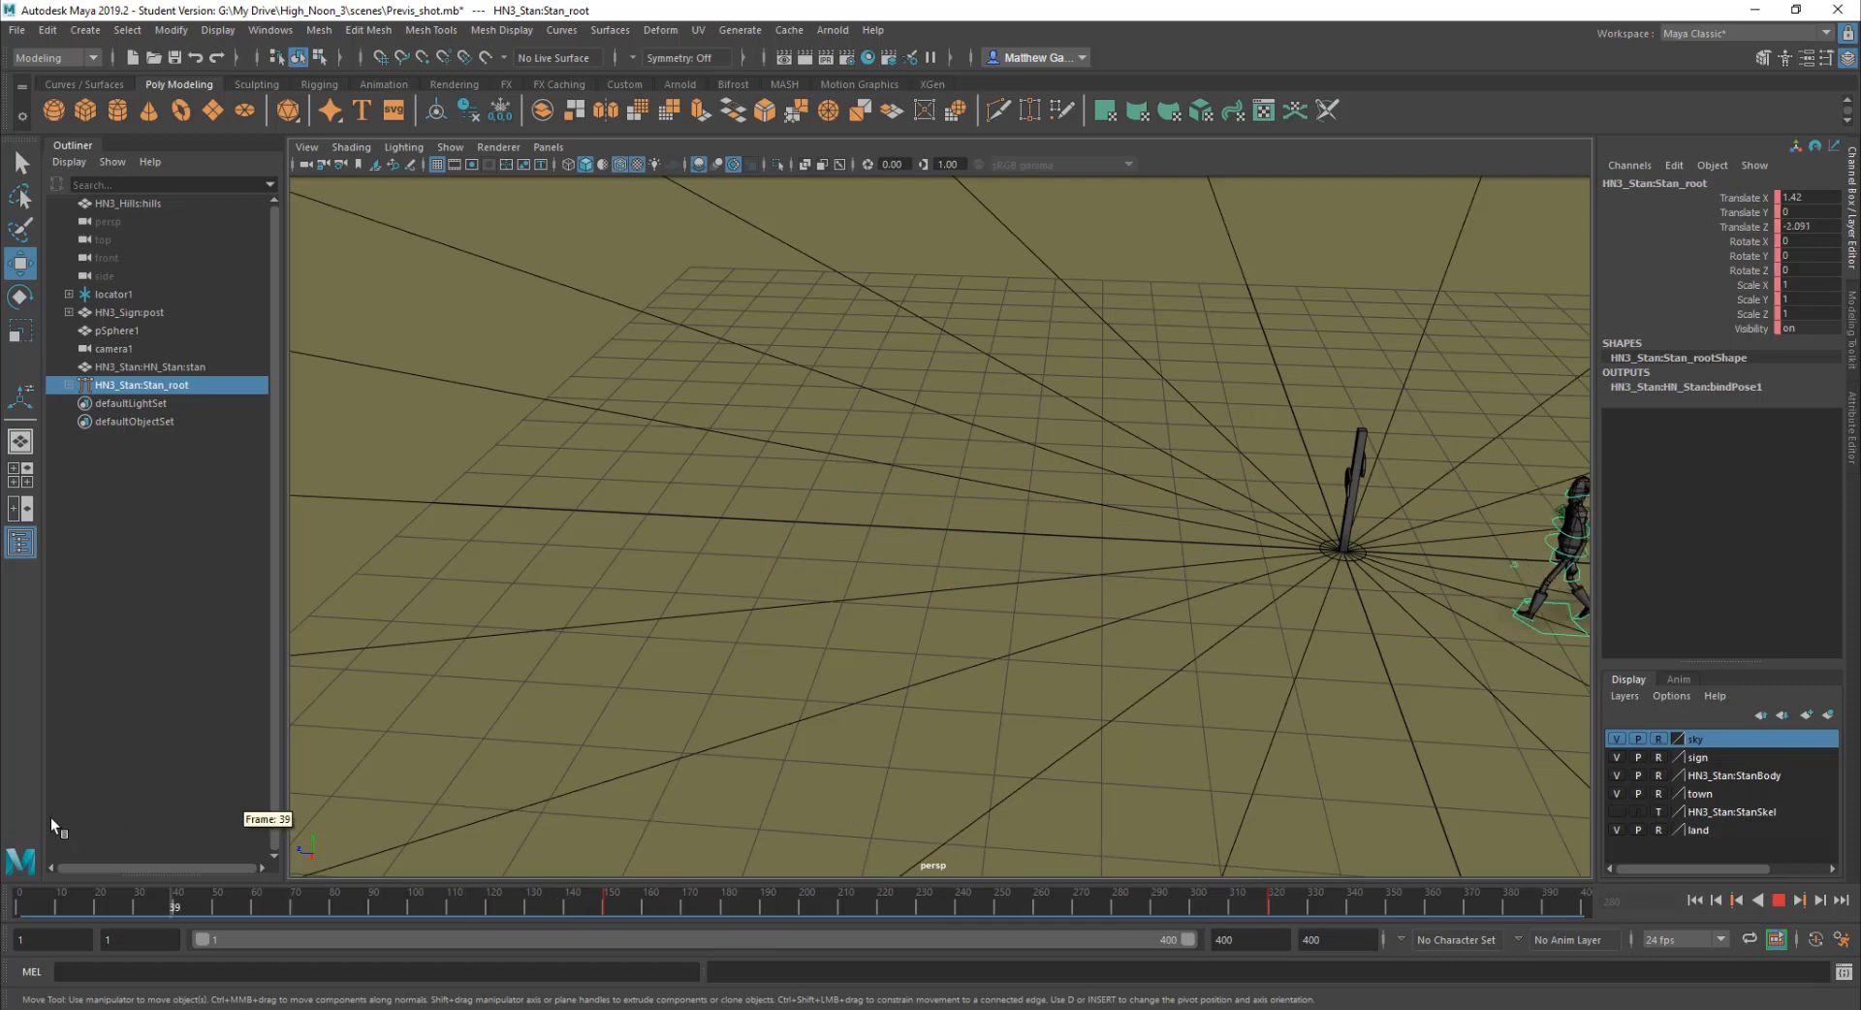
pyautogui.hotkey('alt', 'v')
# Step: Play the shot from frame 1 through camera1 to review it, and stop at frame 365
pyautogui.press('space')
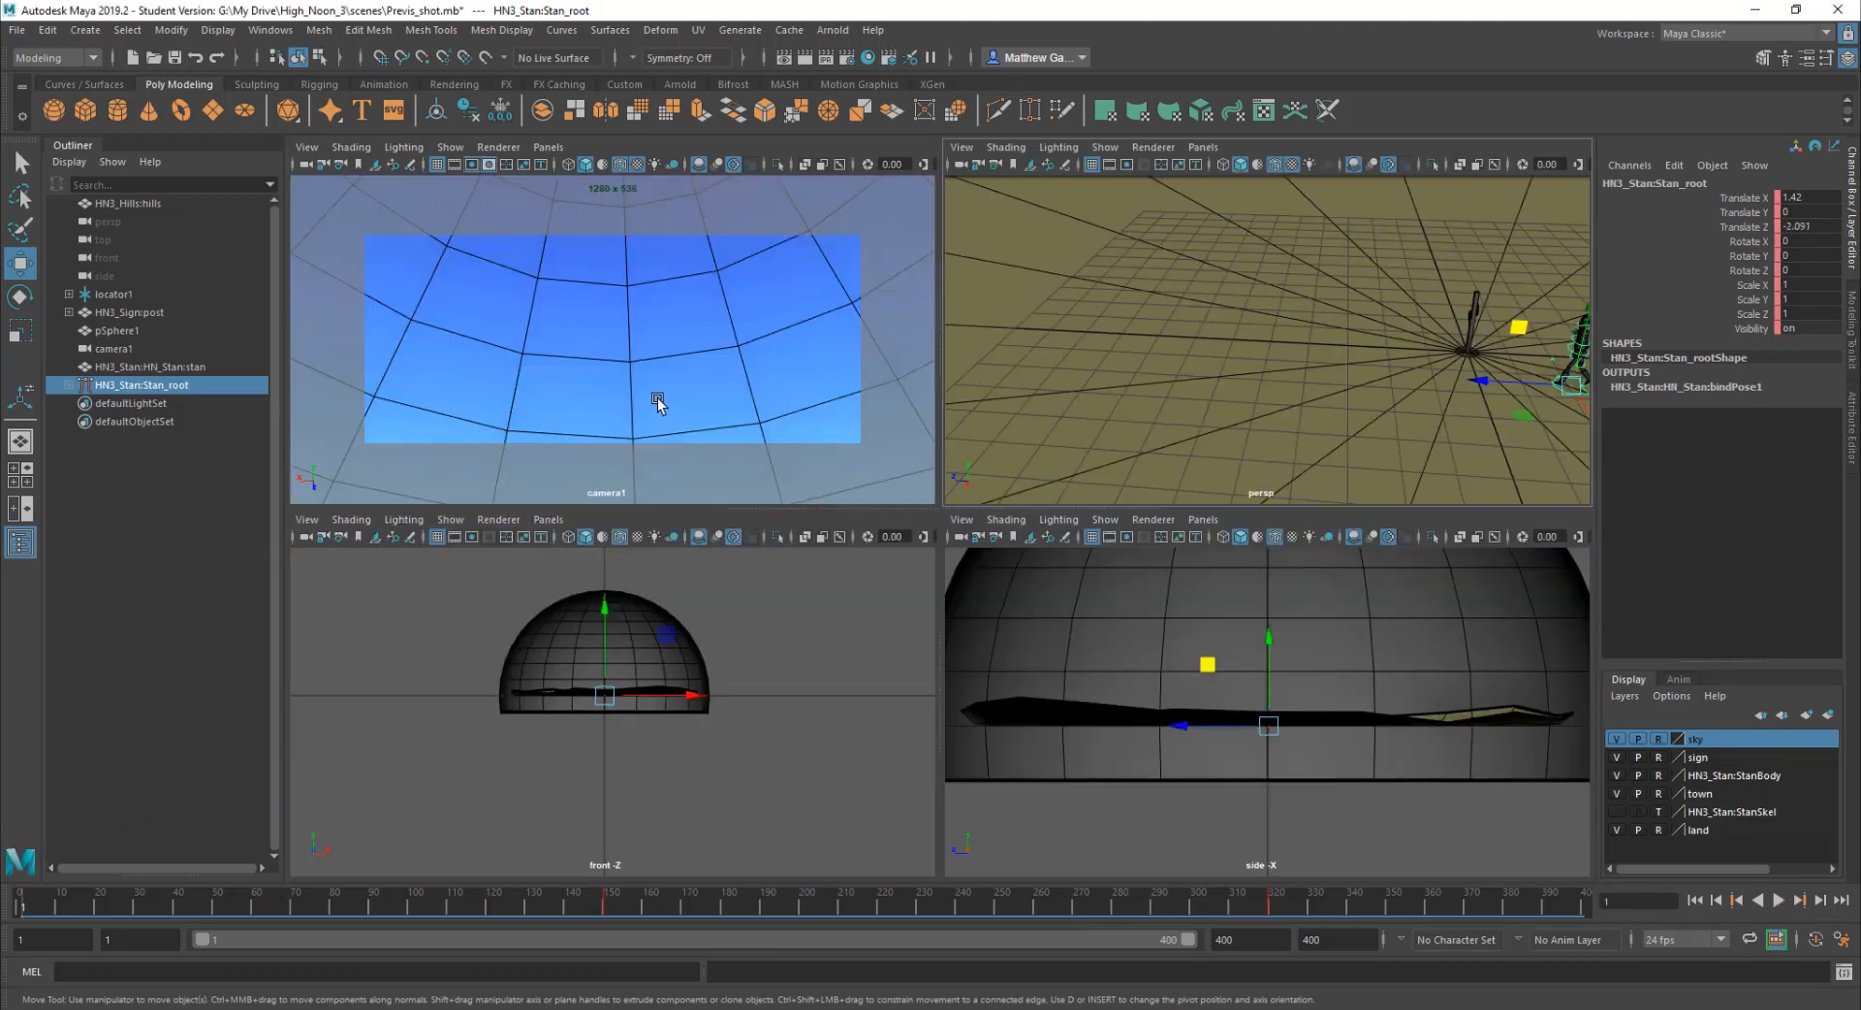
pyautogui.press('space')
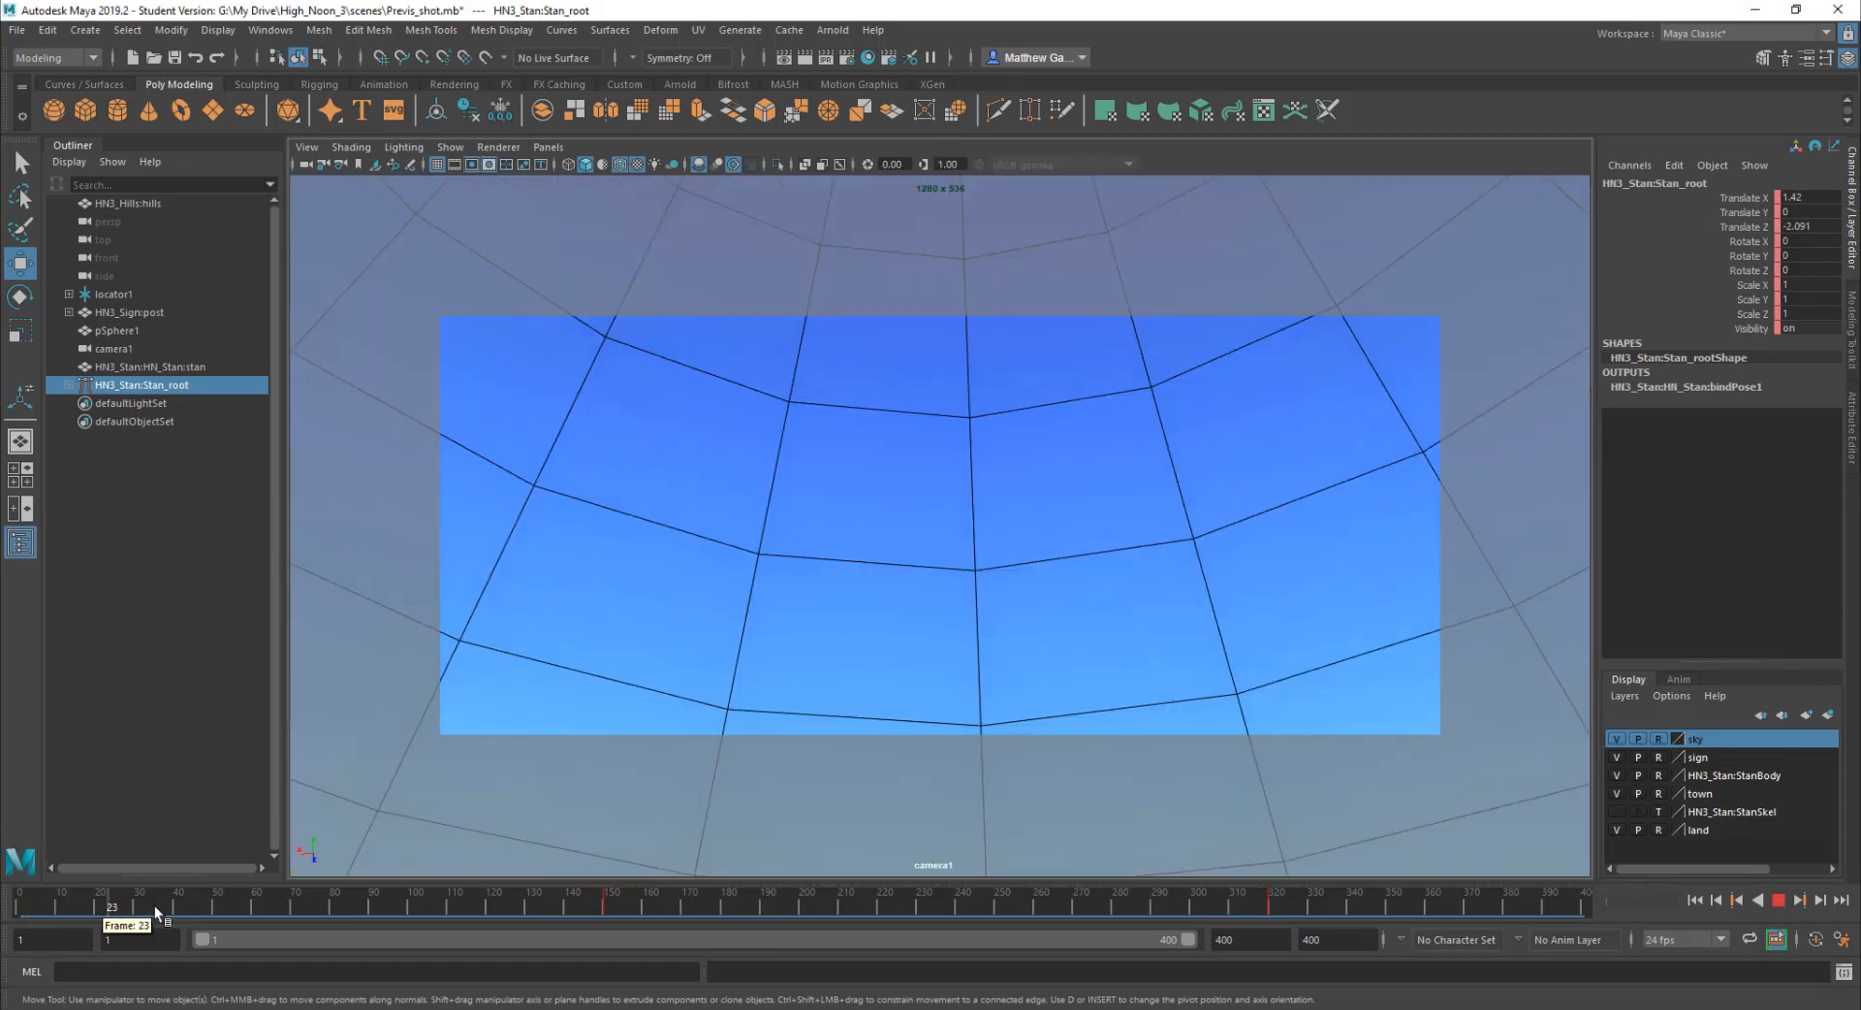
pyautogui.moveTo(154, 906); pyautogui.dragTo(19, 911)
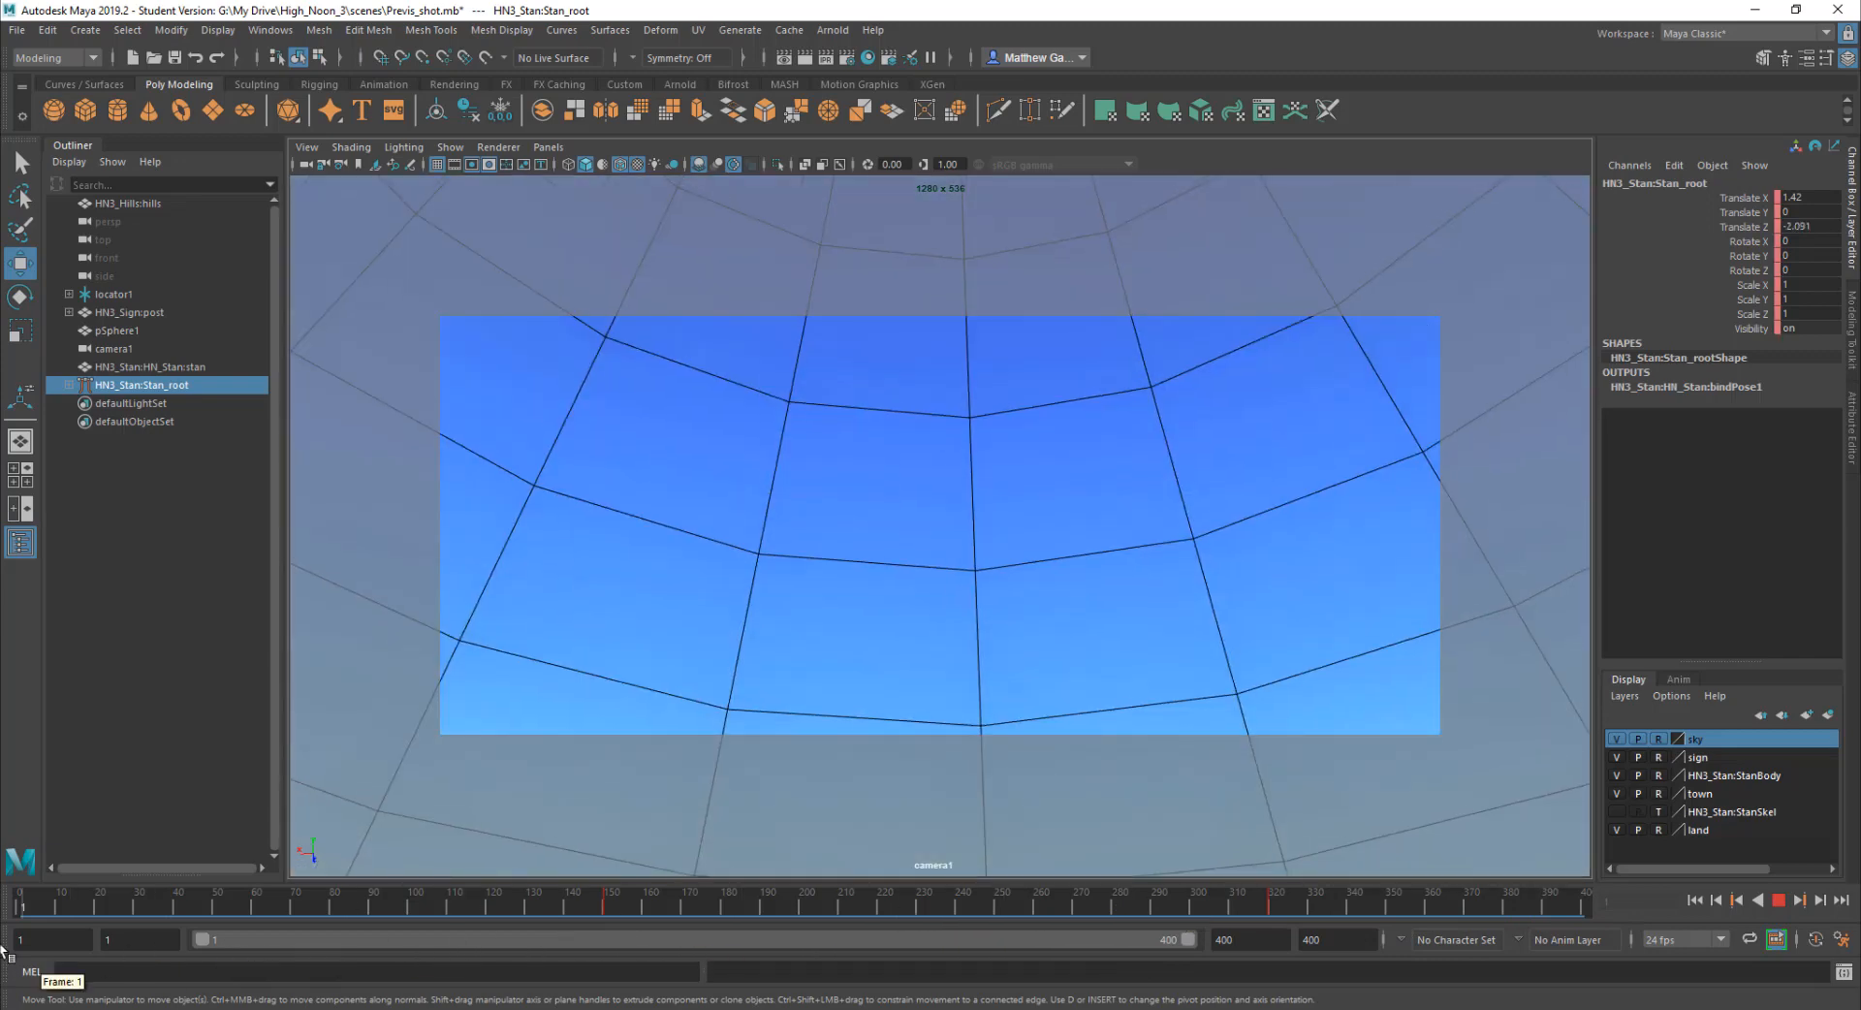
pyautogui.click(1444, 900)
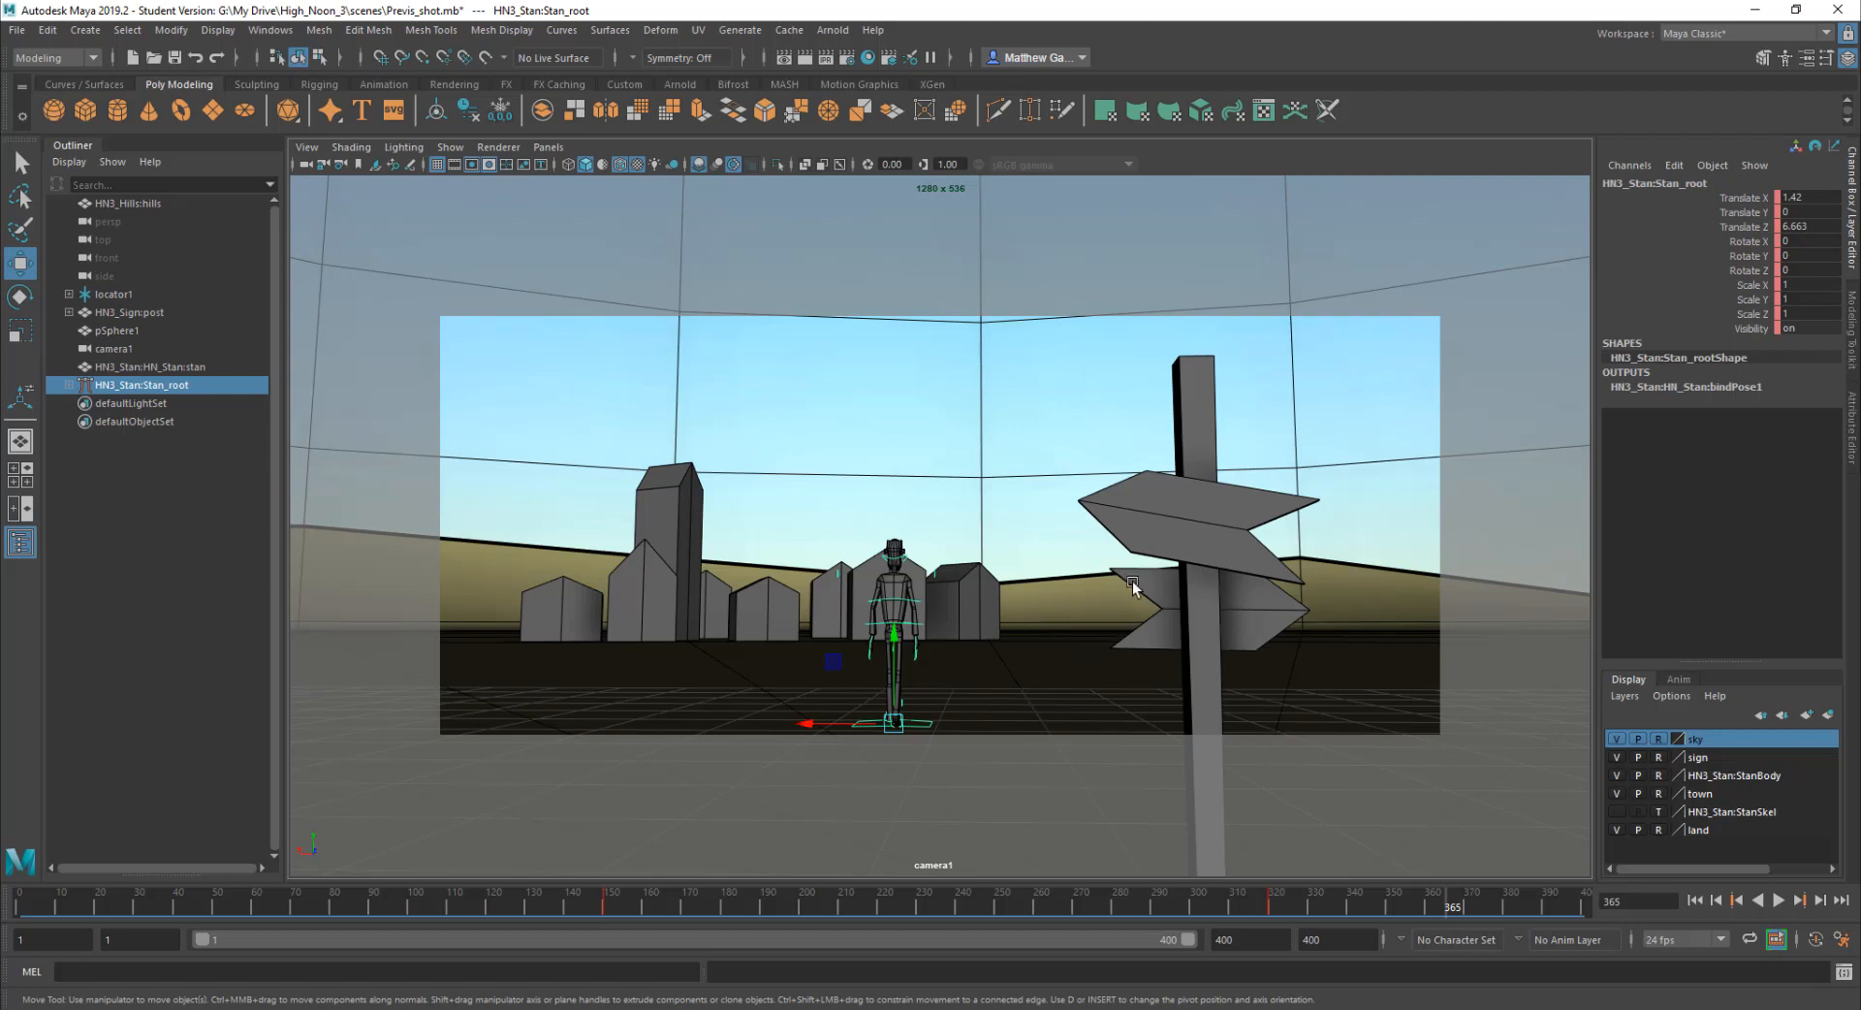
# Step: Clear the selection and display only polygons in the camera1 view, hiding Stan's controls and all other object types
pyautogui.click(1071, 409)
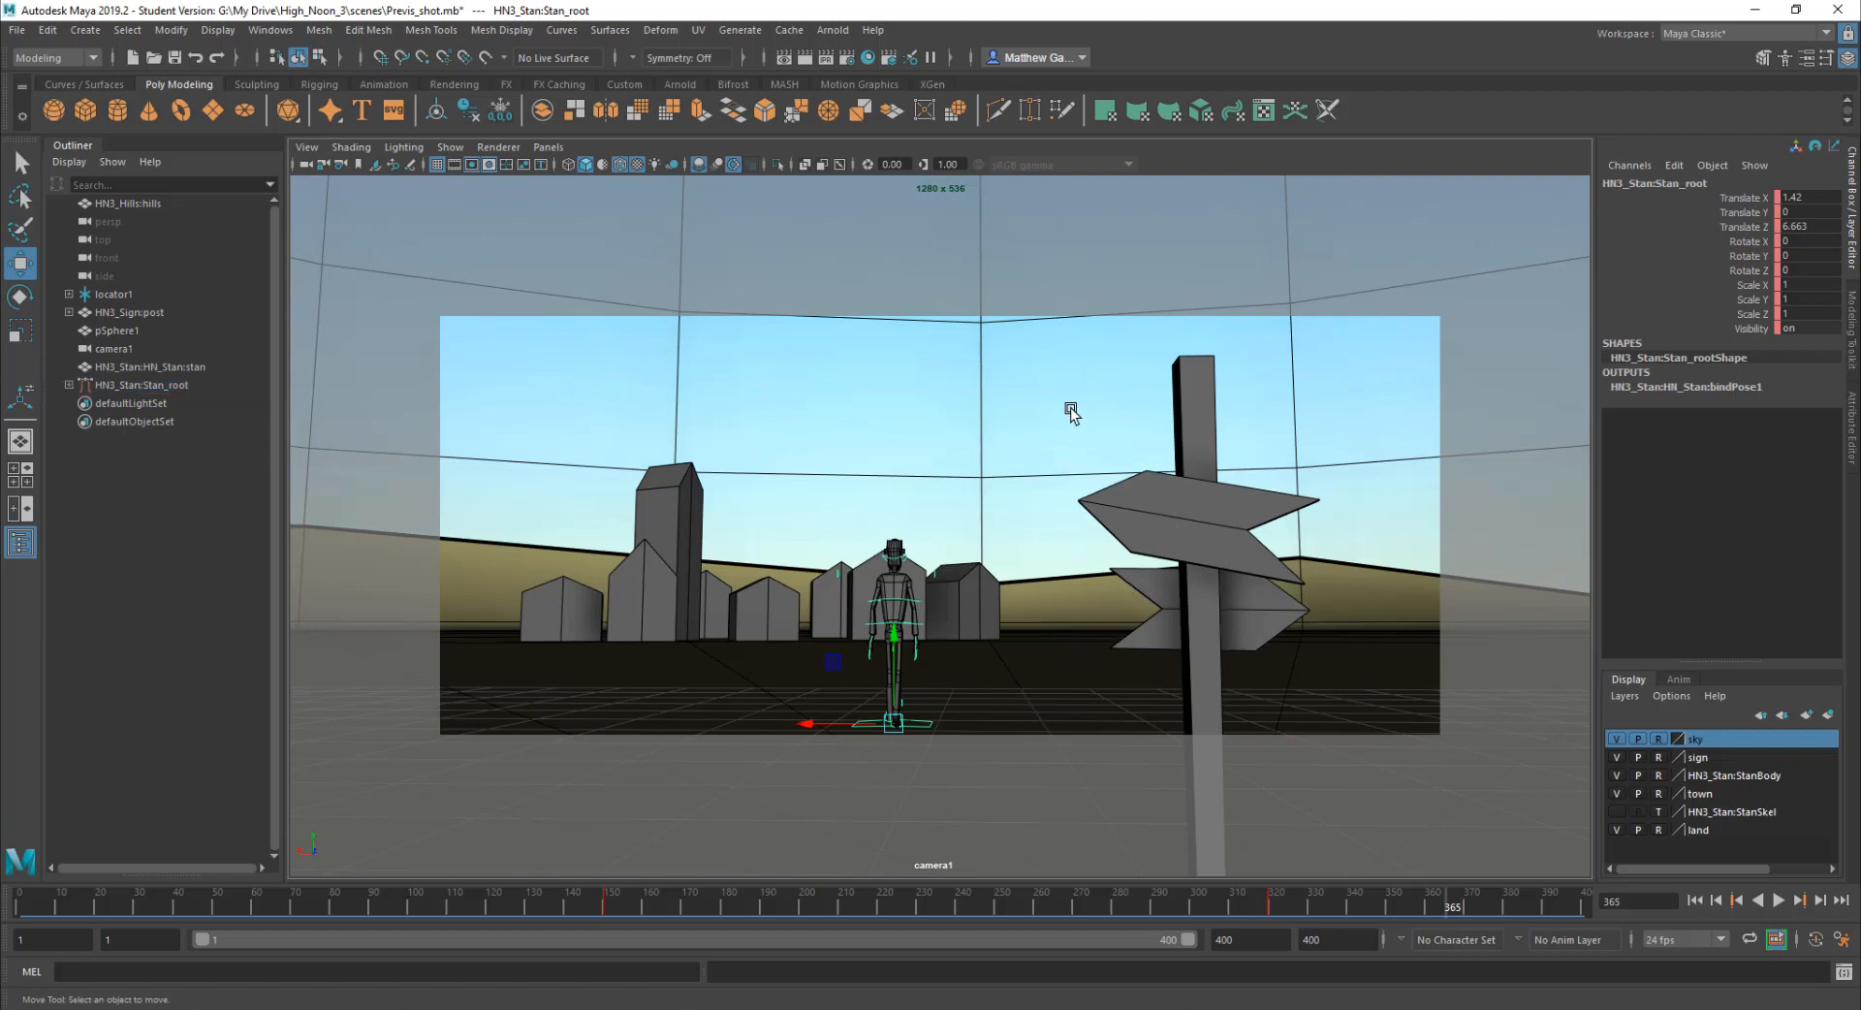
pyautogui.click(907, 624)
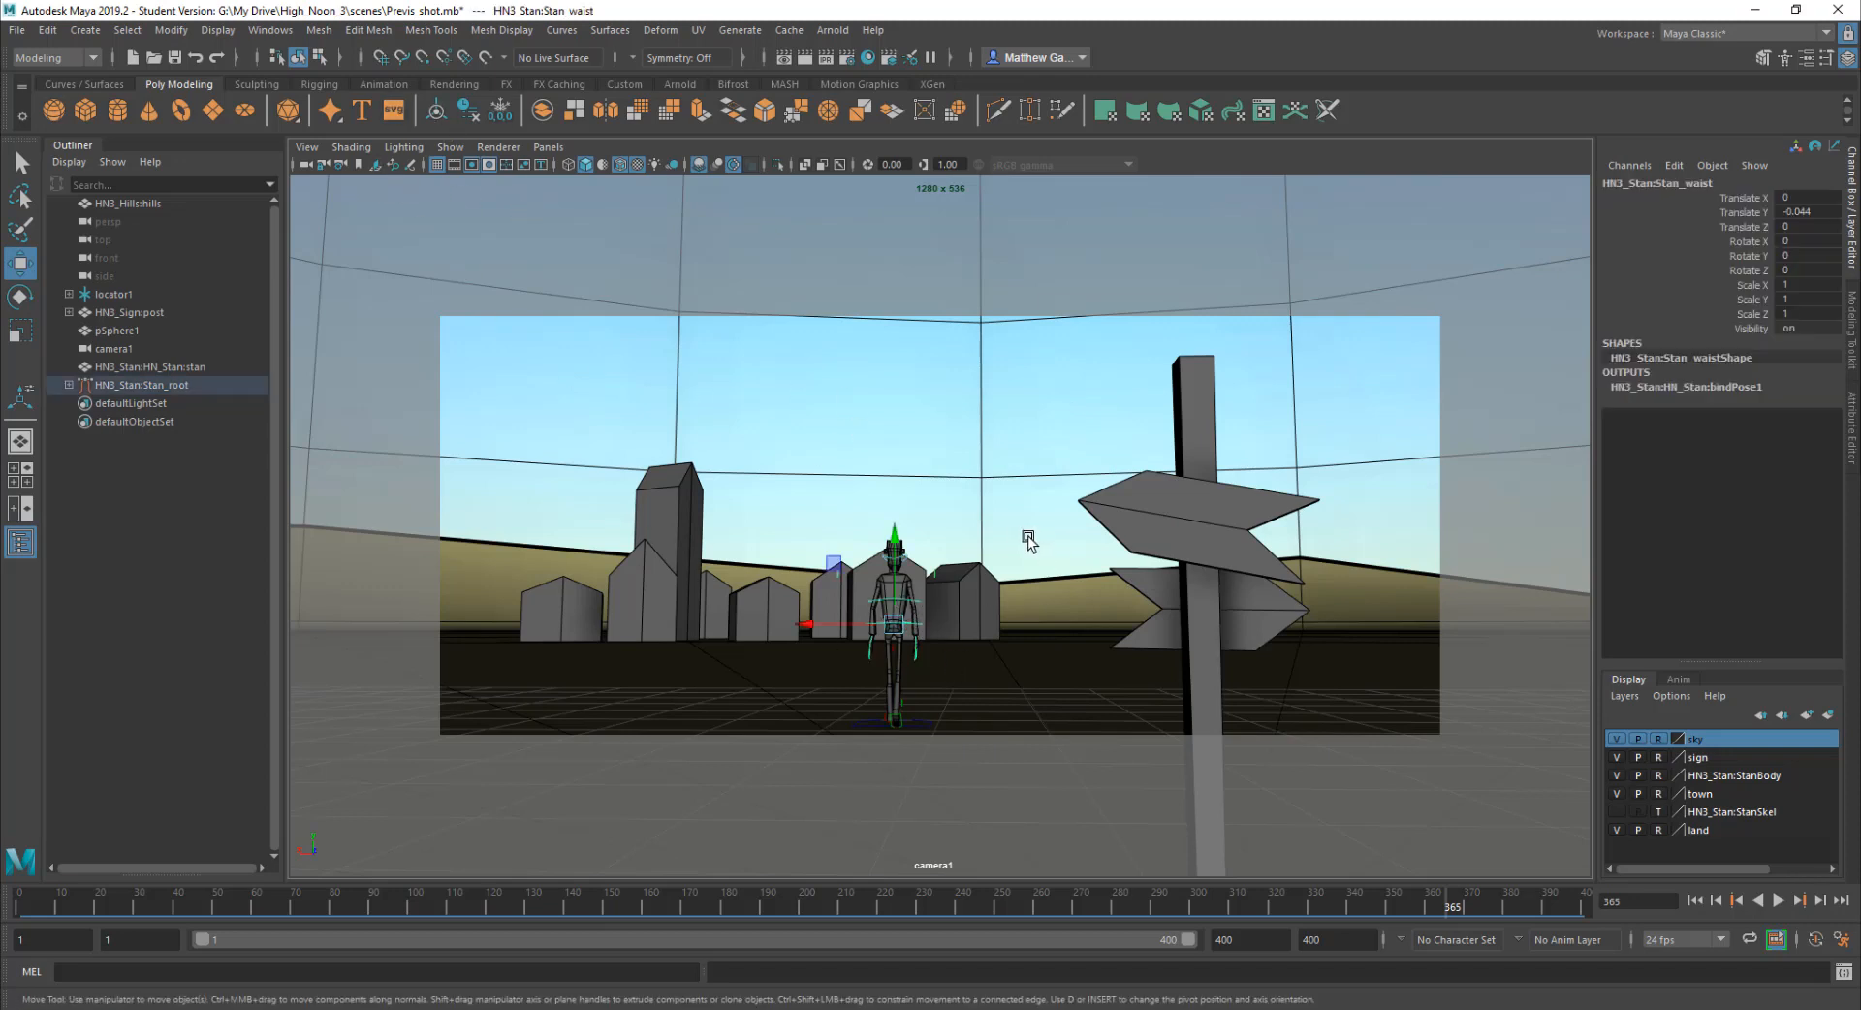
pyautogui.click(957, 579)
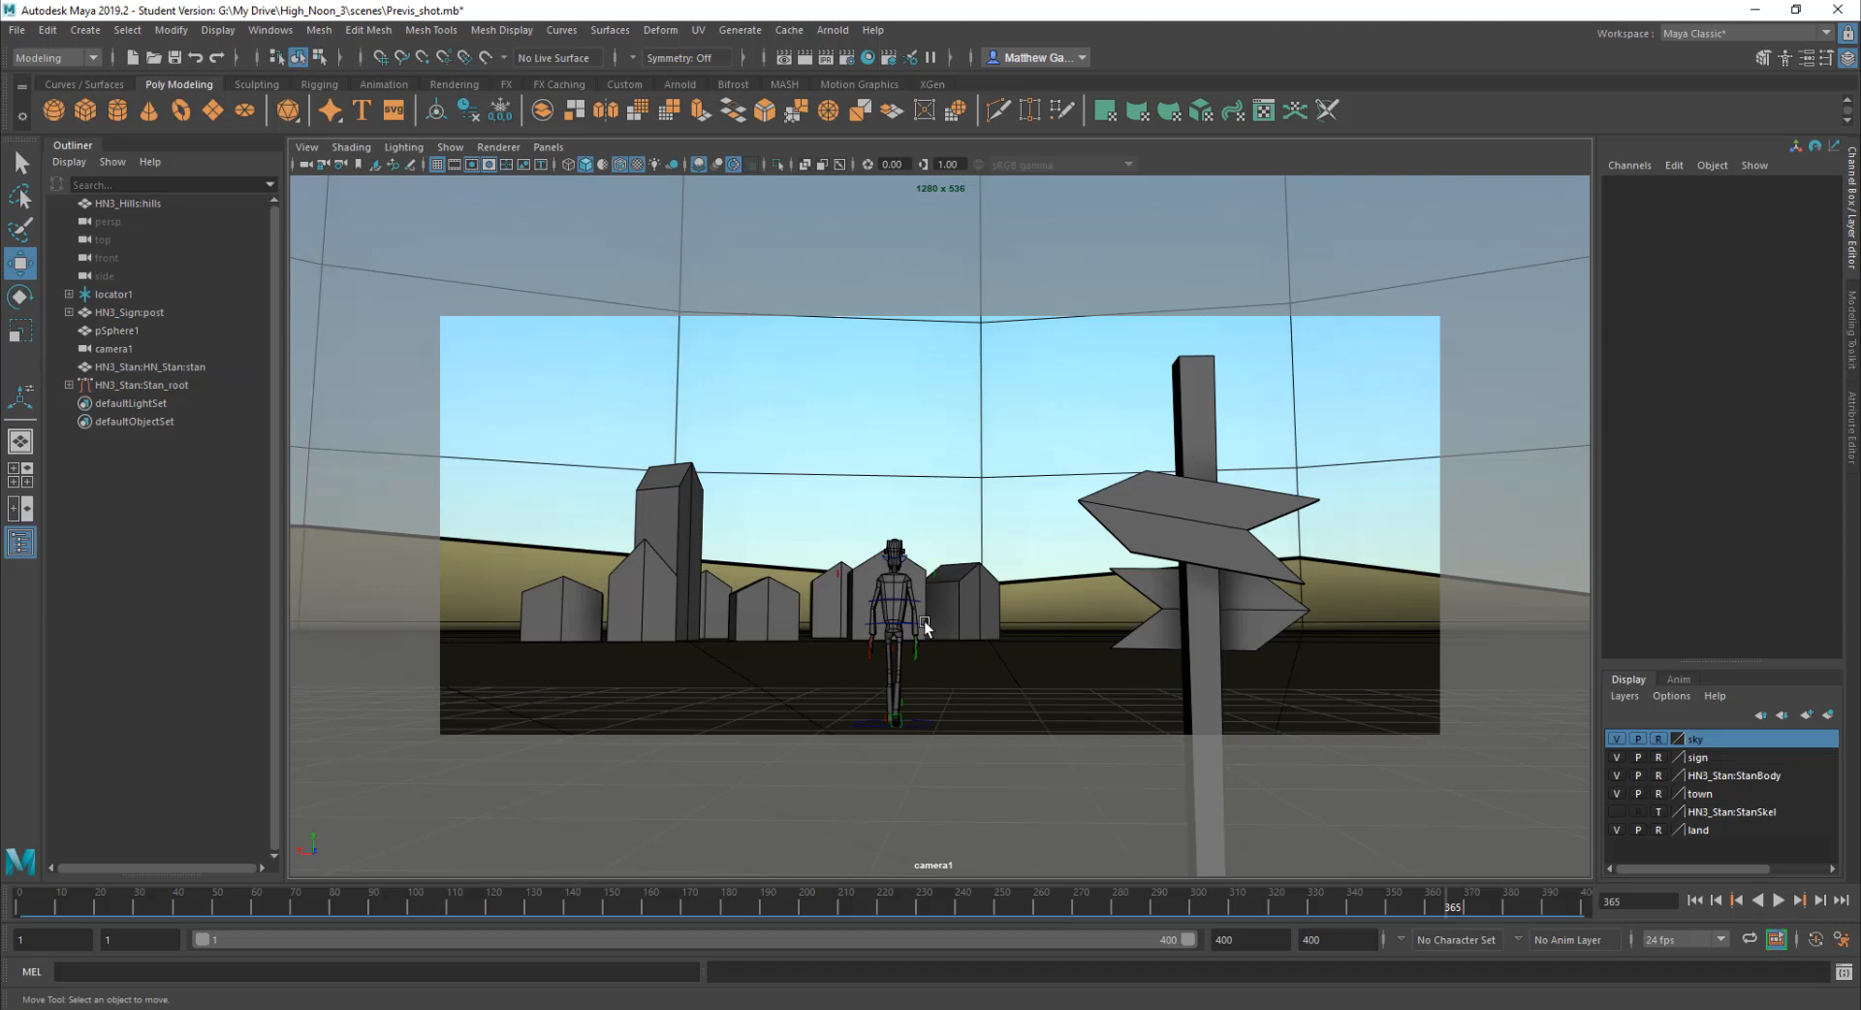
pyautogui.click(449, 149)
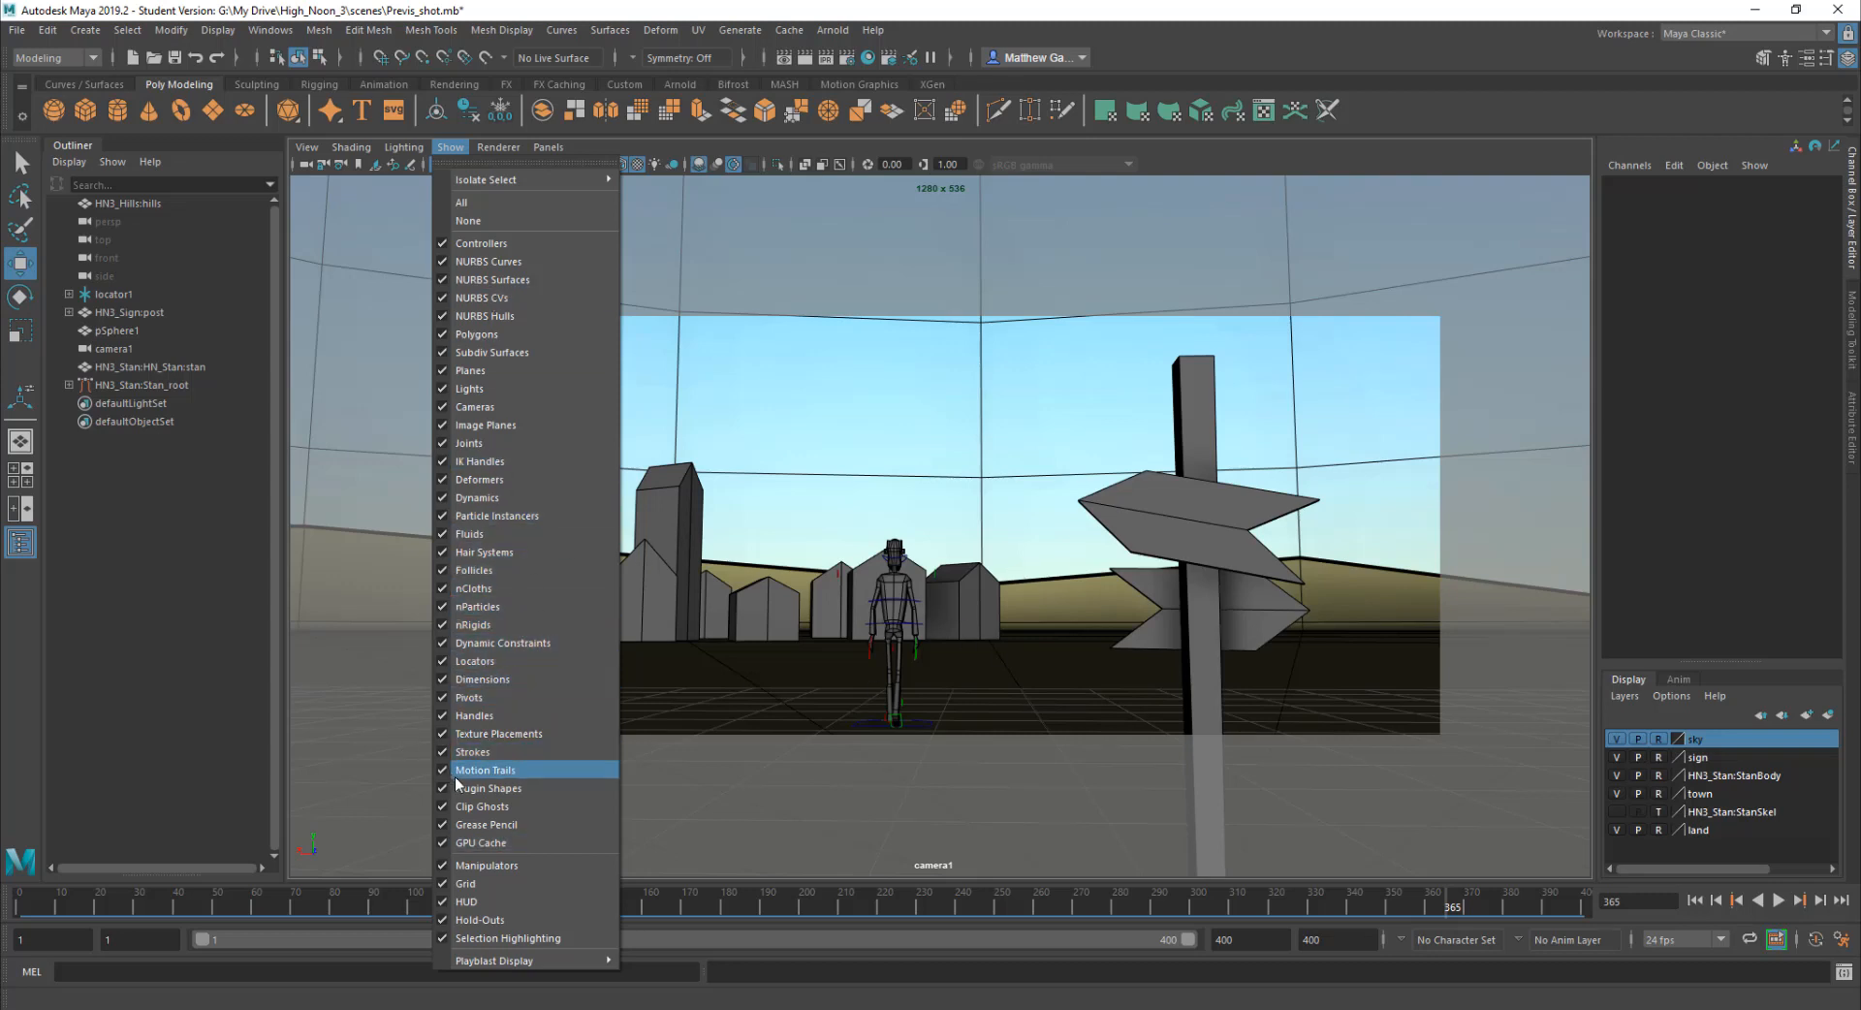
pyautogui.click(485, 219)
pyautogui.click(459, 155)
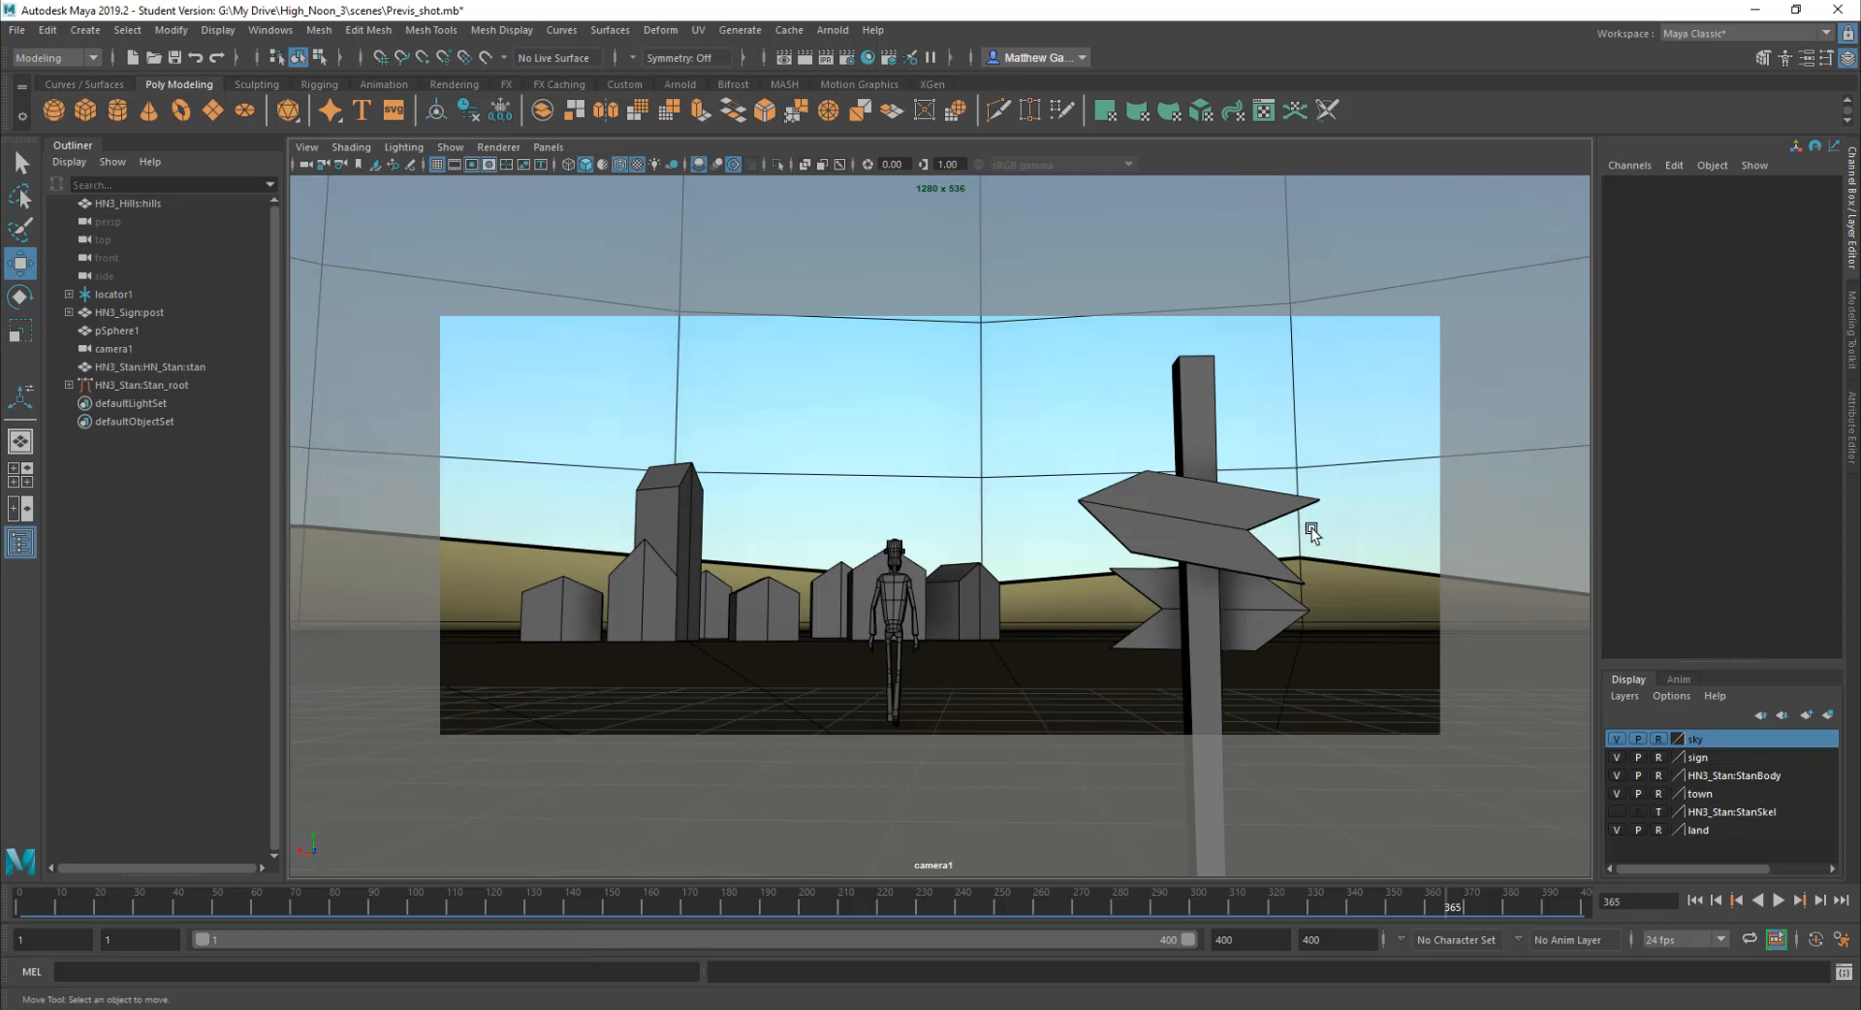
# Step: Hide the grid, the wireframe on shaded surfaces and the resolution gate in the camera1 view
pyautogui.click(450, 146)
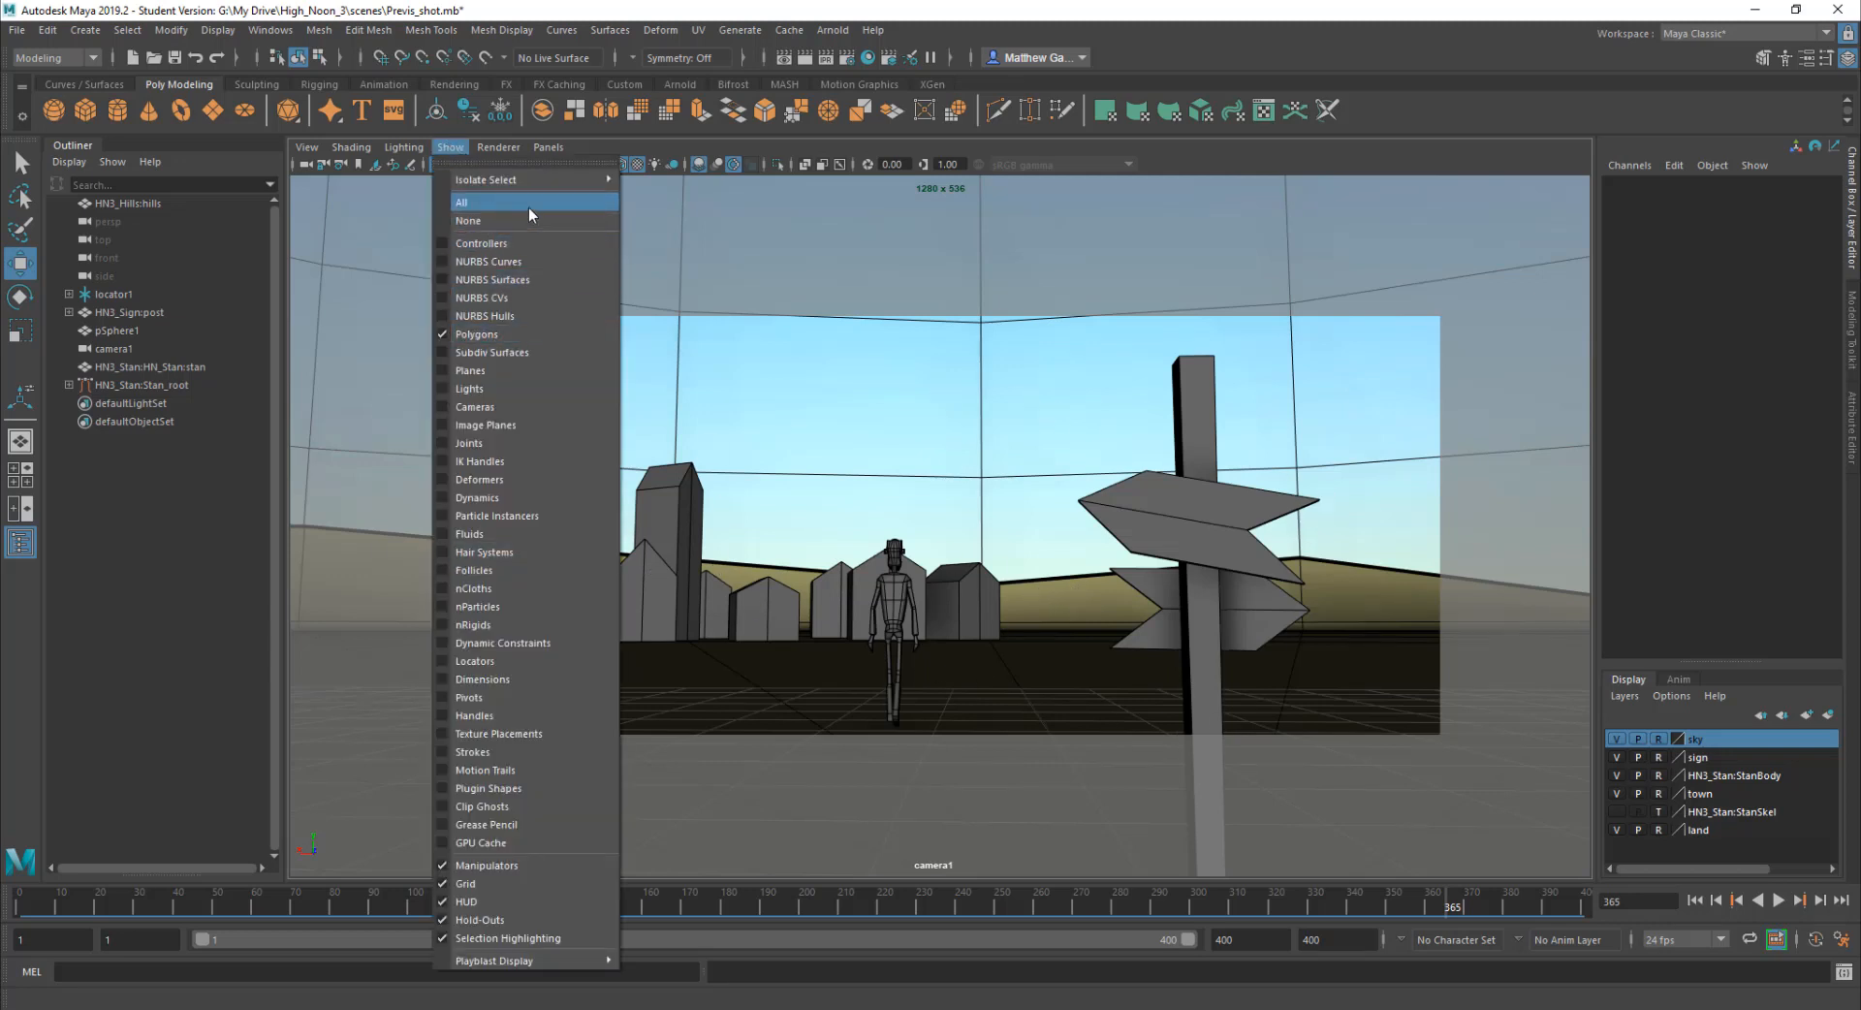
pyautogui.click(748, 145)
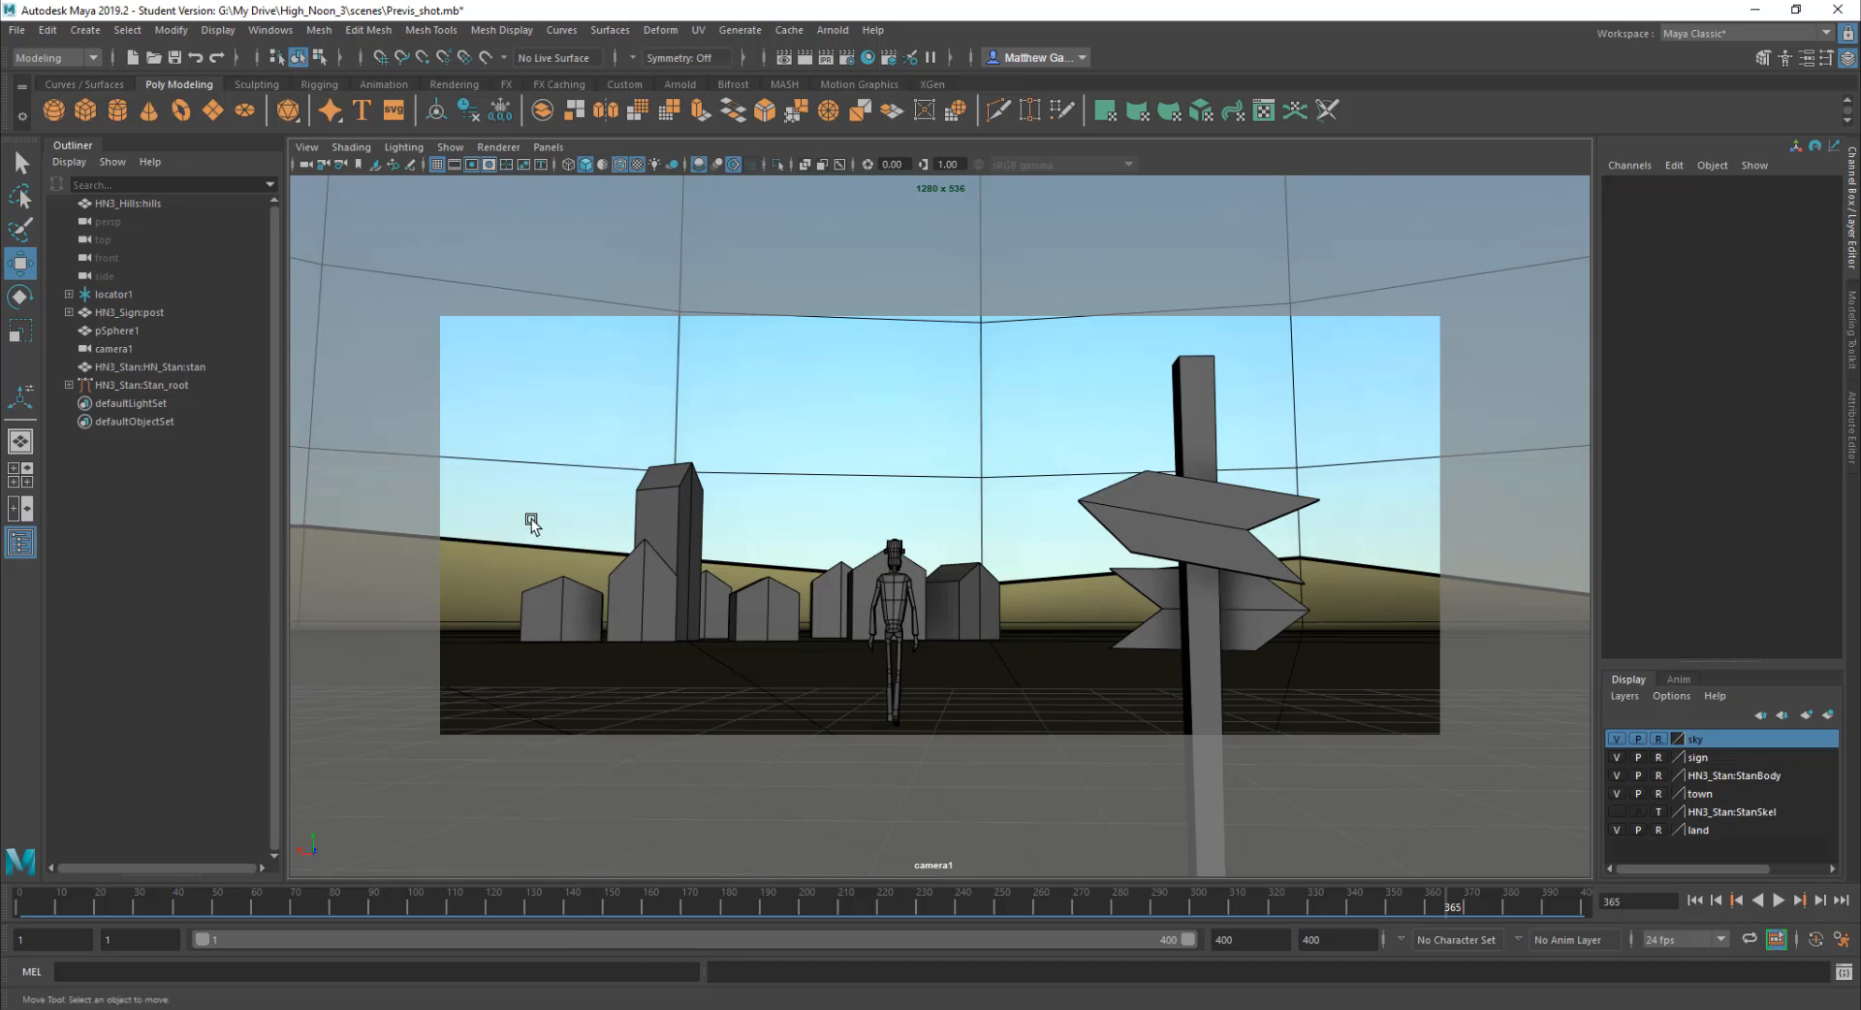
pyautogui.click(622, 164)
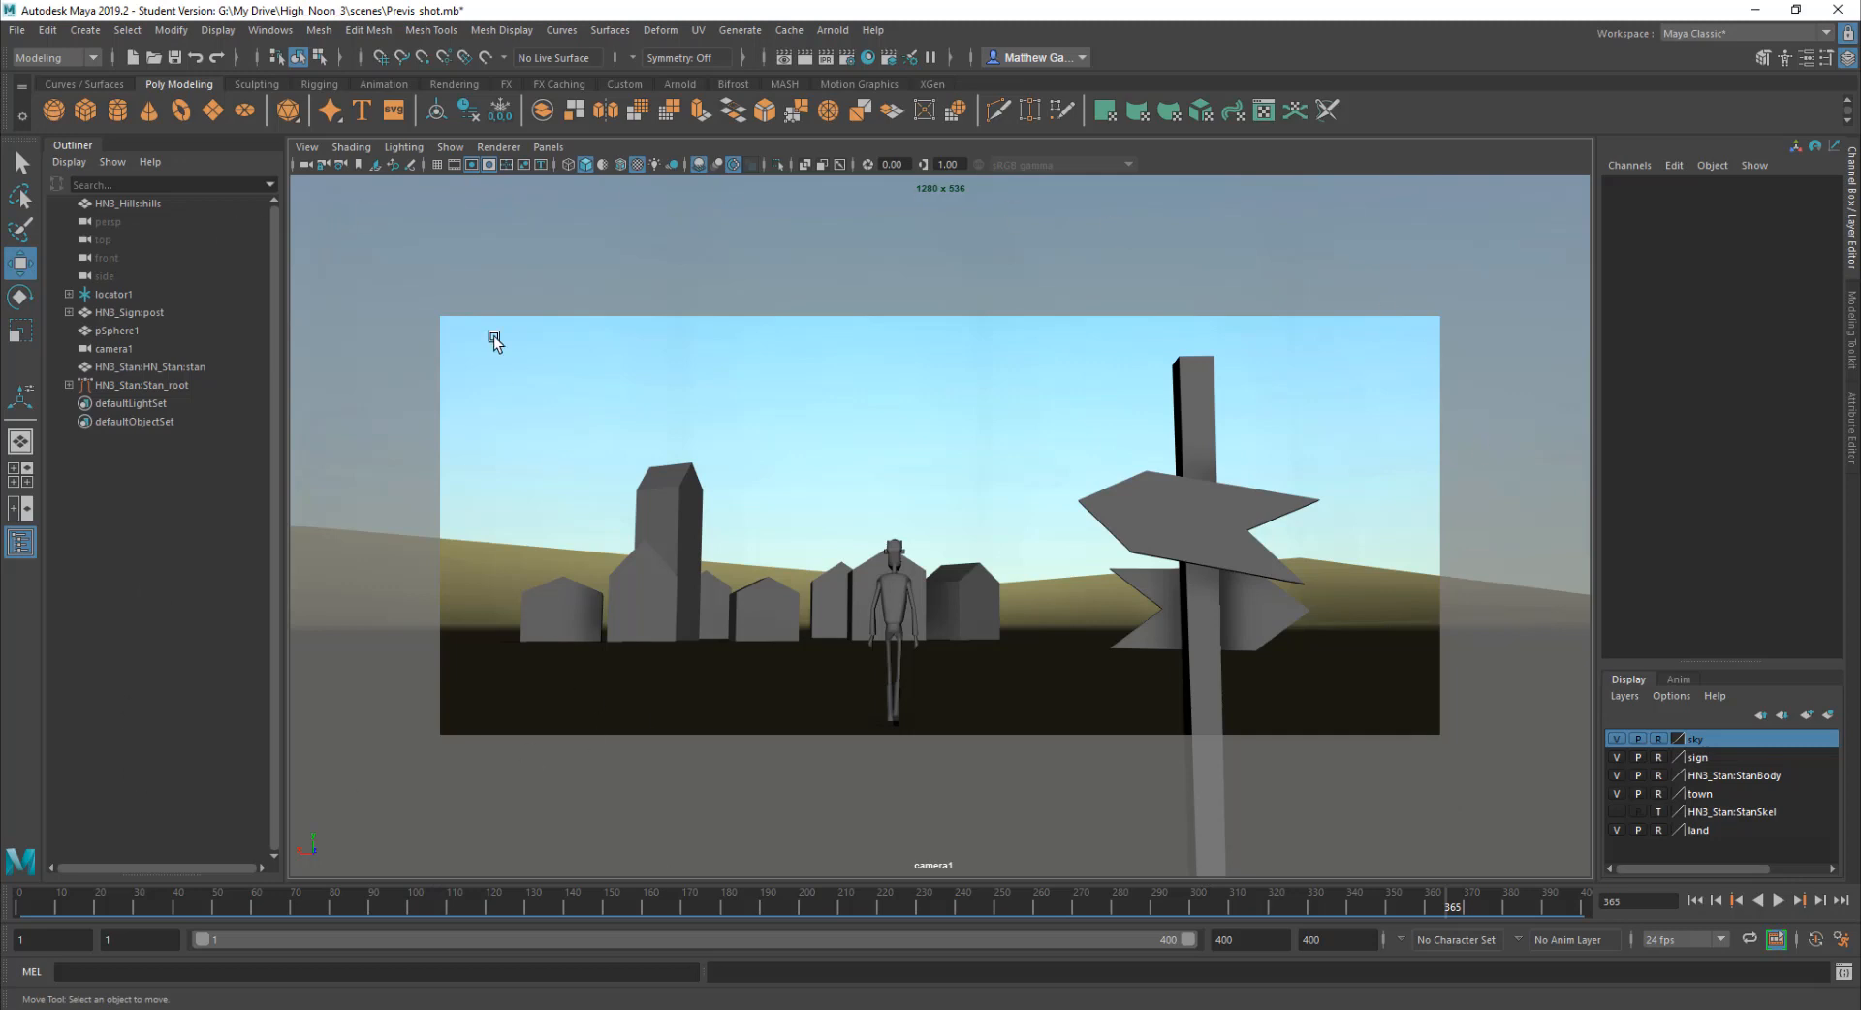
pyautogui.click(472, 165)
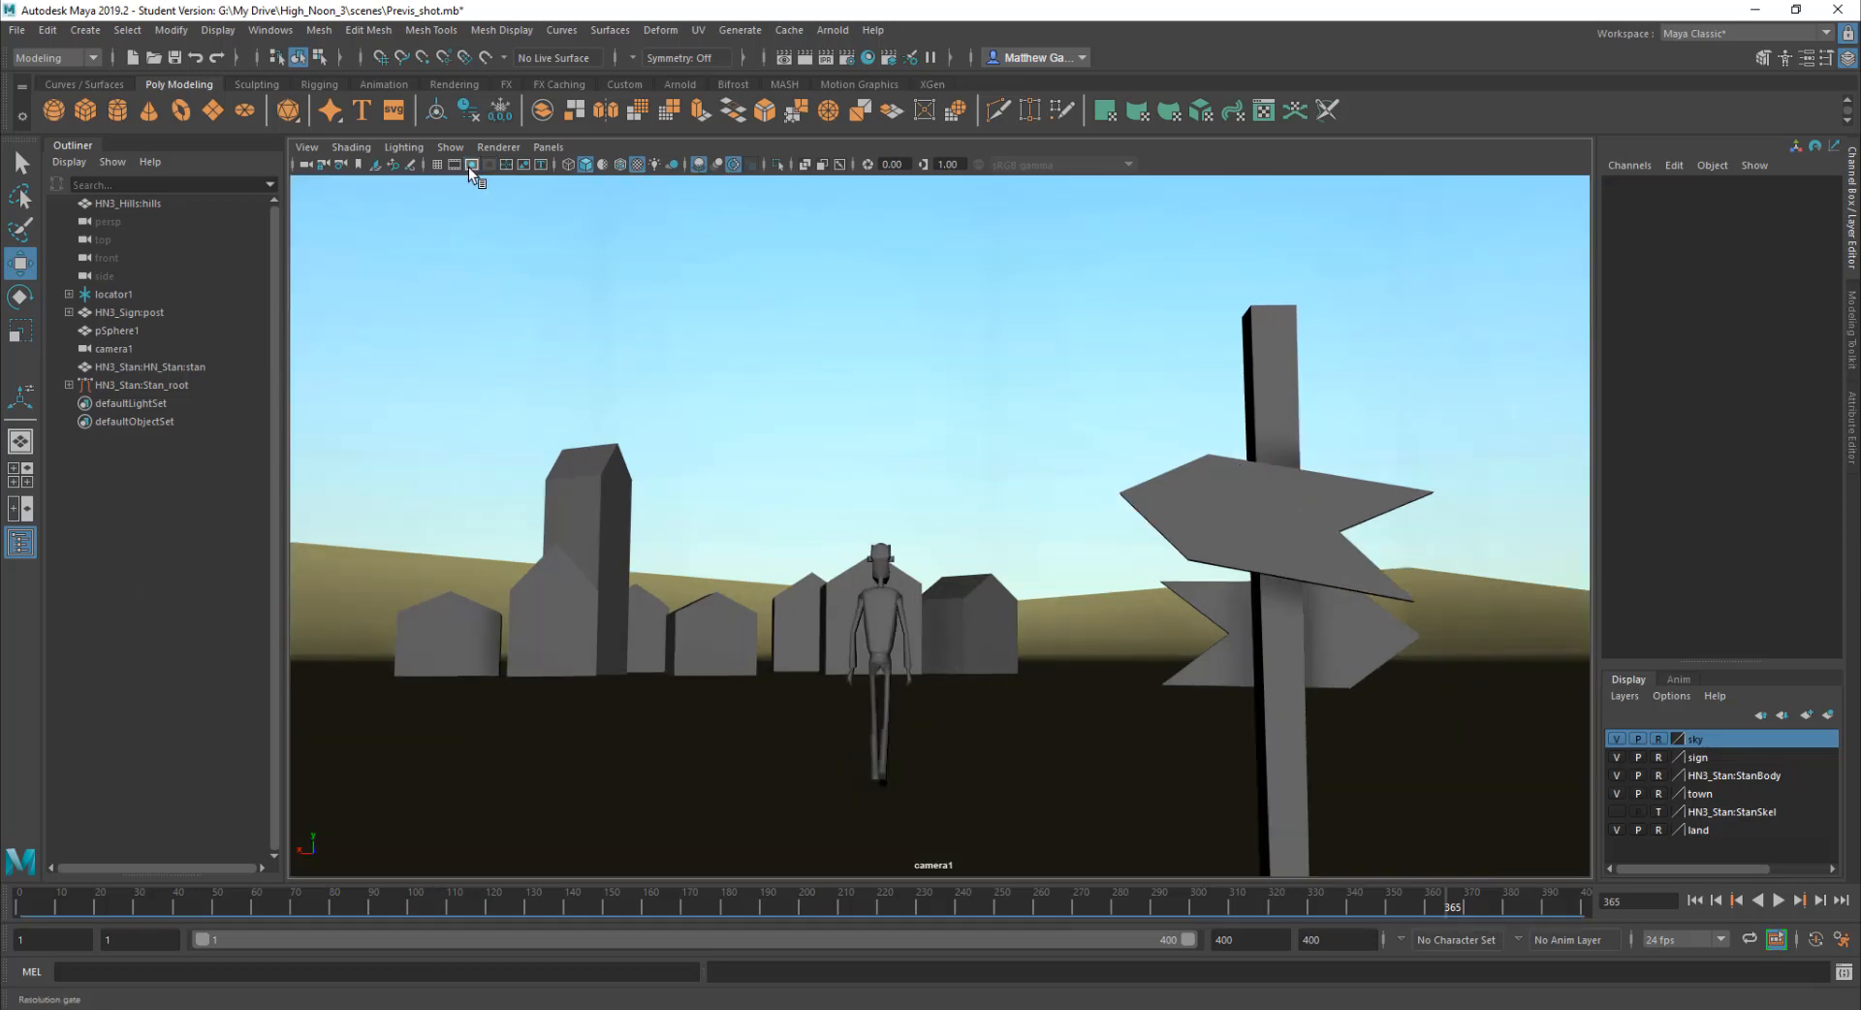
# Step: Open the Playblast options, turn off View and Show ornaments, and turn on Save to file
pyautogui.rightClick(1205, 908)
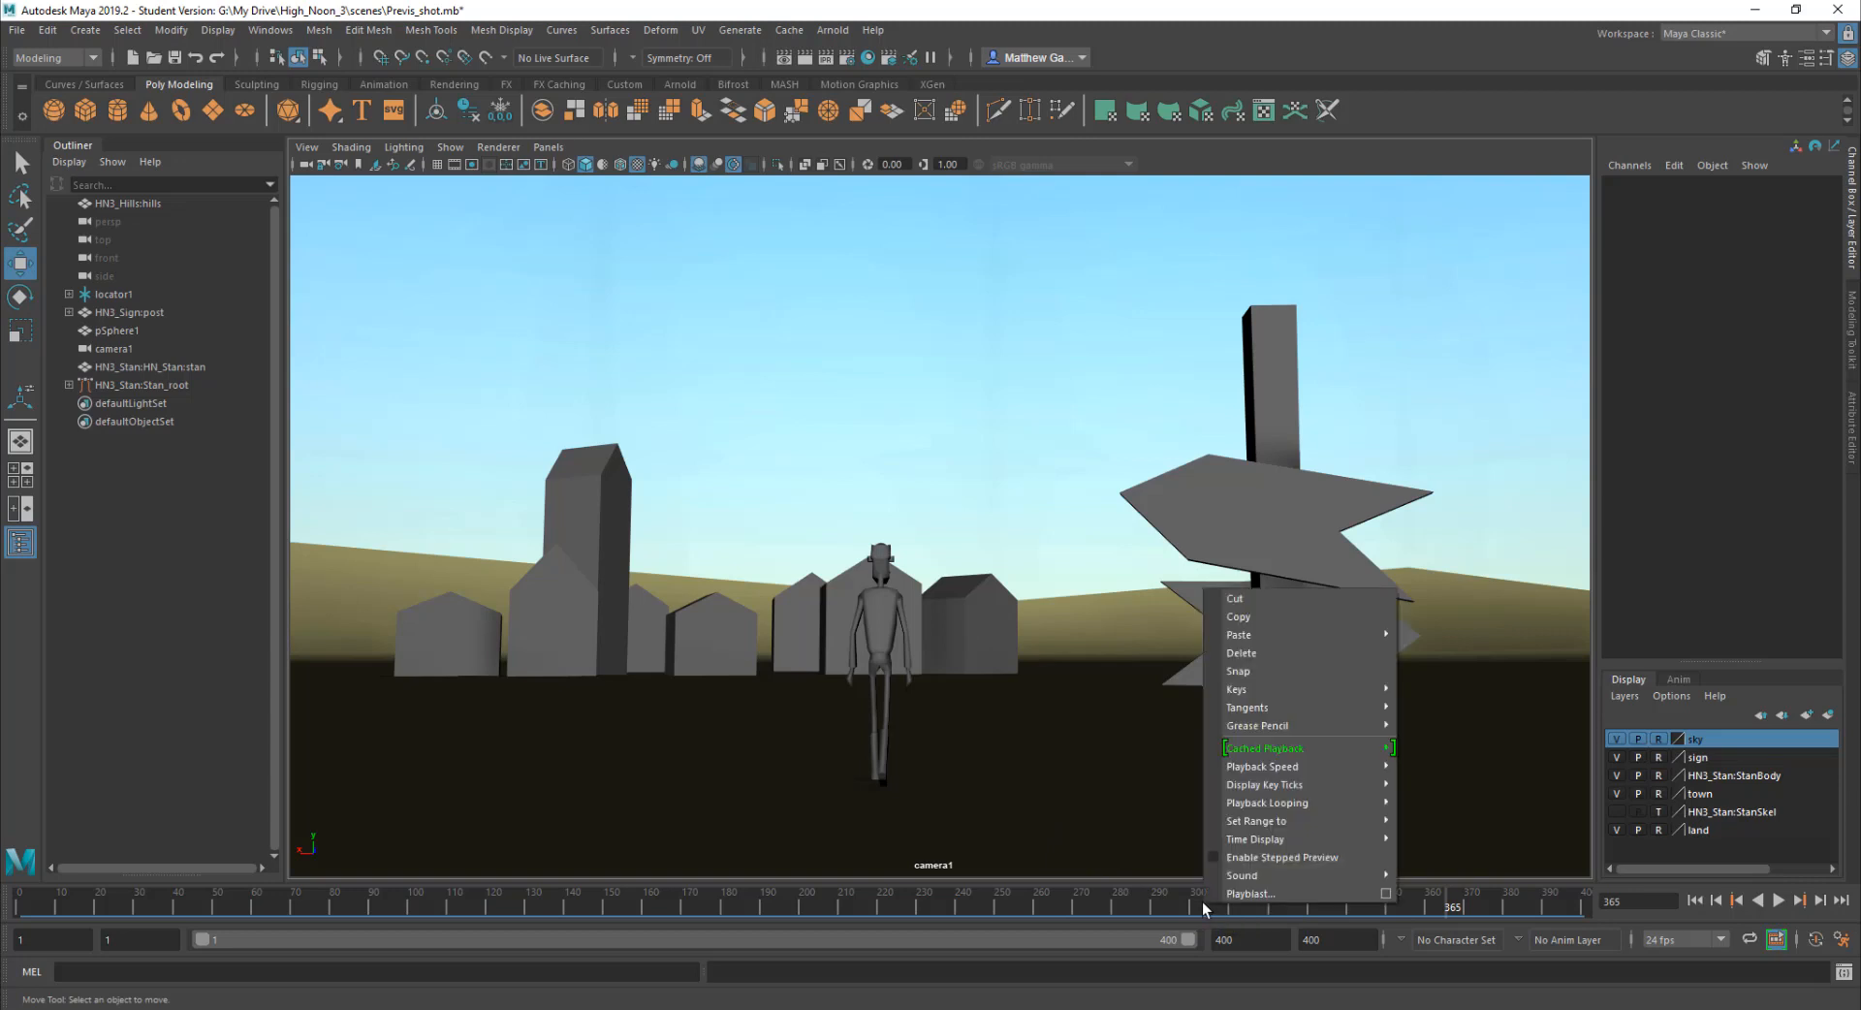
pyautogui.click(1386, 893)
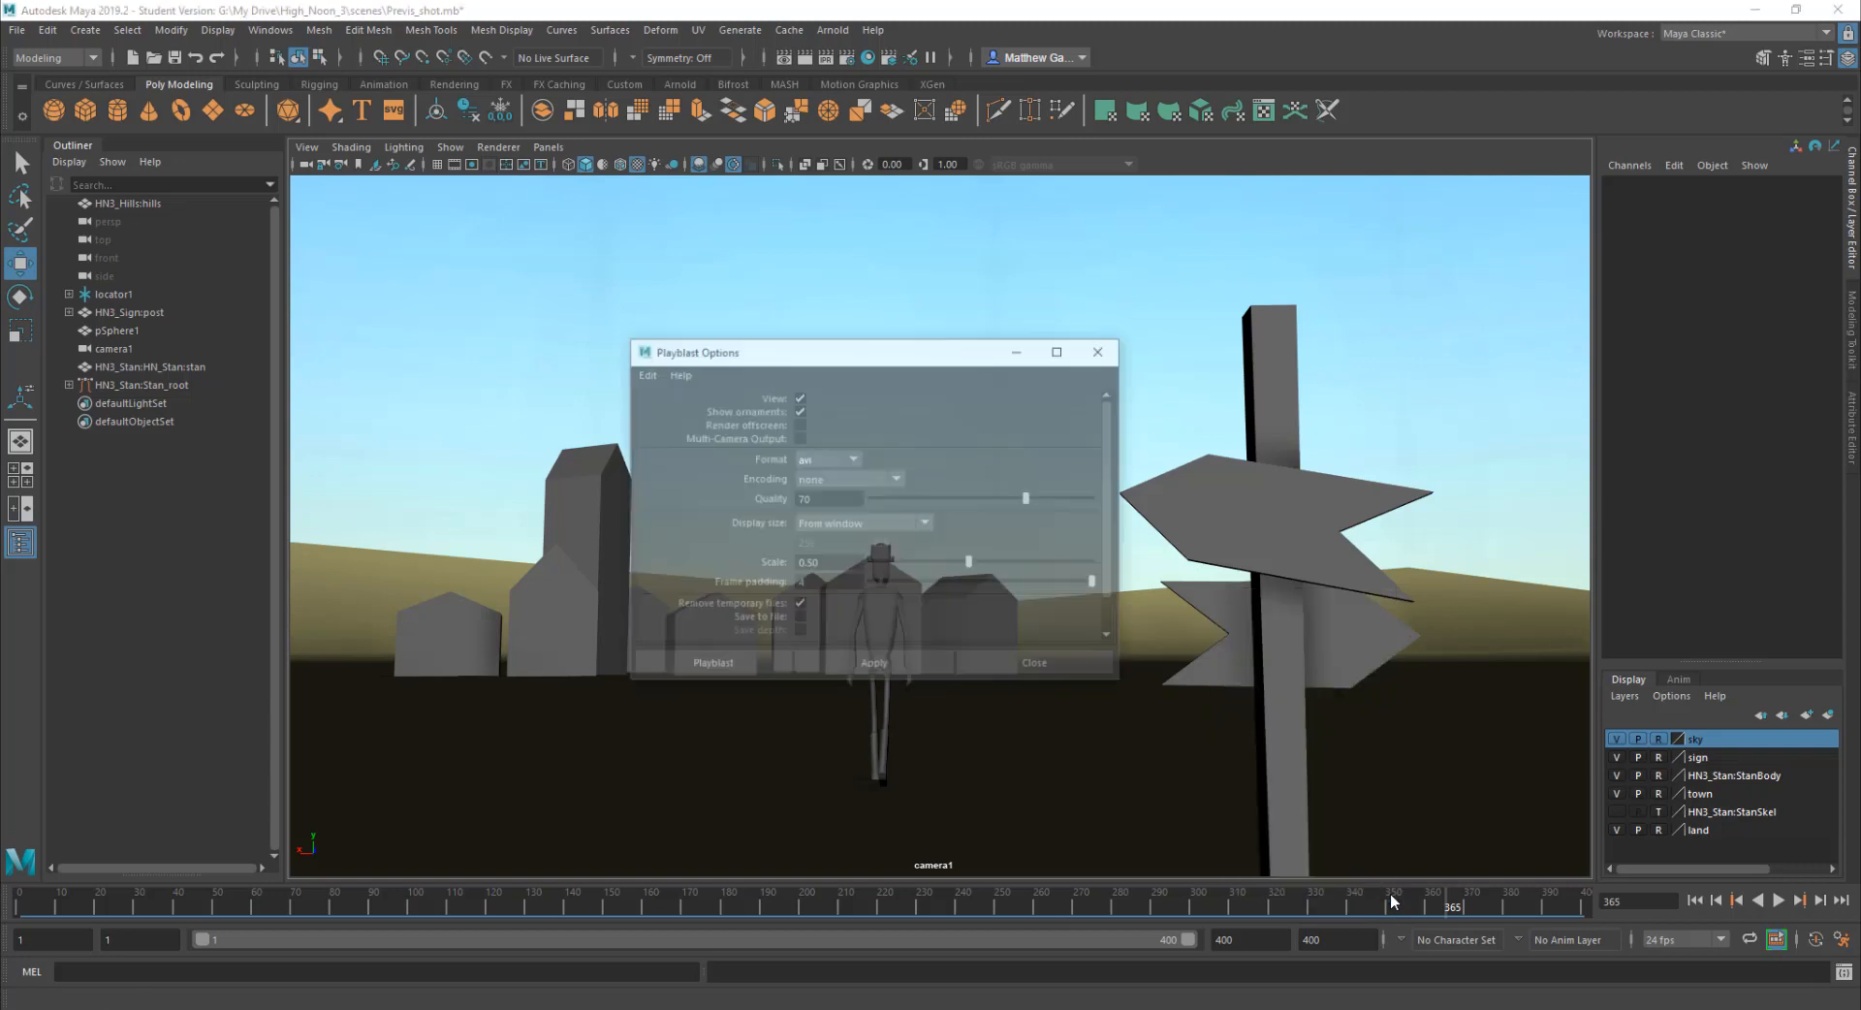
pyautogui.moveTo(904, 336); pyautogui.dragTo(895, 262)
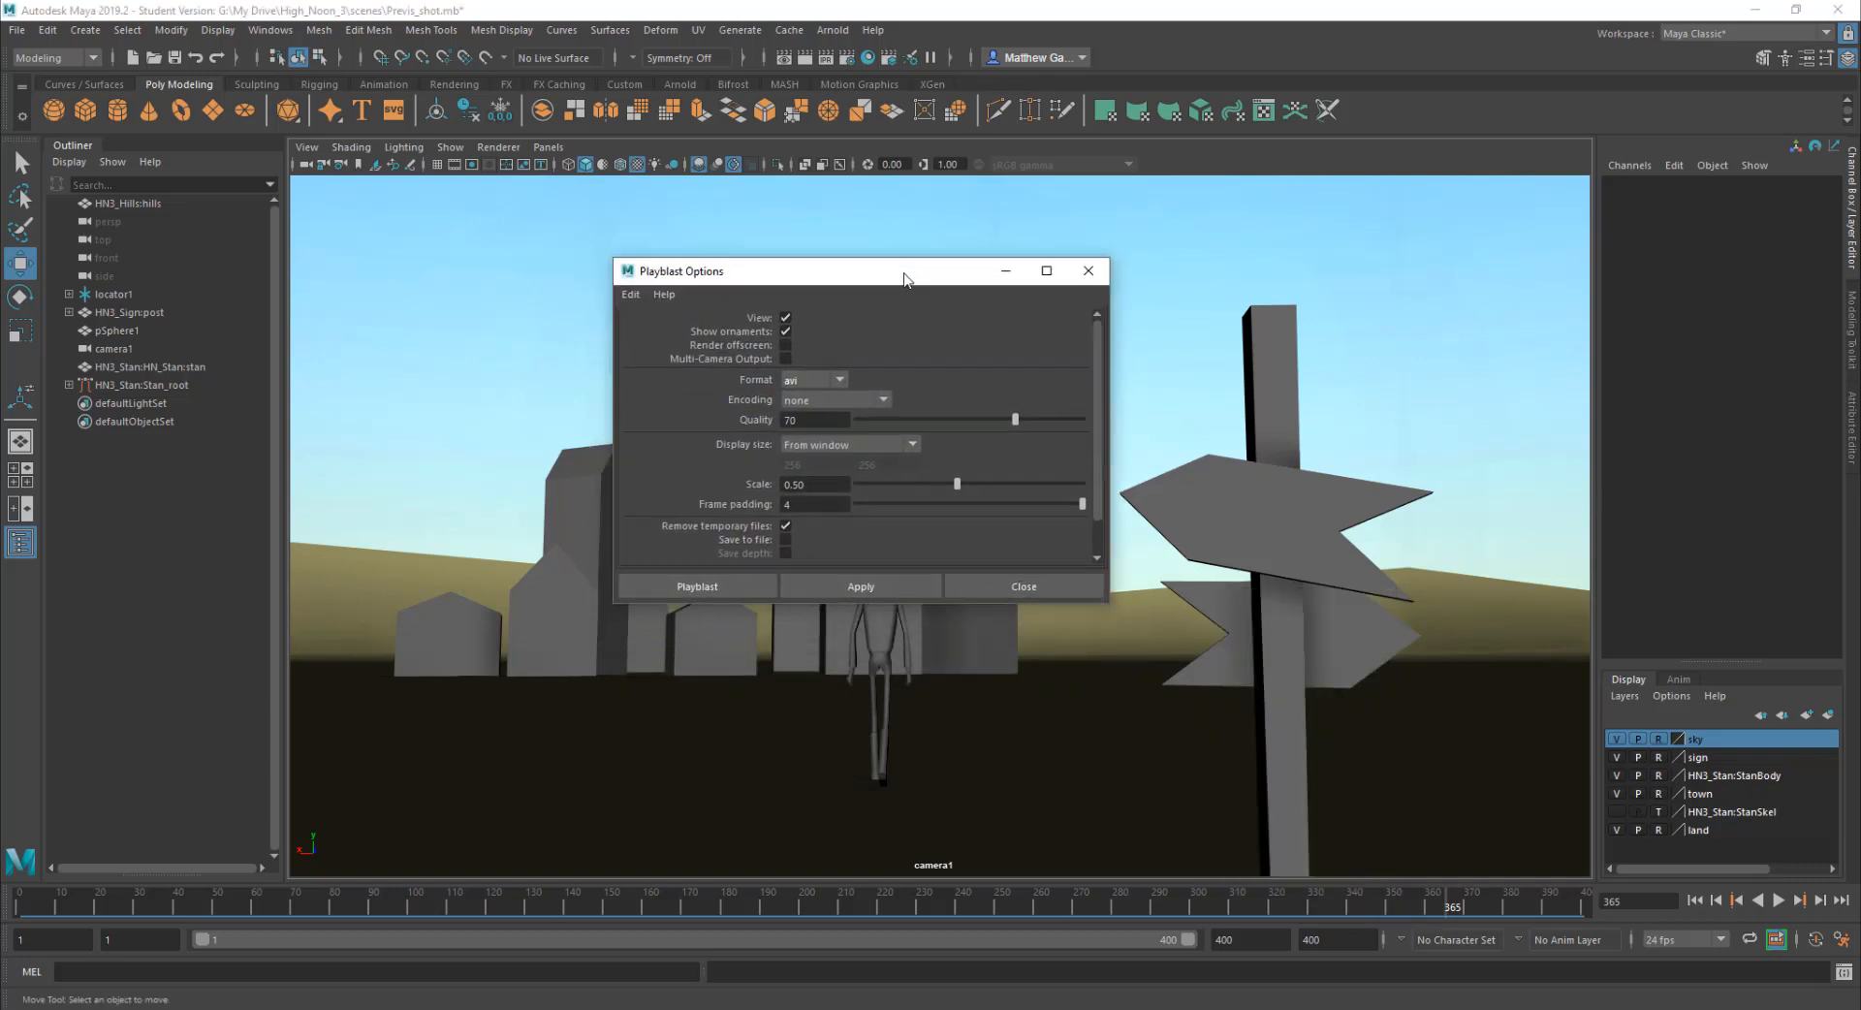
pyautogui.click(785, 332)
pyautogui.click(785, 317)
pyautogui.click(785, 539)
# Step: Examine the encodings offered for the avi playblast format
pyautogui.click(839, 380)
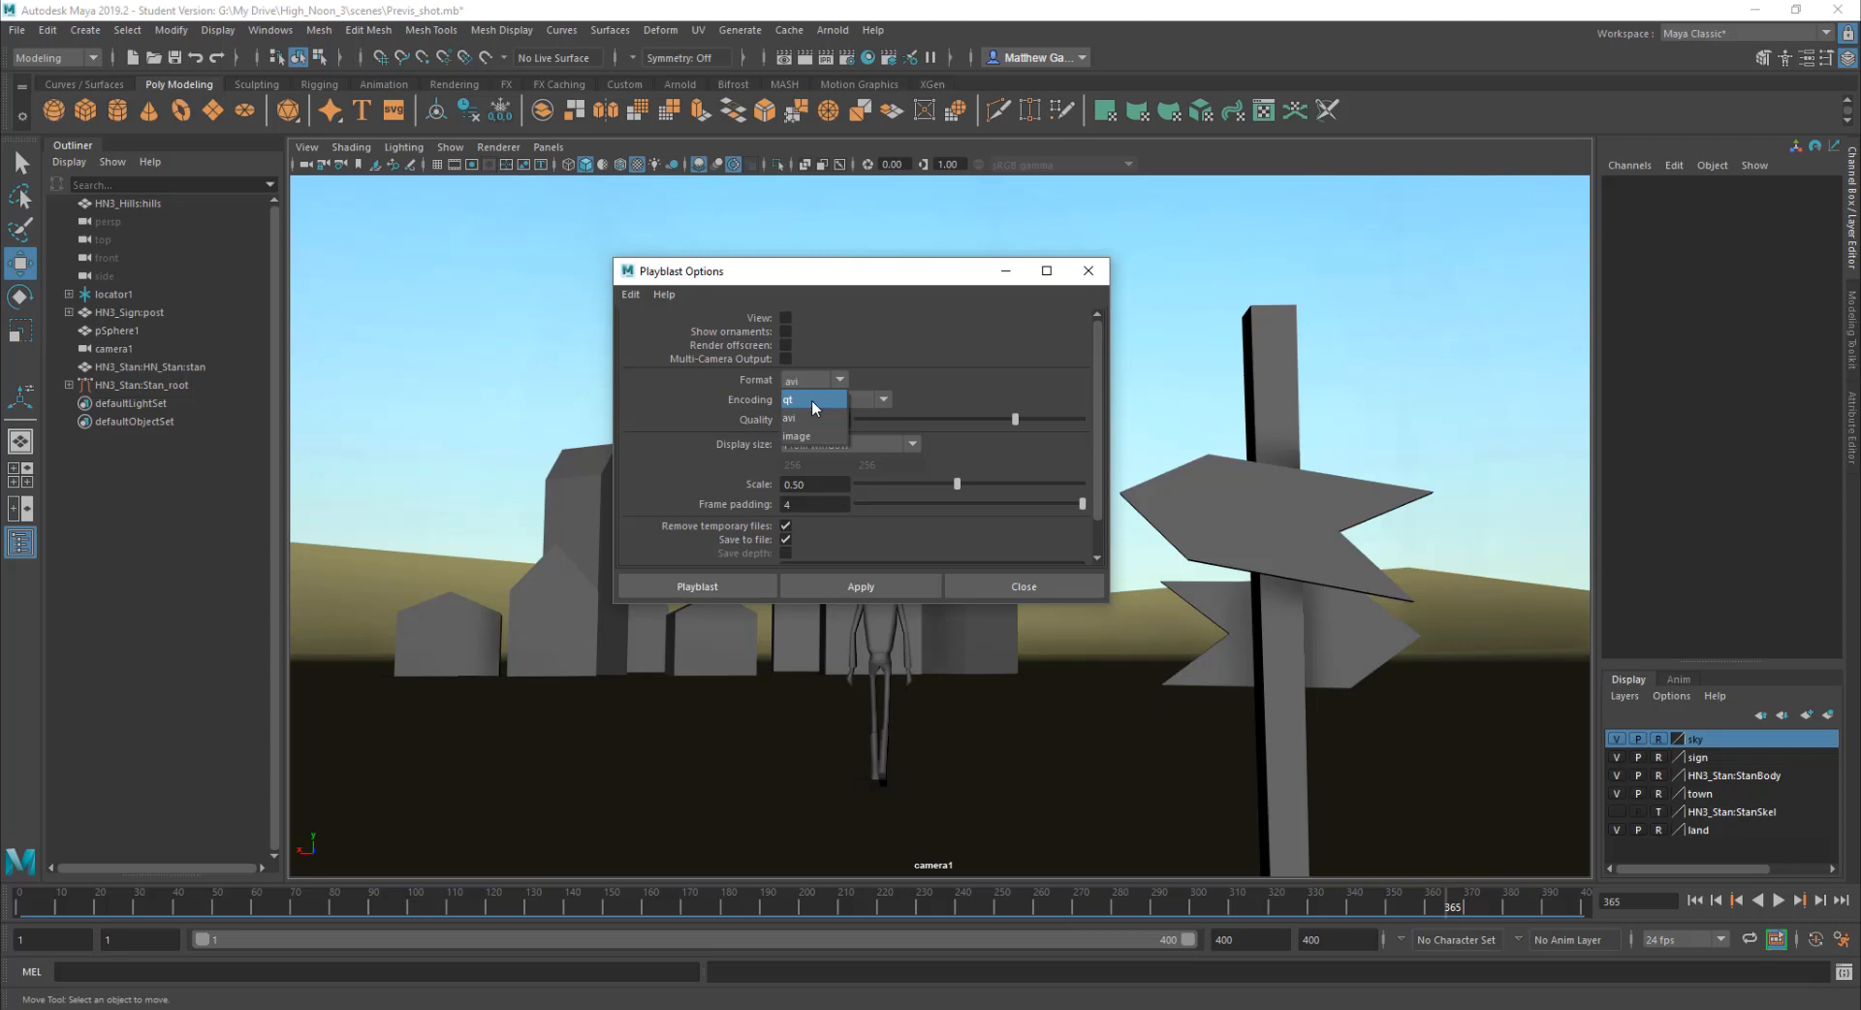
pyautogui.click(814, 400)
pyautogui.click(839, 378)
pyautogui.click(796, 421)
pyautogui.click(863, 403)
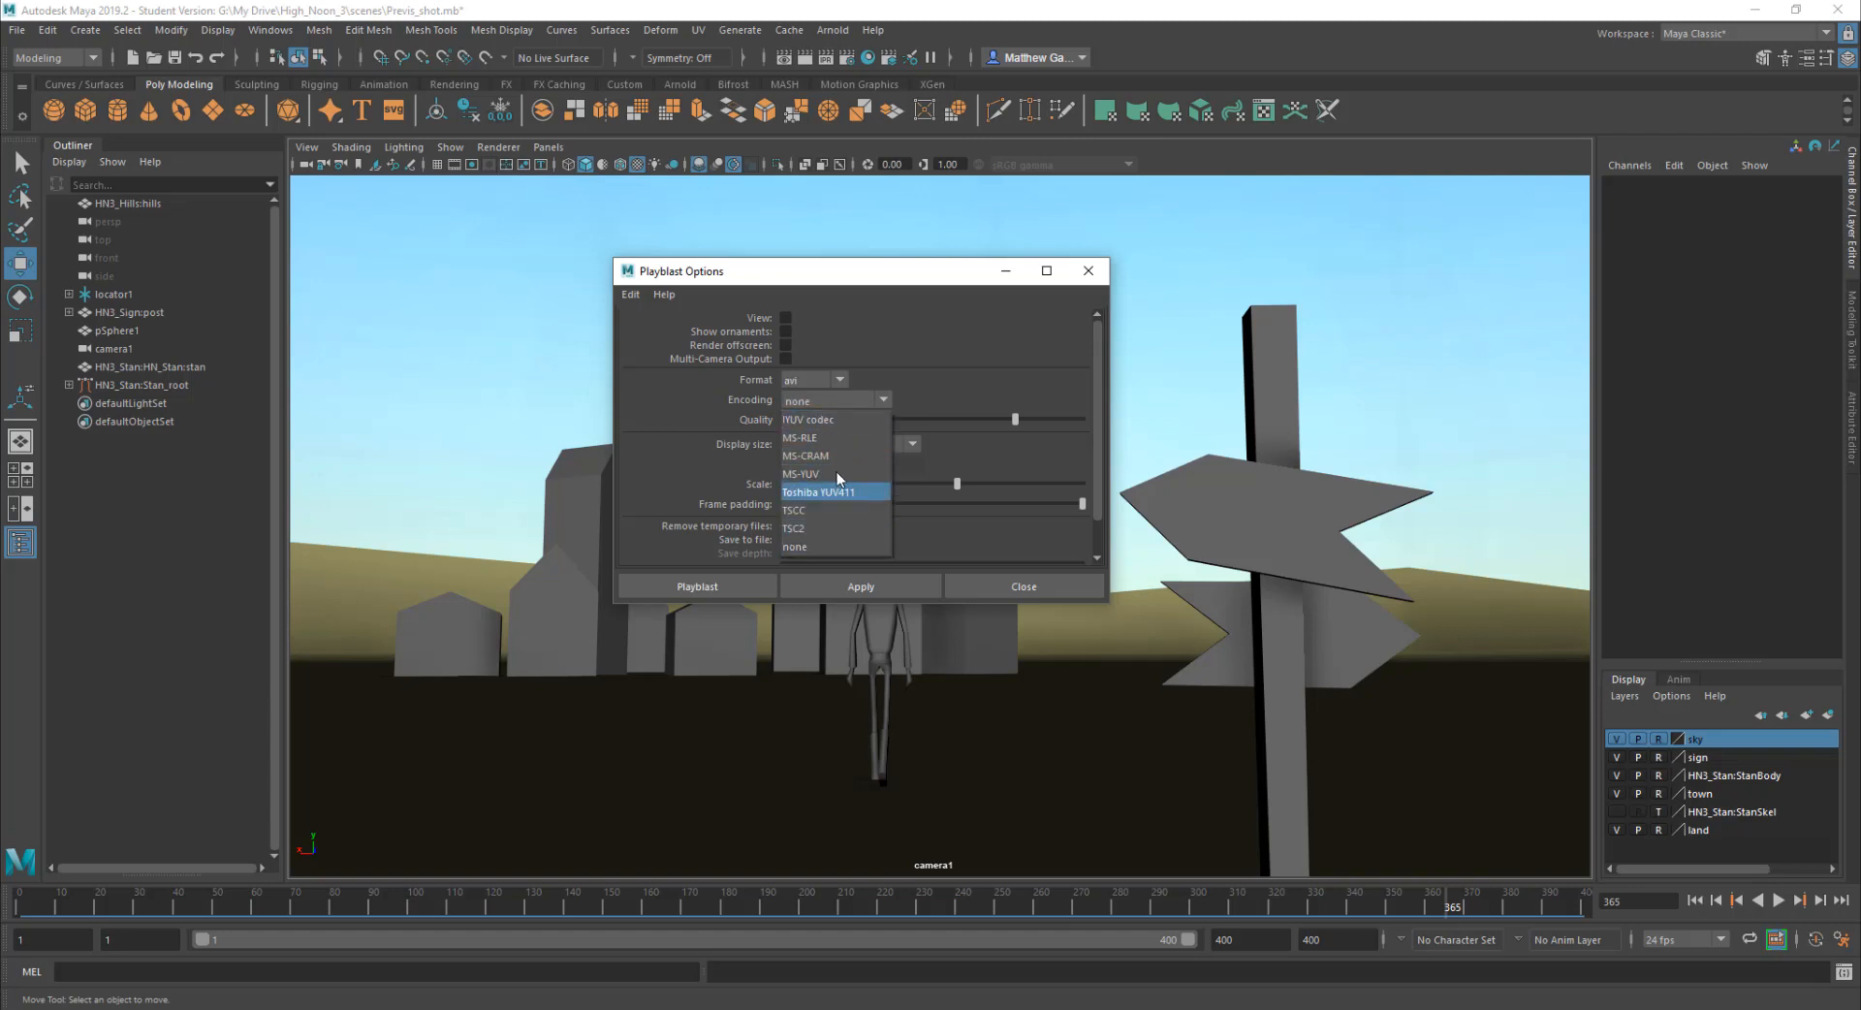
pyautogui.click(938, 351)
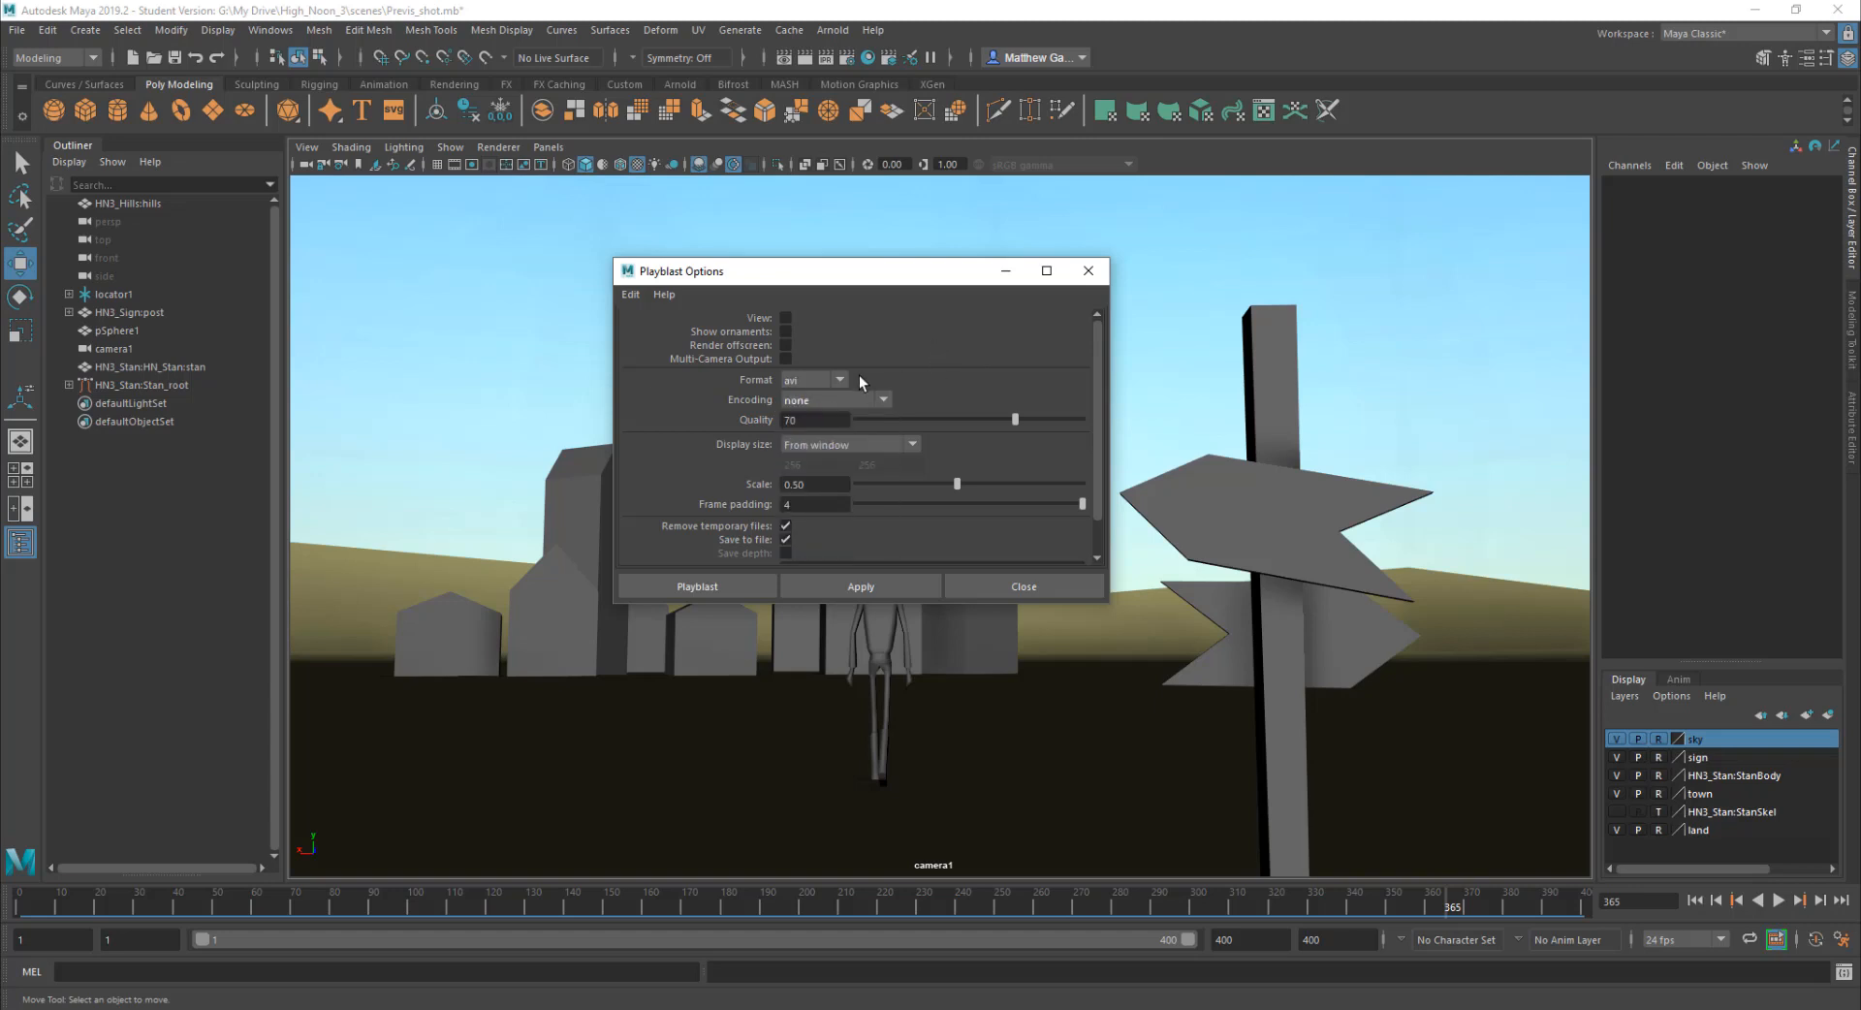
# Step: Try the image format with jpg encoding for the playblast
pyautogui.click(837, 377)
pyautogui.click(809, 437)
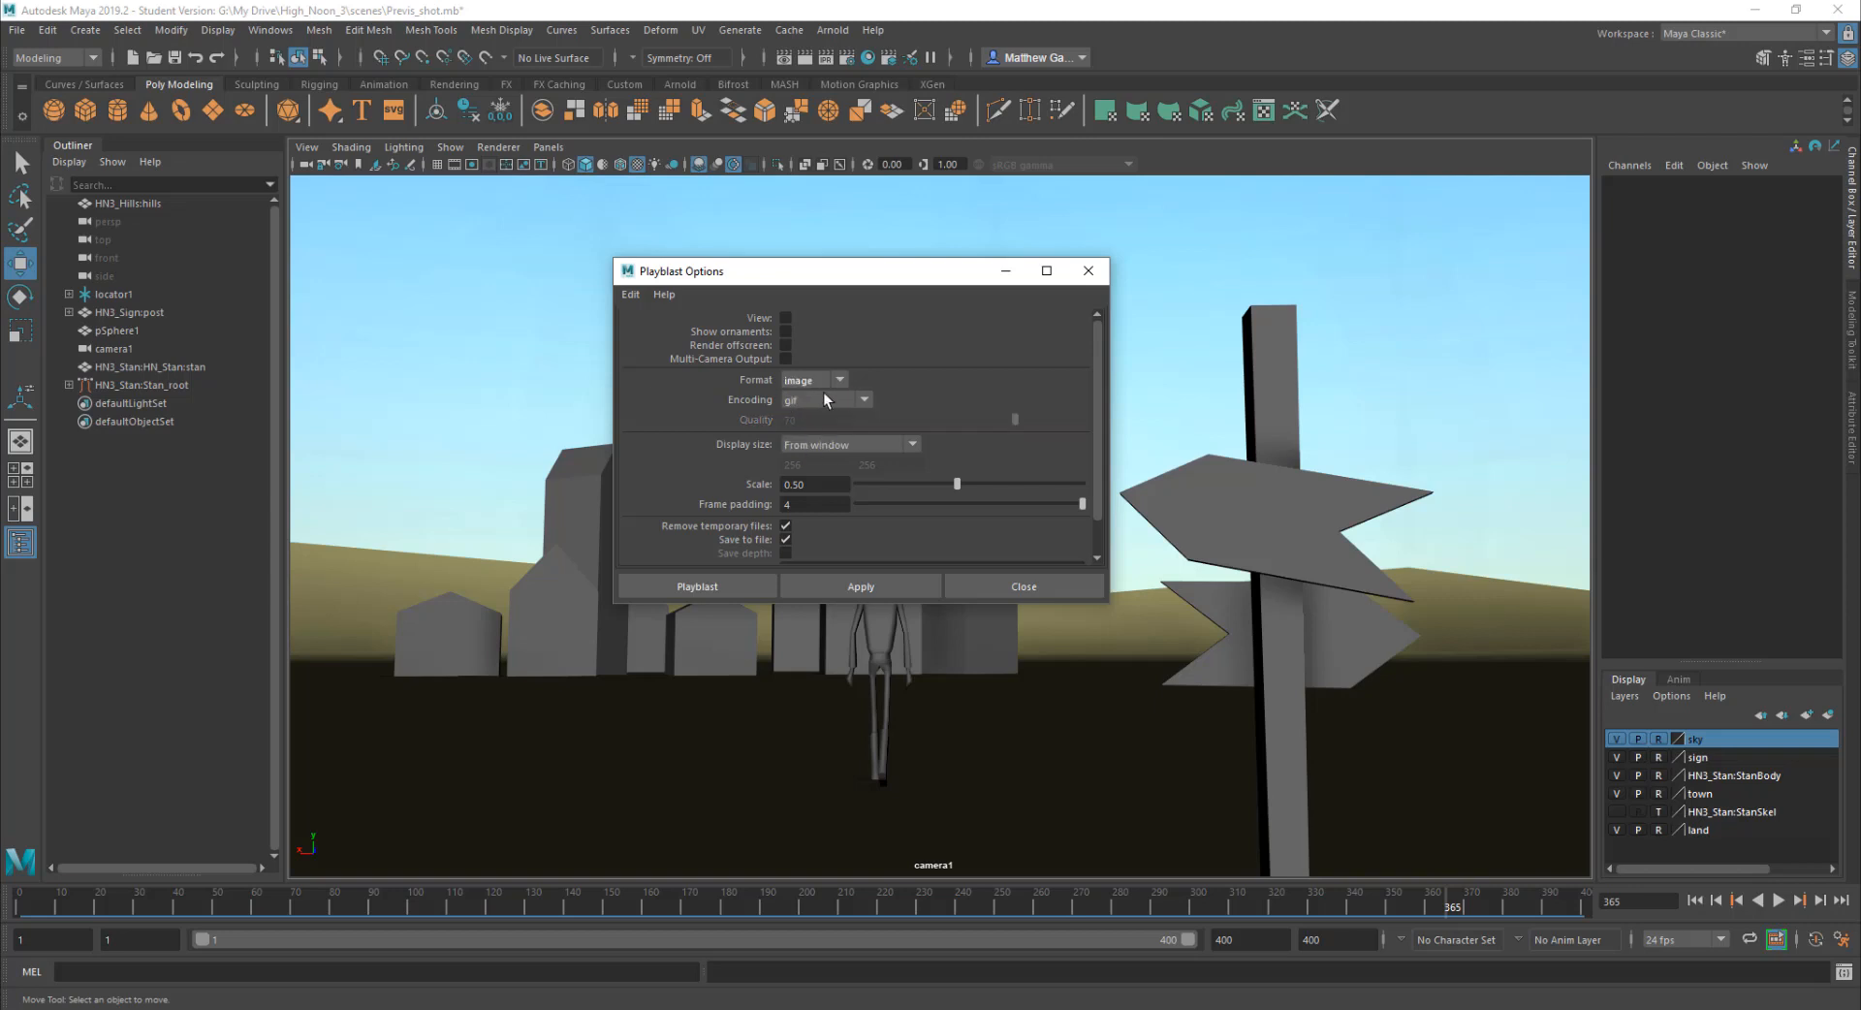
pyautogui.click(840, 407)
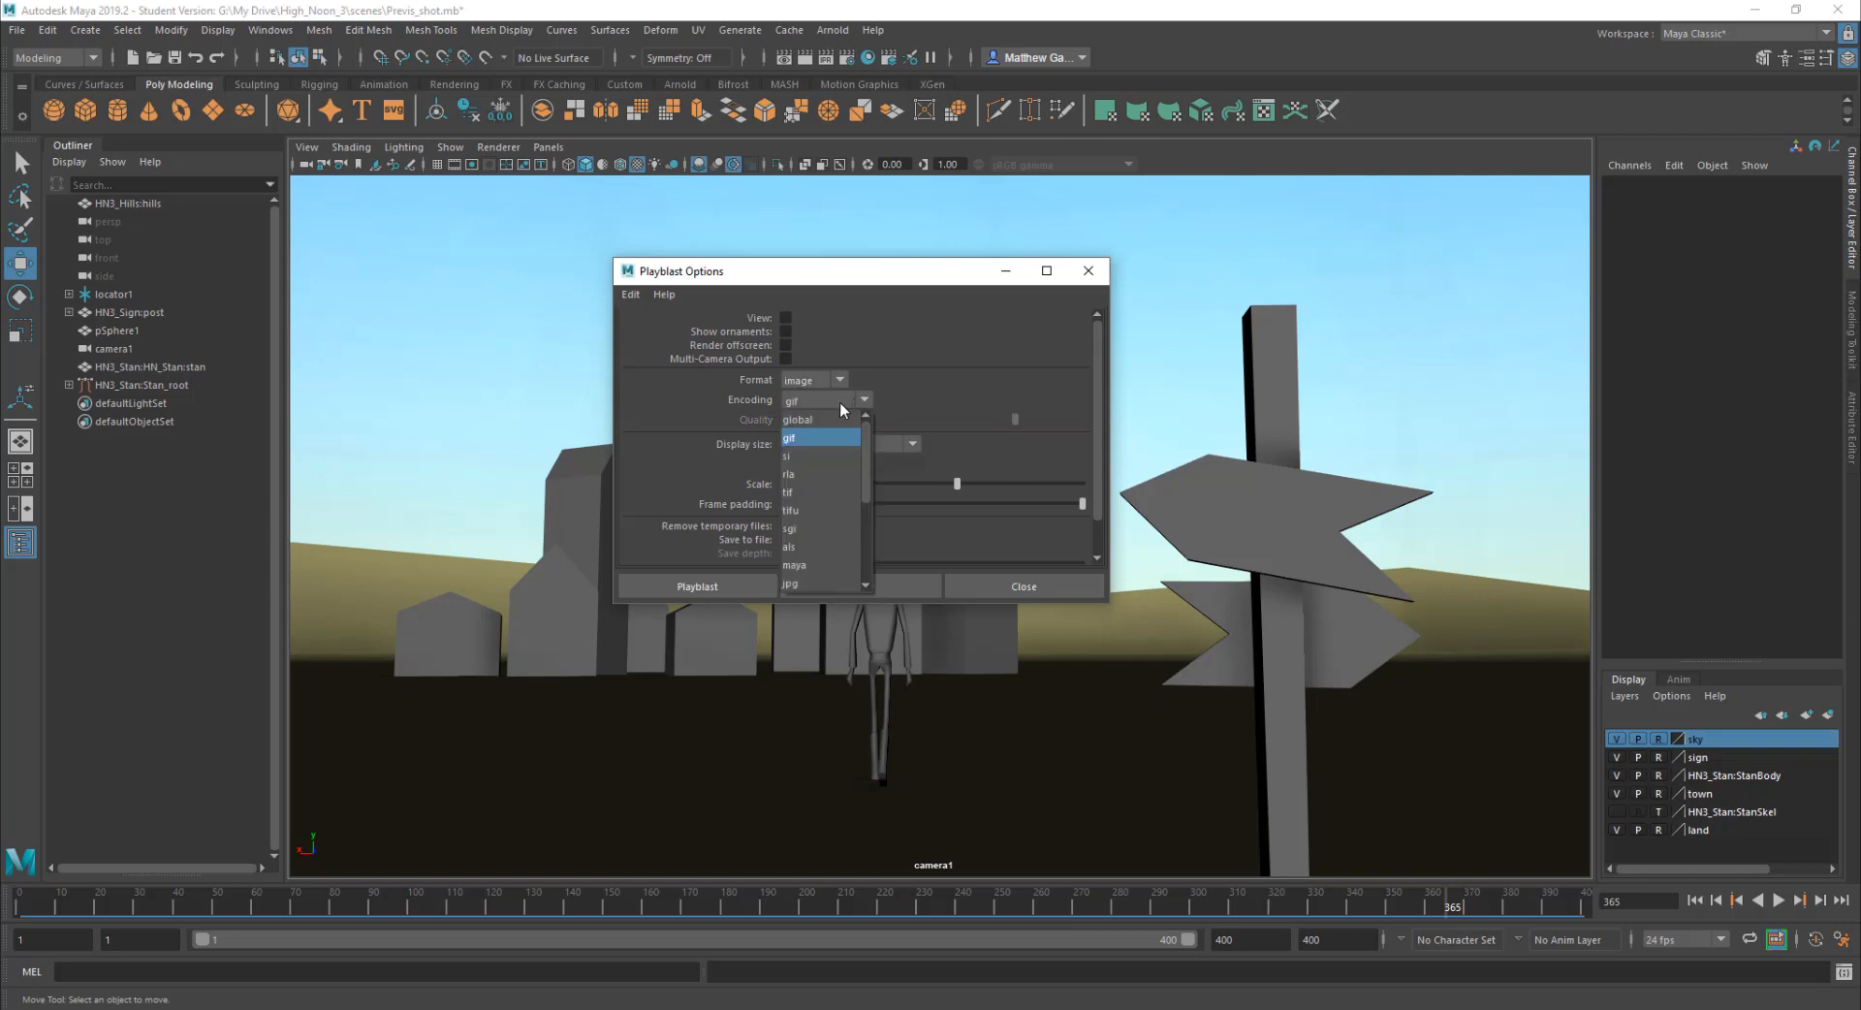
pyautogui.click(810, 585)
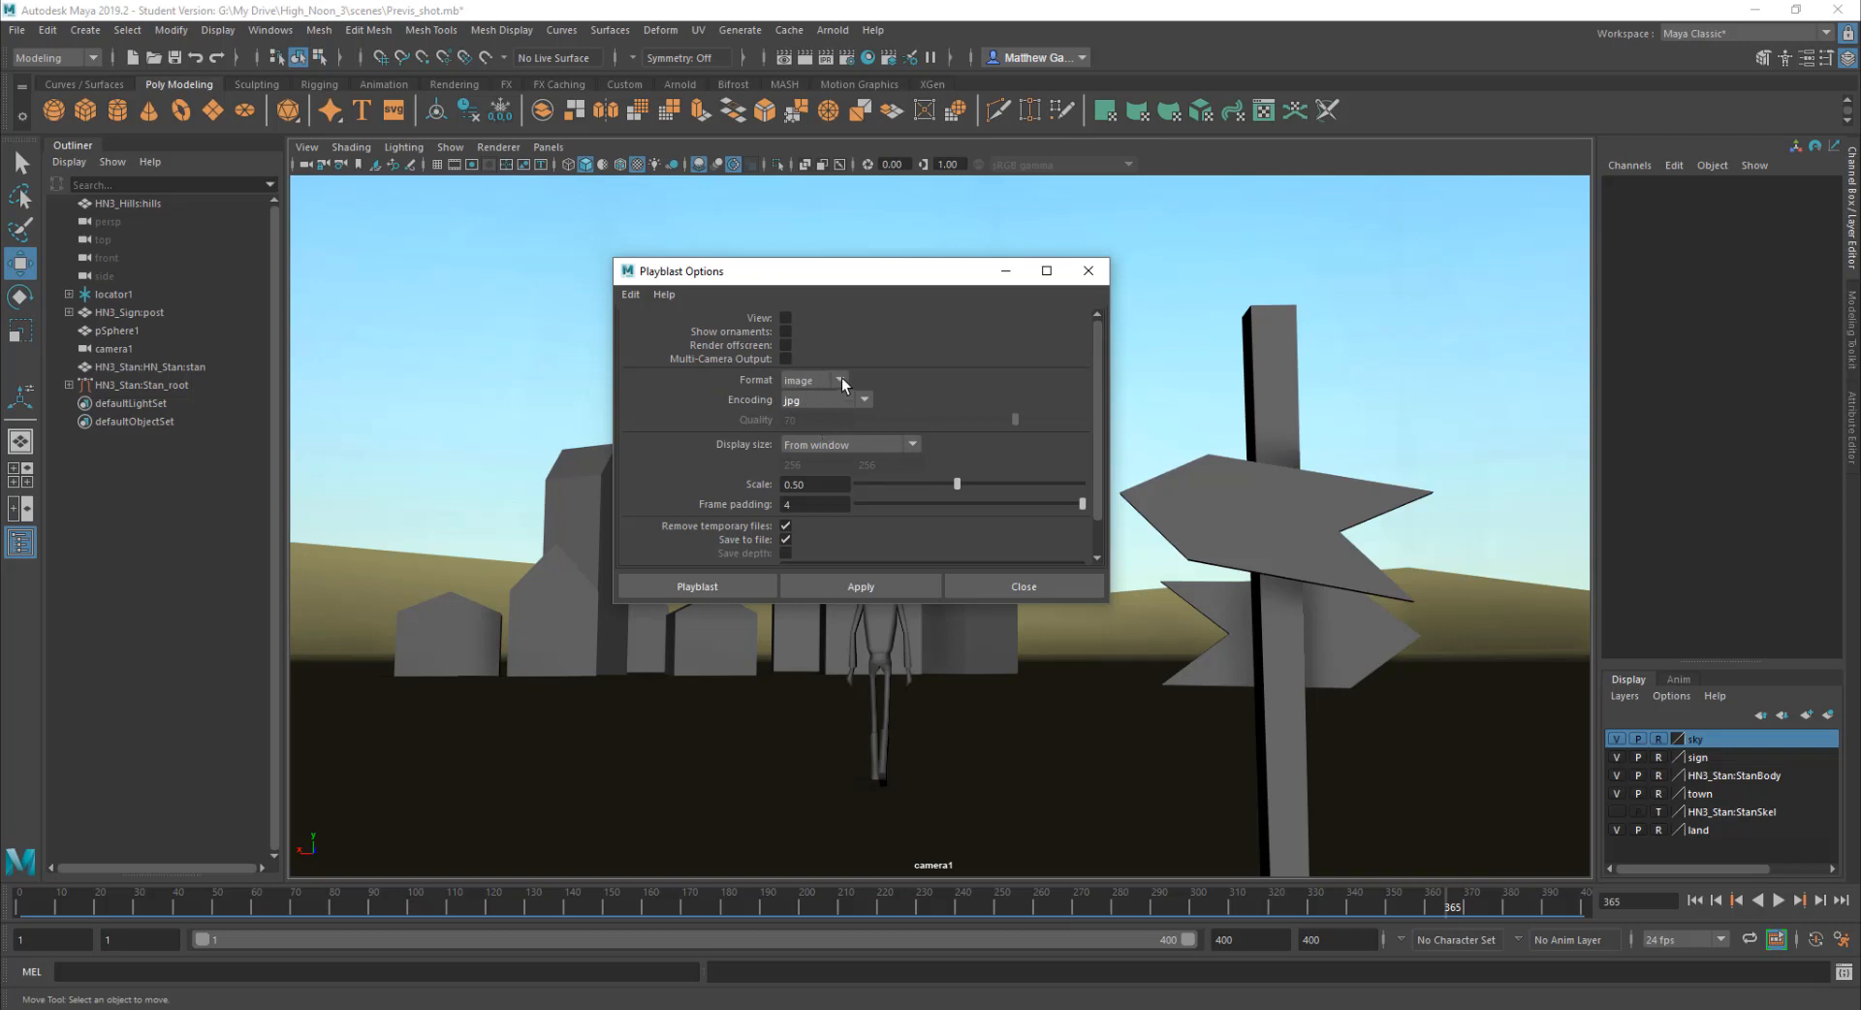
# Step: Set the playblast format to qt with H.264 encoding
pyautogui.click(841, 378)
pyautogui.click(812, 401)
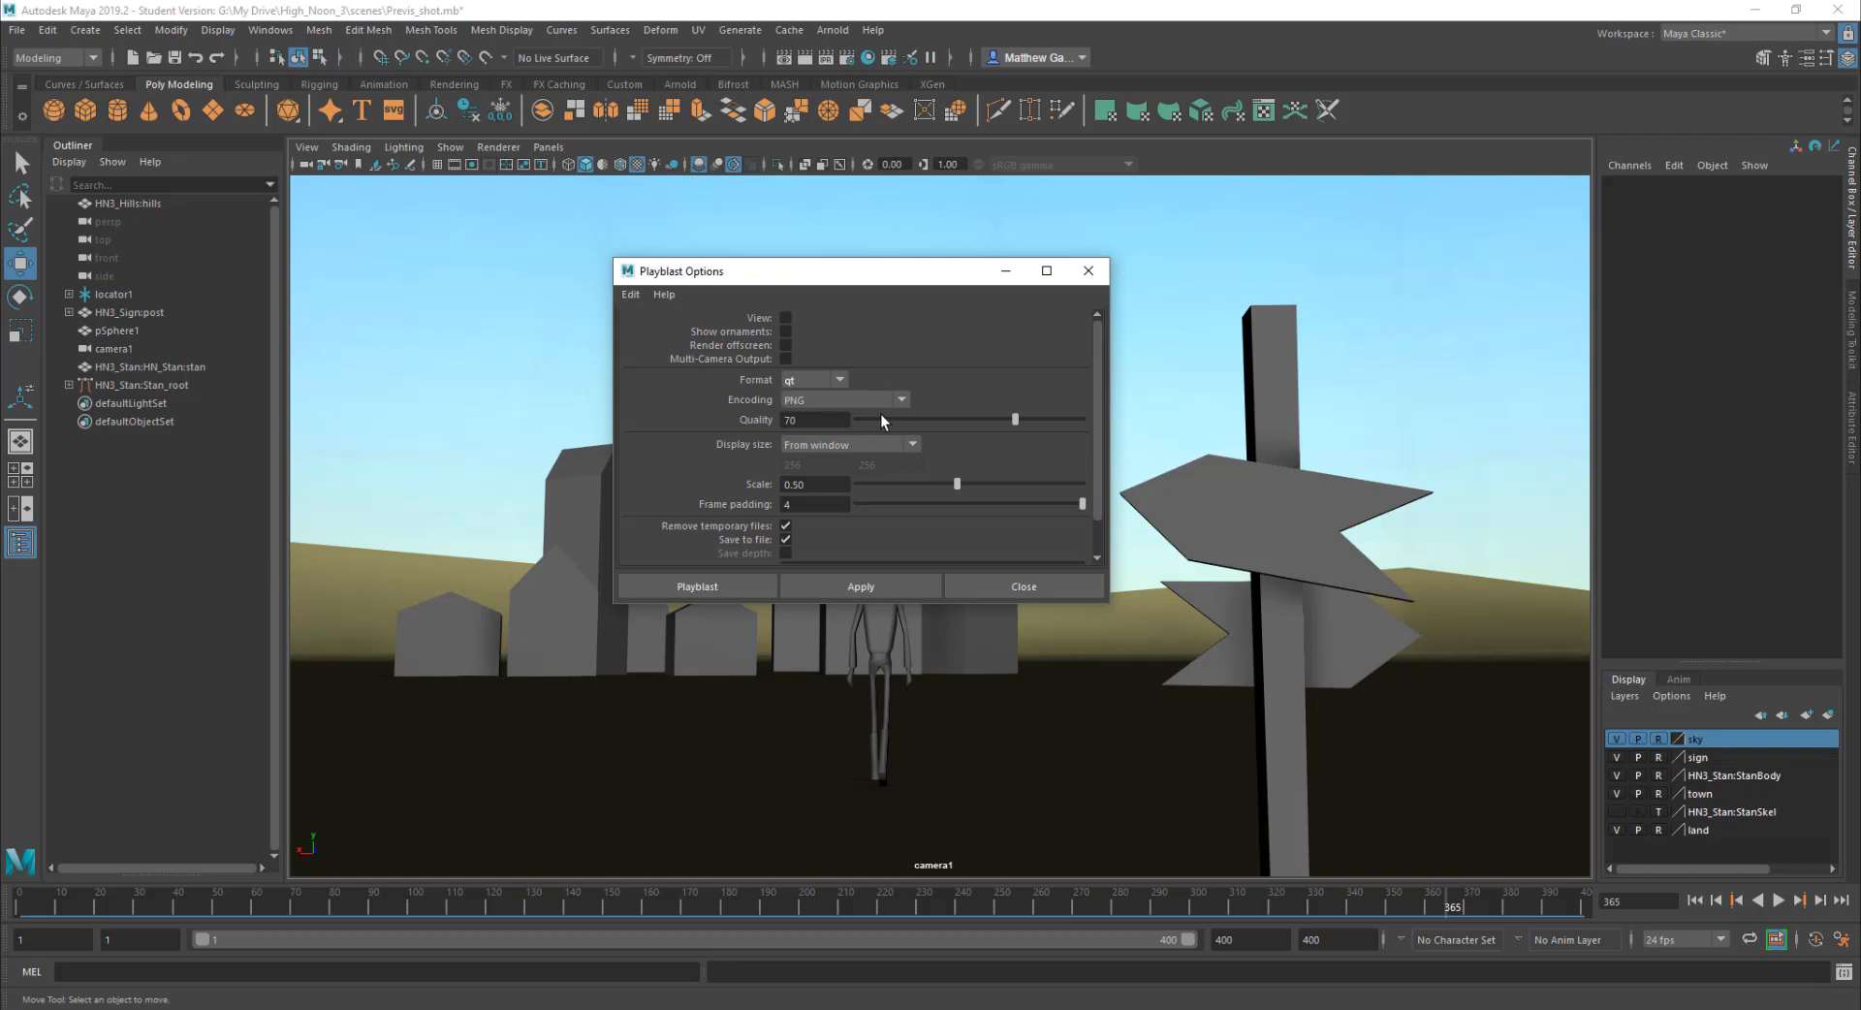
pyautogui.click(902, 398)
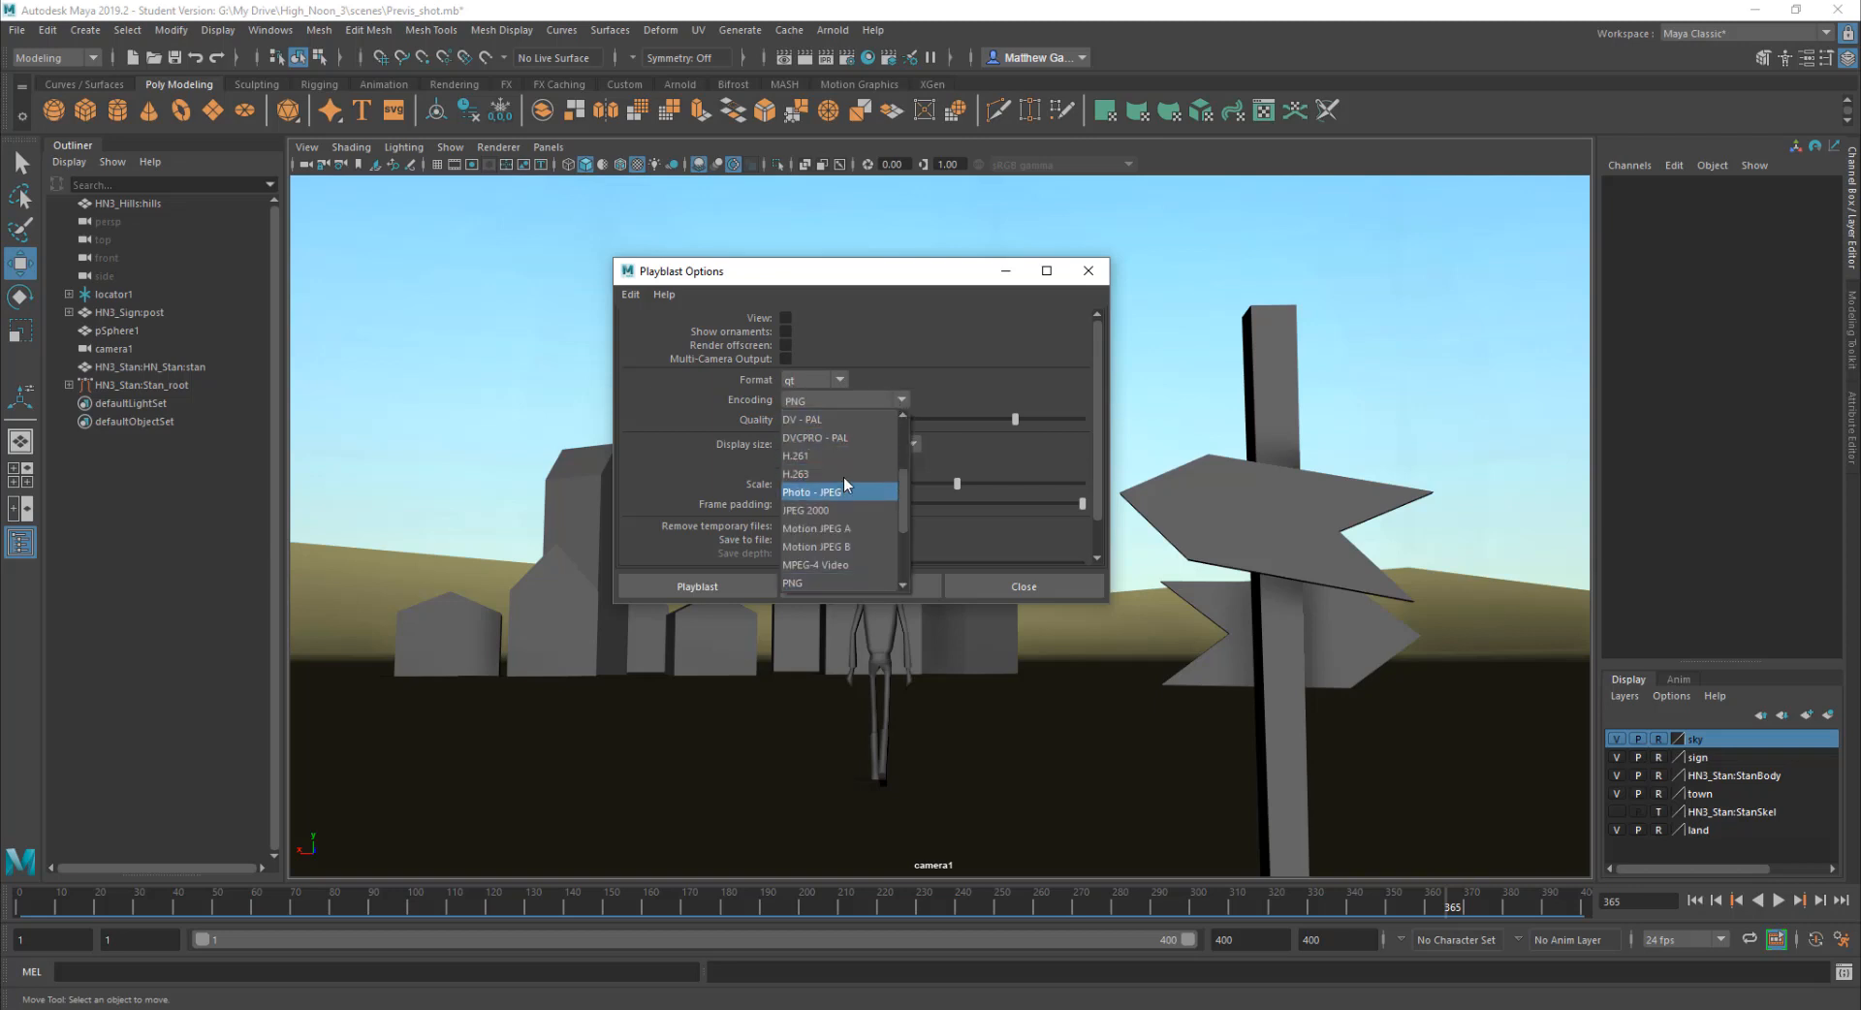
pyautogui.scroll(1, 818, 465)
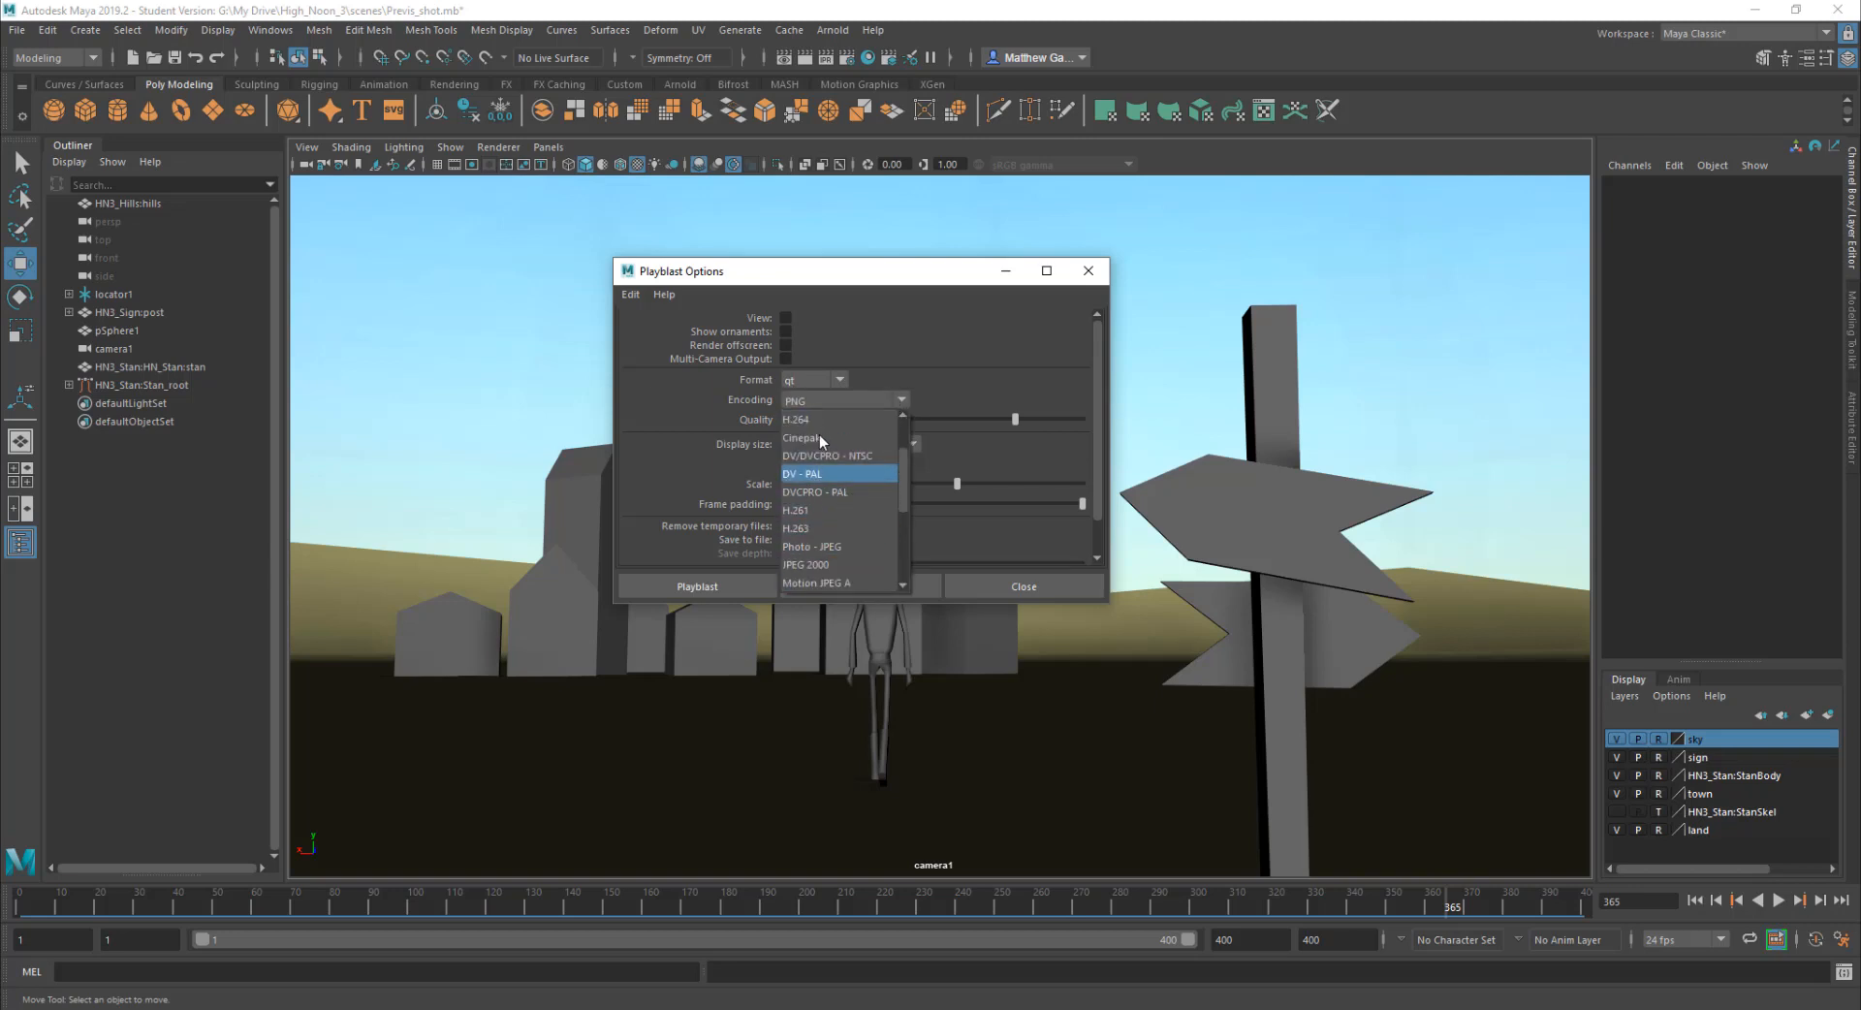
pyautogui.click(822, 419)
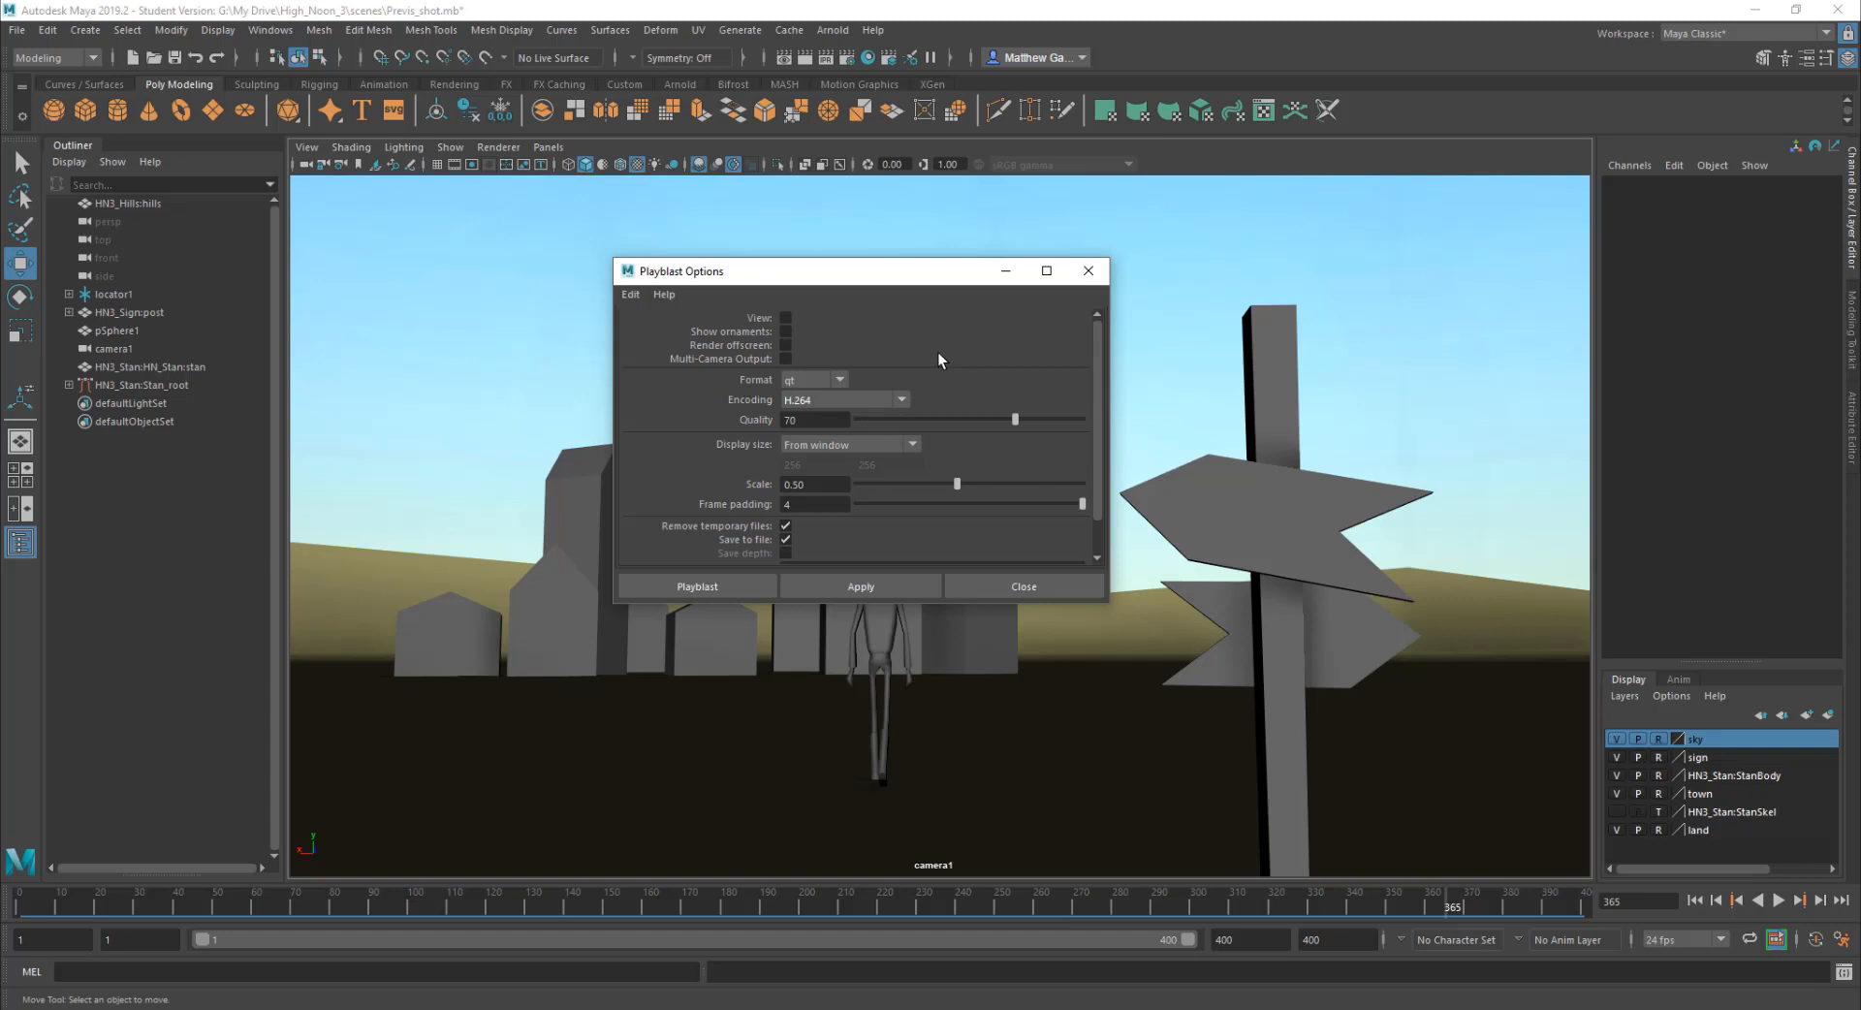
# Step: Set the playblast quality to 100, the display size to From Render Settings and the scale to 1.00, with frame padding 4
pyautogui.moveTo(1014, 418); pyautogui.dragTo(1085, 418)
pyautogui.click(911, 445)
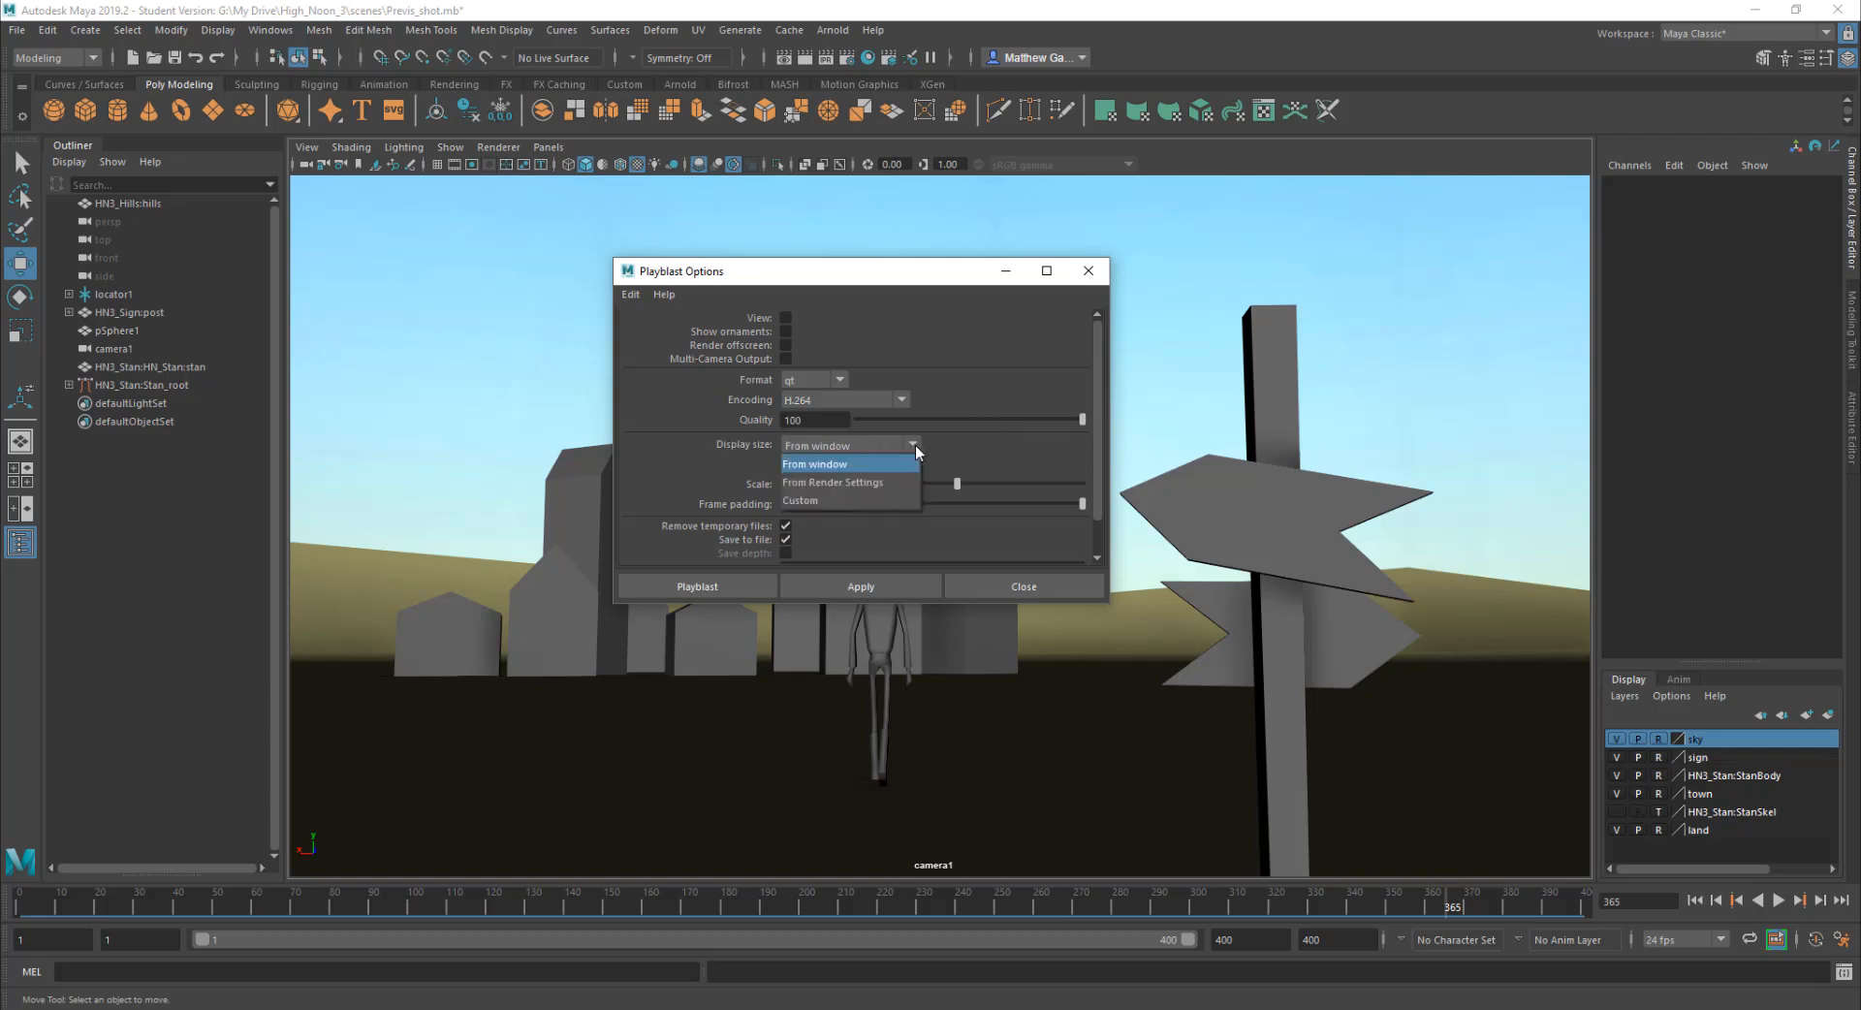
pyautogui.click(859, 475)
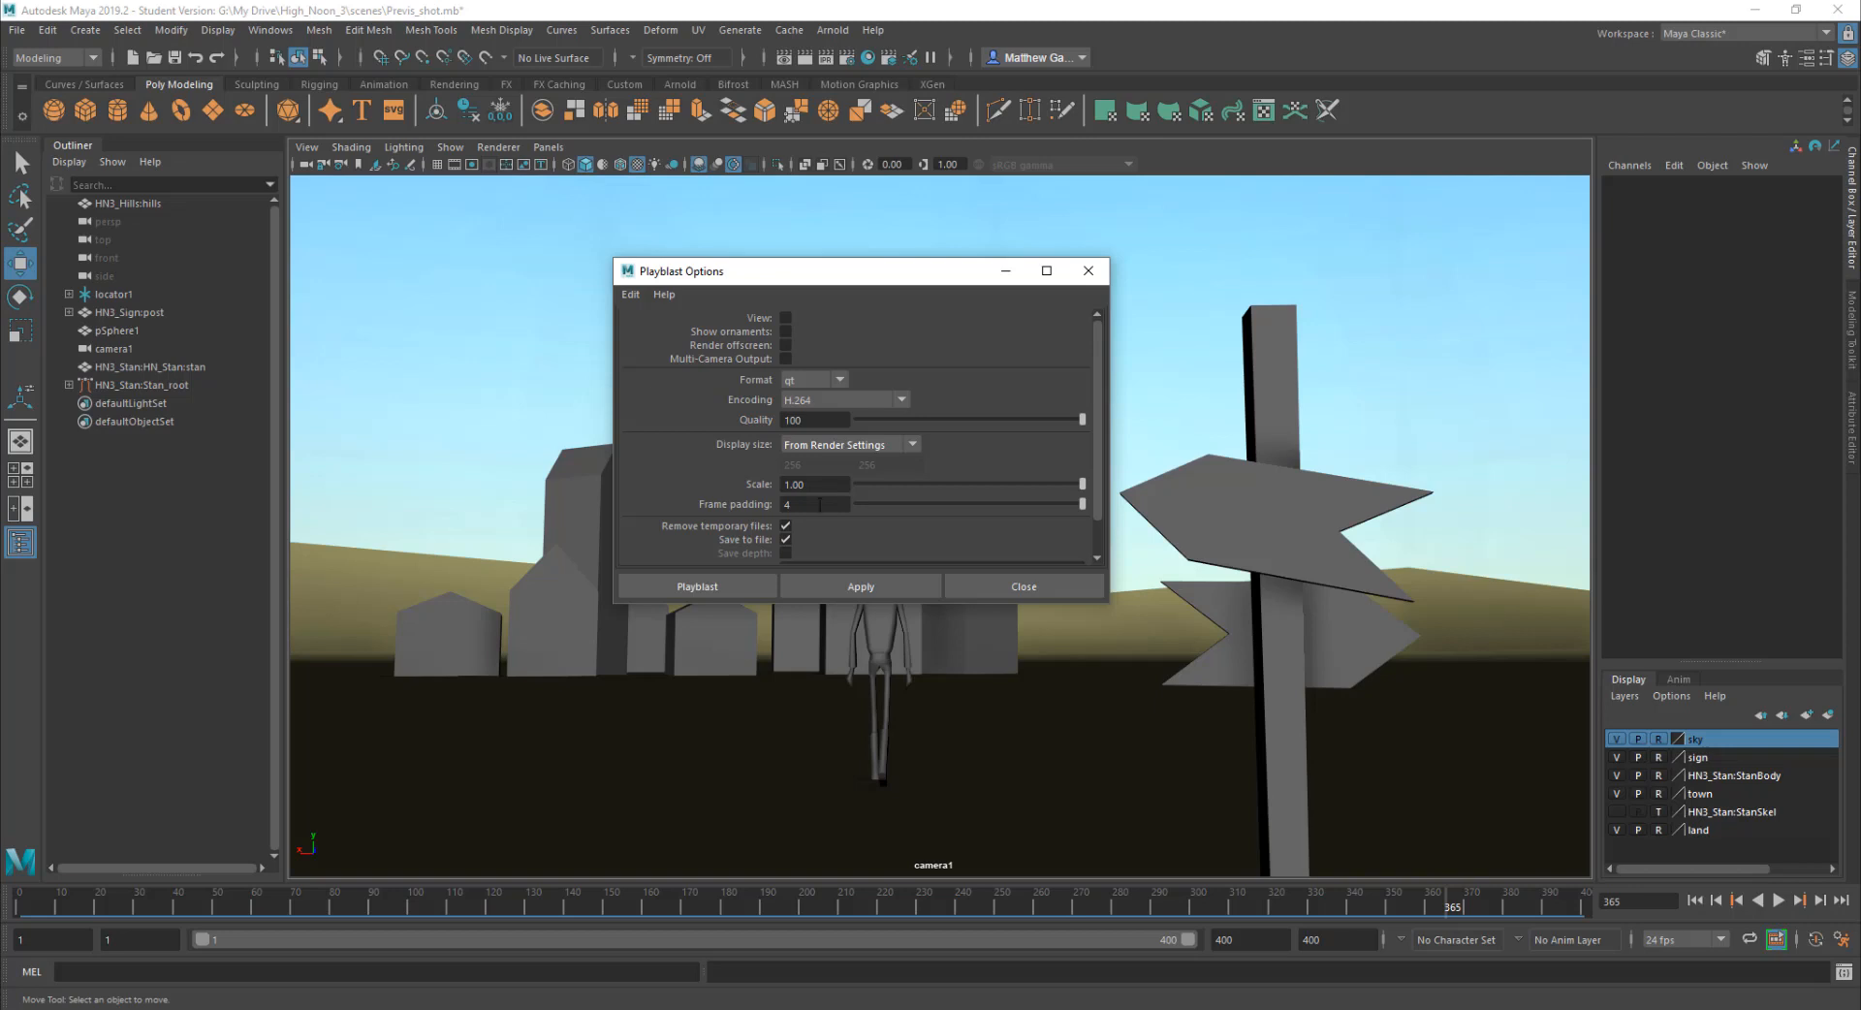
pyautogui.doubleClick(813, 505)
# Step: Name the movie file Previs_shot001 and check the folder it saves to, without changing the location
pyautogui.moveTo(1099, 392); pyautogui.dragTo(1101, 438)
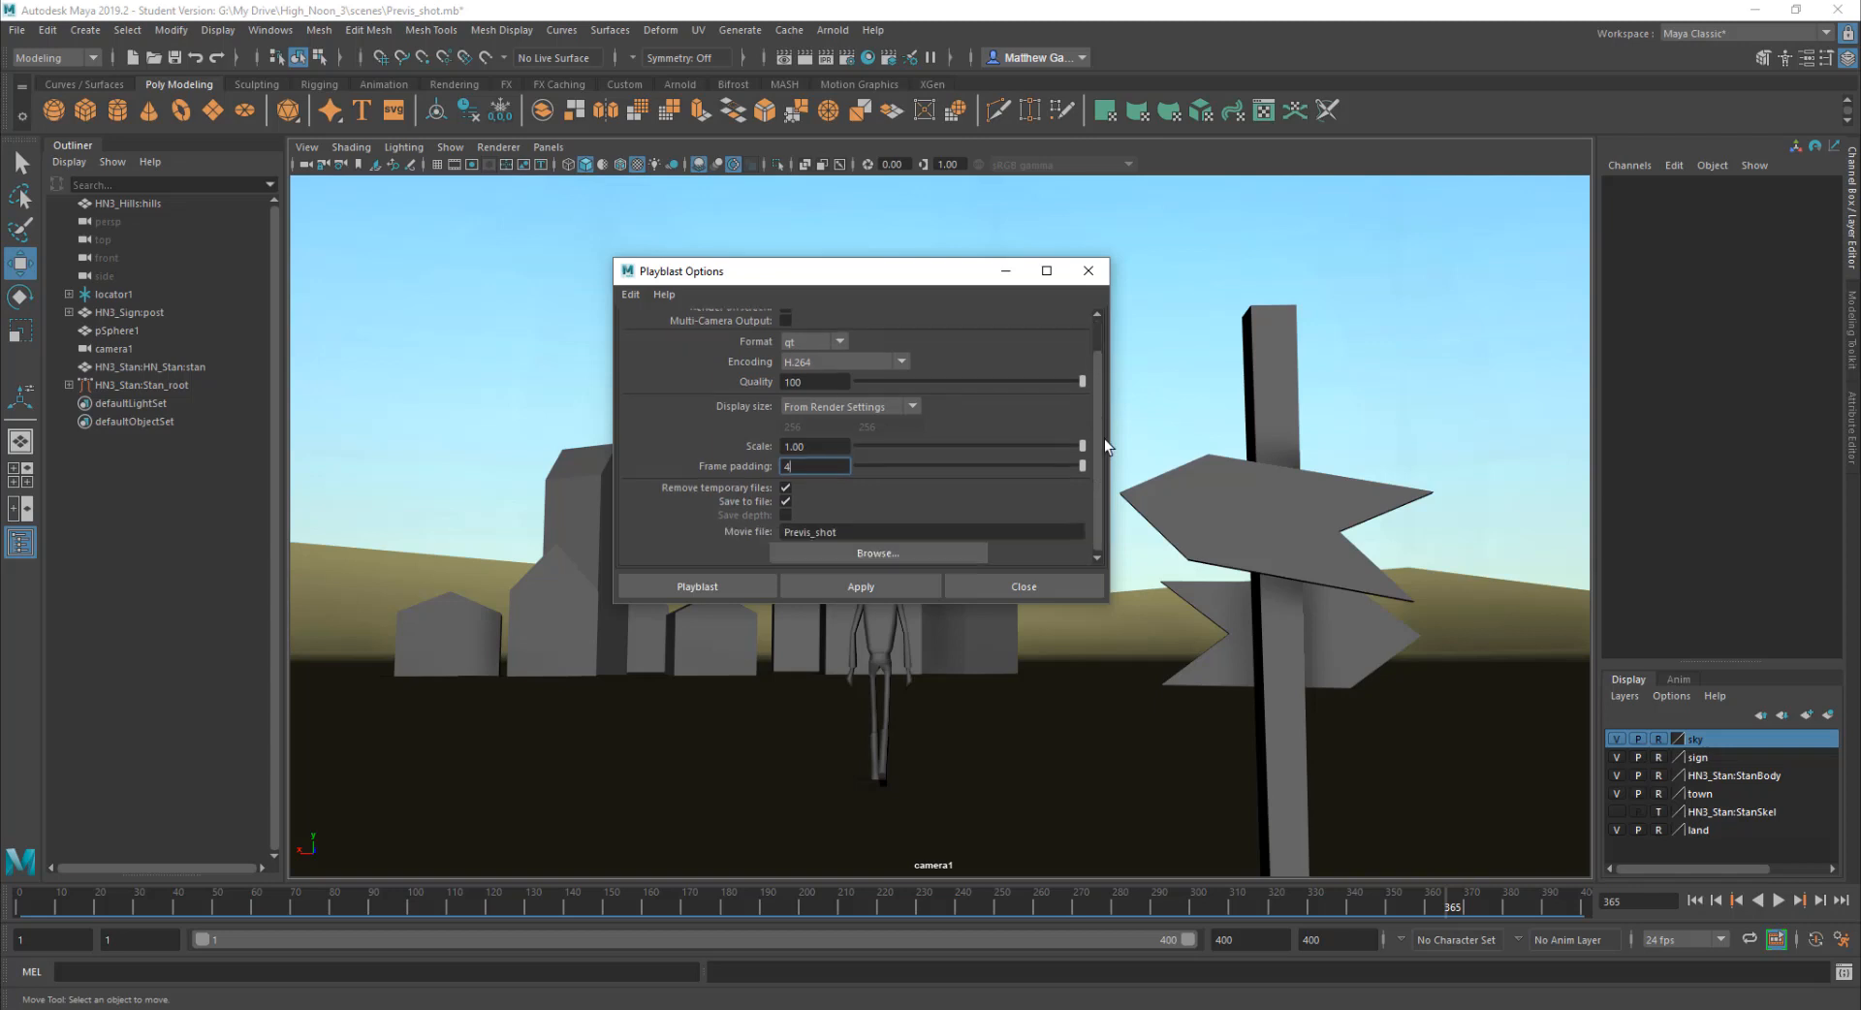
pyautogui.click(858, 530)
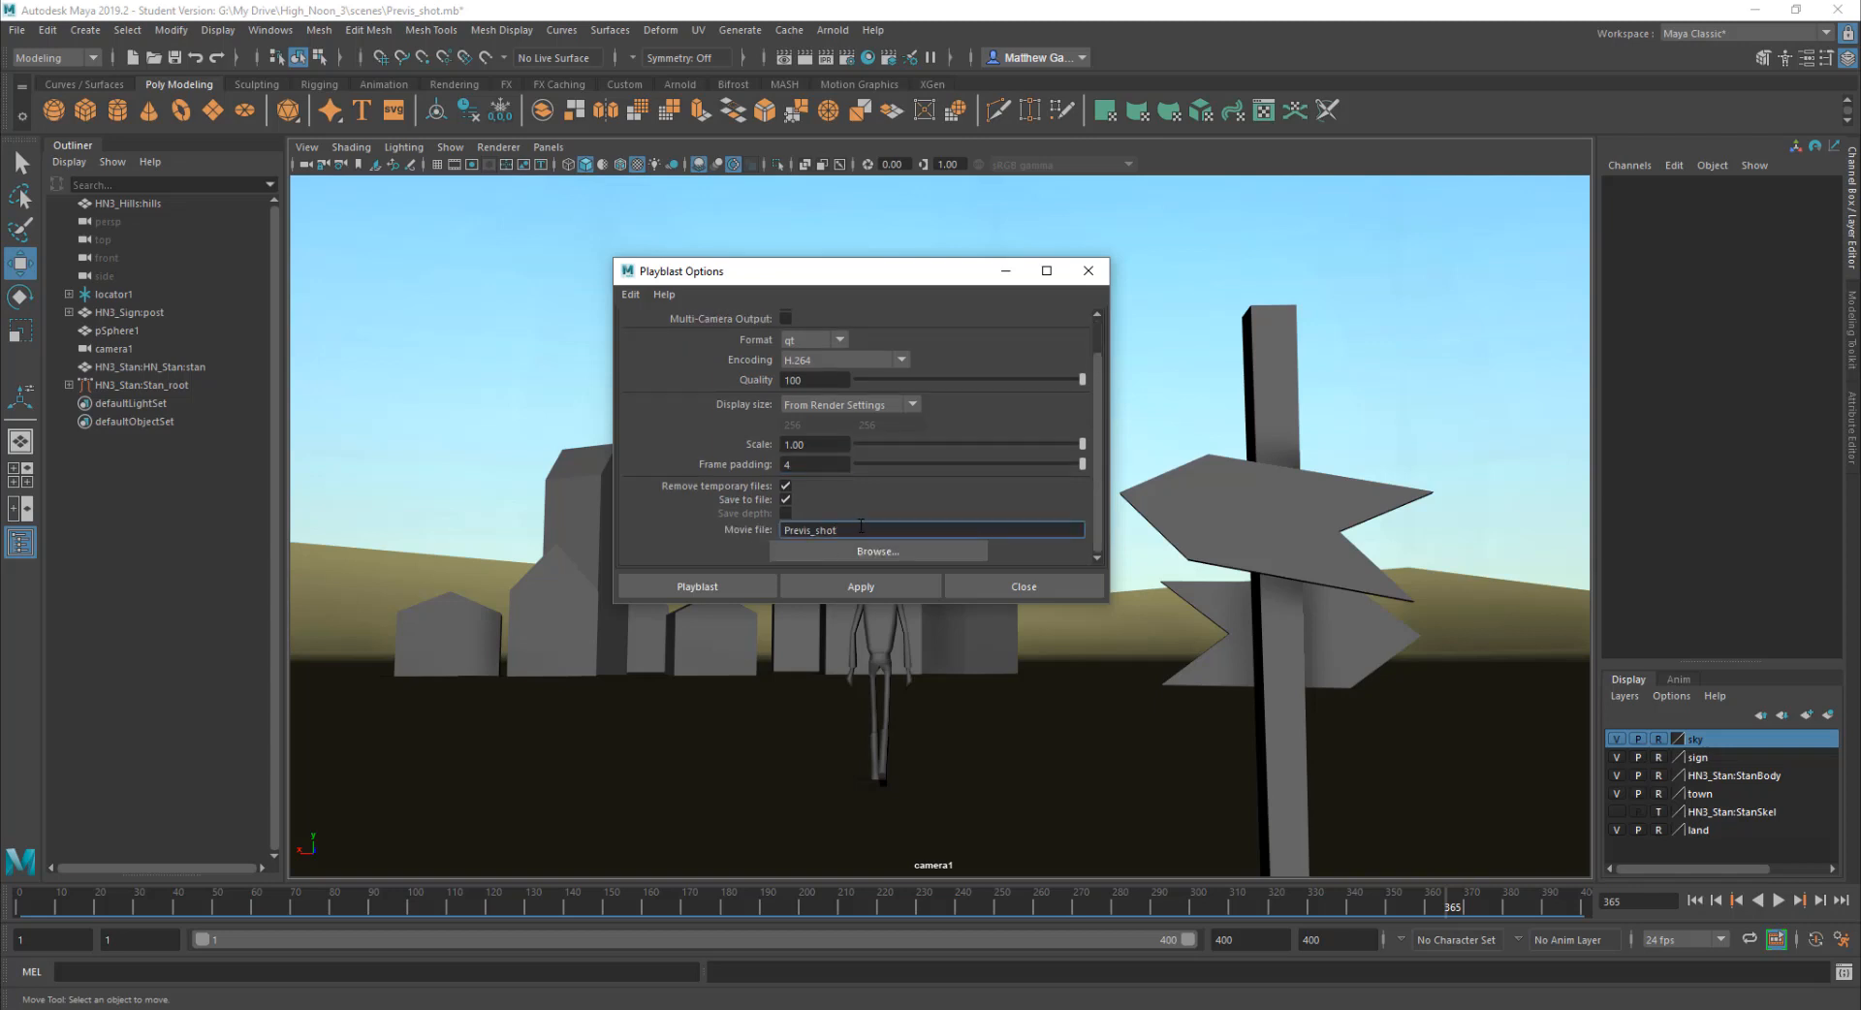
pyautogui.write('0001')
pyautogui.click(880, 550)
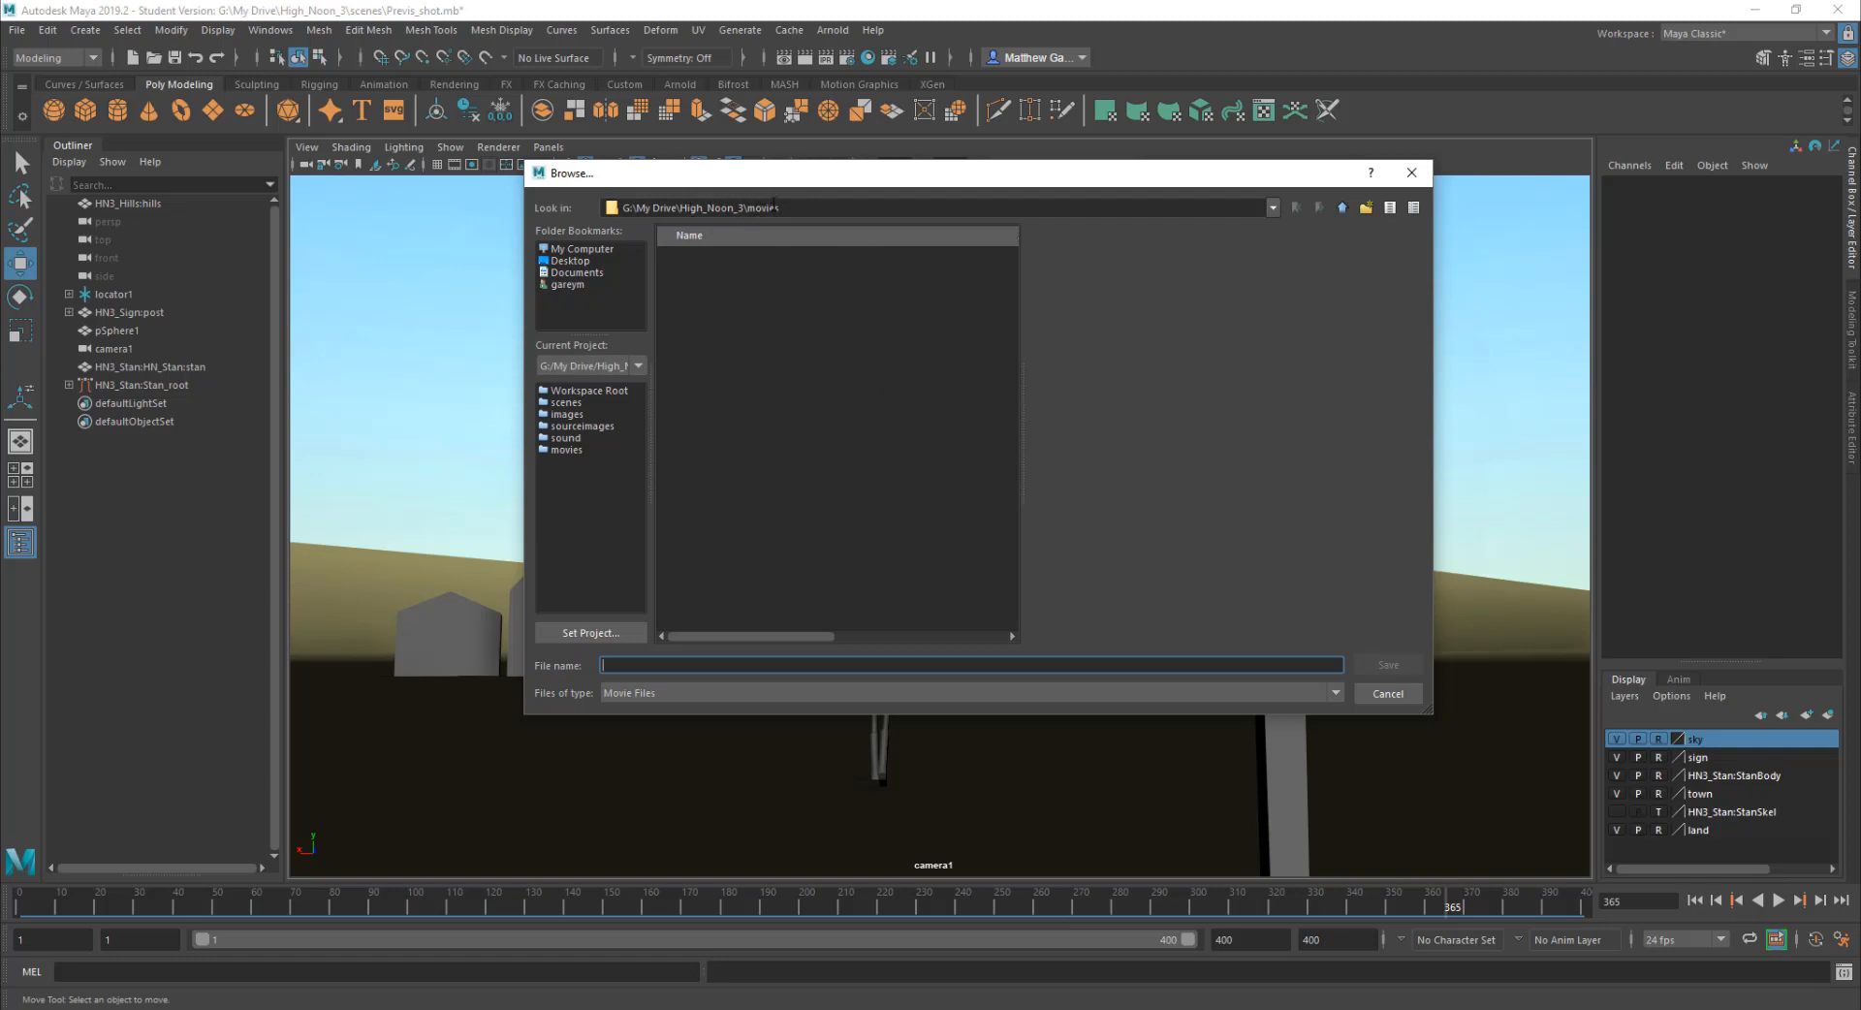
pyautogui.click(1401, 695)
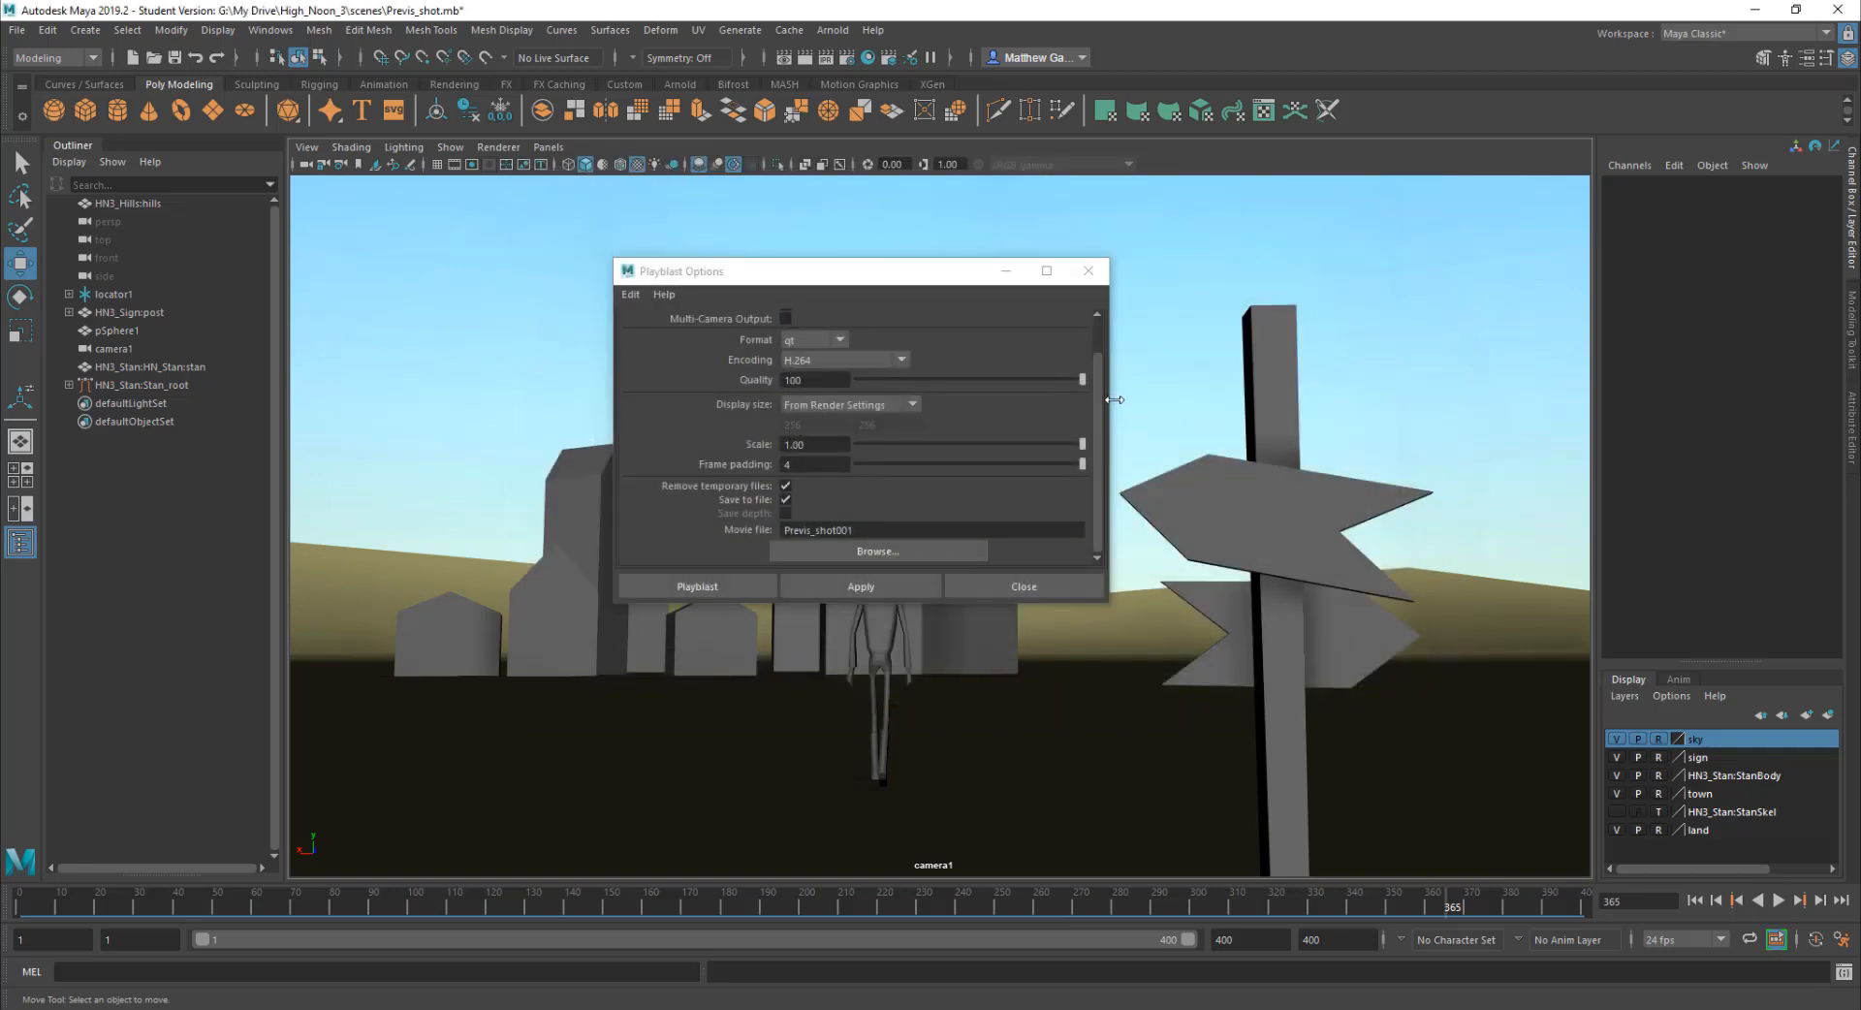
# Step: Review the playblast settings once more and playblast the shot to the movie file
pyautogui.scroll(2, 1097, 420)
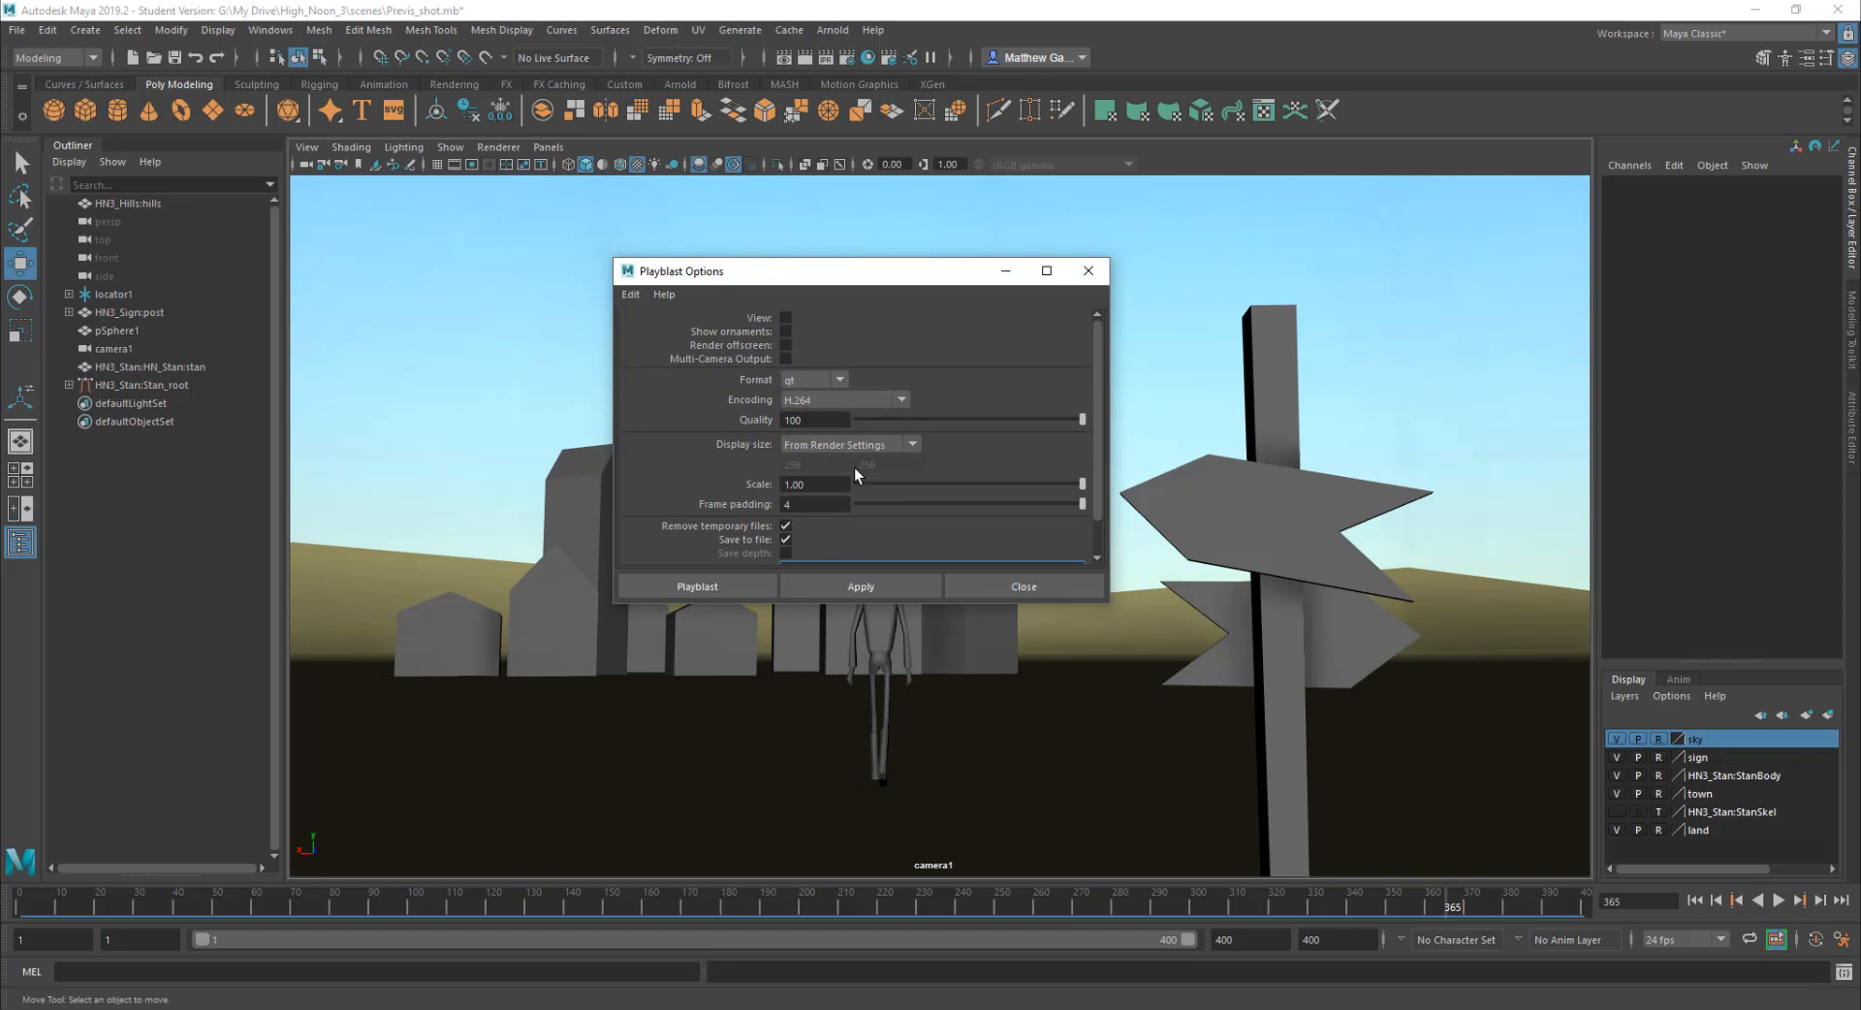
pyautogui.moveTo(1097, 395); pyautogui.dragTo(1107, 442)
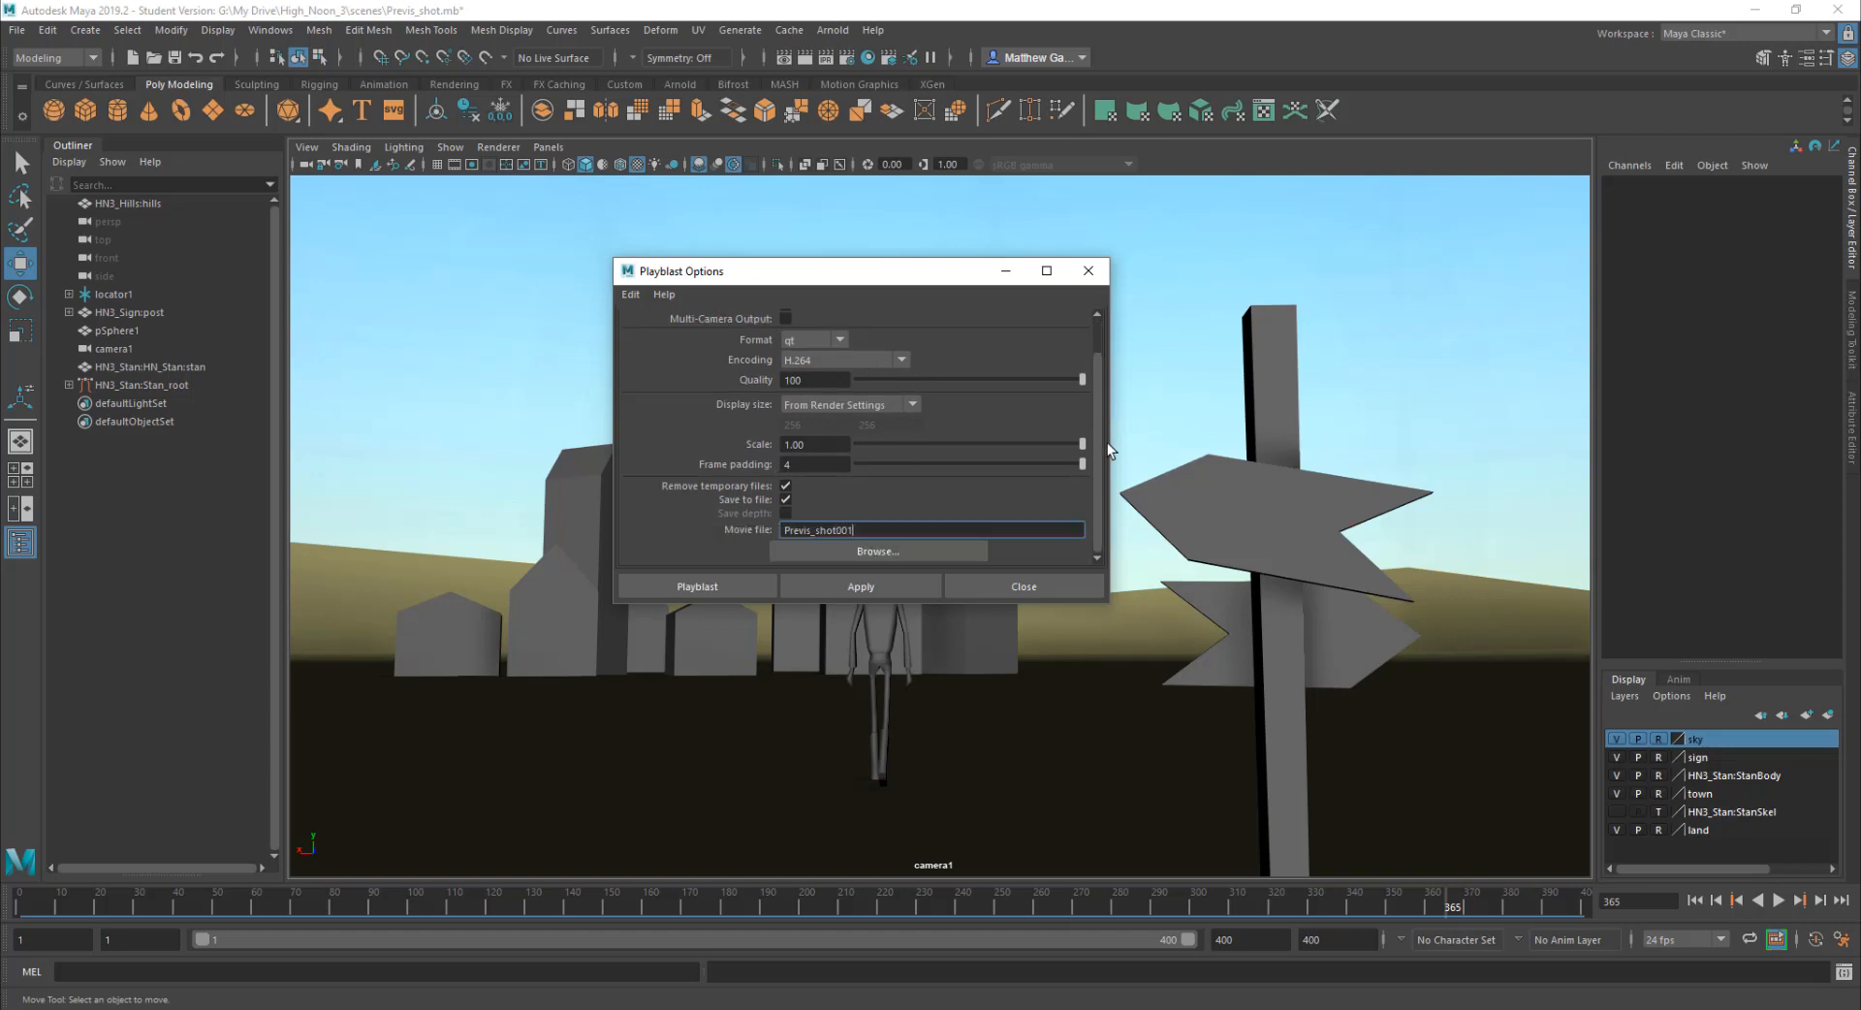
pyautogui.click(717, 590)
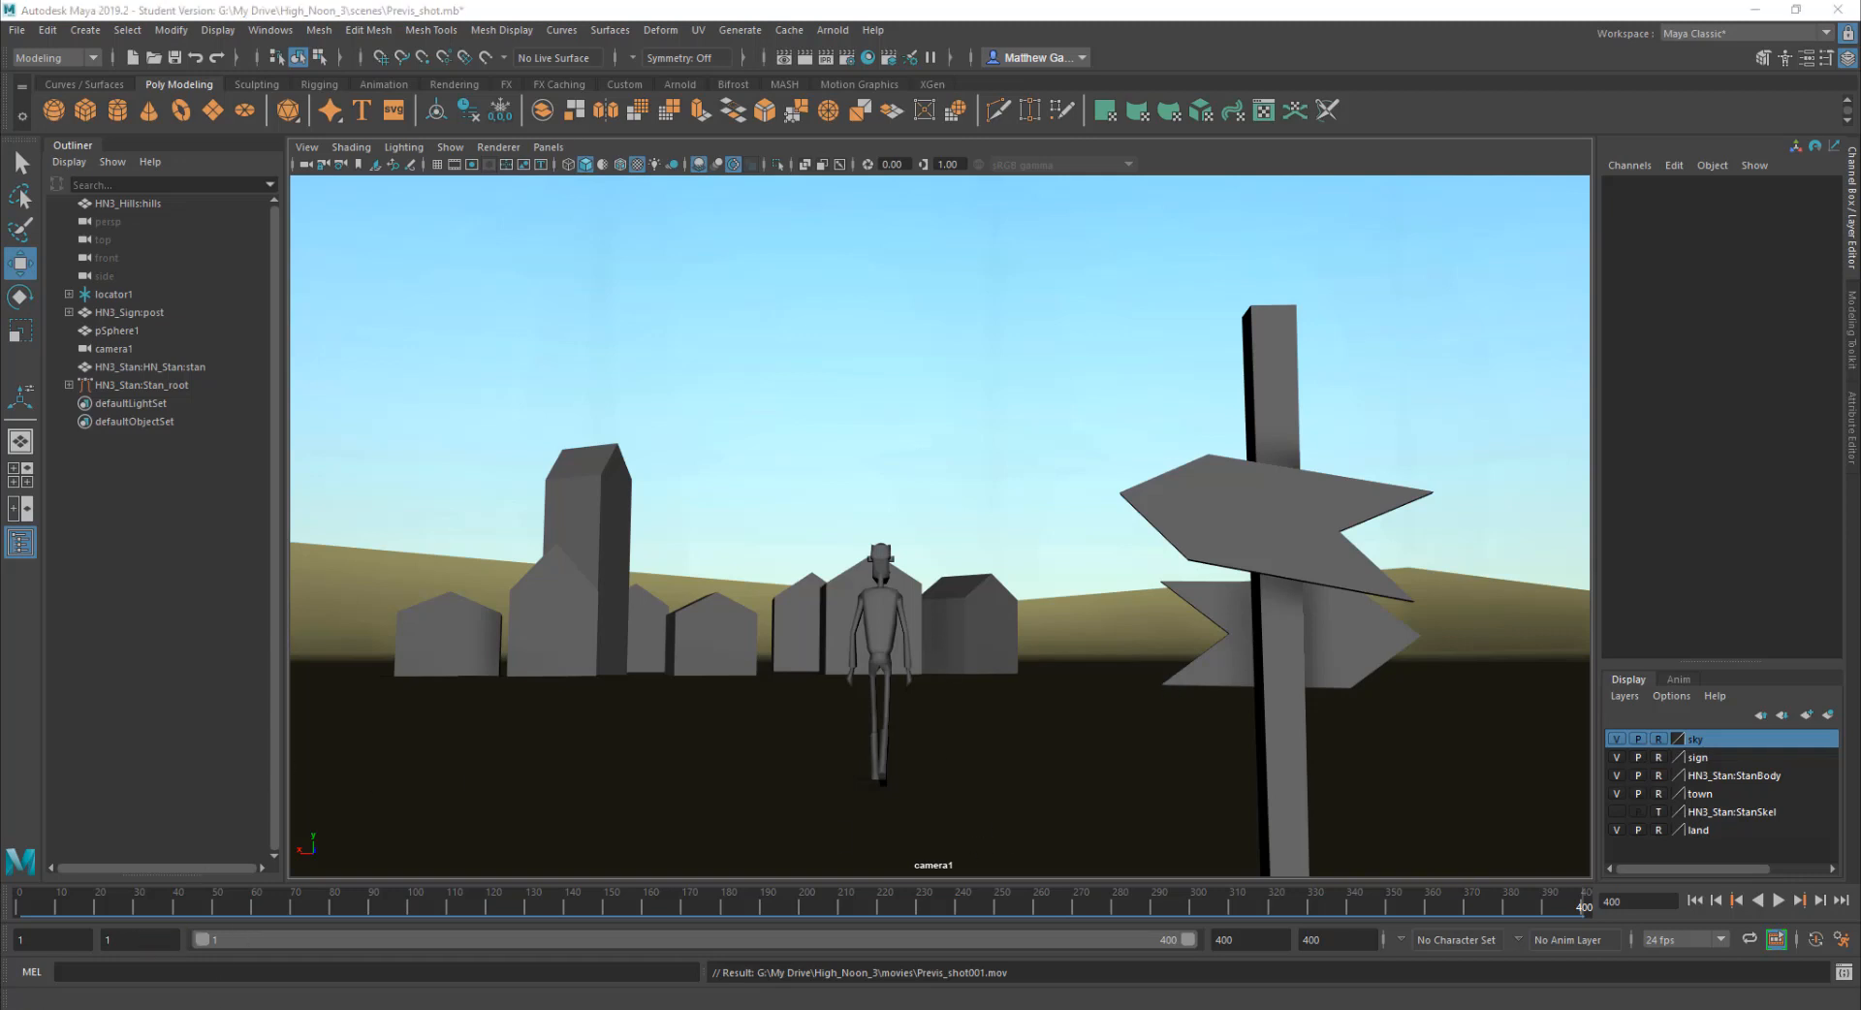
# Step: Switch to File Explorer and open the movies folder of the High_Noon_3 project on the Google Drive File Stream (G:) drive
pyautogui.press('super+e')
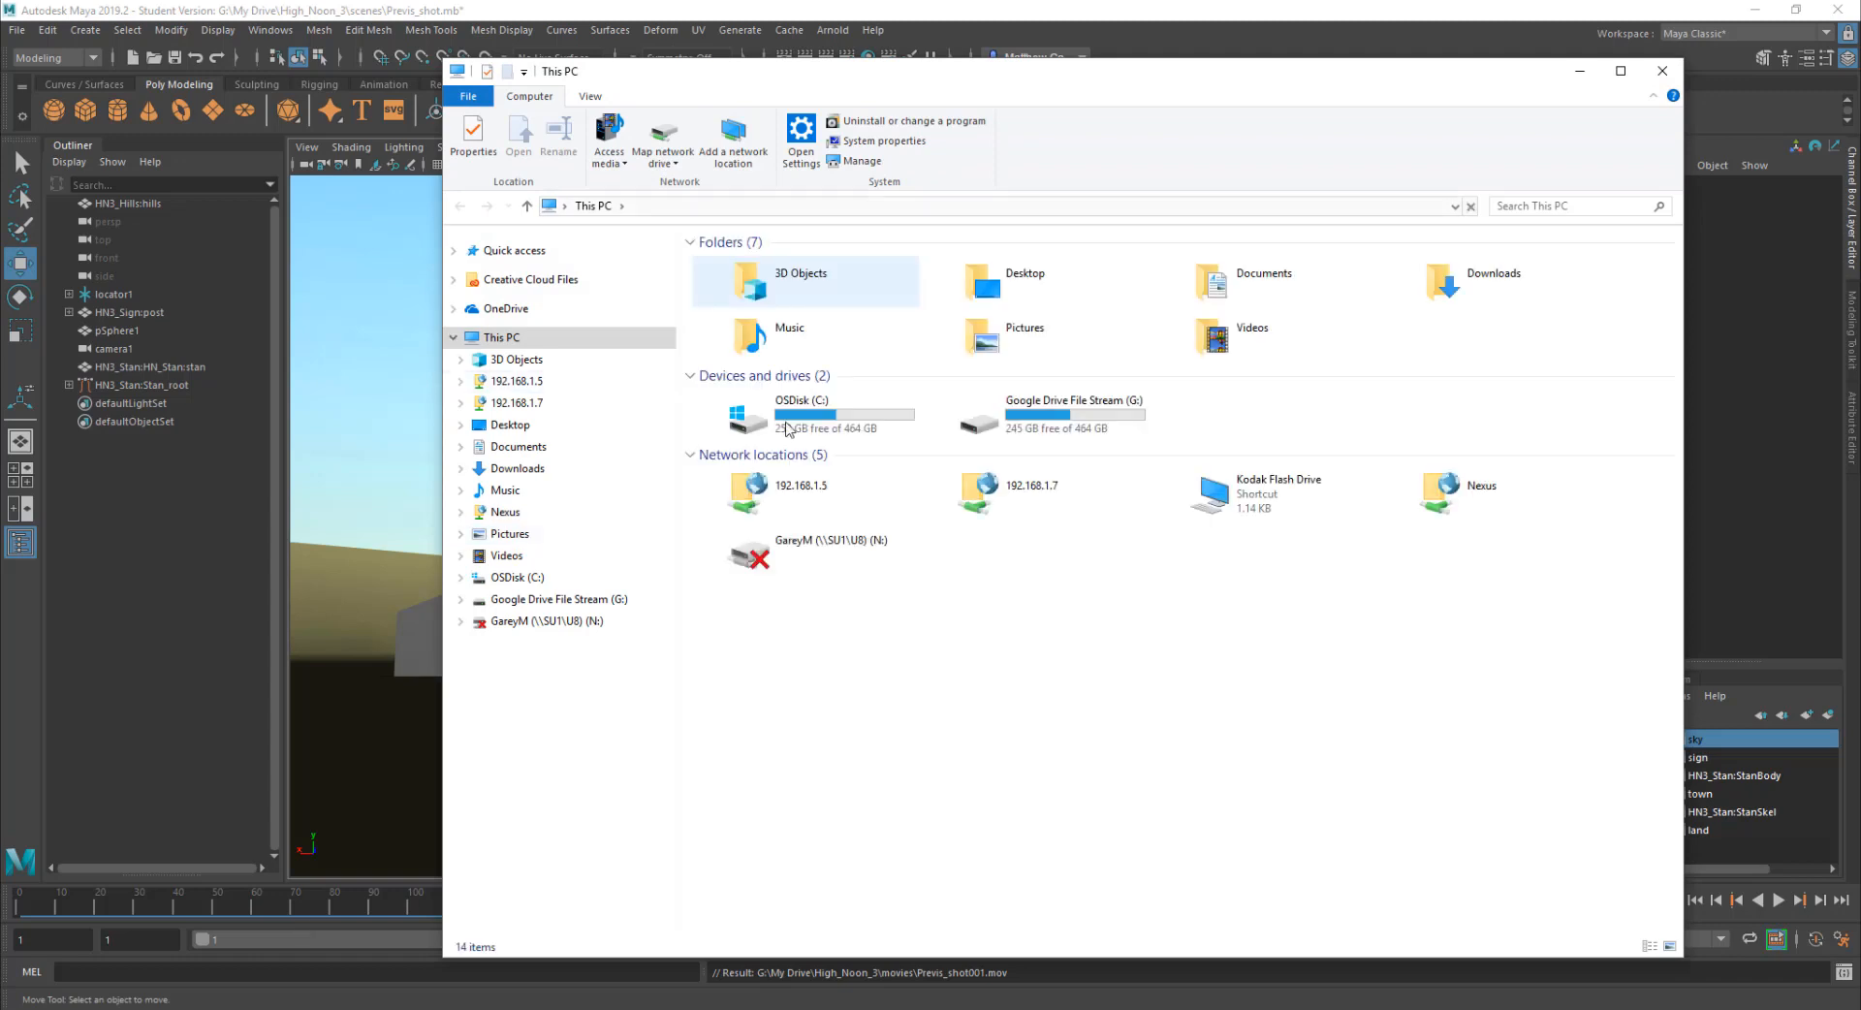
pyautogui.doubleClick(1094, 430)
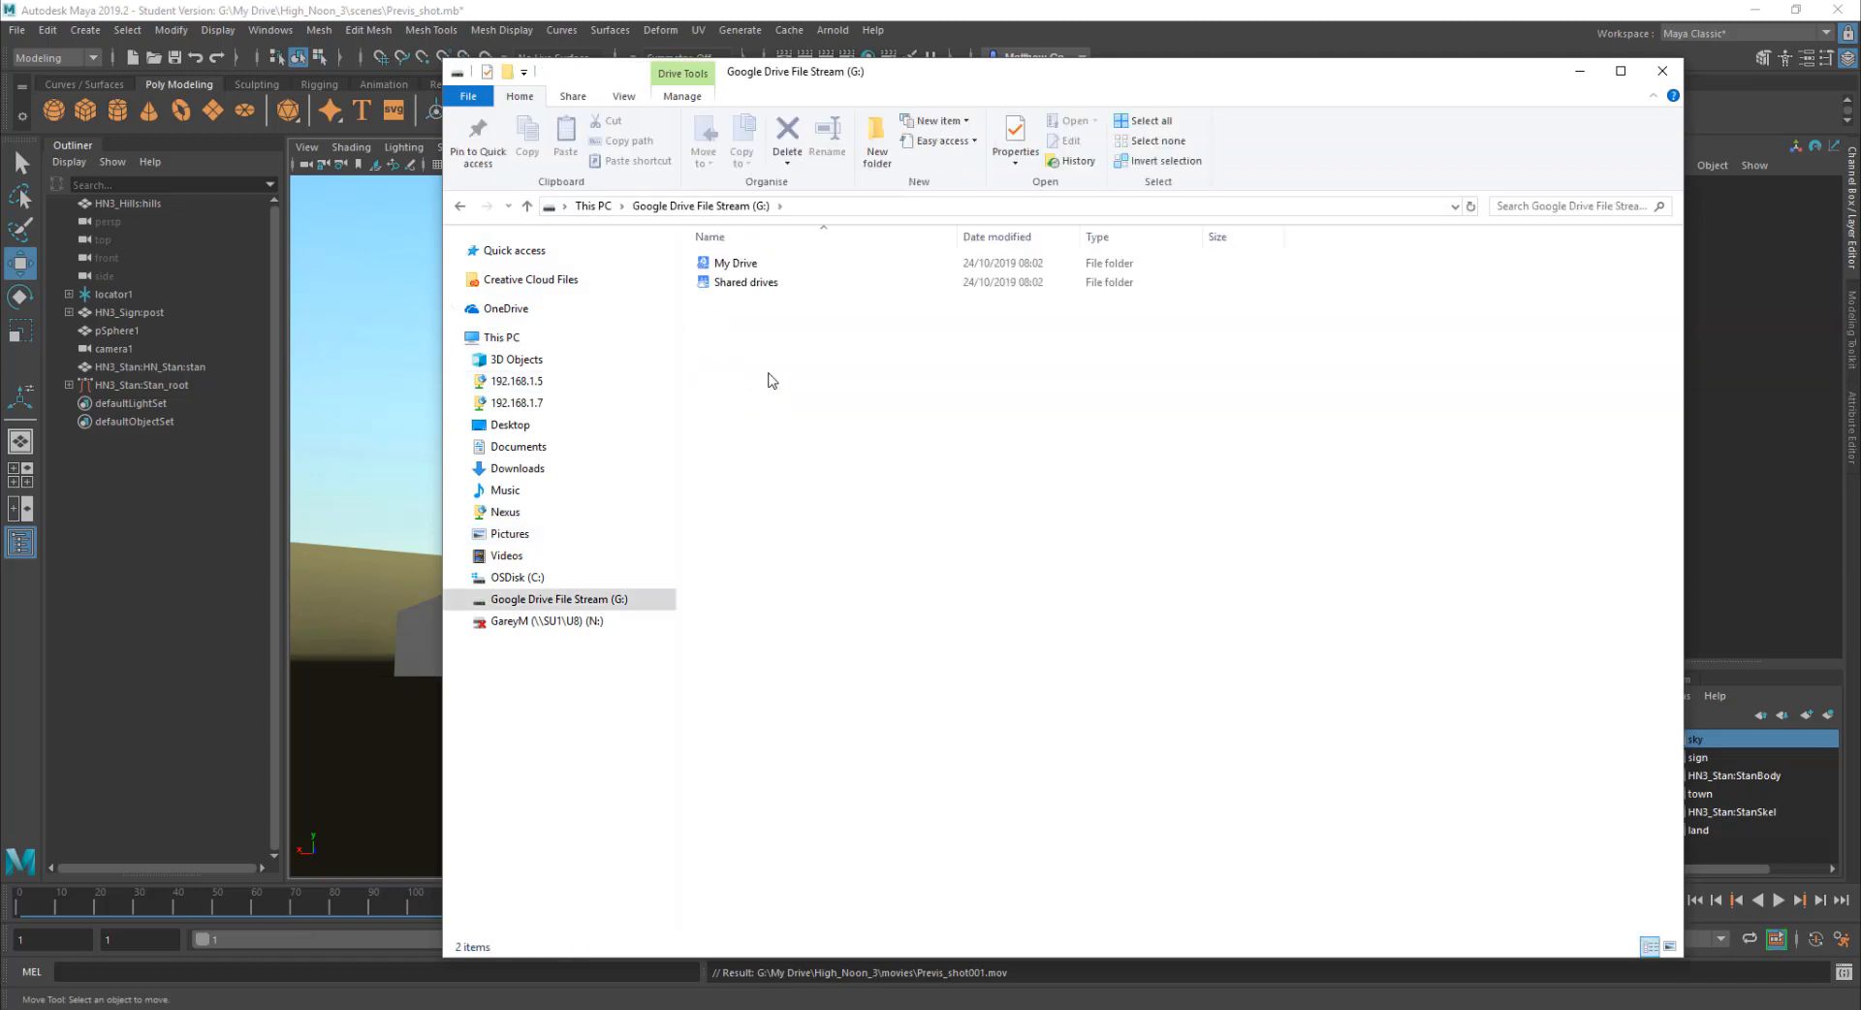
pyautogui.doubleClick(744, 274)
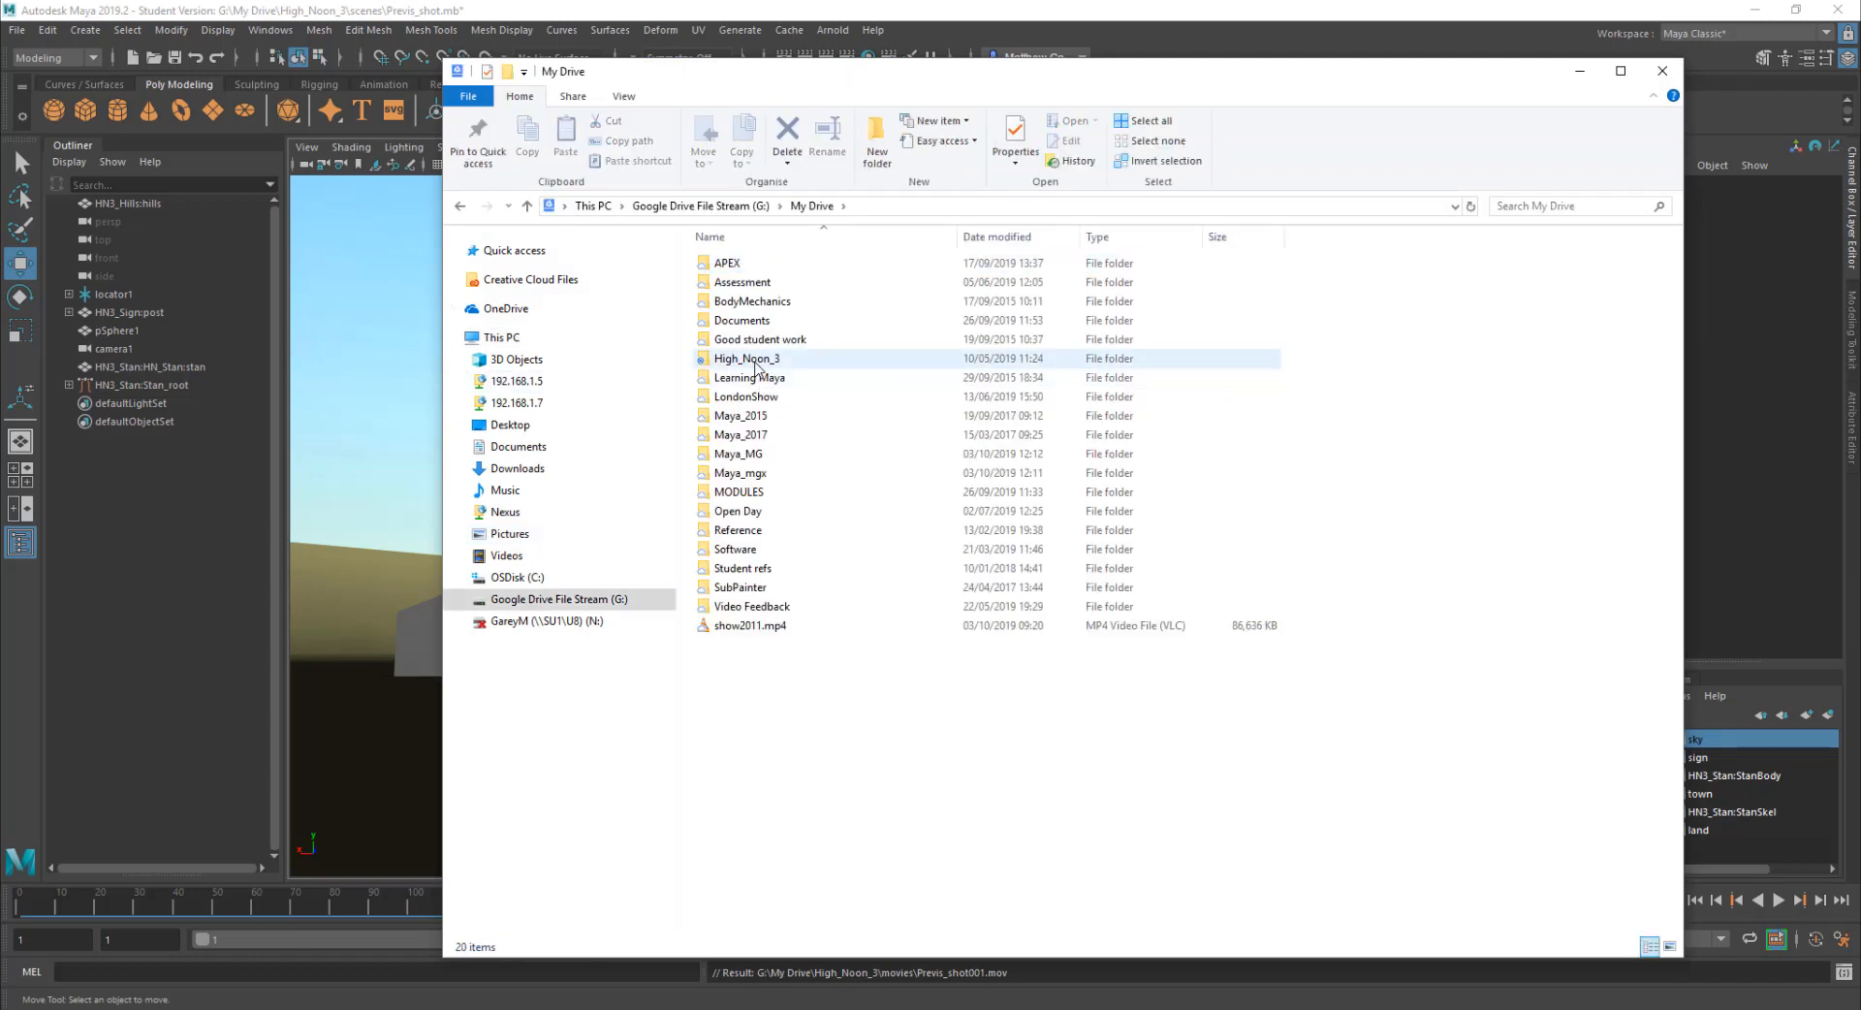
pyautogui.doubleClick(758, 365)
pyautogui.doubleClick(736, 322)
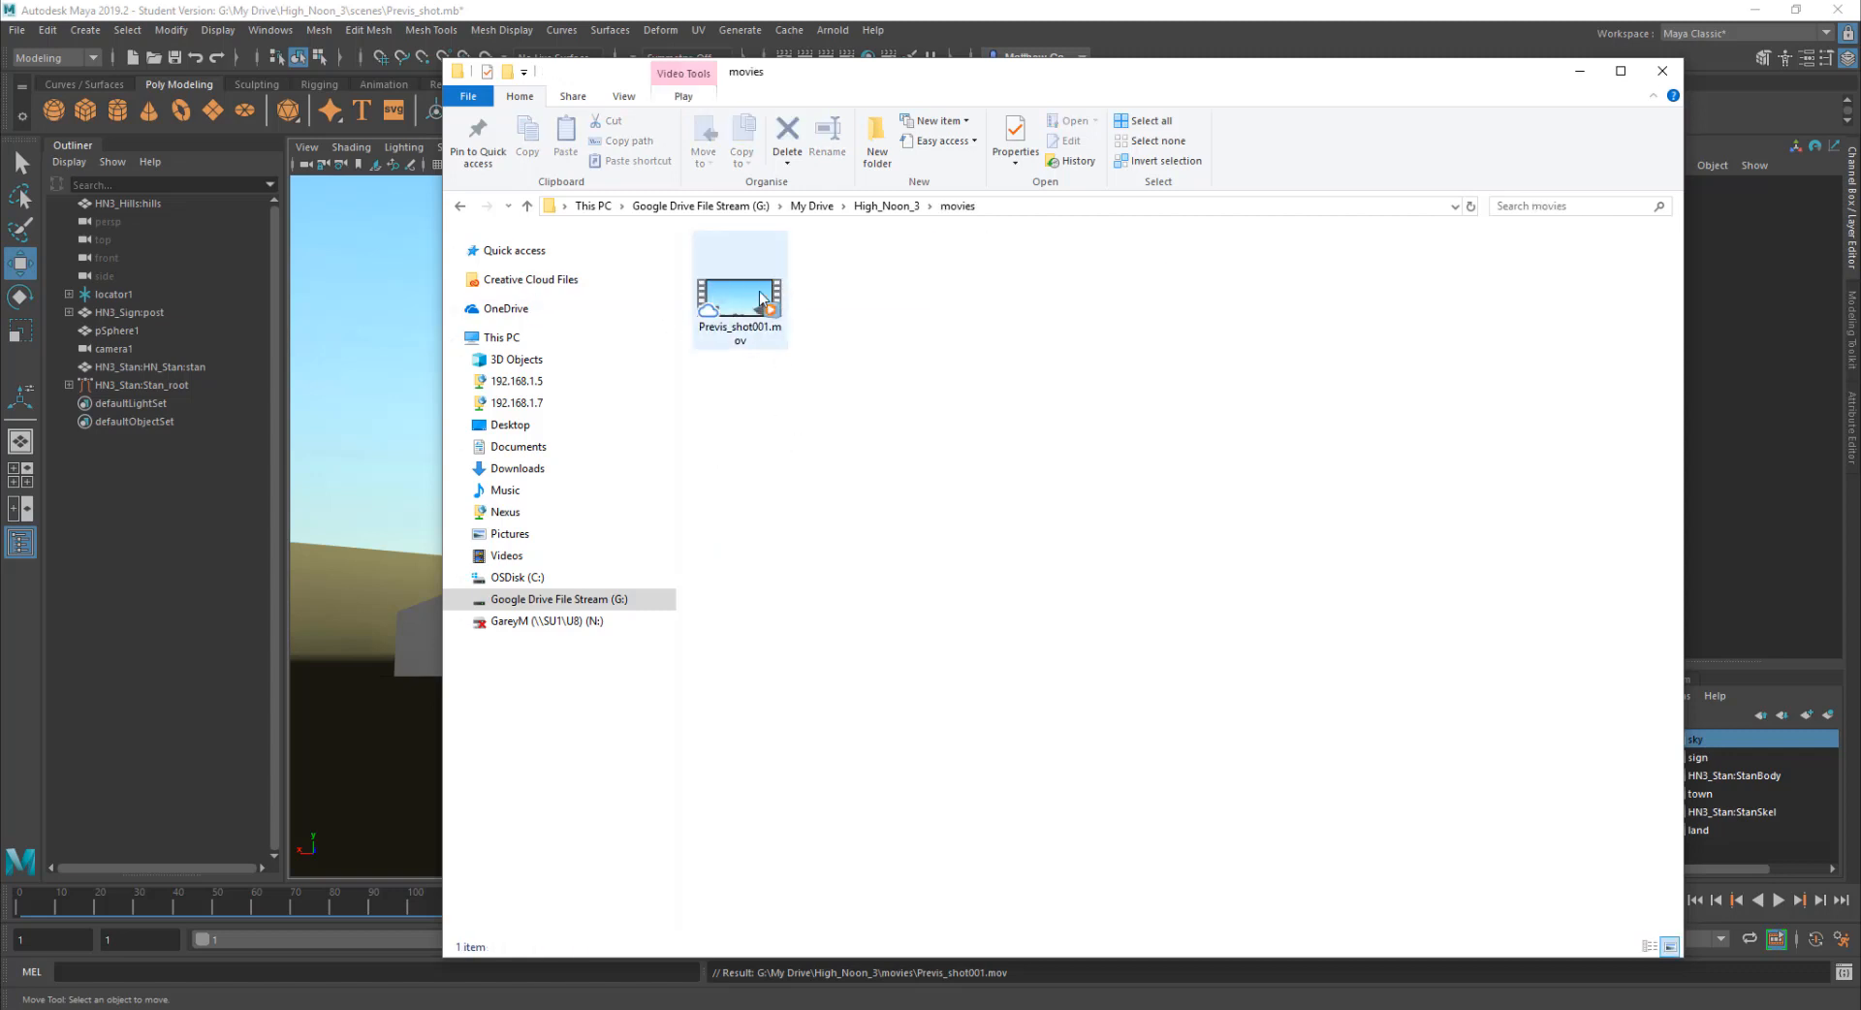
# Step: Check the file properties of Previs_shot001.mov, and play the movie to review the shot before closing the player
pyautogui.rightClick(761, 296)
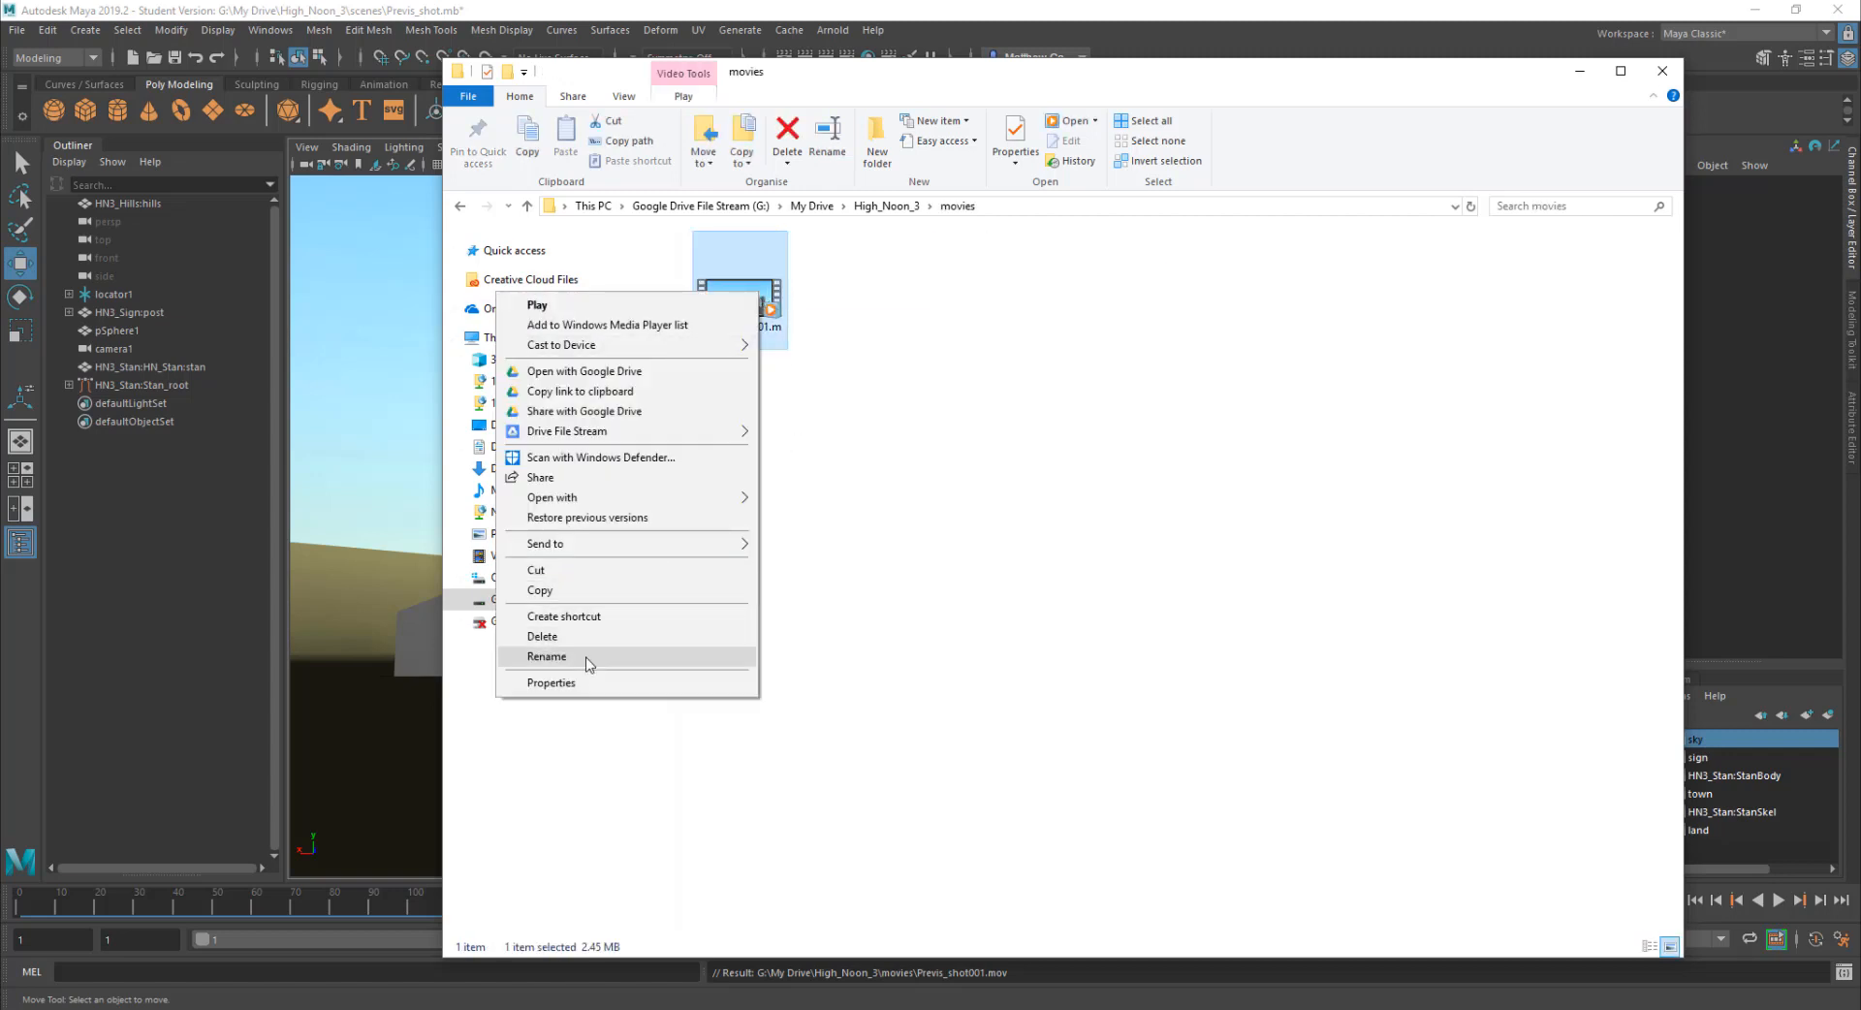
pyautogui.click(593, 684)
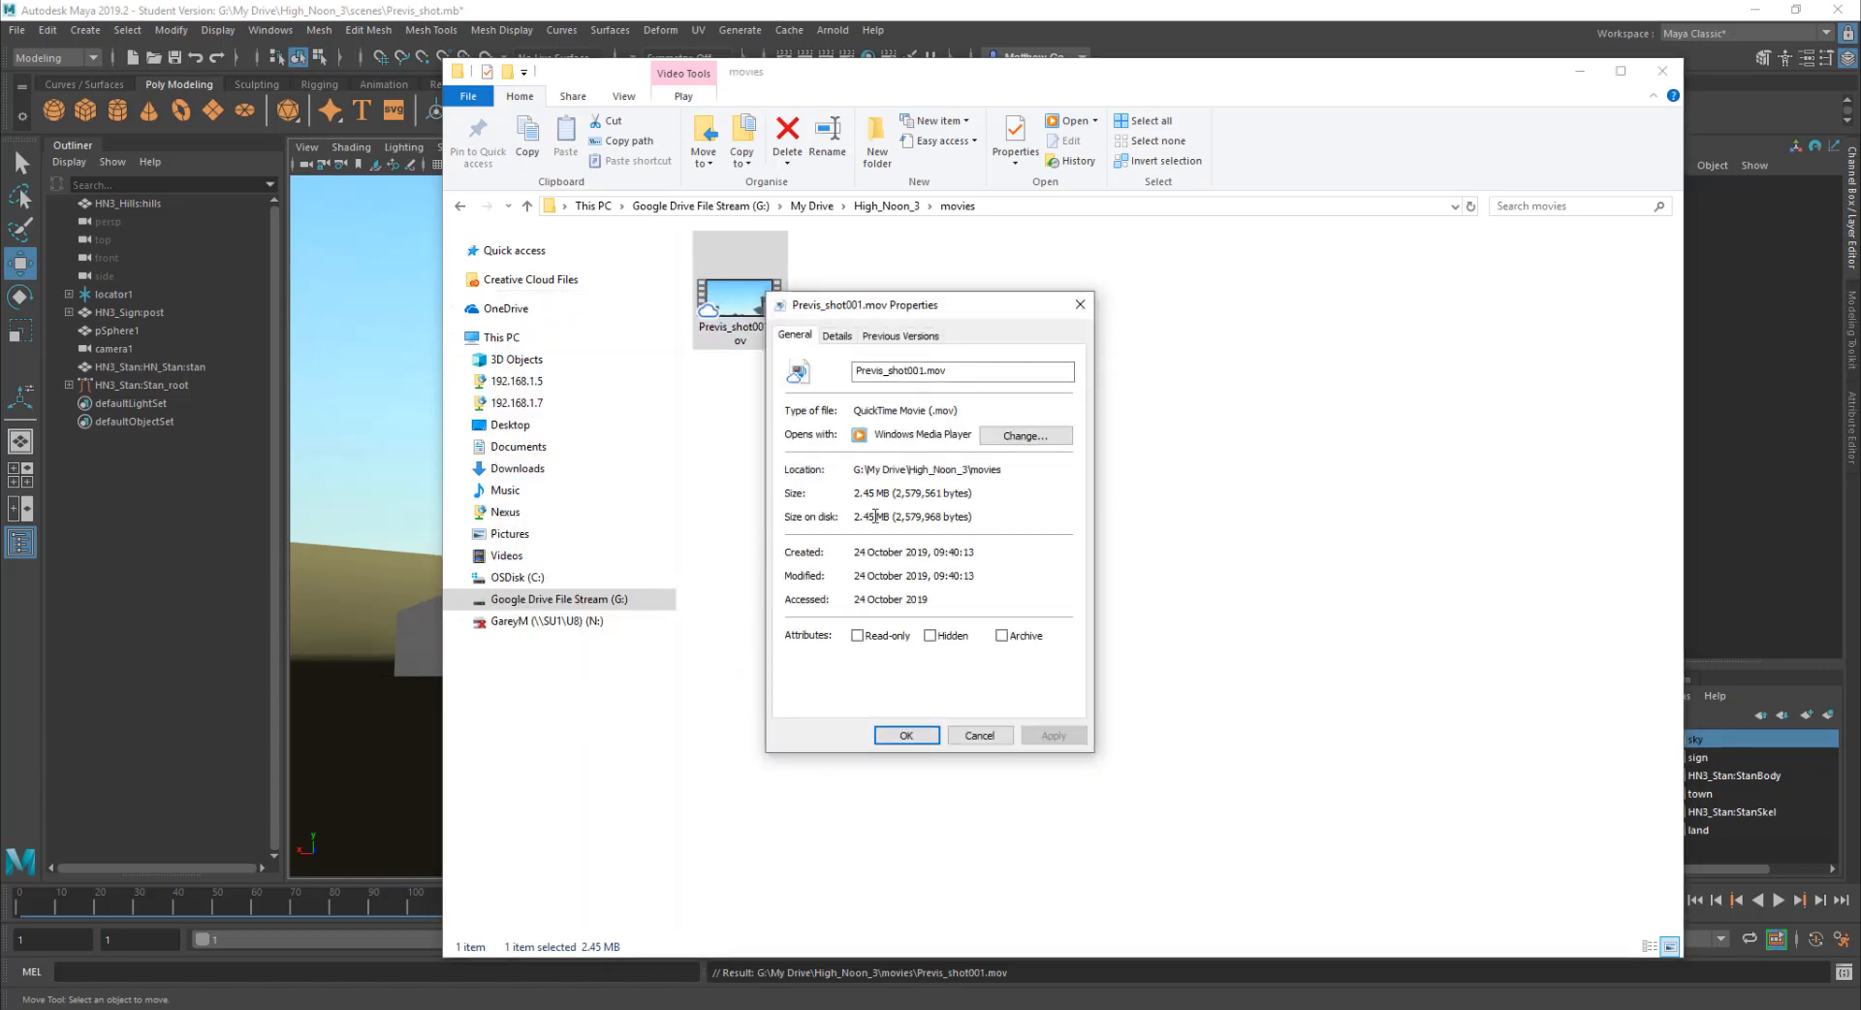
pyautogui.click(979, 736)
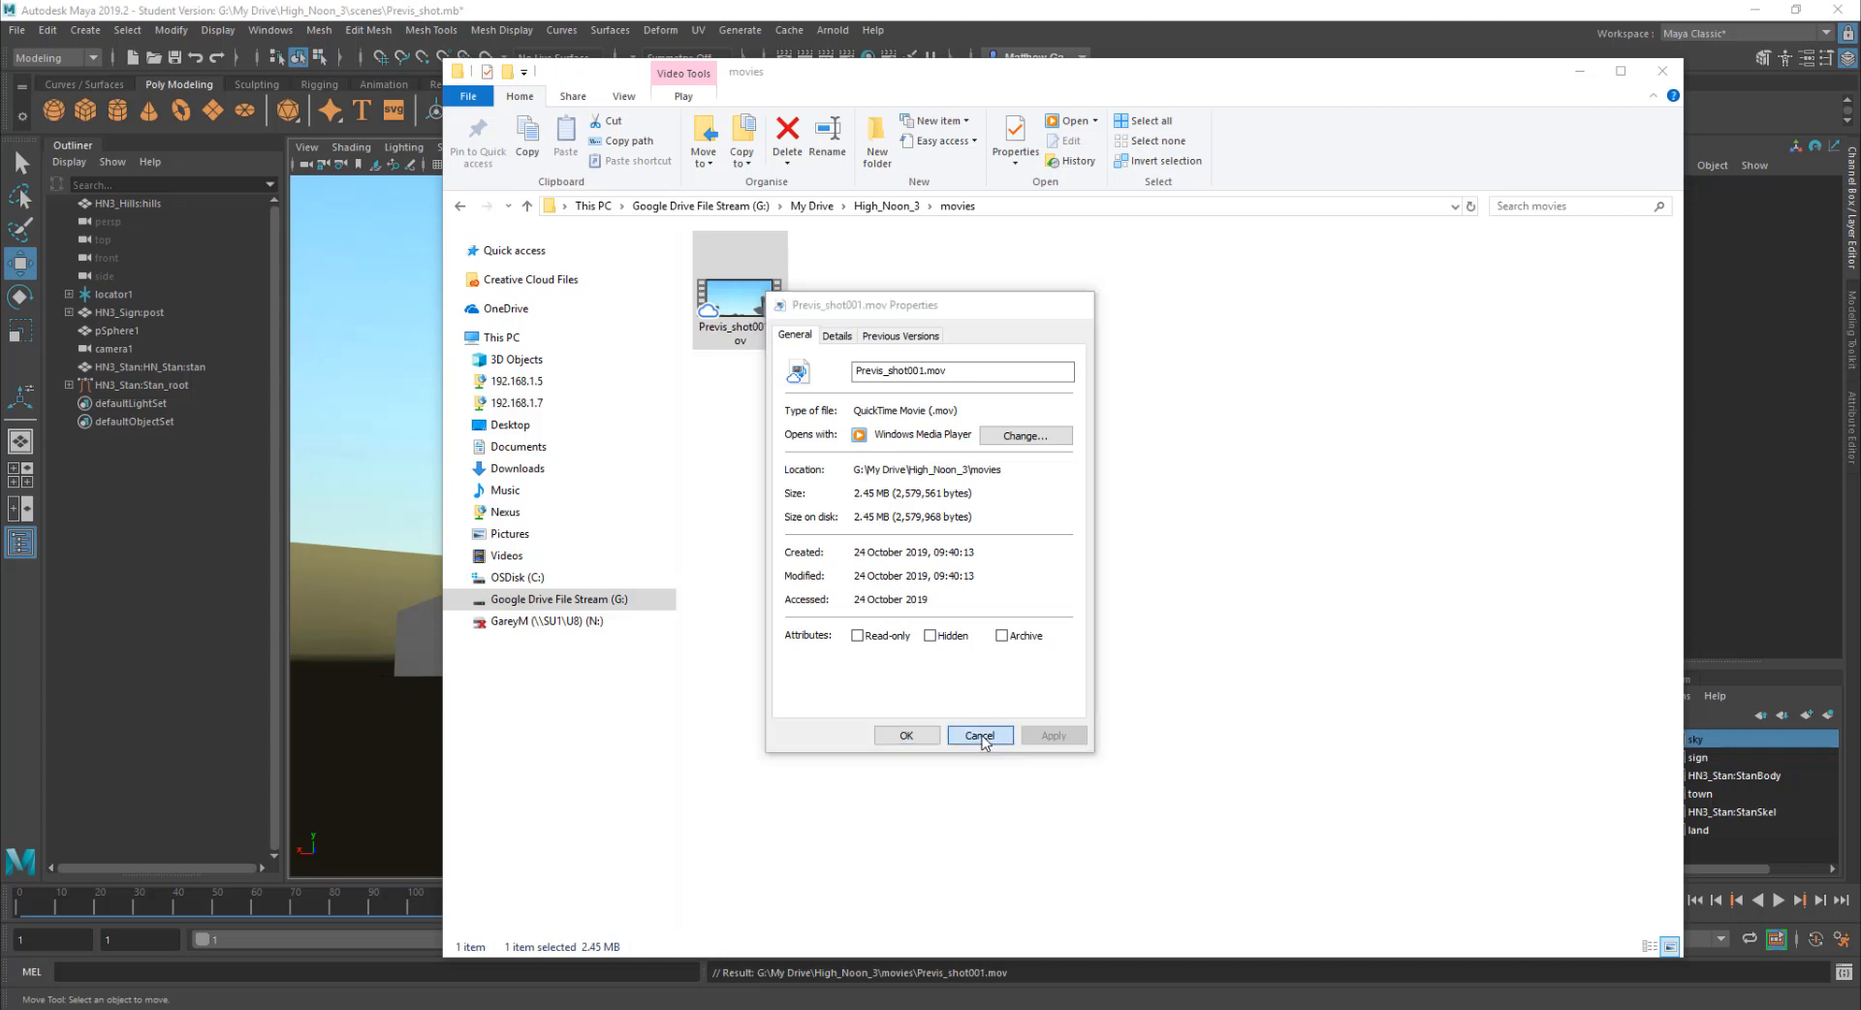
pyautogui.doubleClick(745, 307)
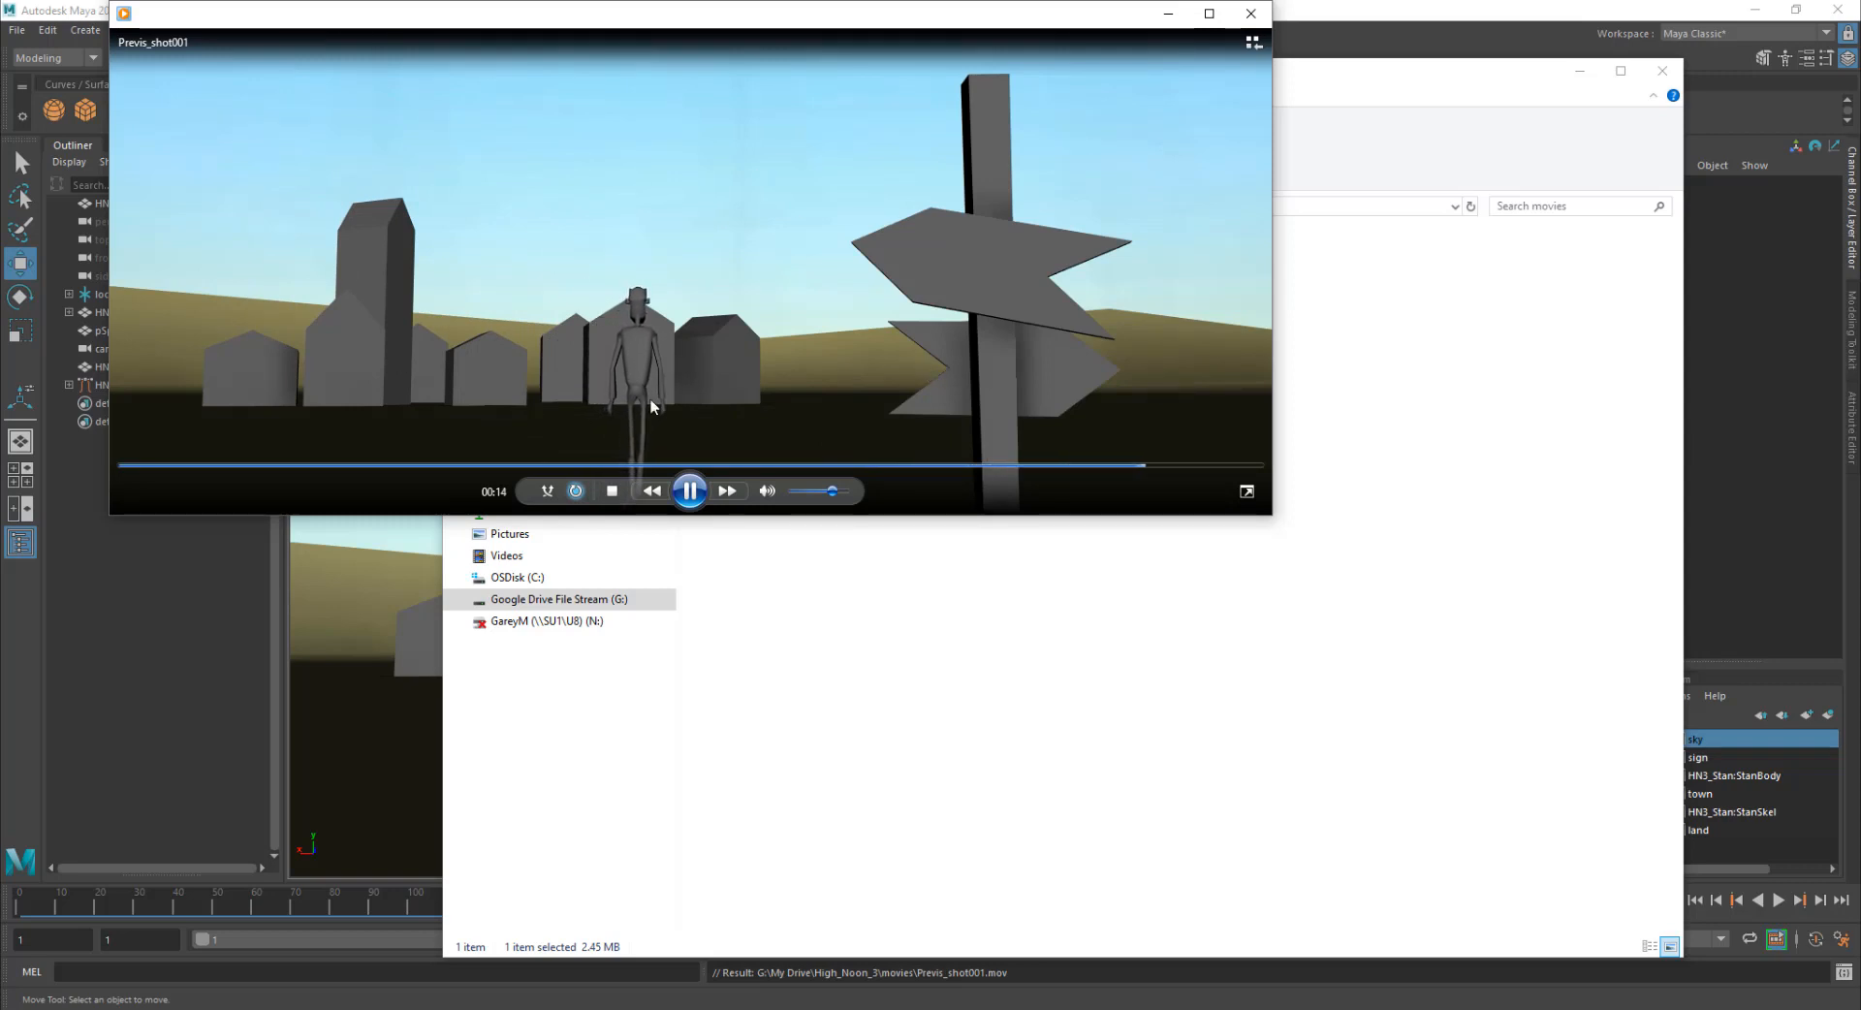
pyautogui.click(1253, 15)
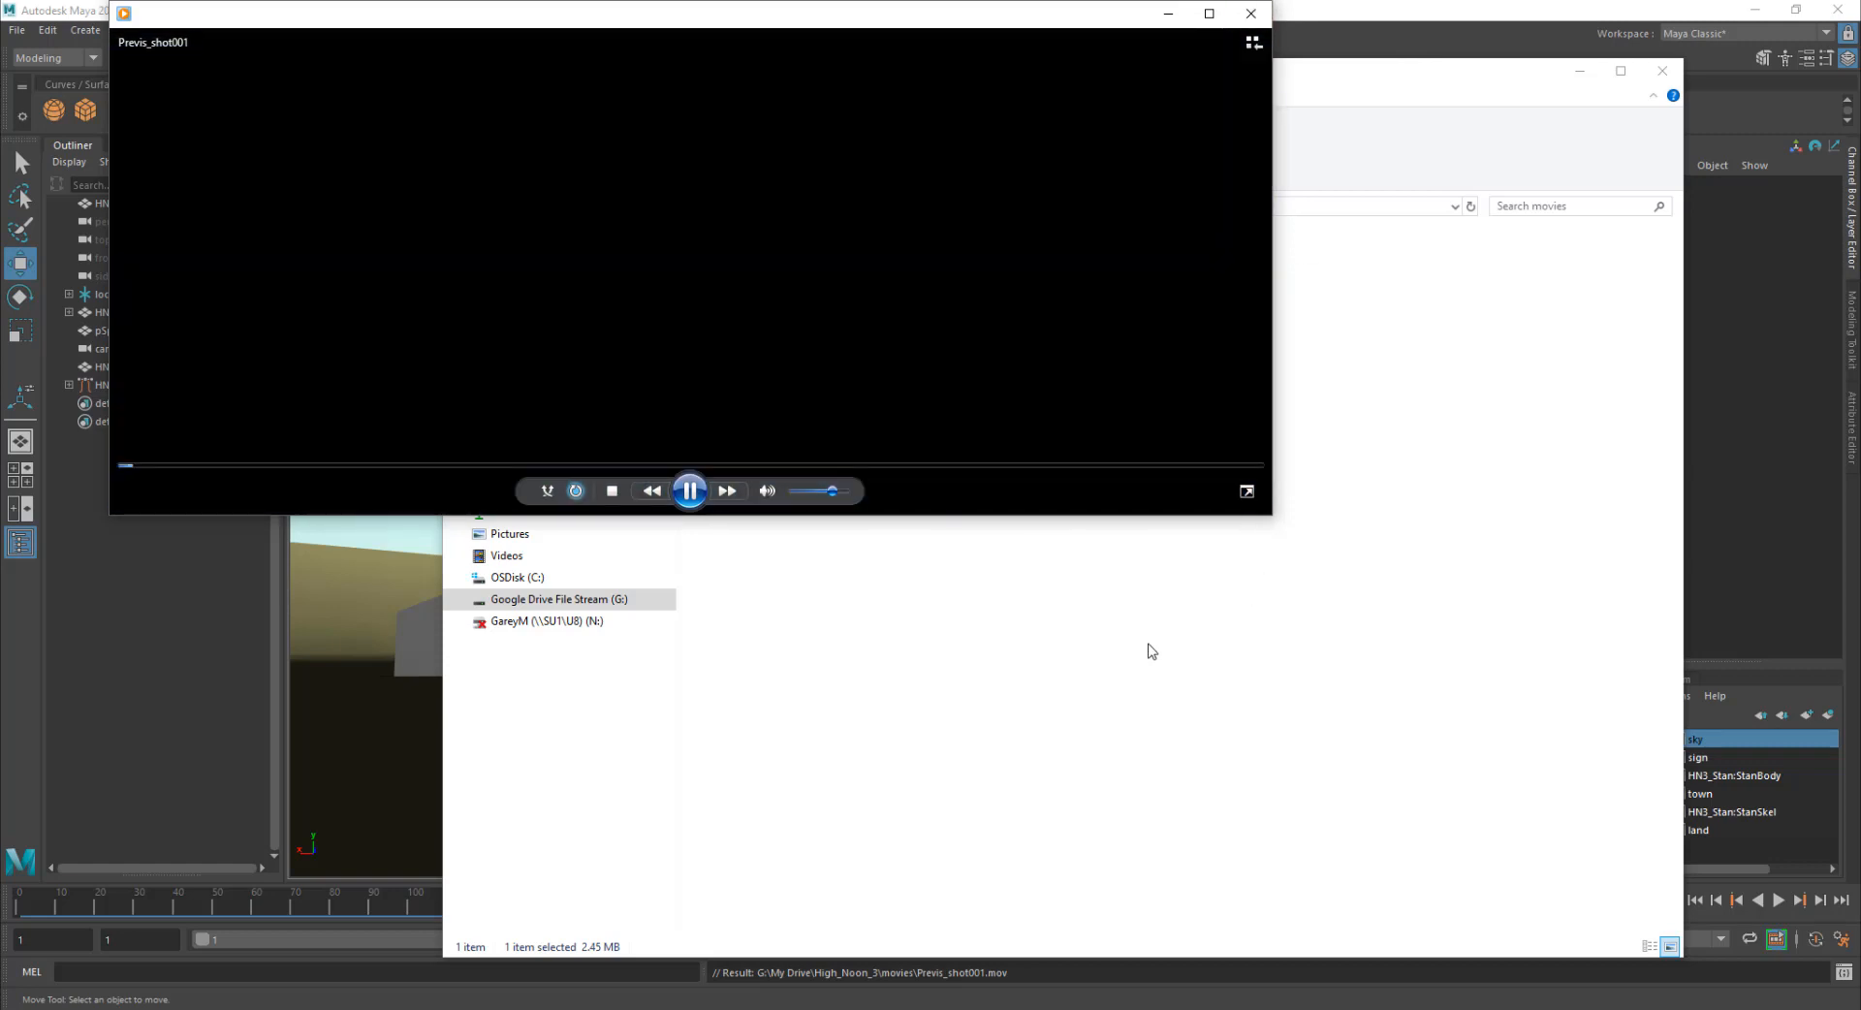